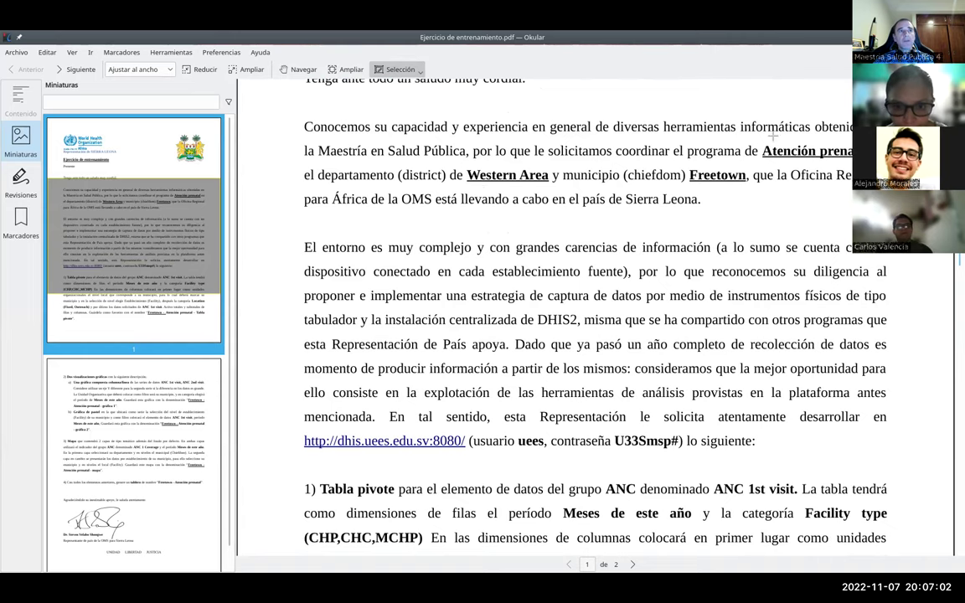
Step: Read the introduction of the exercise PDF for the assigned program, location, DHIS2 address and login details
scroll(677, 256, down, 3)
scroll(673, 255, up, 2)
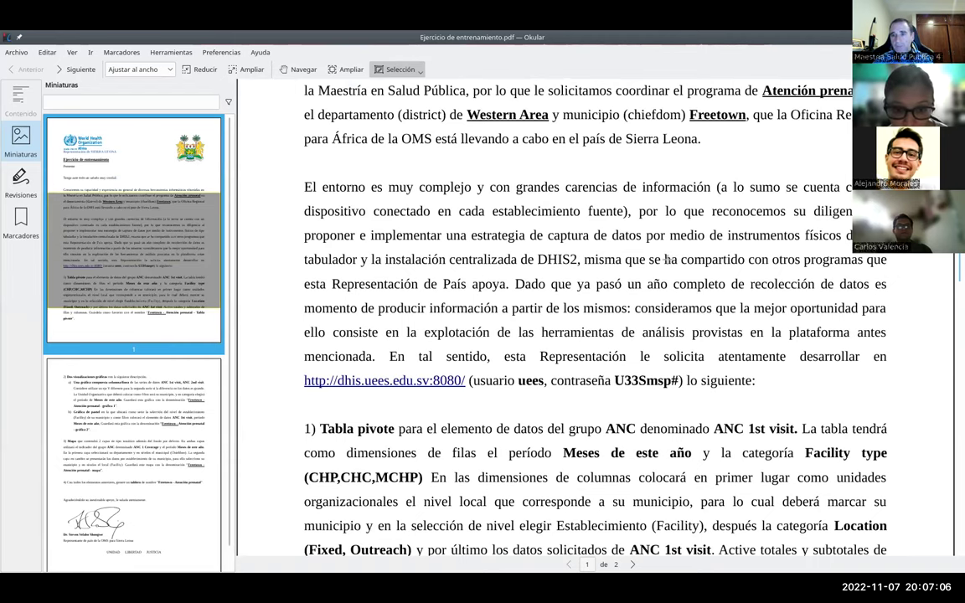
scroll(667, 264, down, 1)
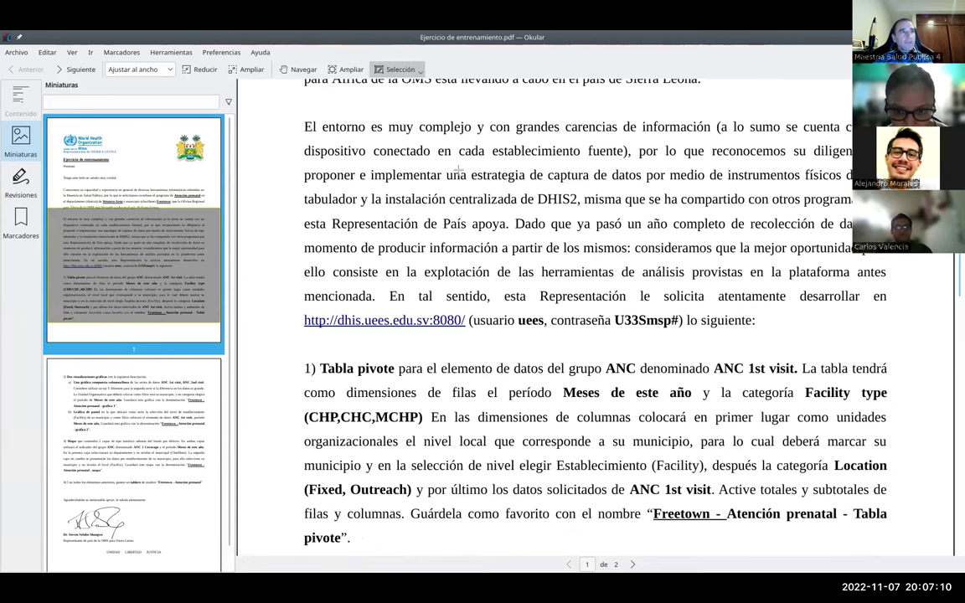
scroll(499, 197, down, 1)
scroll(469, 189, up, 1)
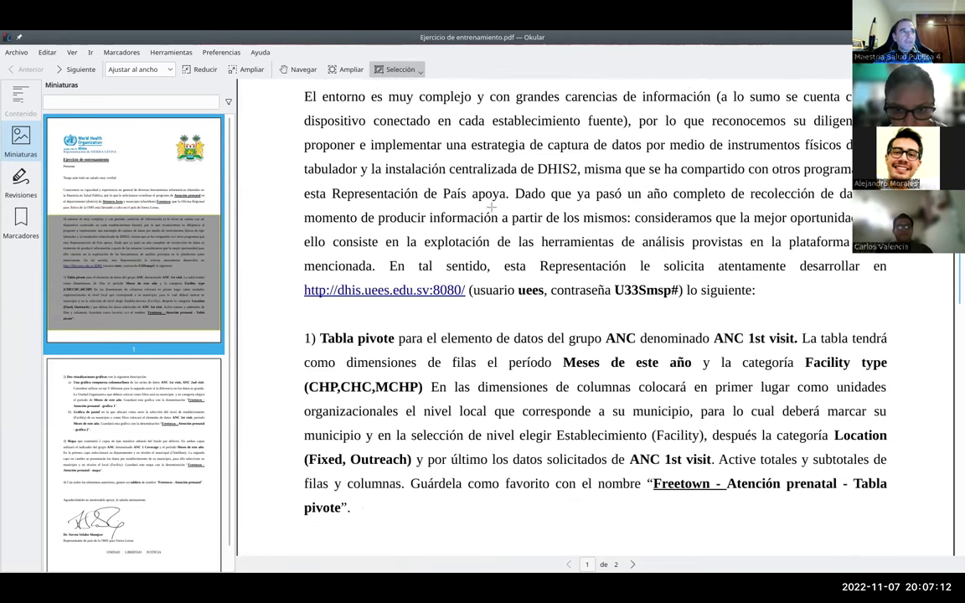
scroll(440, 186, down, 1)
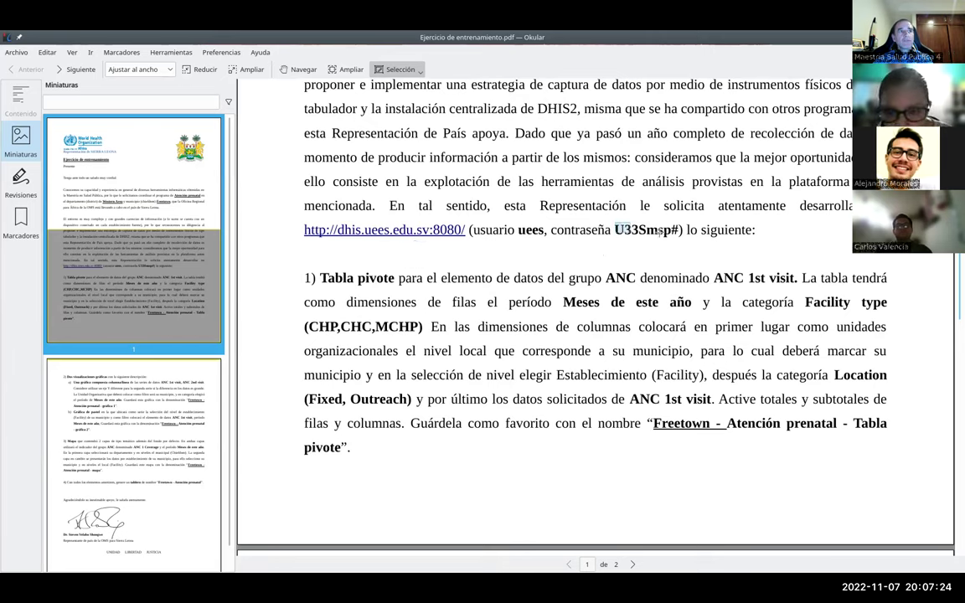
drag(614, 221, 677, 237)
click(729, 259)
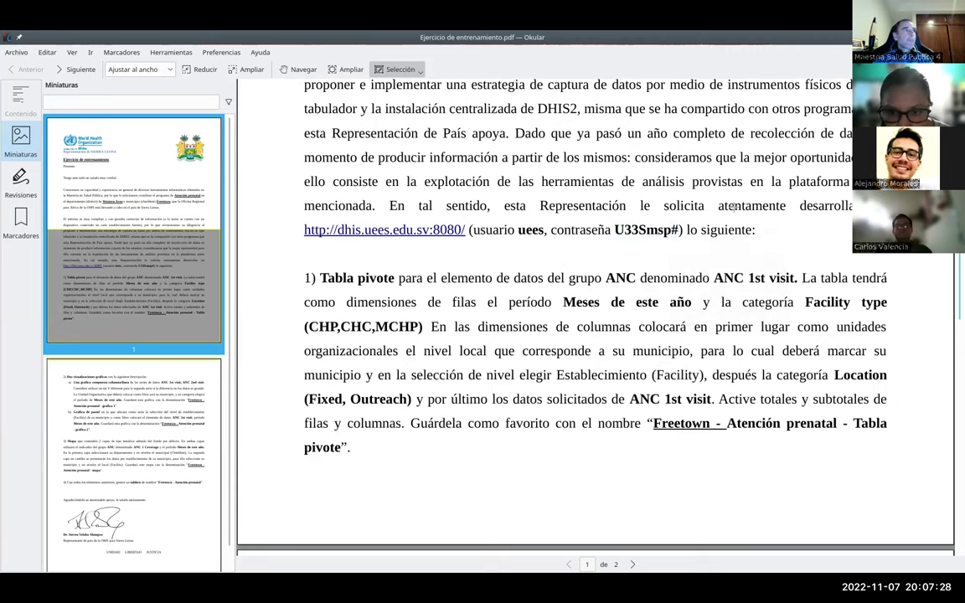
Step: Switch to Chrome and sign in to the DHIS 2 Demo - Sierra Leone site as uees with the account password
key(alt+Tab)
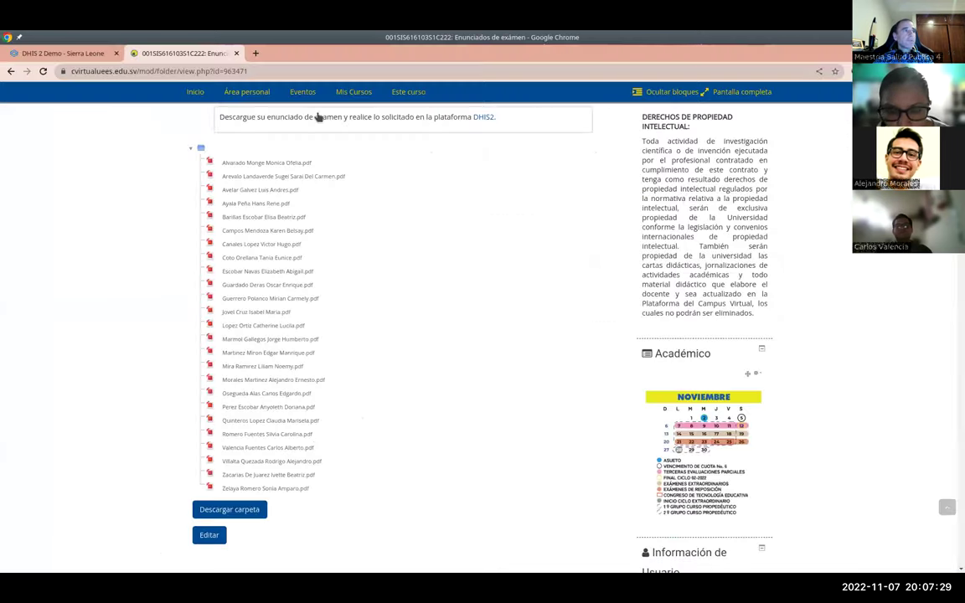
click(72, 54)
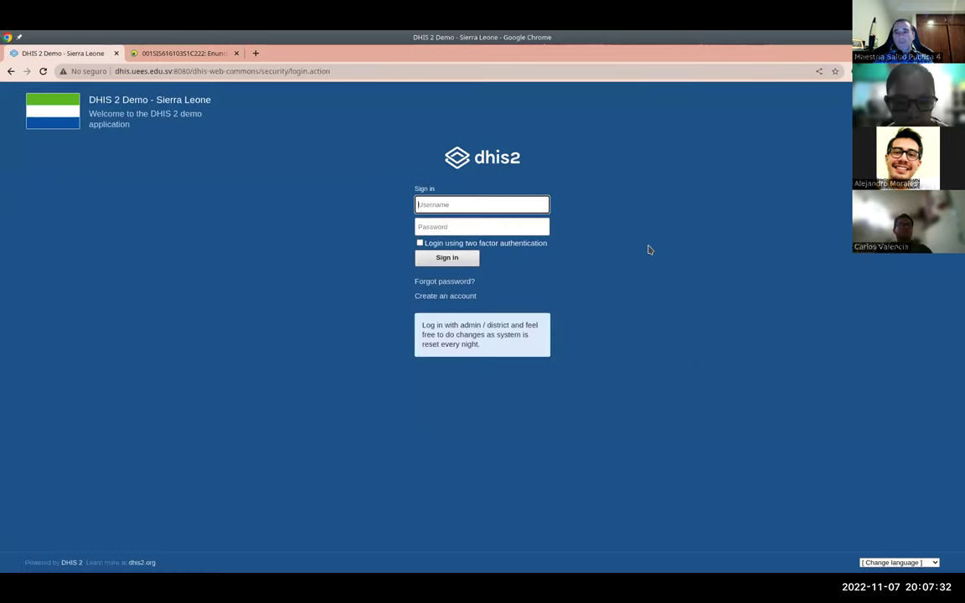
click(476, 204)
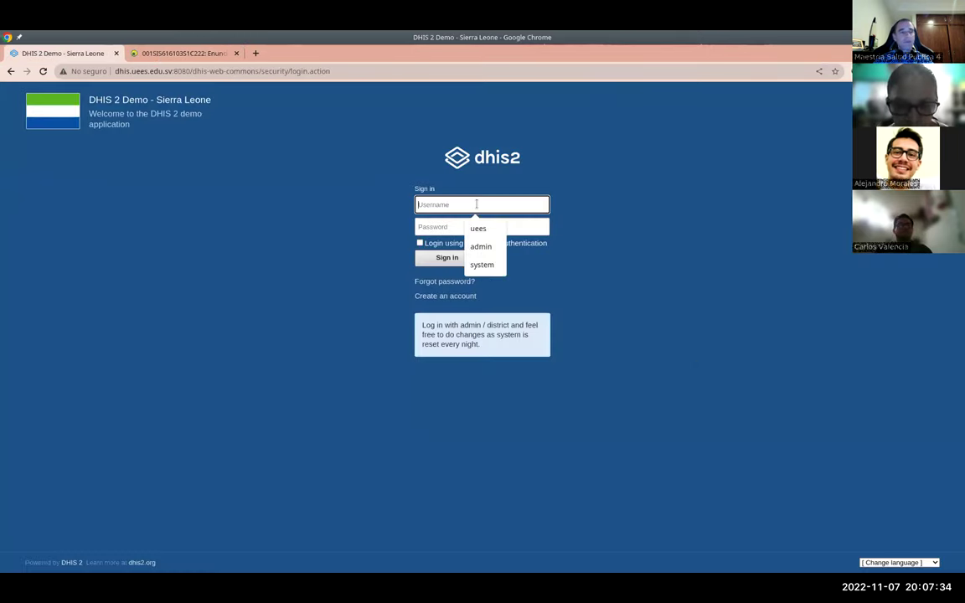
text(uees)
key(Tab)
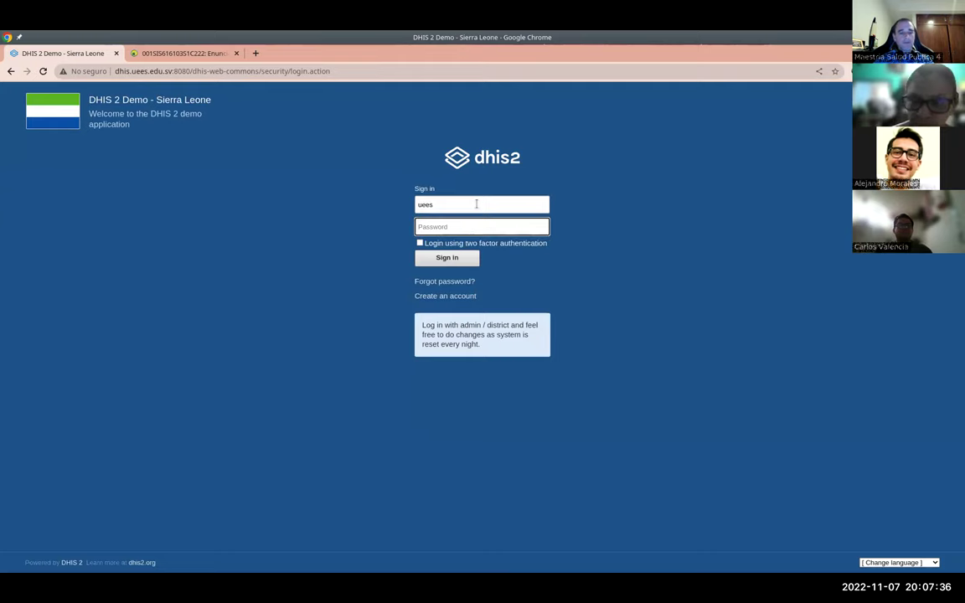
text(district)
click(446, 257)
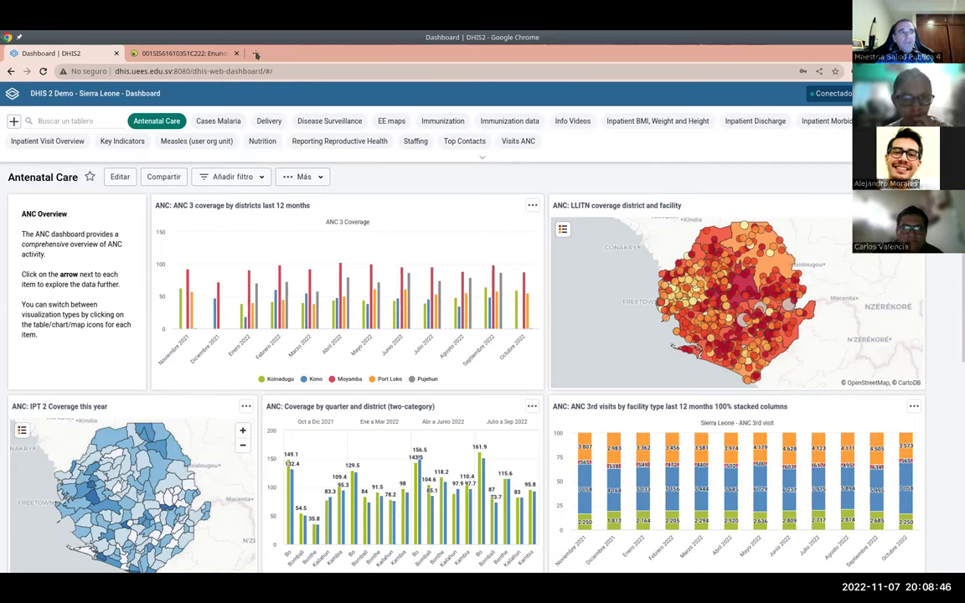
Step: Return to the exercise PDF in Okular and review the assigned program, district and chiefdom
key(alt+Tab)
scroll(648, 279, up, 1)
scroll(647, 278, down, 2)
scroll(647, 279, up, 3)
scroll(647, 279, down, 3)
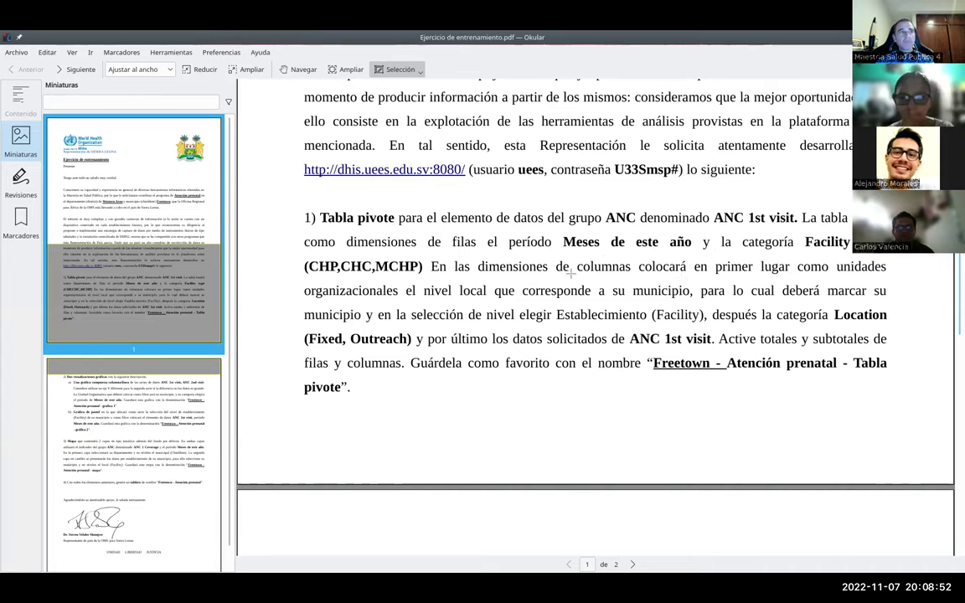
scroll(561, 268, up, 1)
scroll(561, 267, up, 4)
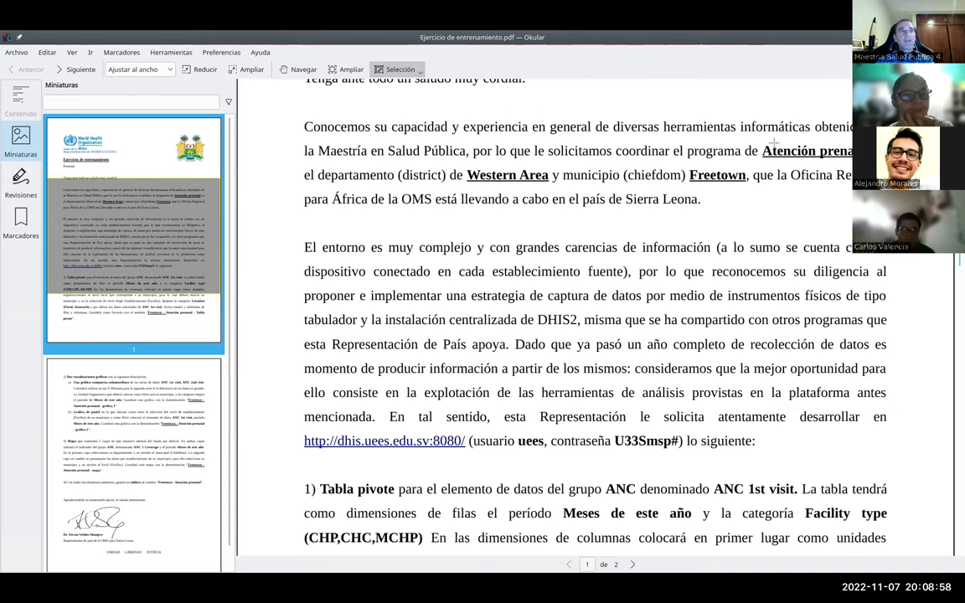
scroll(772, 295, down, 3)
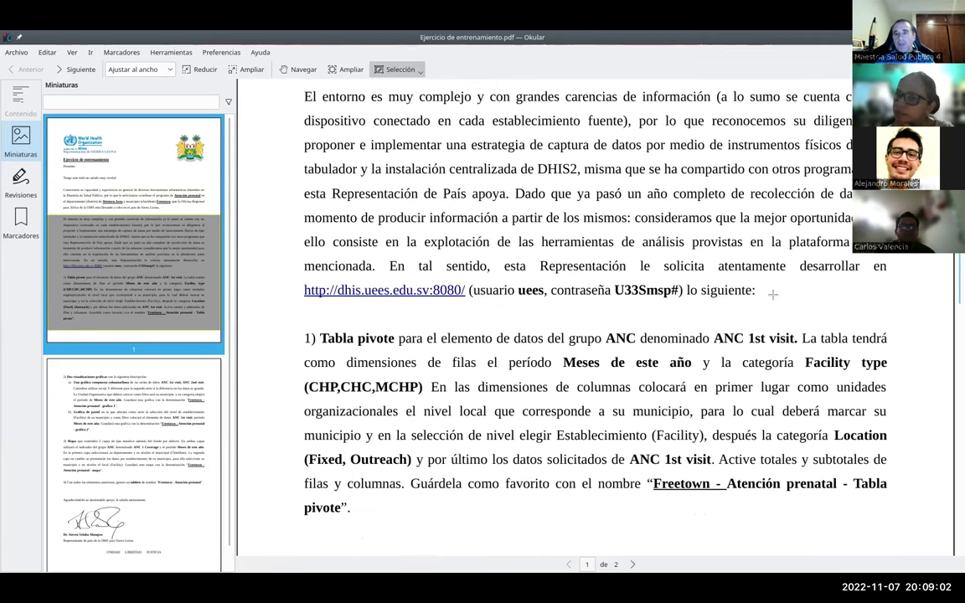
key(alt+Tab)
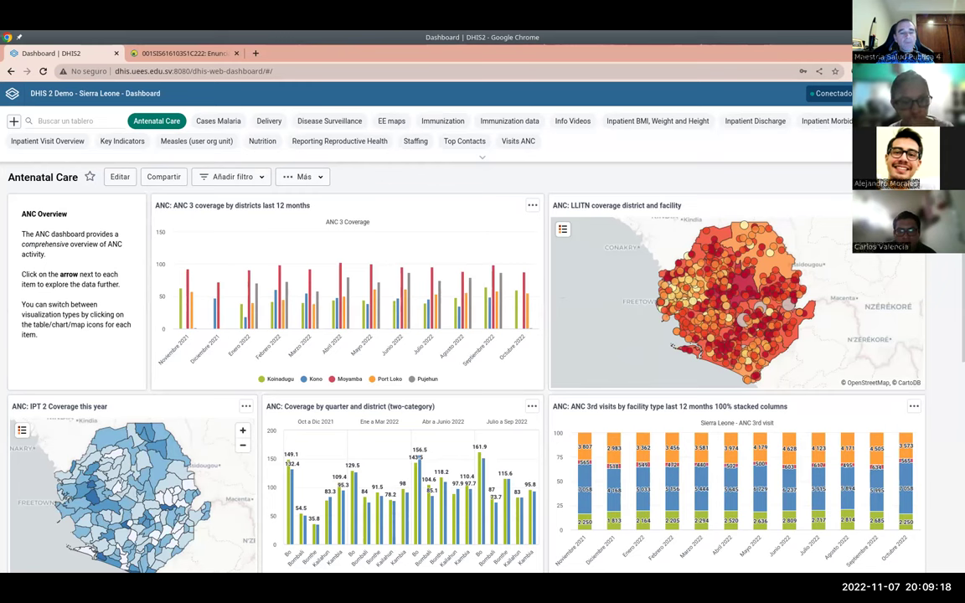
Step: Read task 1 of the exercise PDF for the pivot table's data element, row and column dimensions, totals and favorite name
key(alt+Tab)
scroll(581, 210, down, 5)
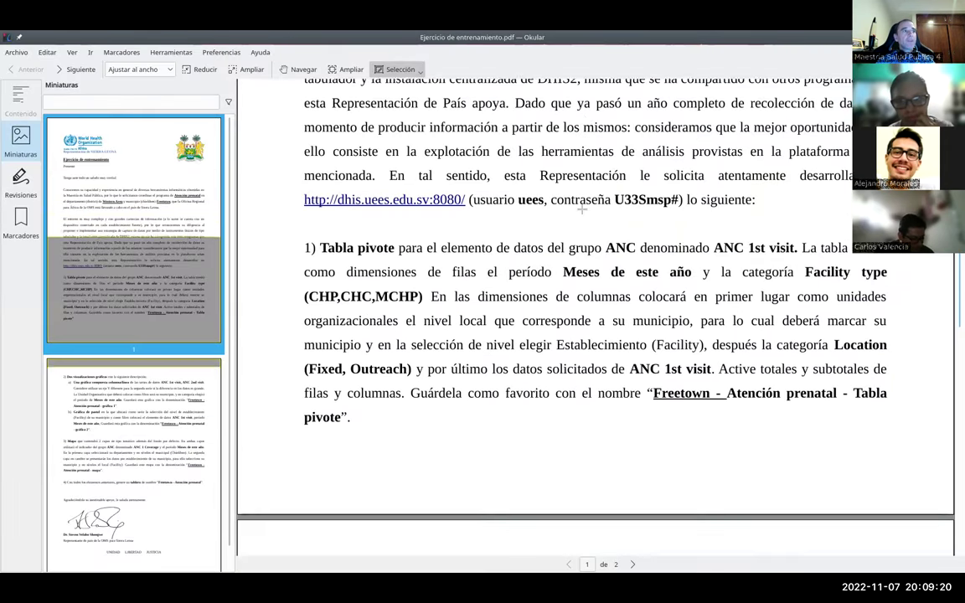
scroll(581, 209, down, 2)
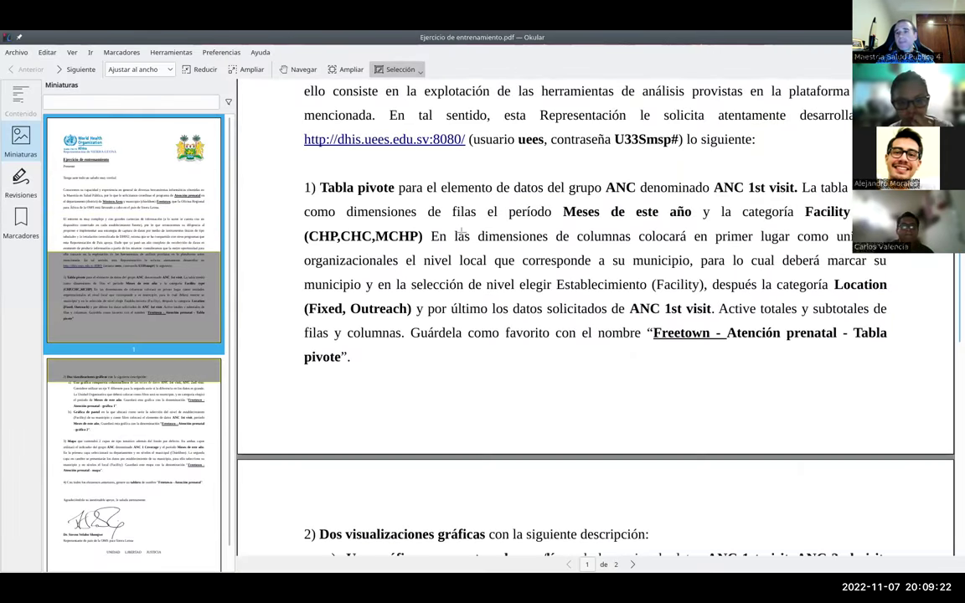
scroll(460, 233, up, 1)
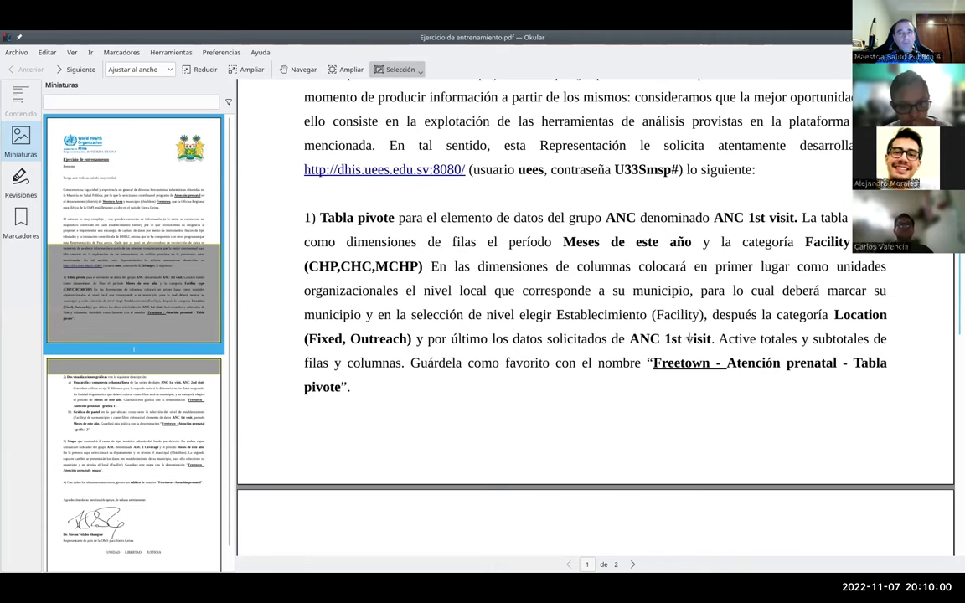
key(alt+Tab)
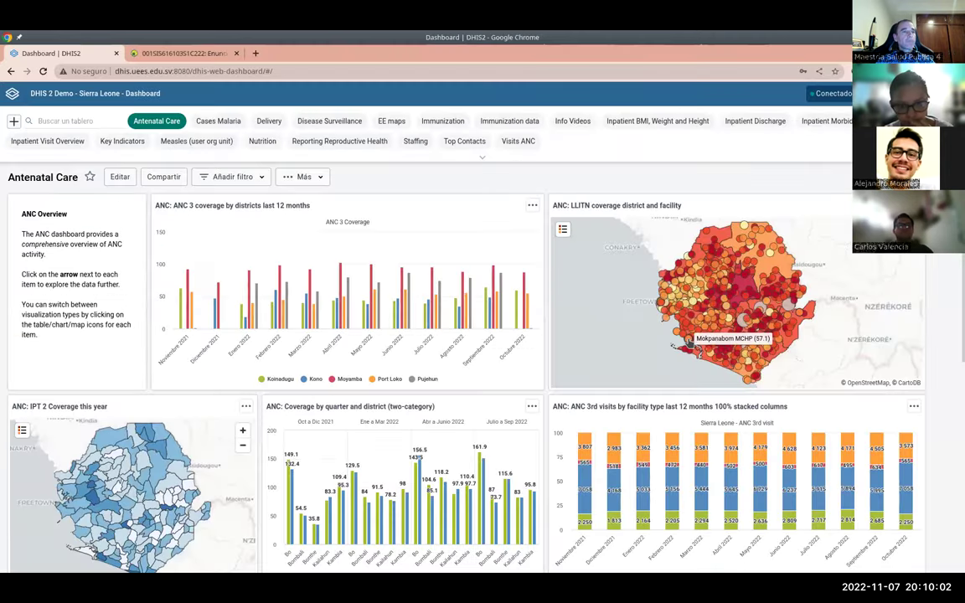
key(alt+Tab)
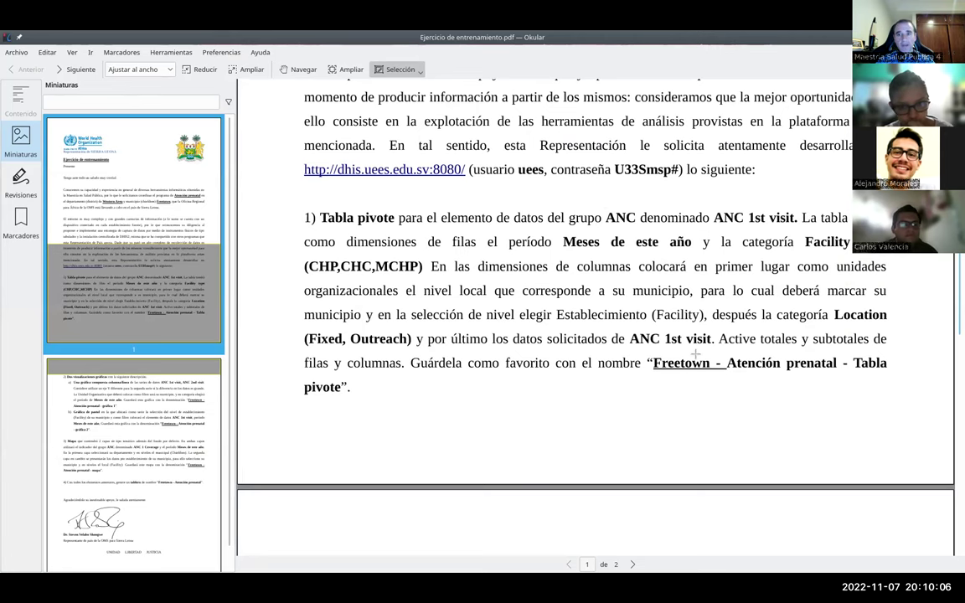
Step: Switch to DHIS2 in Chrome, open the Data Visualizer app and set the visualization type to Tabla dinámica
key(alt+Tab)
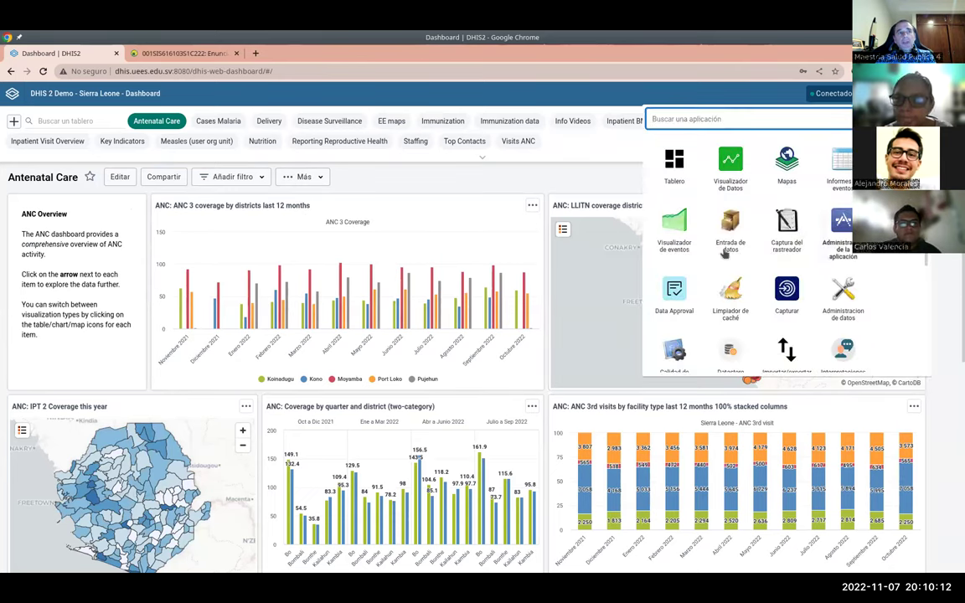
scroll(752, 310, down, 1)
scroll(753, 309, down, 1)
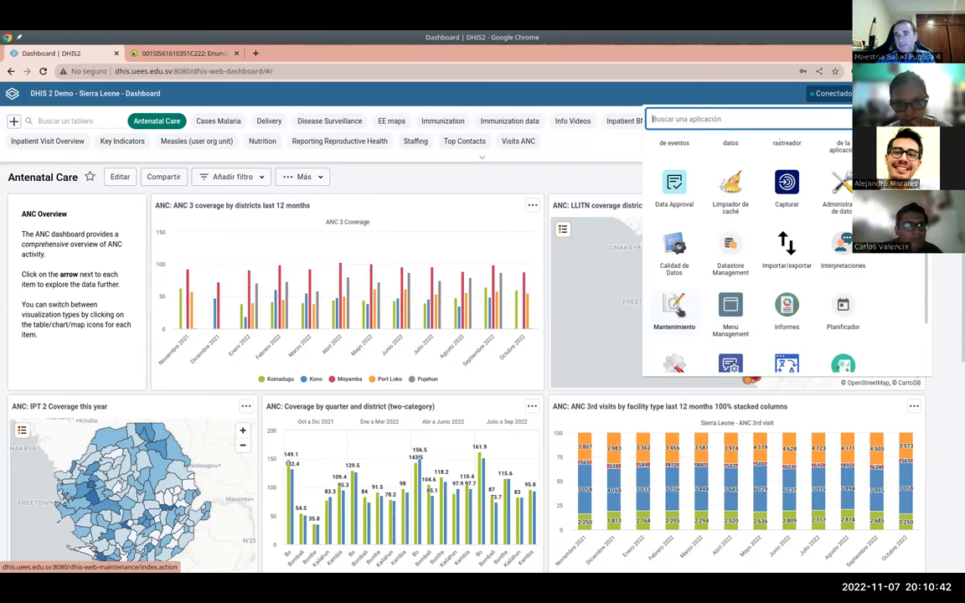
scroll(675, 308, up, 3)
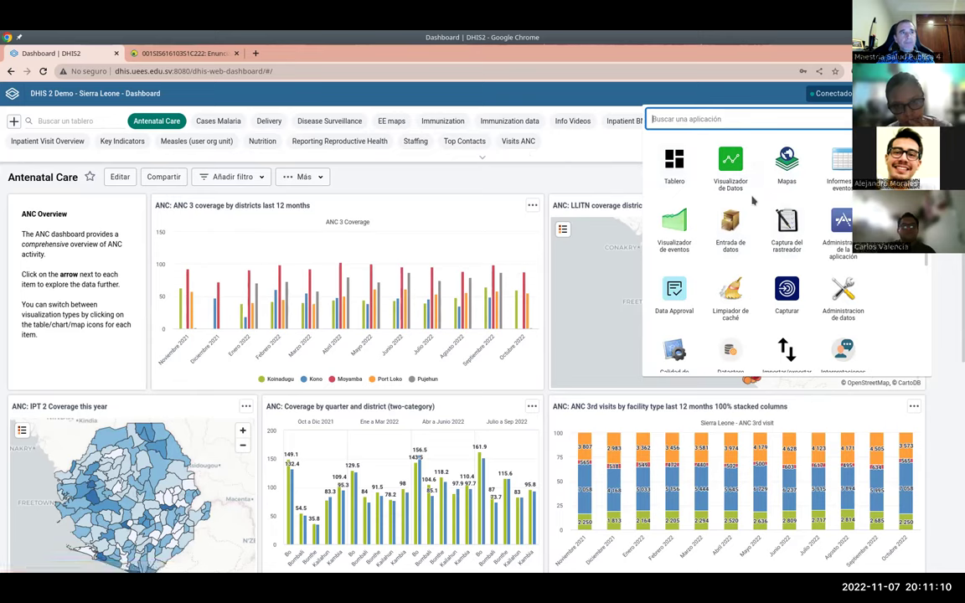
click(734, 175)
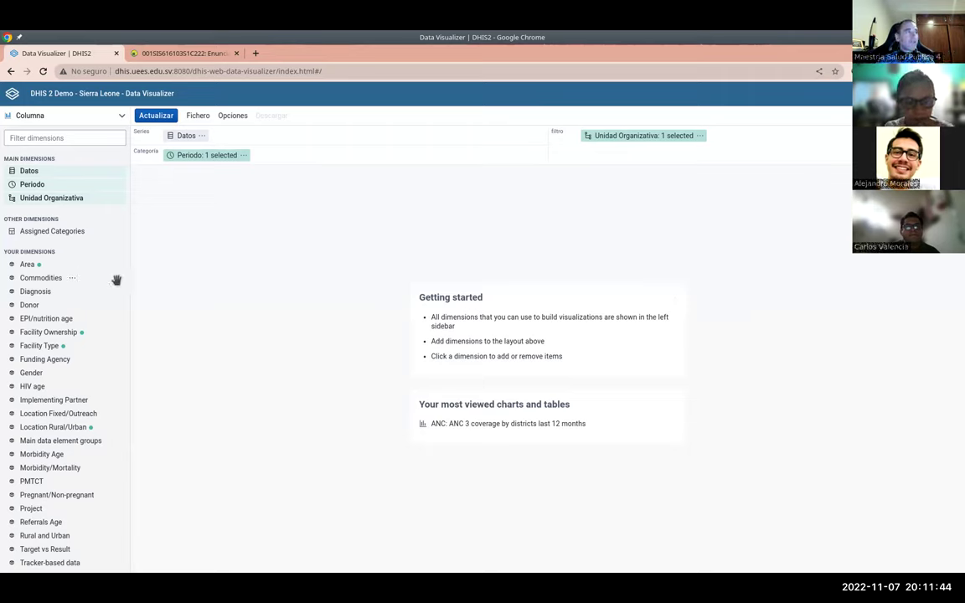
click(72, 121)
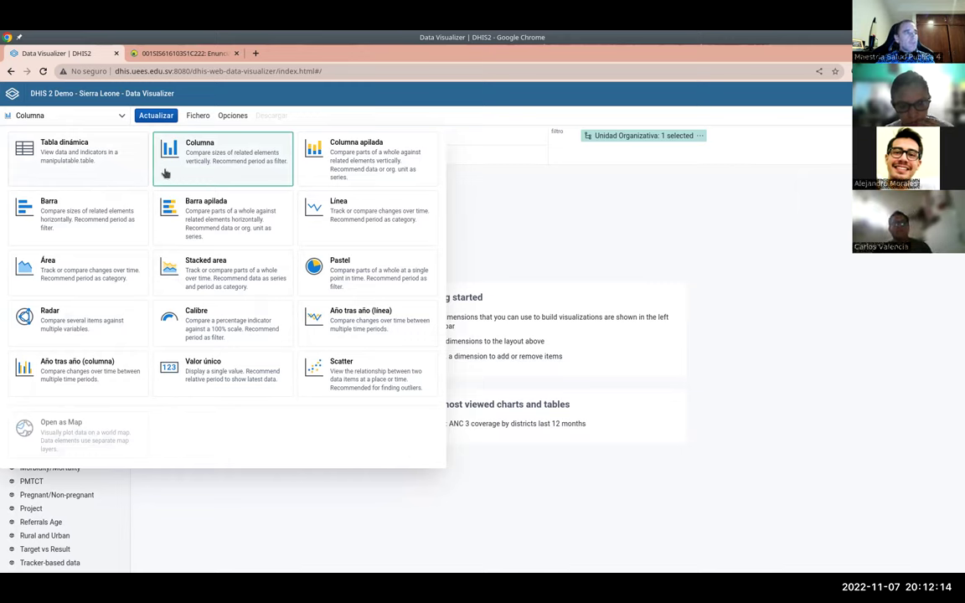
click(77, 159)
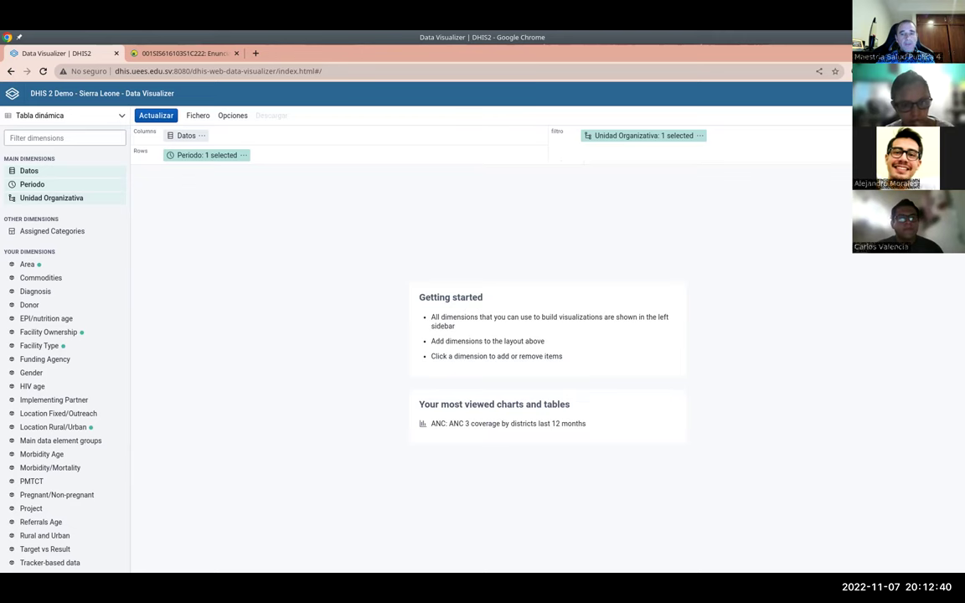
Step: Switch to the exercise PDF in Okular, enlarge the page to 200% and resize the window to fit the task text
key(alt+Tab)
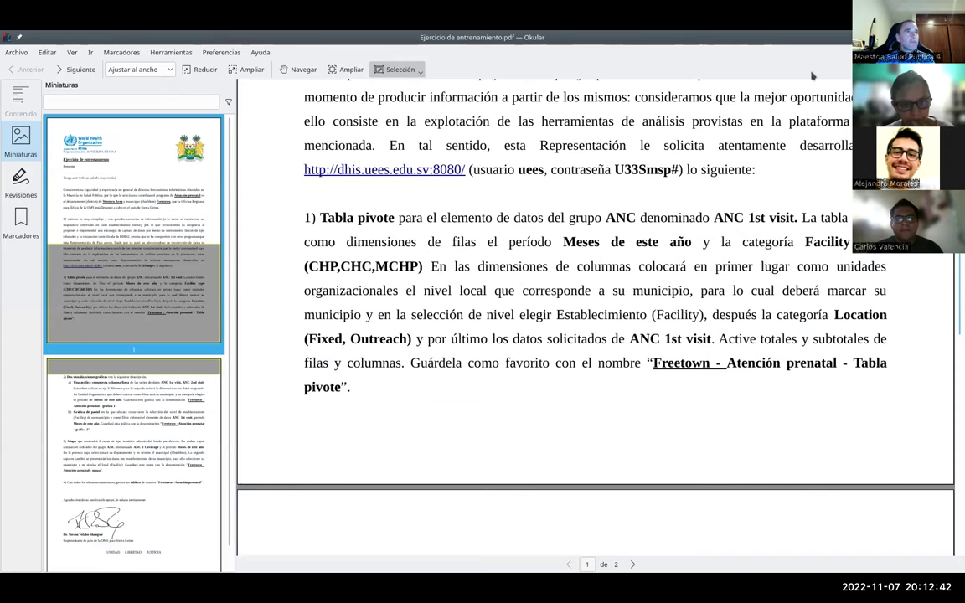
drag(758, 63, 5, 335)
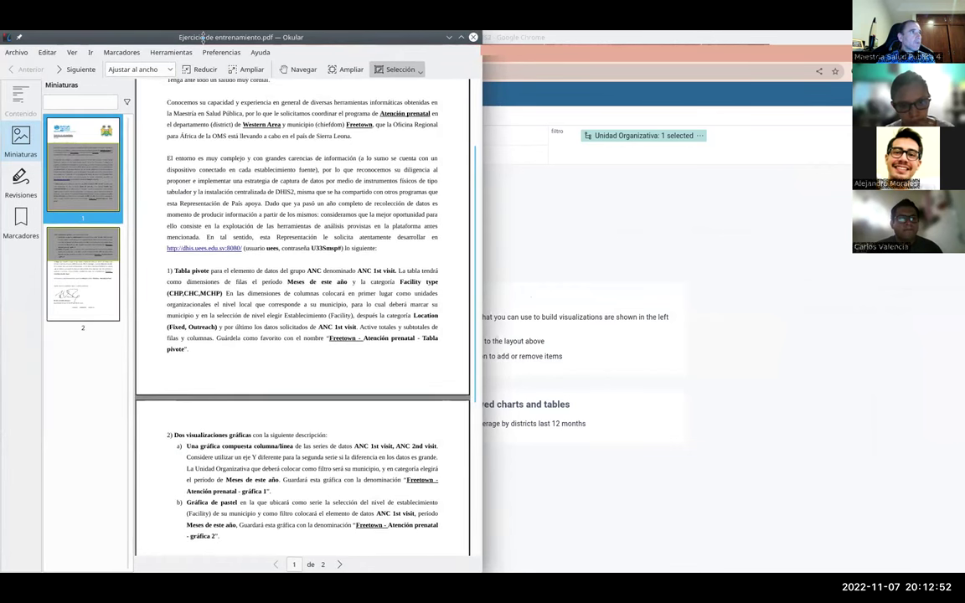
click(245, 68)
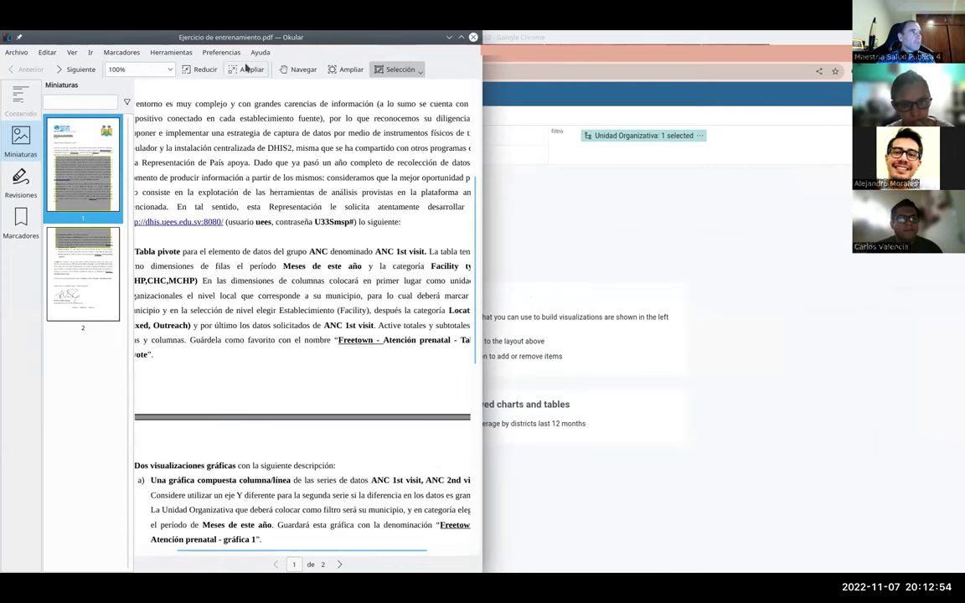
click(245, 68)
click(244, 68)
click(245, 68)
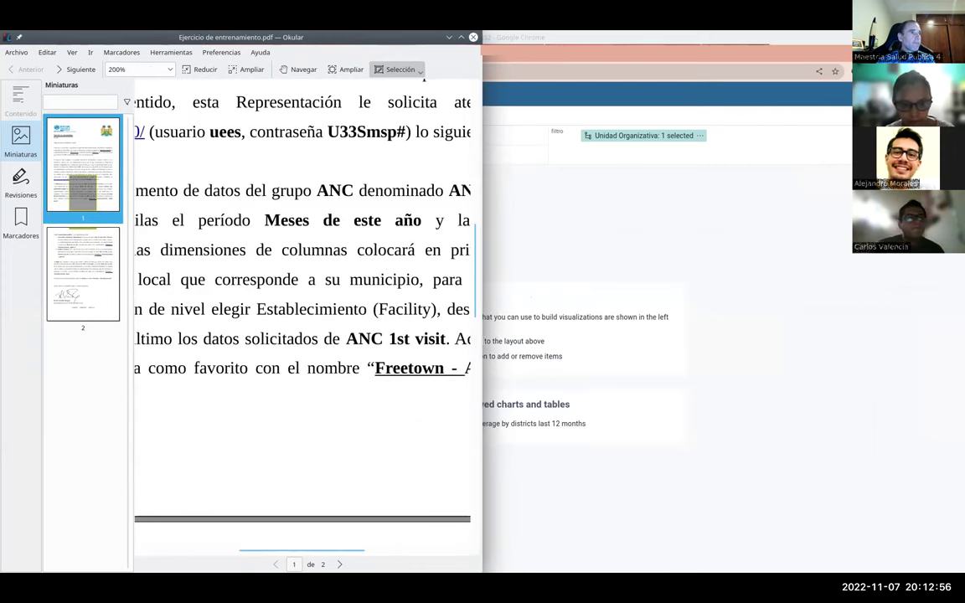
drag(482, 336, 923, 336)
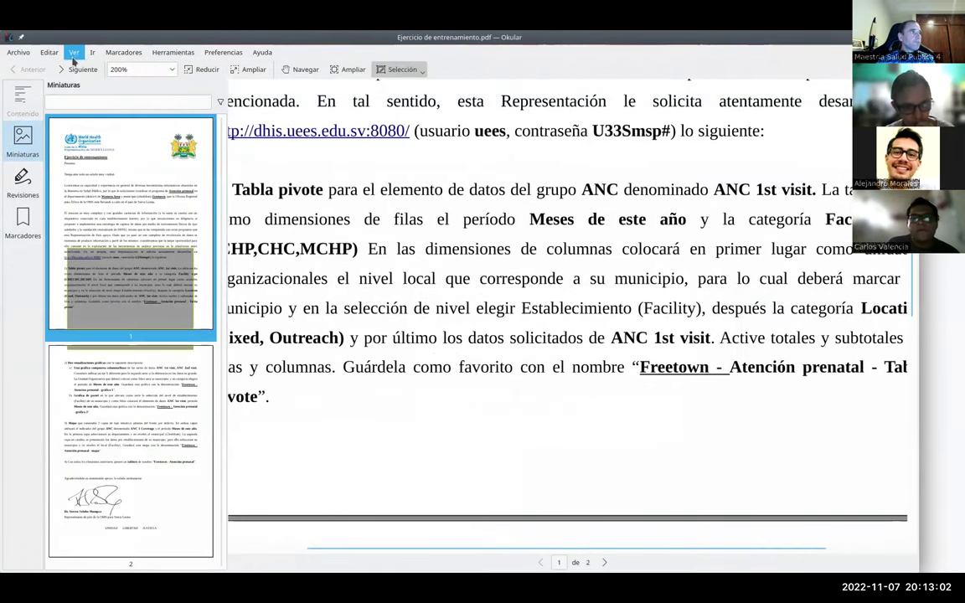
click(74, 53)
mouse_move(146, 57)
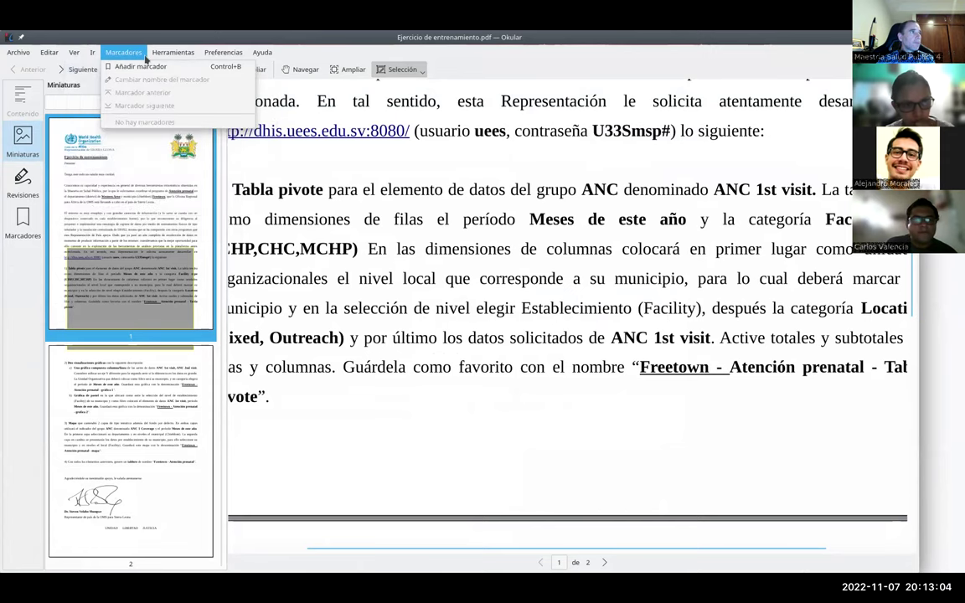
mouse_move(73, 53)
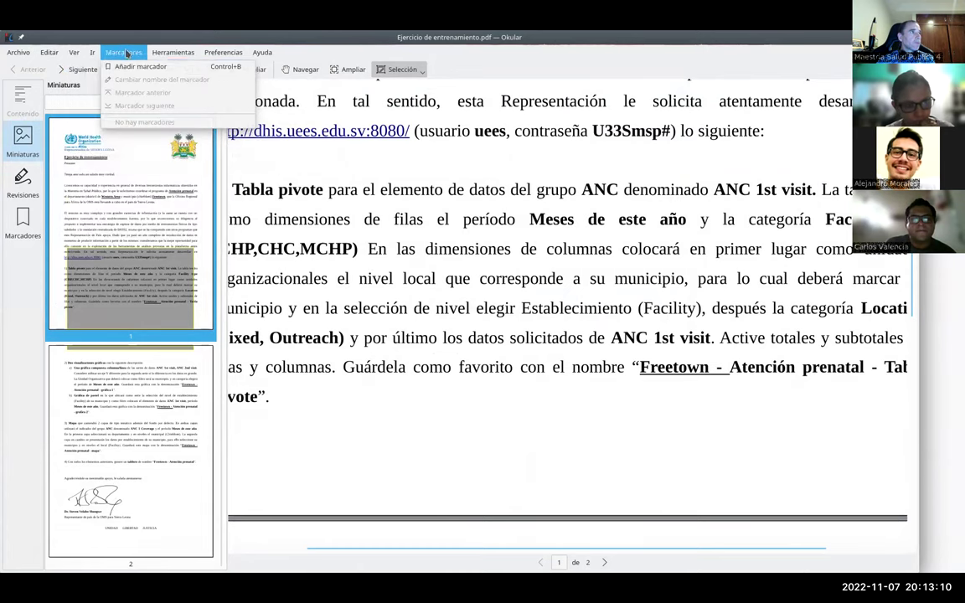
mouse_move(175, 57)
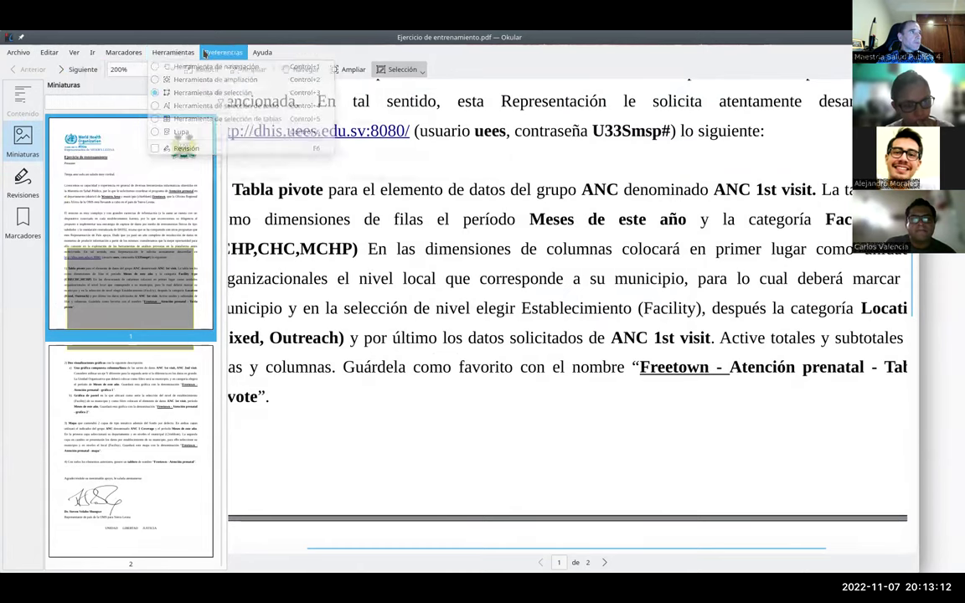
click(410, 497)
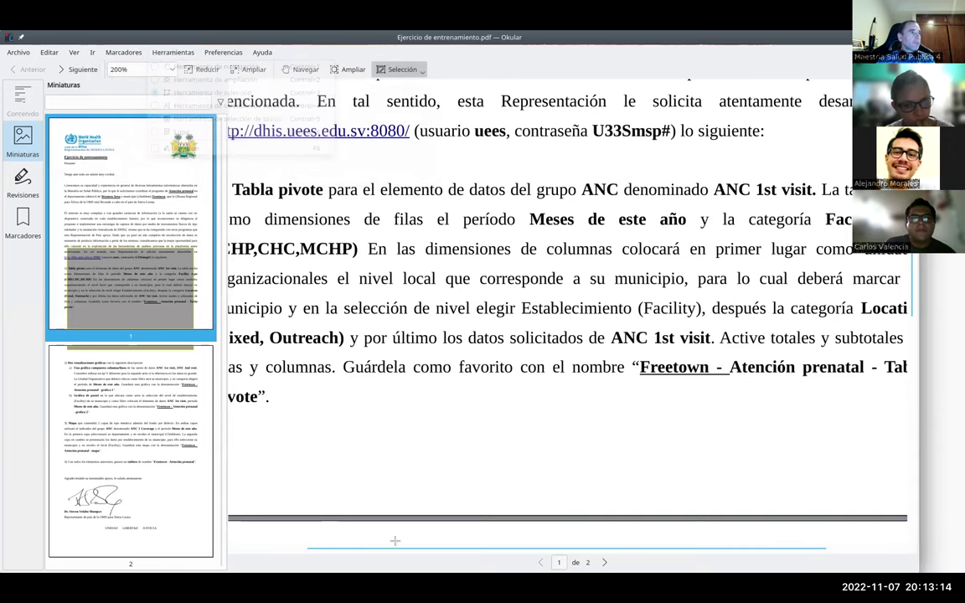
drag(404, 550, 425, 547)
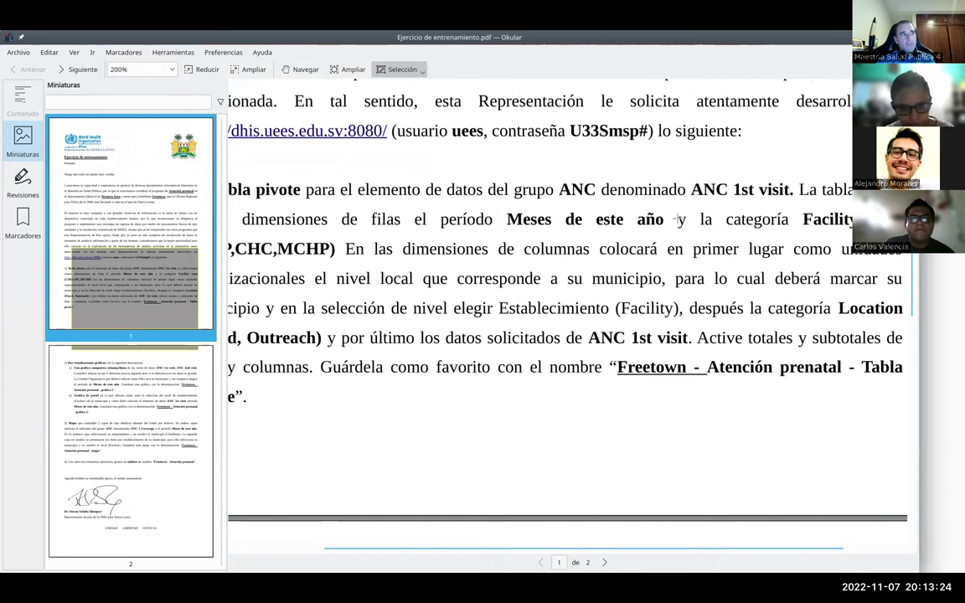
Step: Move the exercise PDF window down to uncover Data Visualizer, switch to Chrome and open the Periodo dimension in the rows
drag(661, 47, 667, 345)
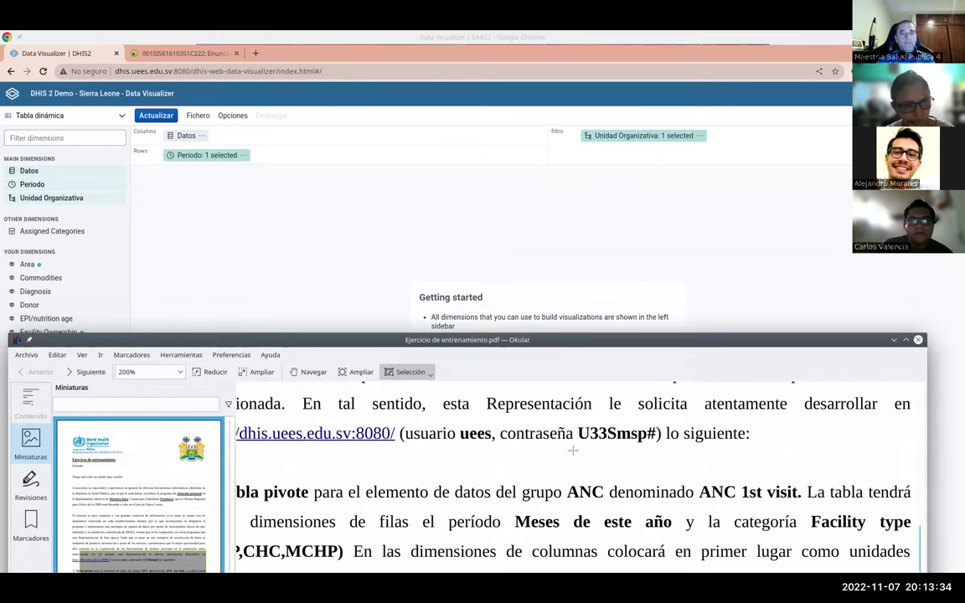
click(283, 160)
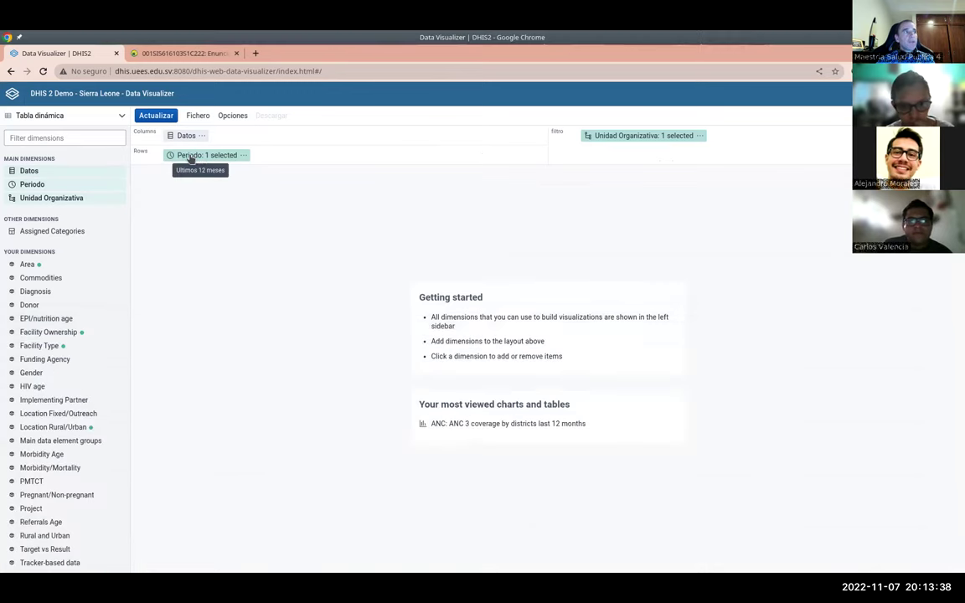
click(191, 156)
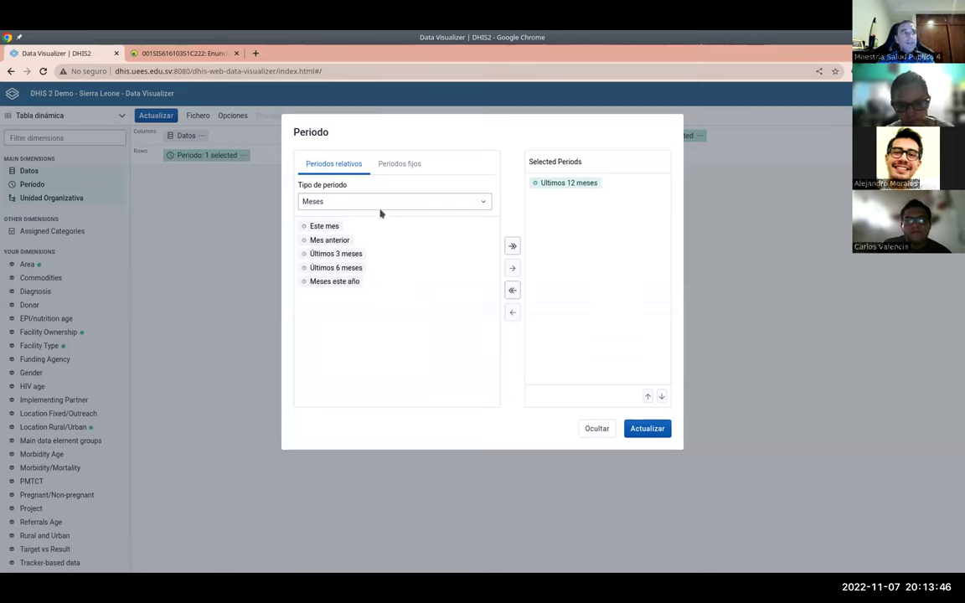
Step: Review the available relative period types and the fixed monthly periods, ending on the relative periods for Meses
click(327, 204)
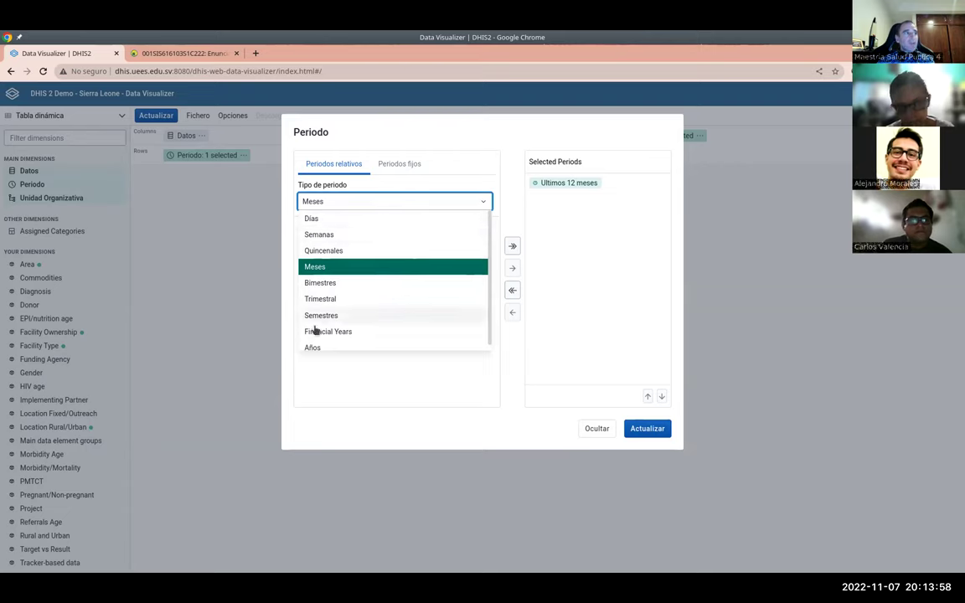
scroll(387, 327, down, 1)
scroll(387, 328, up, 1)
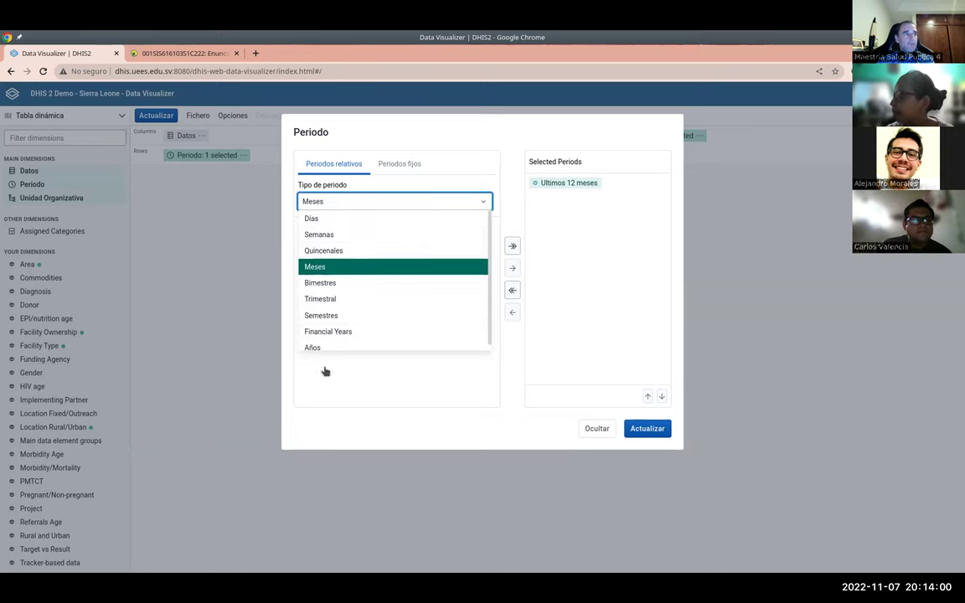
click(398, 193)
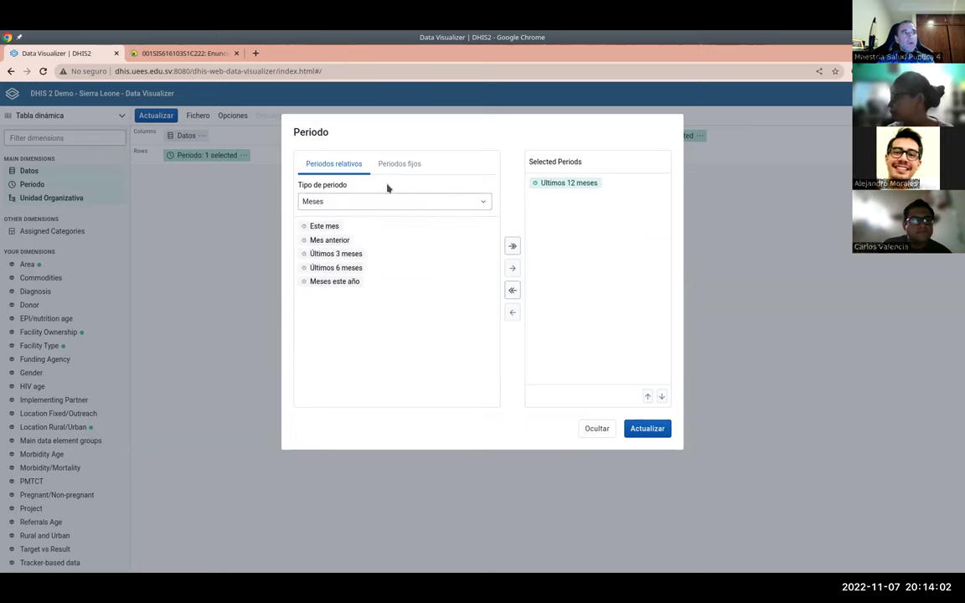
click(395, 166)
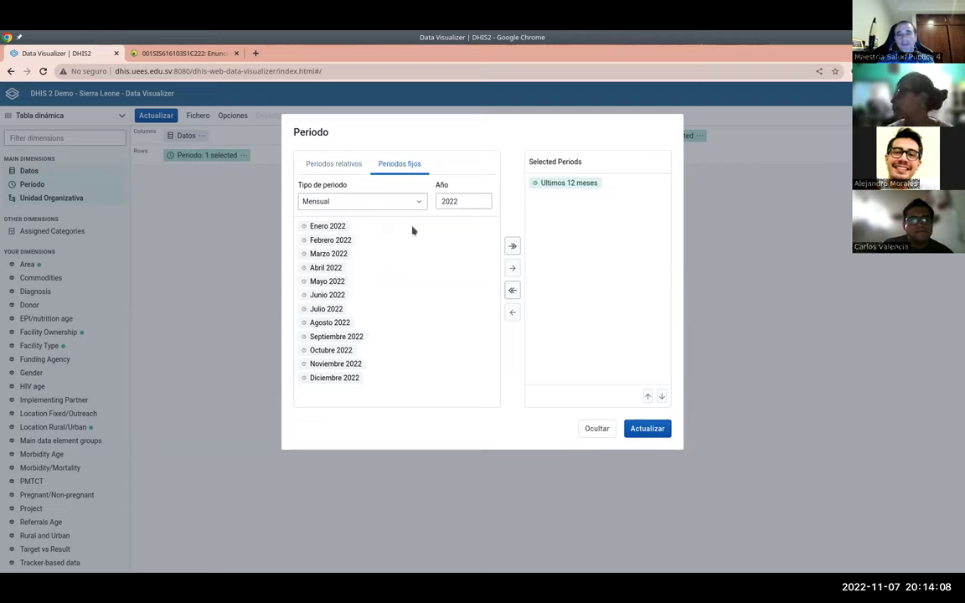
click(342, 165)
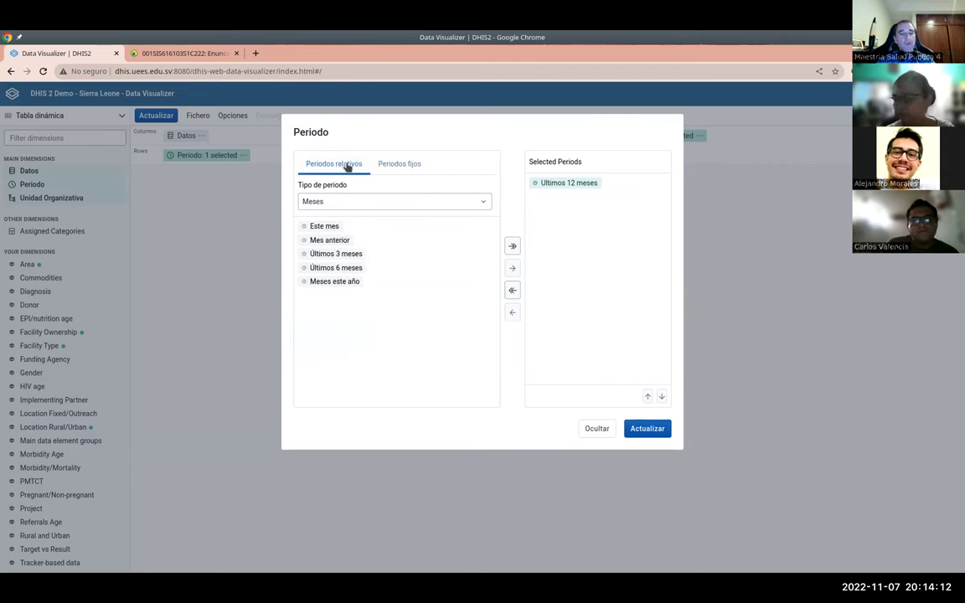
Step: Check the period in the exercise PDF, replace Últimos 12 meses with Meses este año and update the table
key(alt+Tab)
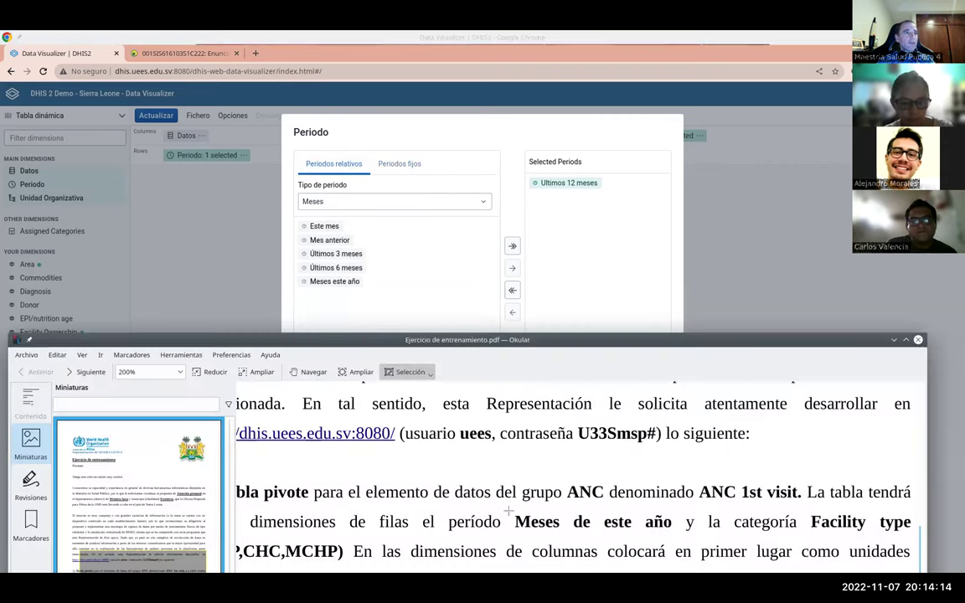
click(448, 291)
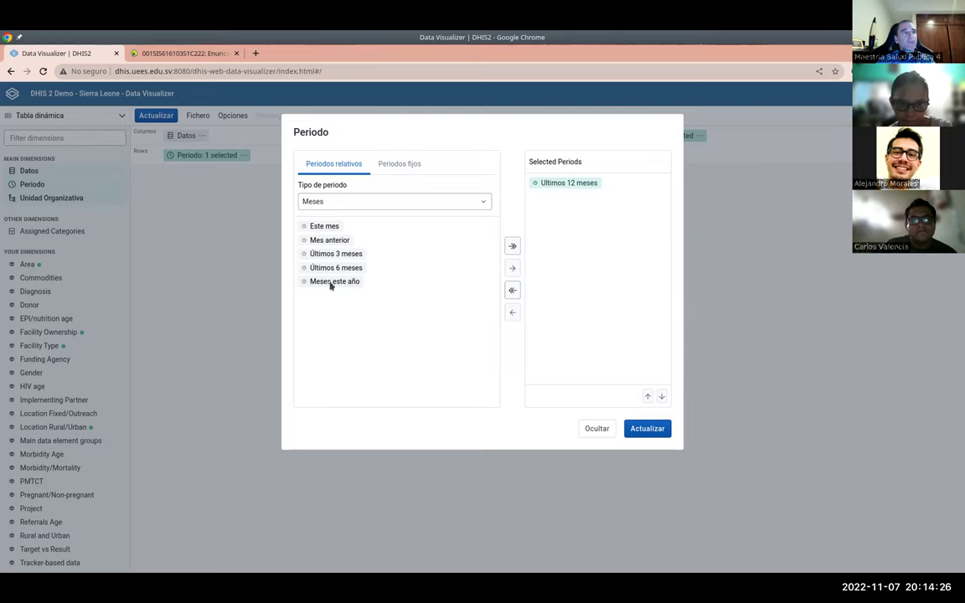
click(561, 184)
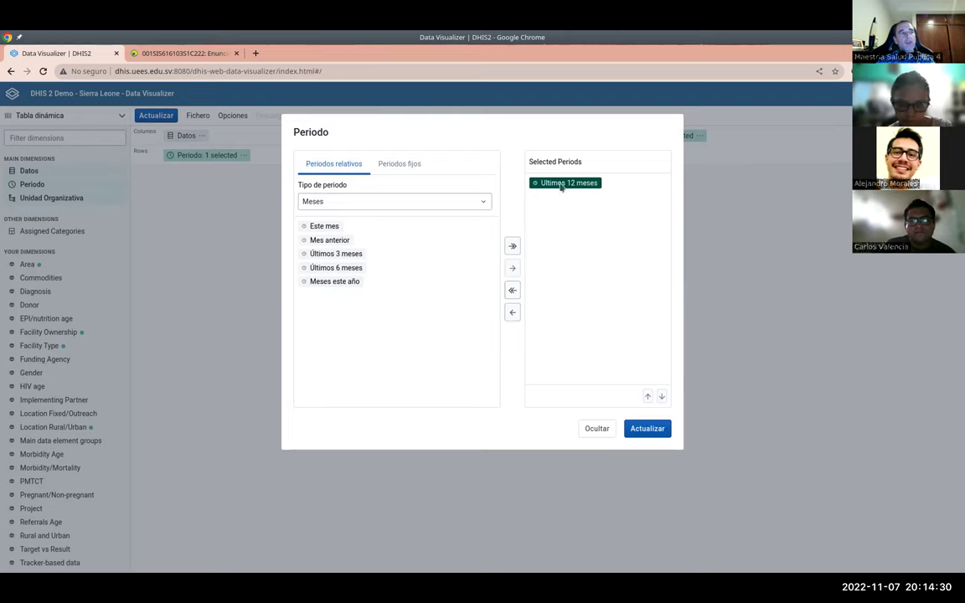
click(512, 312)
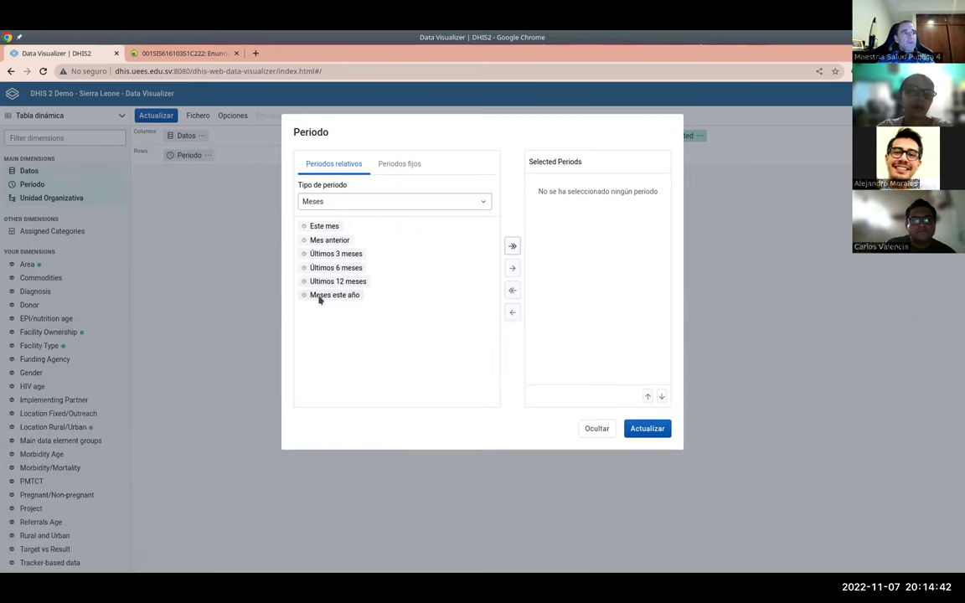
double_click(319, 298)
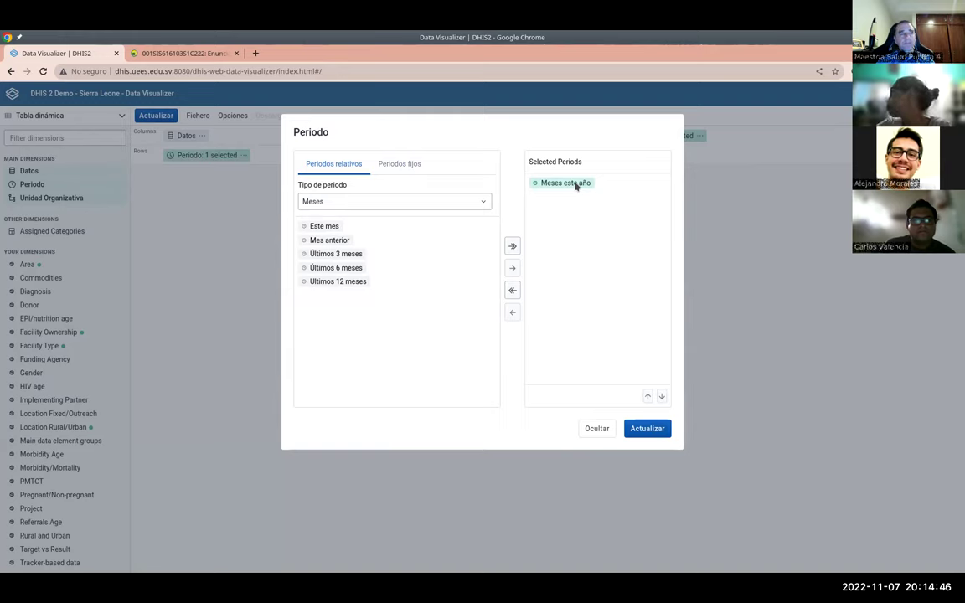
click(646, 429)
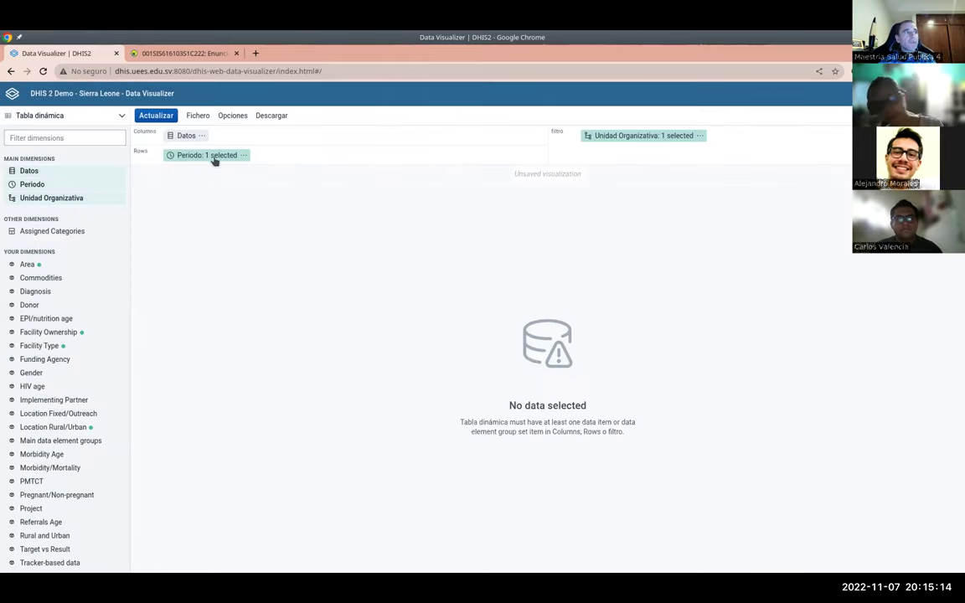
Step: Reposition the exercise PDF in Okular, read which category belongs in the rows and return to Data Visualizer
key(alt+Tab)
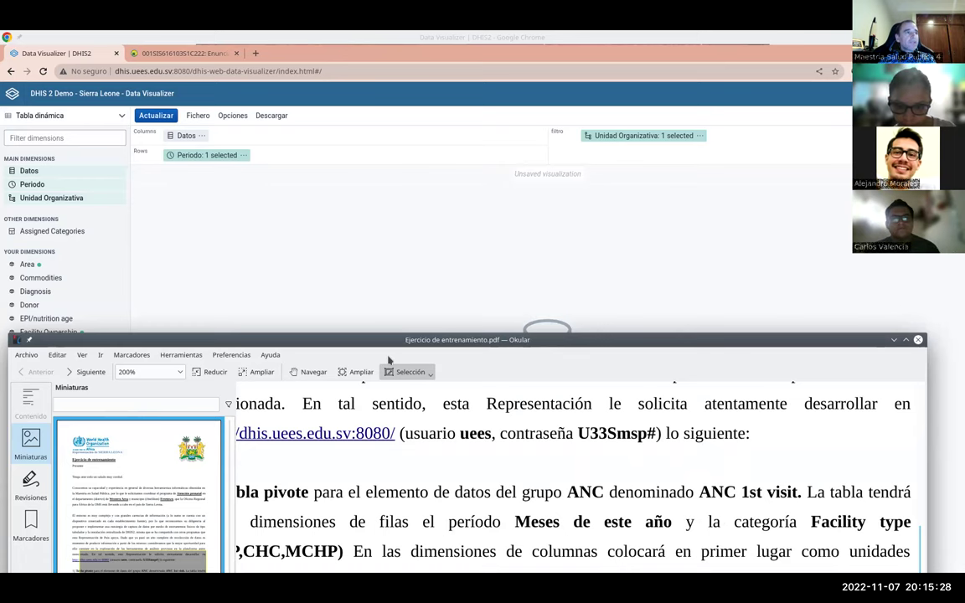
drag(392, 338, 422, 270)
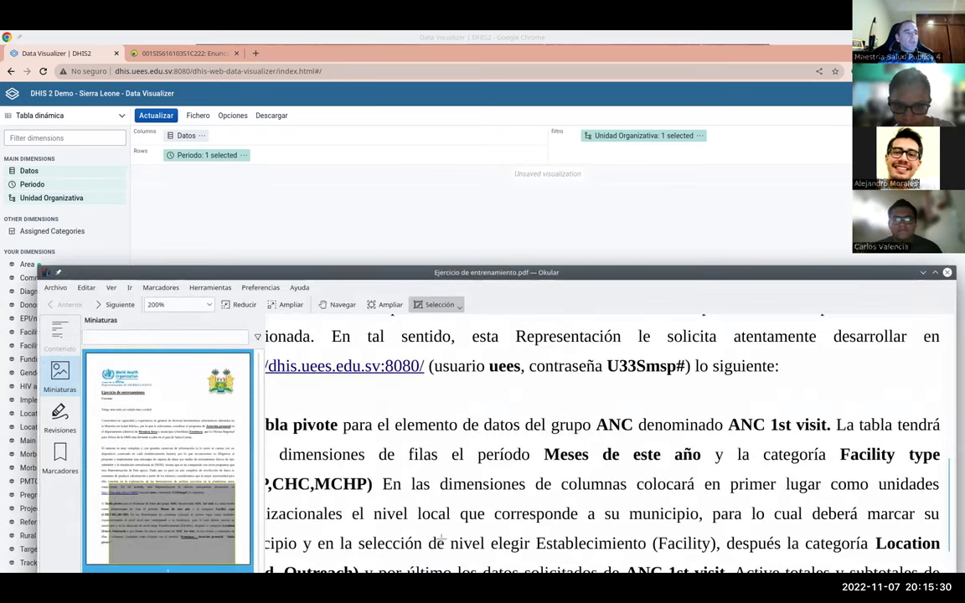
scroll(440, 540, left, 3)
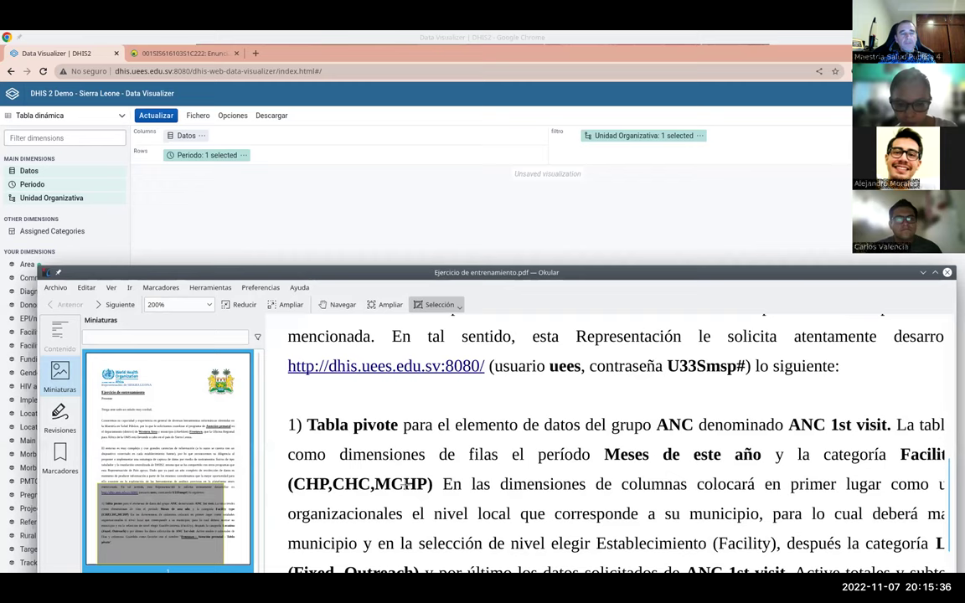
scroll(566, 447, right, 3)
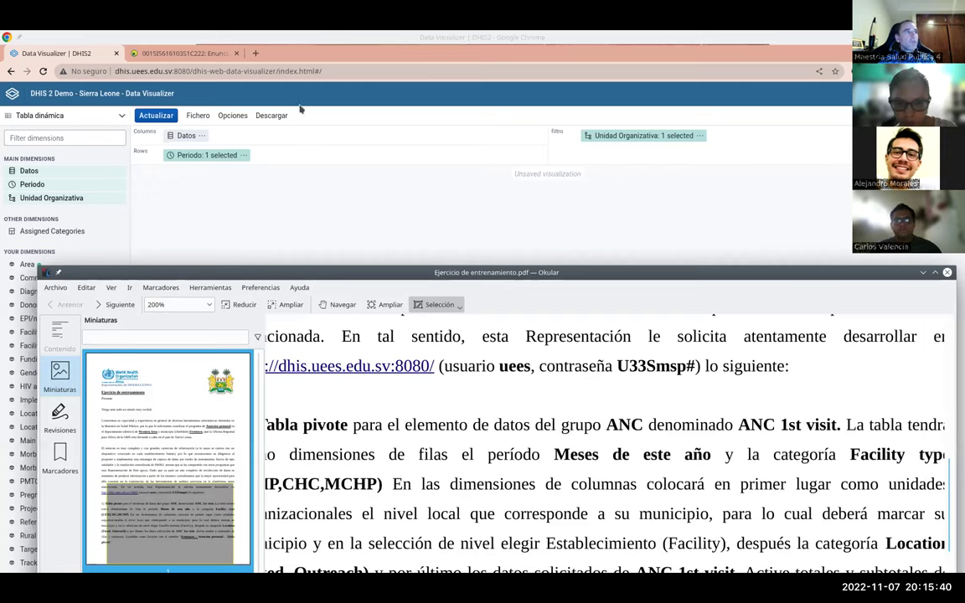
click(452, 224)
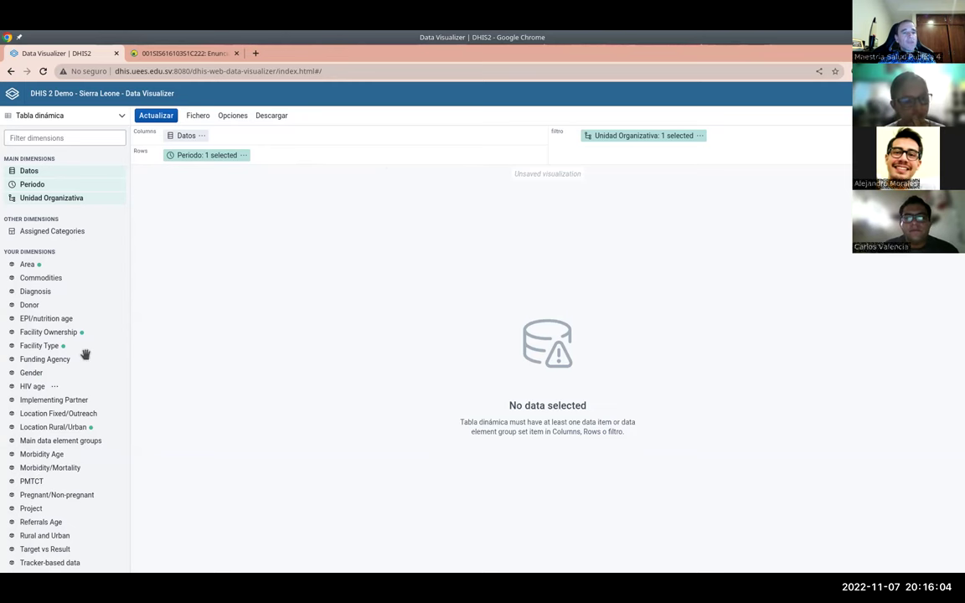
key(alt+Tab)
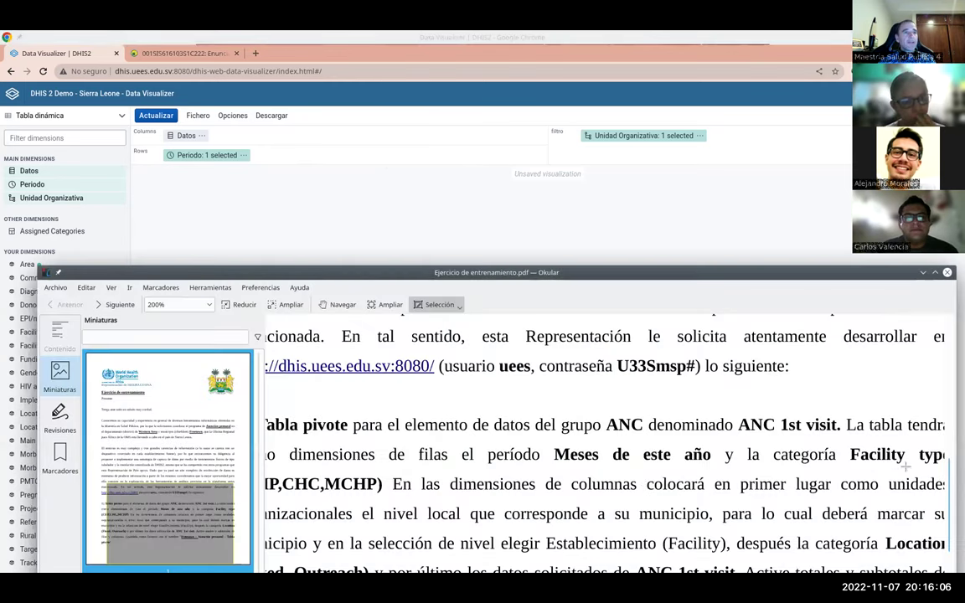
key(alt+Tab)
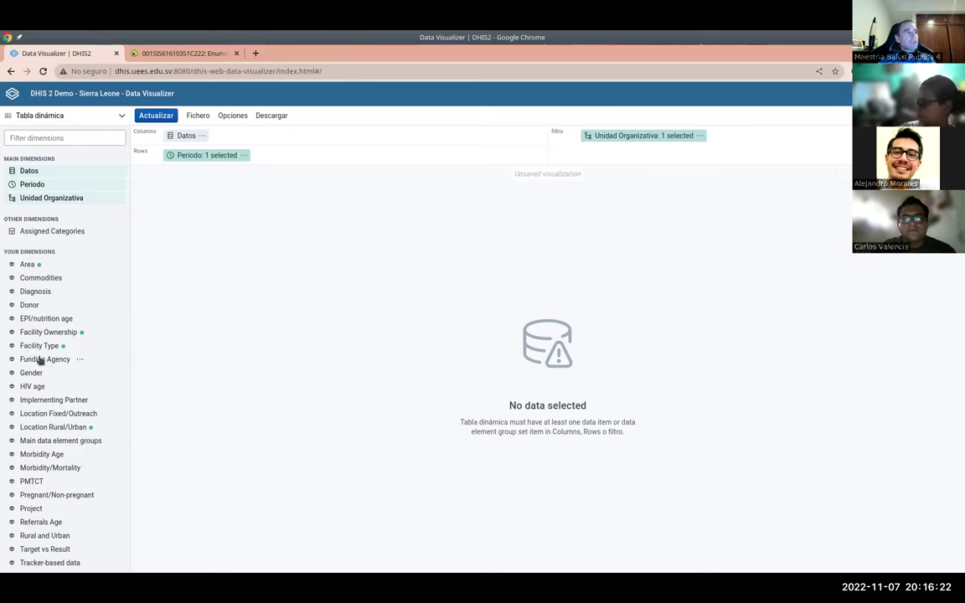
Step: Add the Facility Type dimension to the rows after Periodo, open its item selection and check the required types in the exercise PDF
drag(38, 345, 300, 156)
click(300, 156)
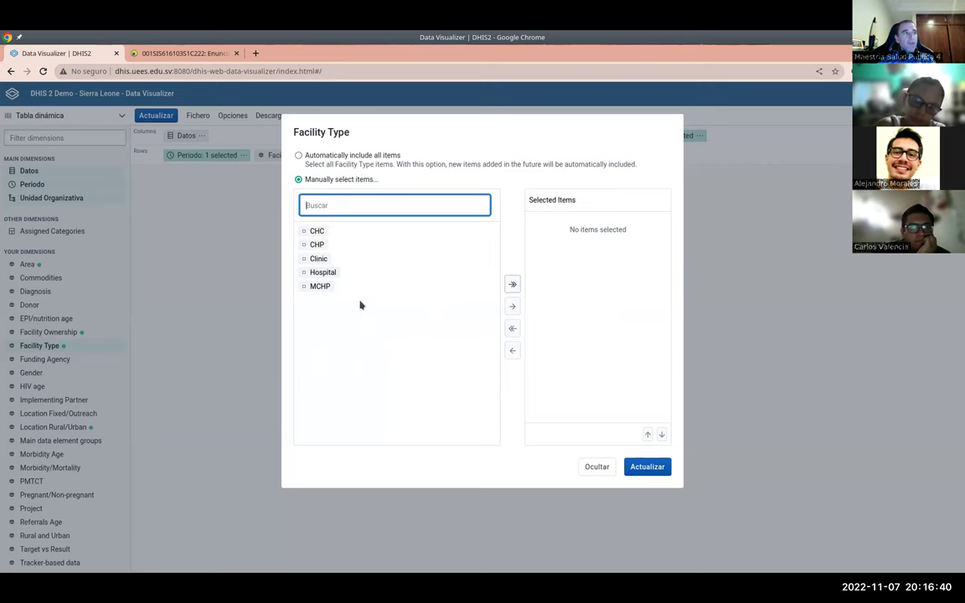
key(alt+Tab)
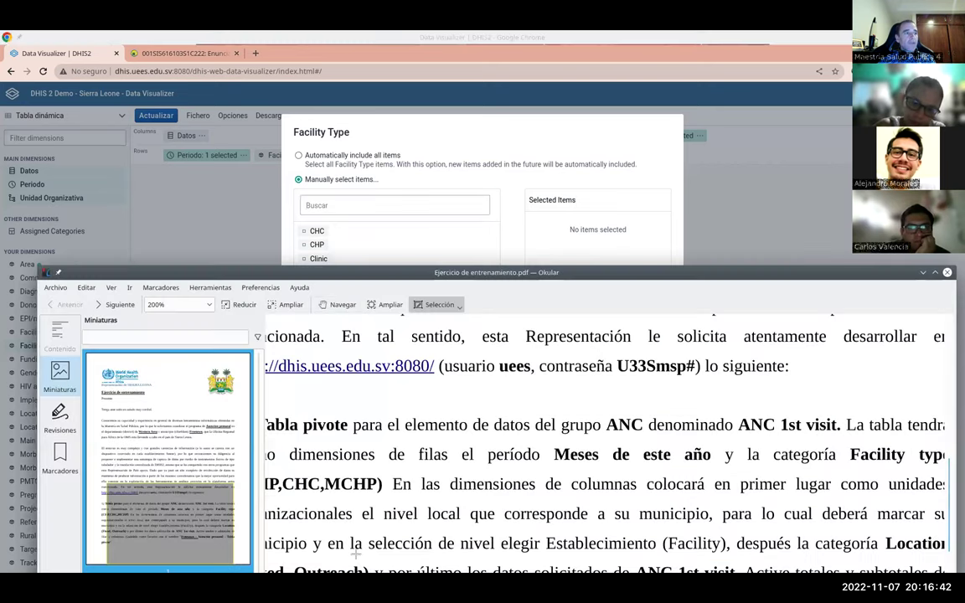
scroll(308, 503, down, 1)
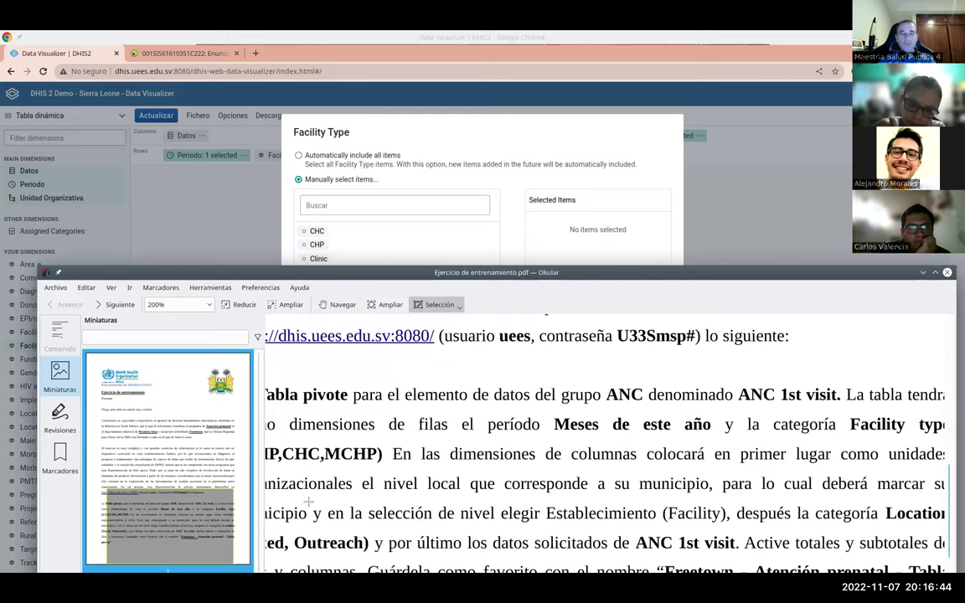
scroll(308, 501, left, 2)
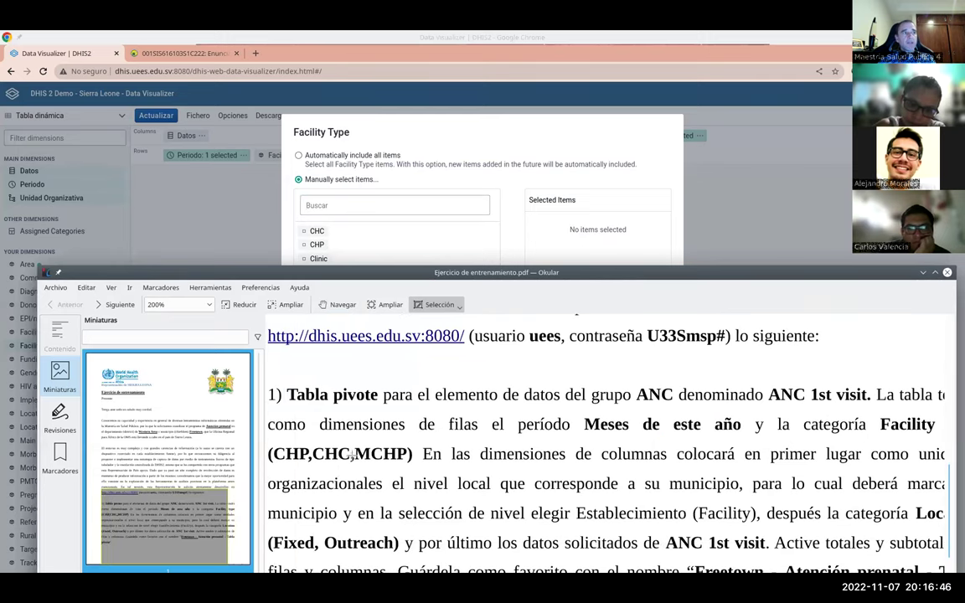
click(450, 237)
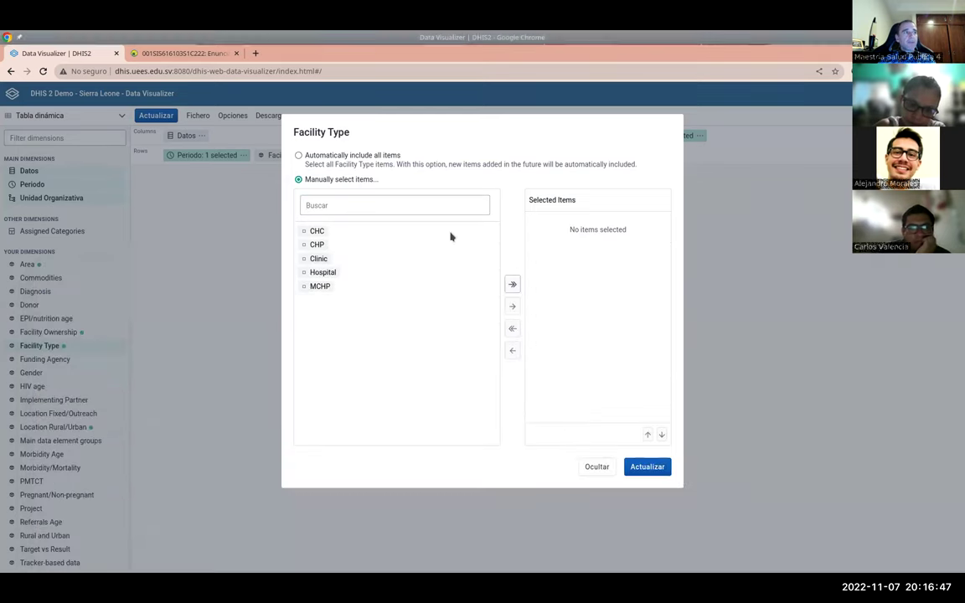
Step: Include CHC, CHP and MCHP as the Facility Type items and update the table
click(319, 235)
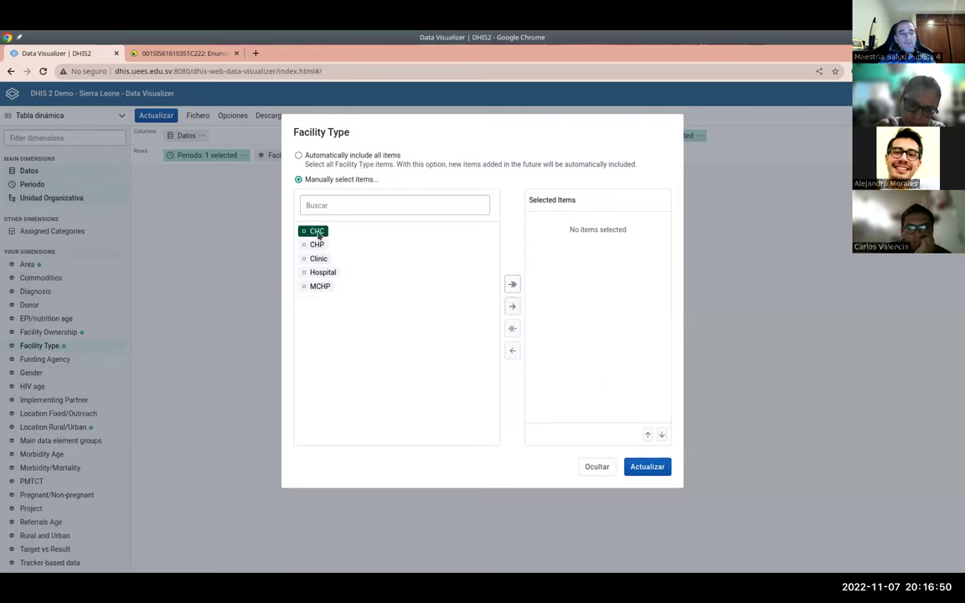
ctrl+click(318, 245)
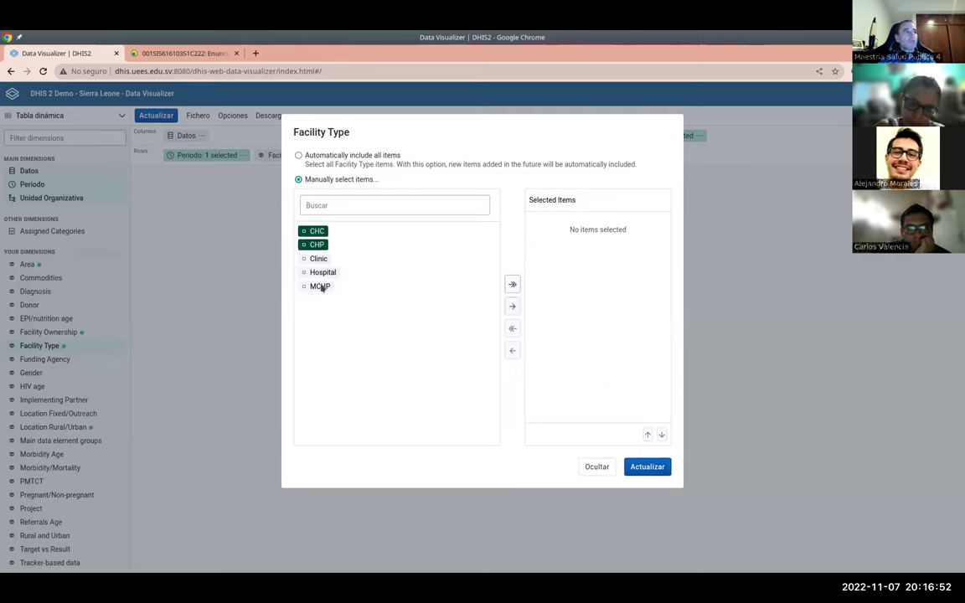
ctrl+click(321, 286)
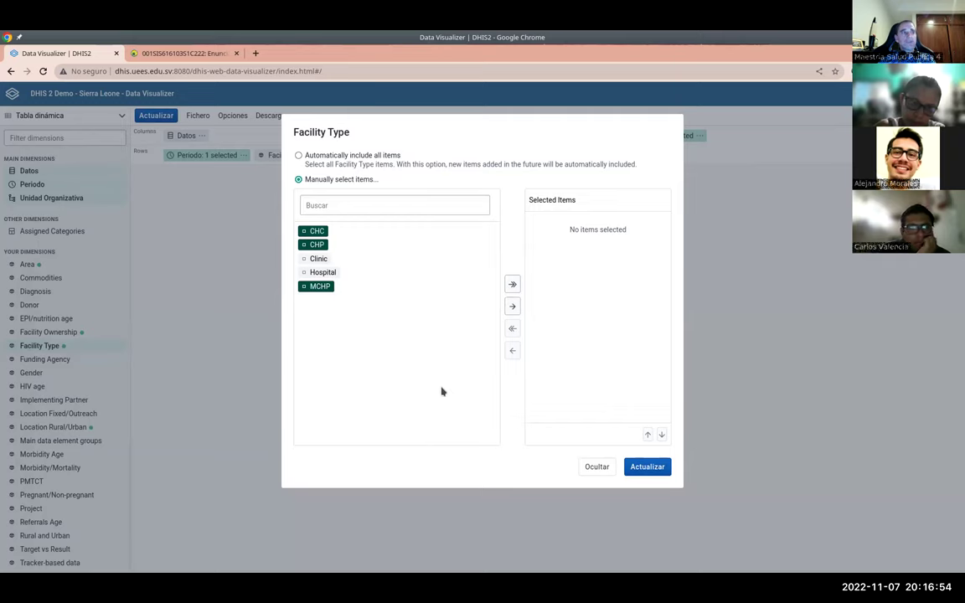
click(512, 306)
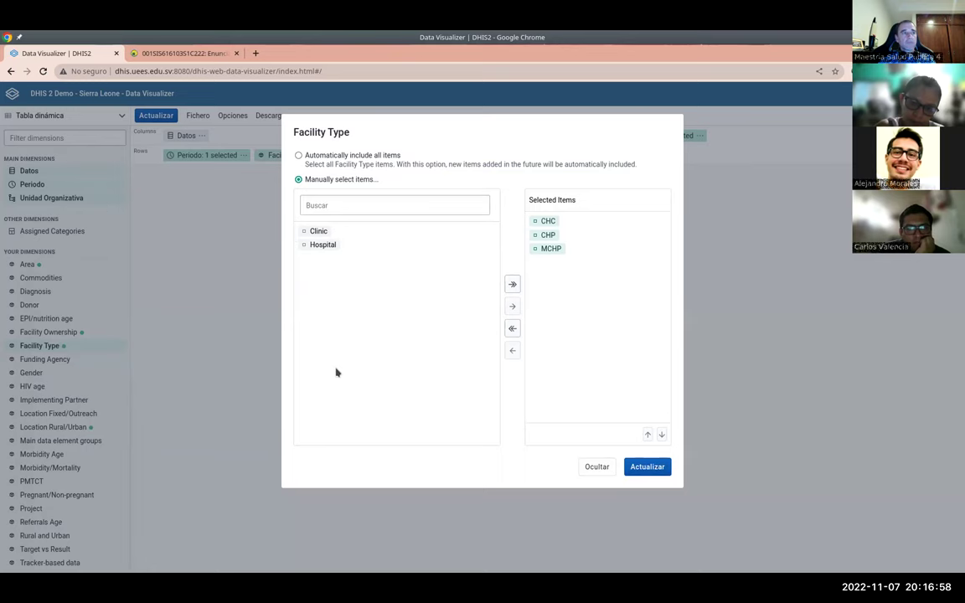
click(646, 467)
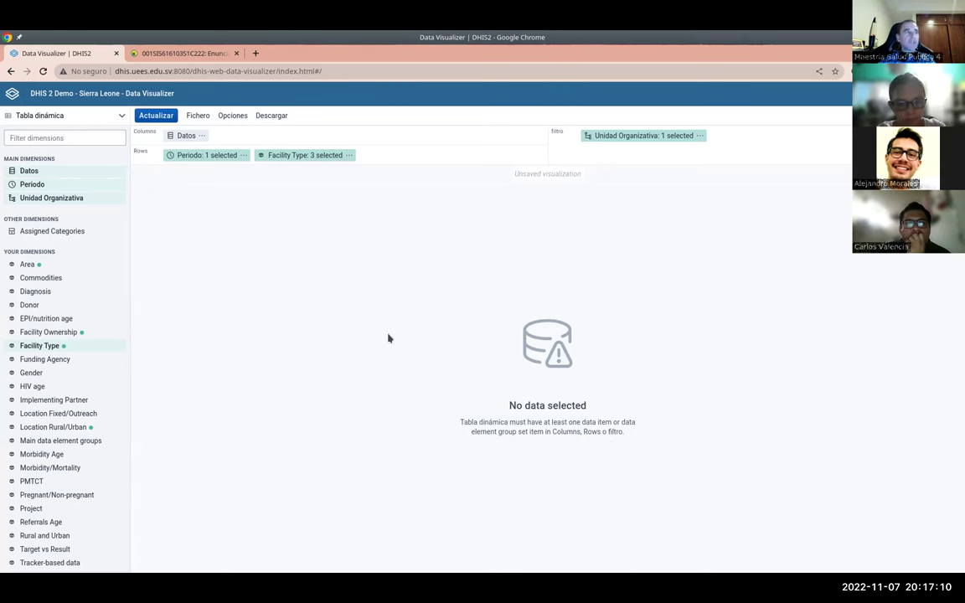
Step: Read the column requirements in the exercise PDF and move Unidad Organizativa from the filter to the columns, before Datos
key(alt+Tab)
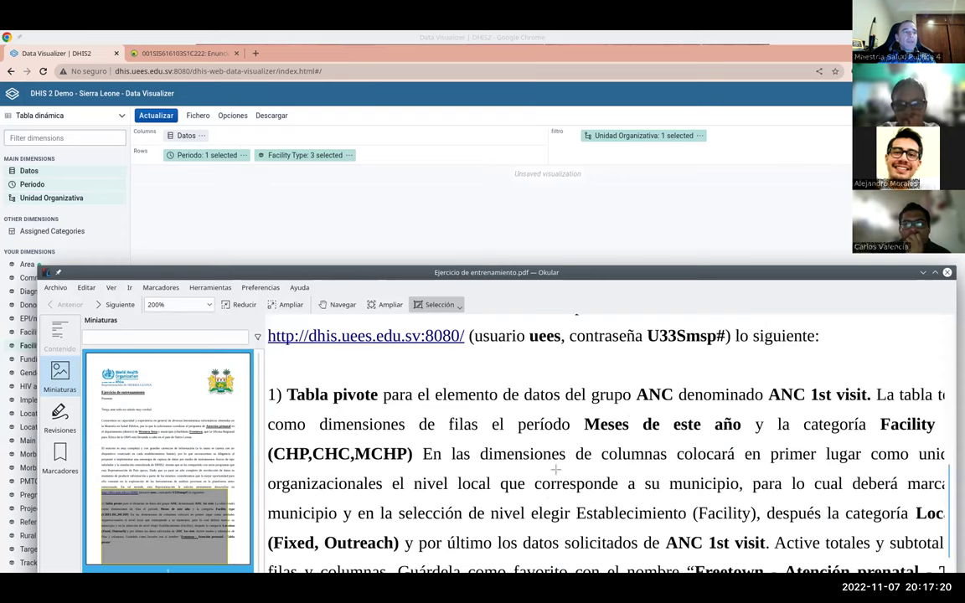
scroll(502, 423, down, 1)
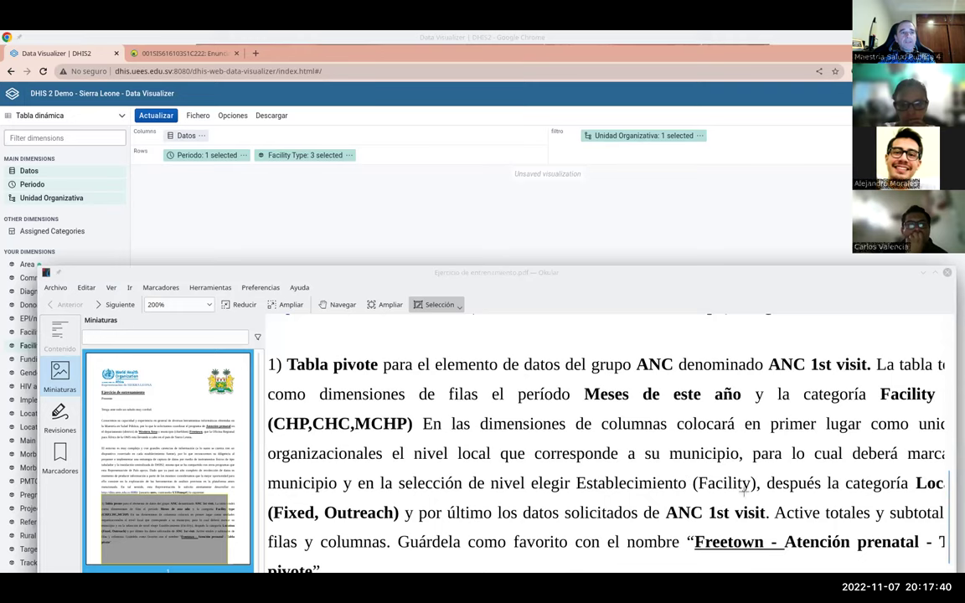
click(583, 163)
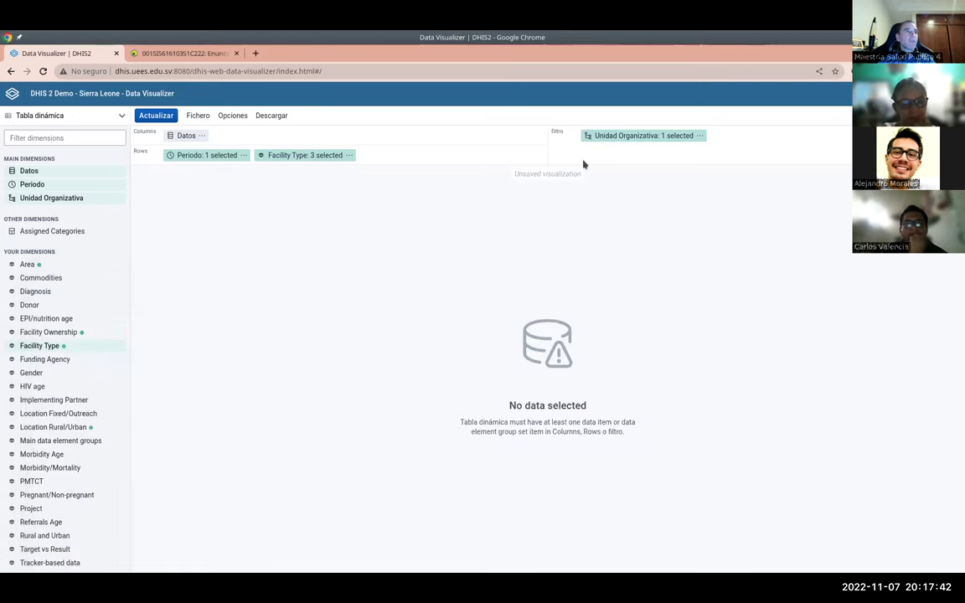
drag(620, 135, 200, 138)
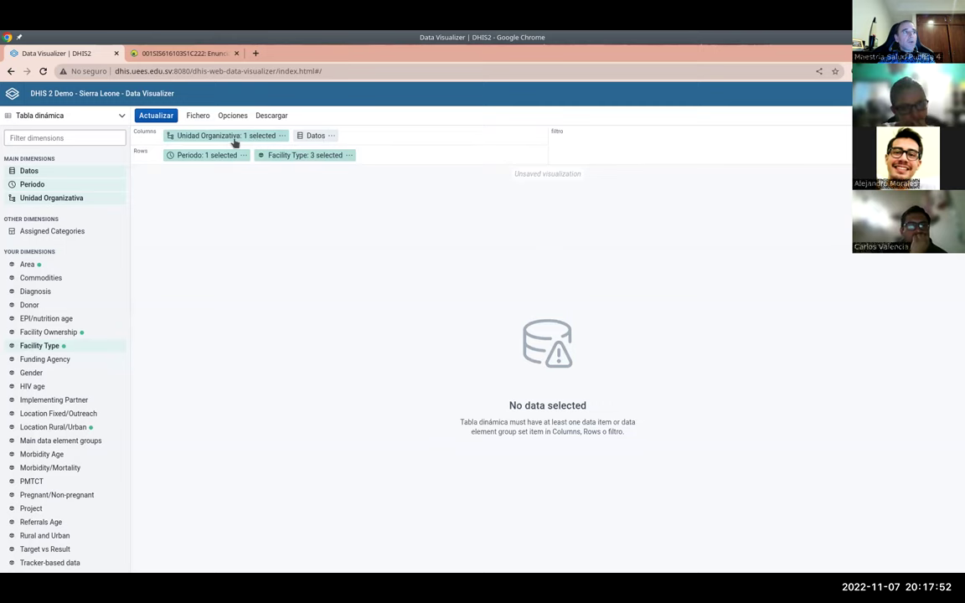
Step: Read the organisation unit requirements in the exercise PDF and deselect Usuario de unidad organizativa in the Unidad Organizativa selection
key(alt+Tab)
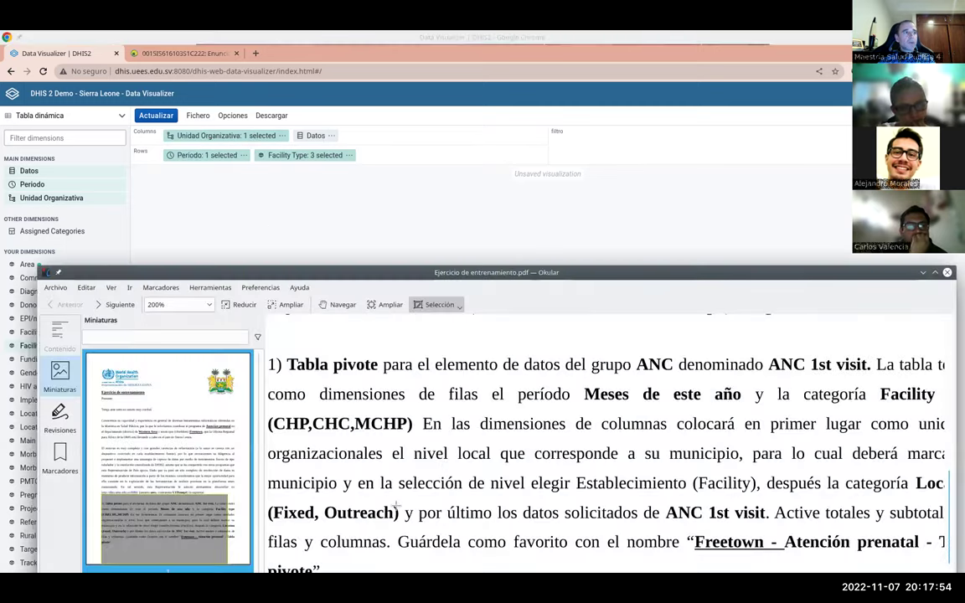
scroll(718, 460, down, 2)
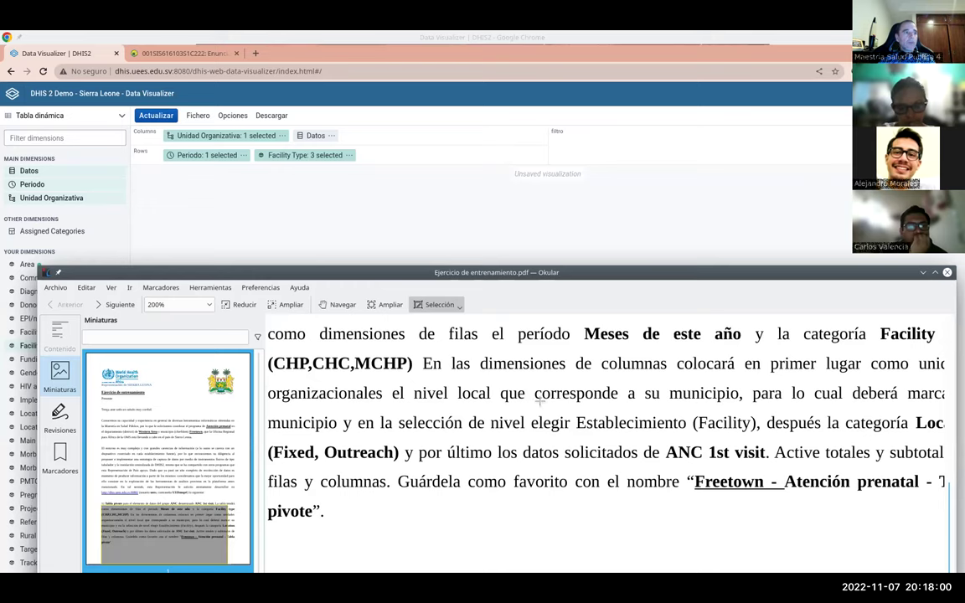
click(219, 200)
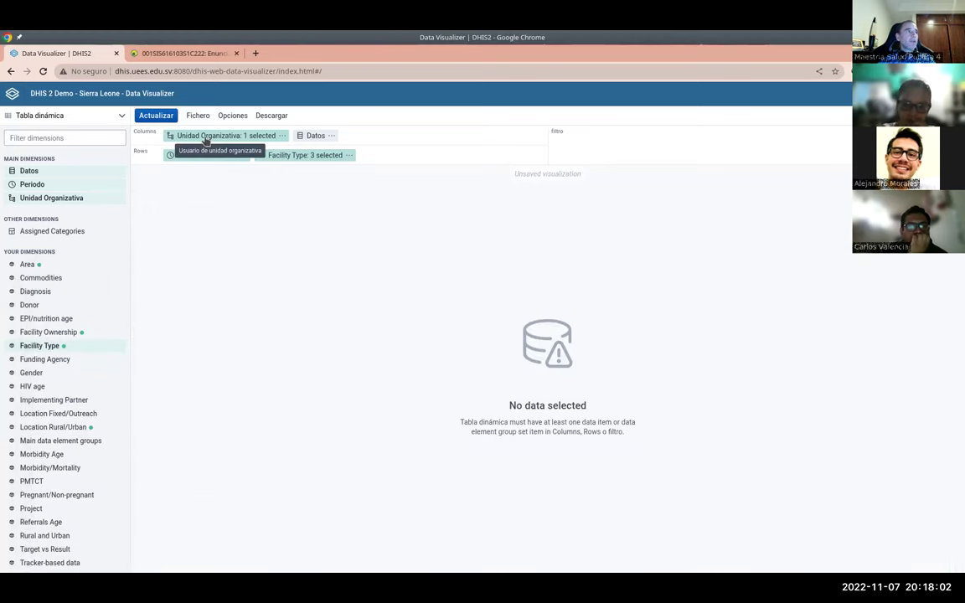
click(205, 138)
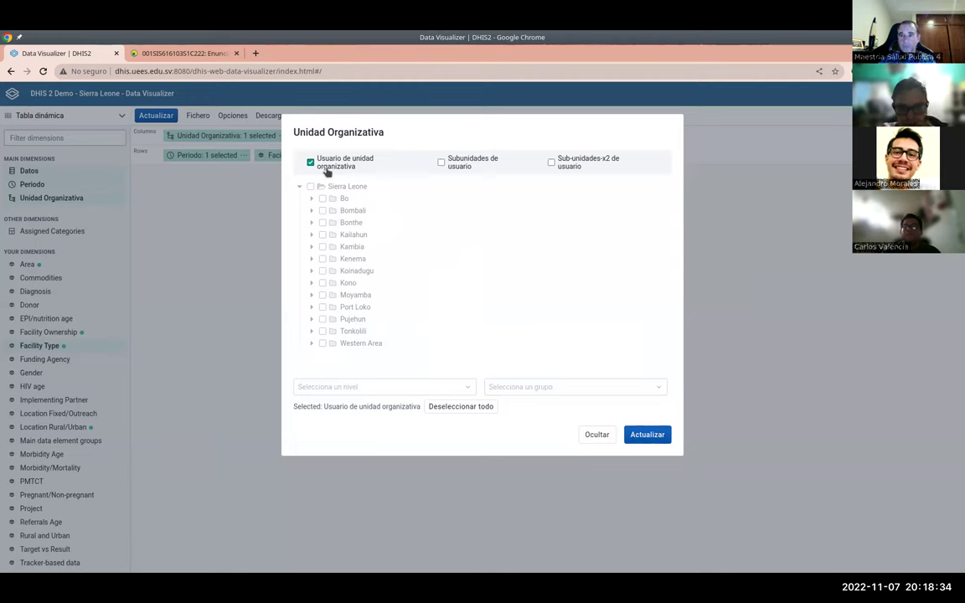
click(311, 163)
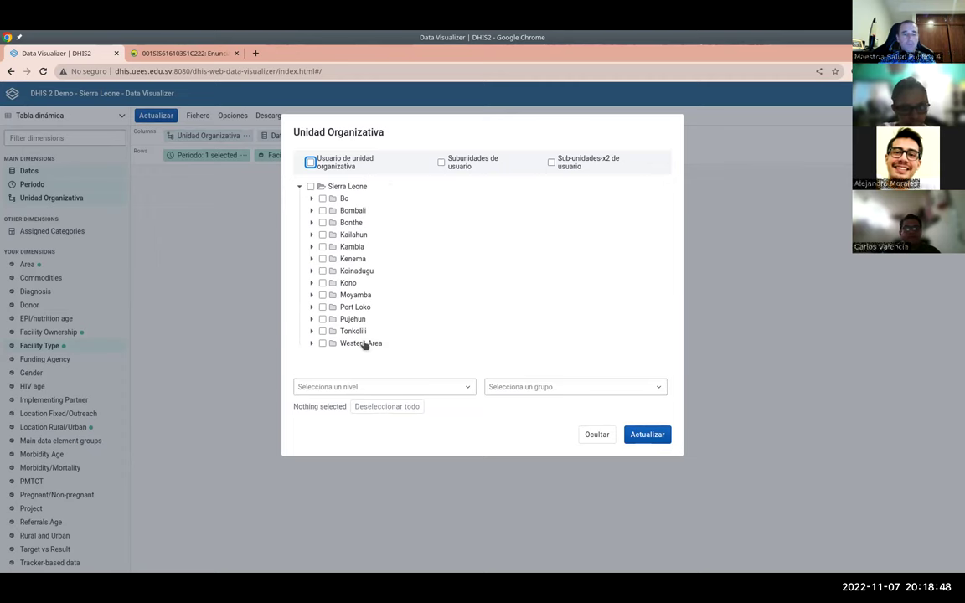
Step: Check the exercise PDF for the assigned district, municipality and organisation unit level, and return to Data Visualizer
key(alt+Tab)
scroll(452, 360, up, 3)
scroll(469, 369, down, 2)
scroll(498, 392, up, 3)
scroll(497, 391, up, 5)
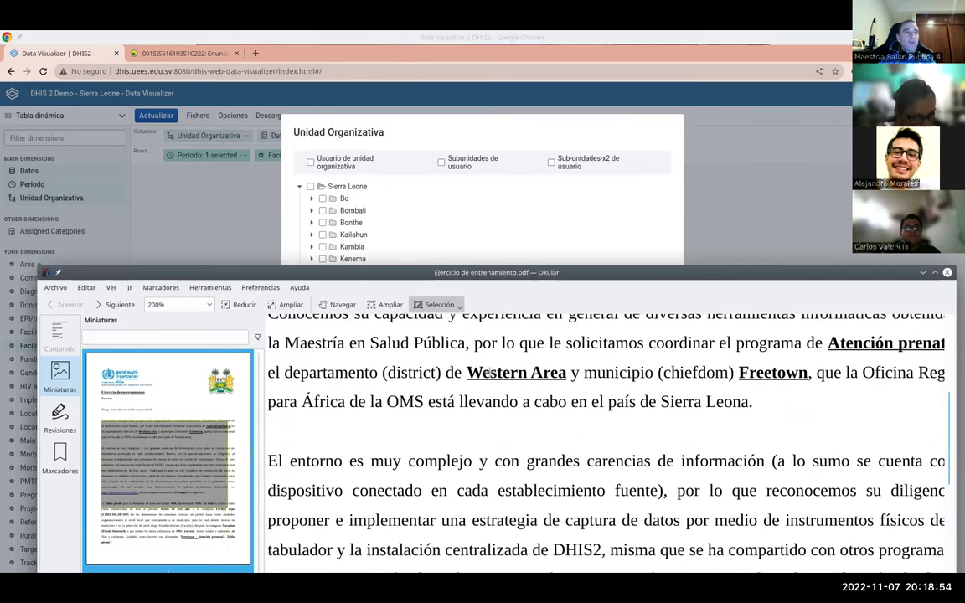
scroll(501, 375, down, 10)
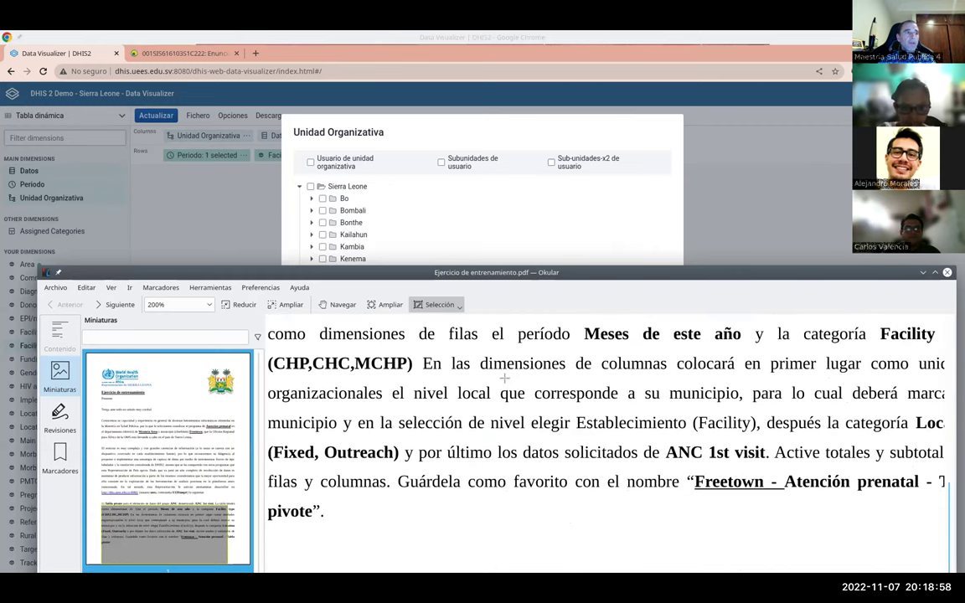
scroll(510, 335, up, 1)
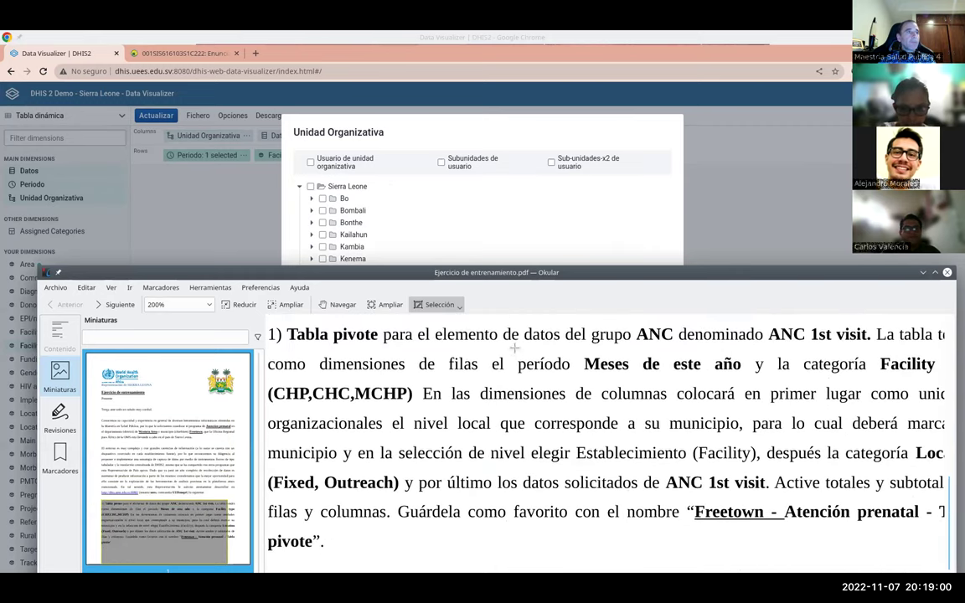
click(452, 228)
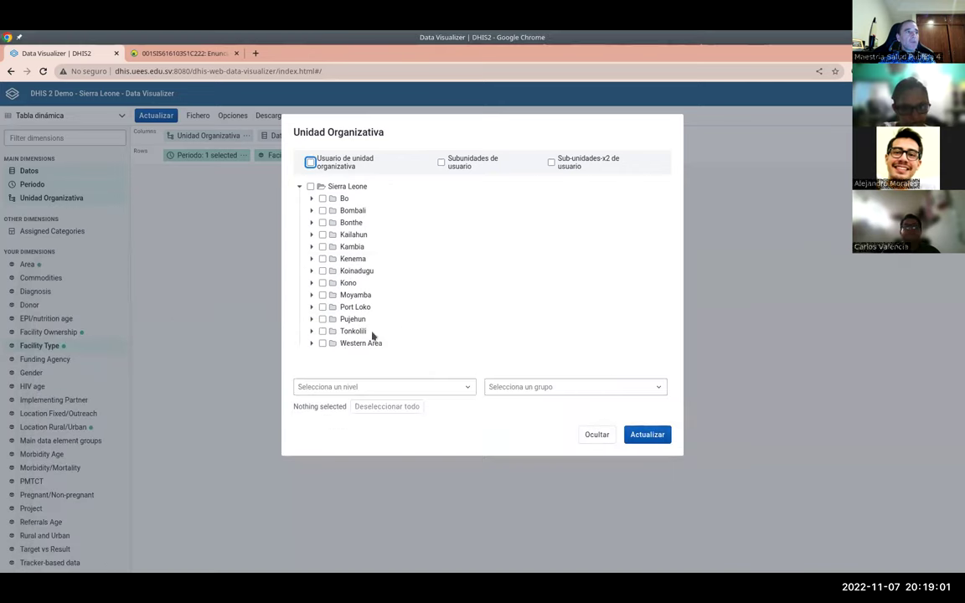
Step: Select Freetown under Western Area as the organisation unit with the level Facility, and update the table
click(311, 343)
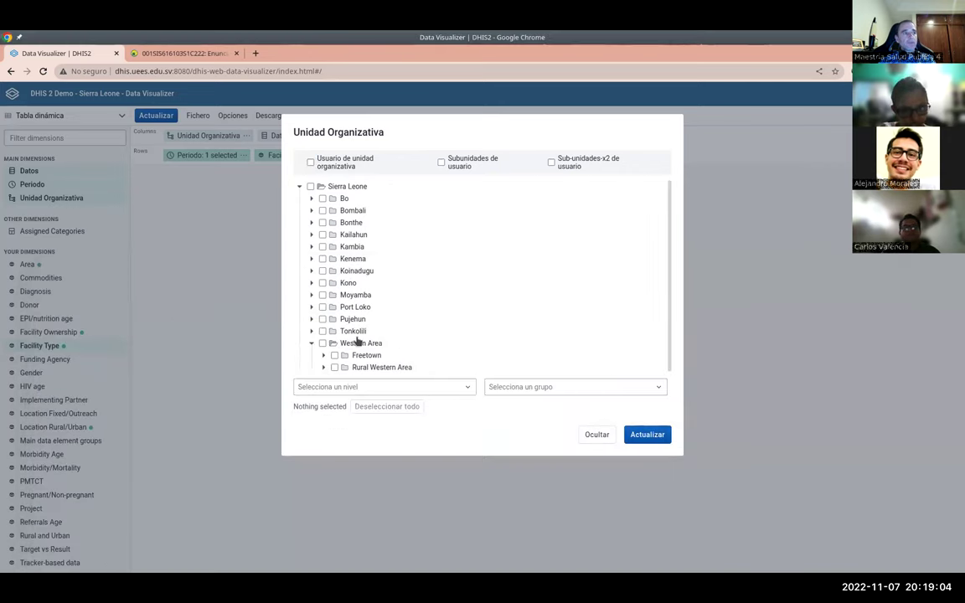
click(335, 355)
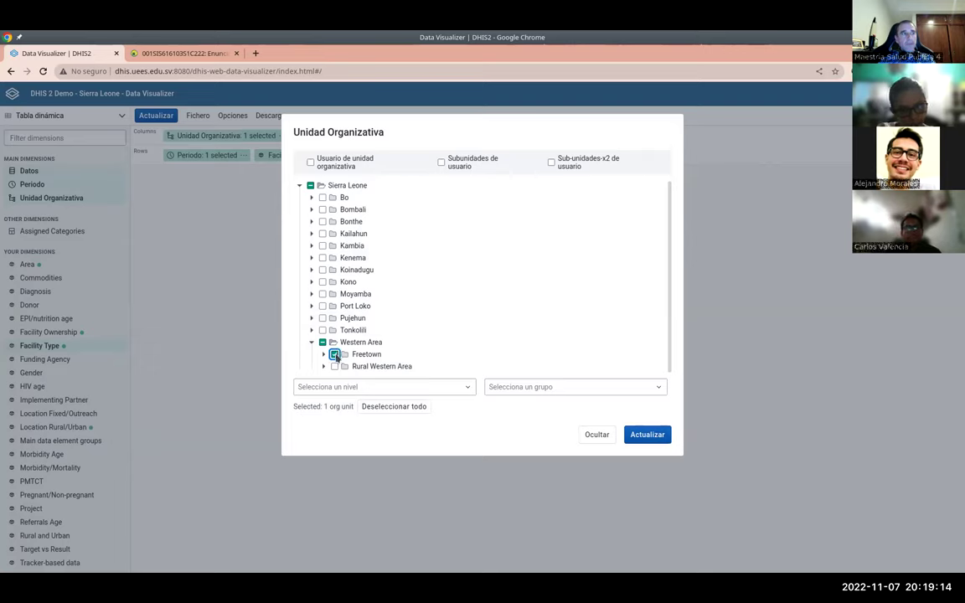
click(448, 389)
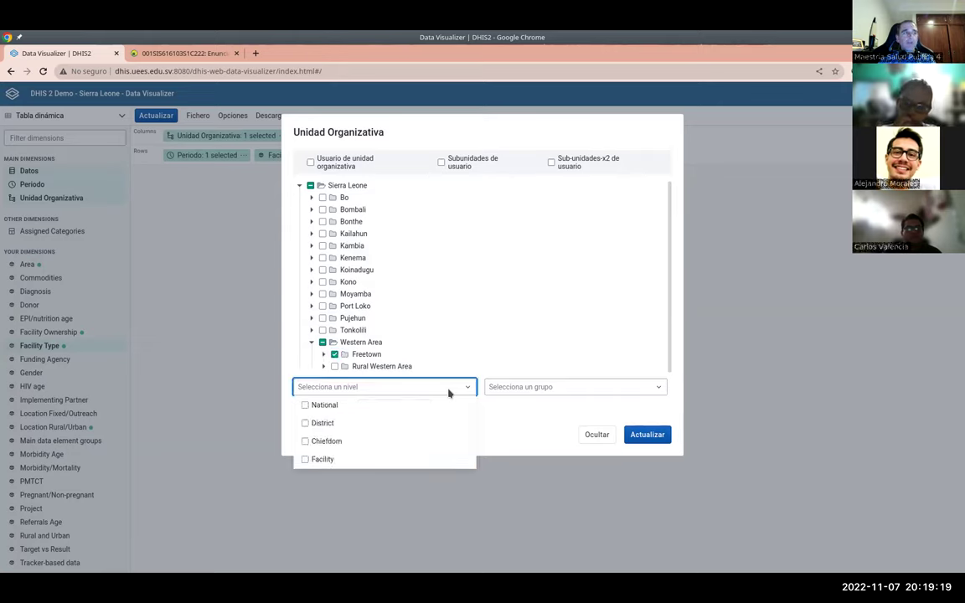
click(305, 460)
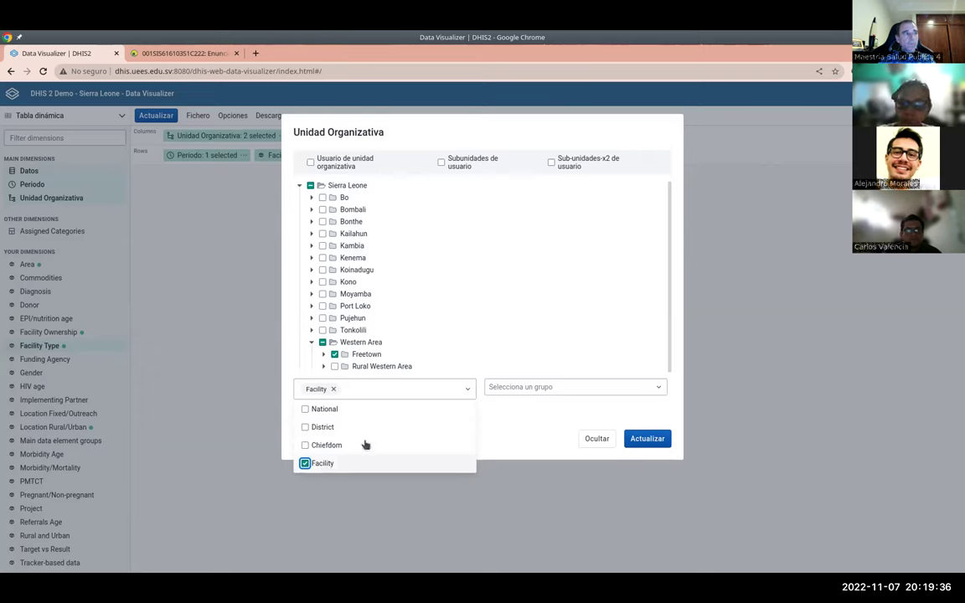
click(493, 429)
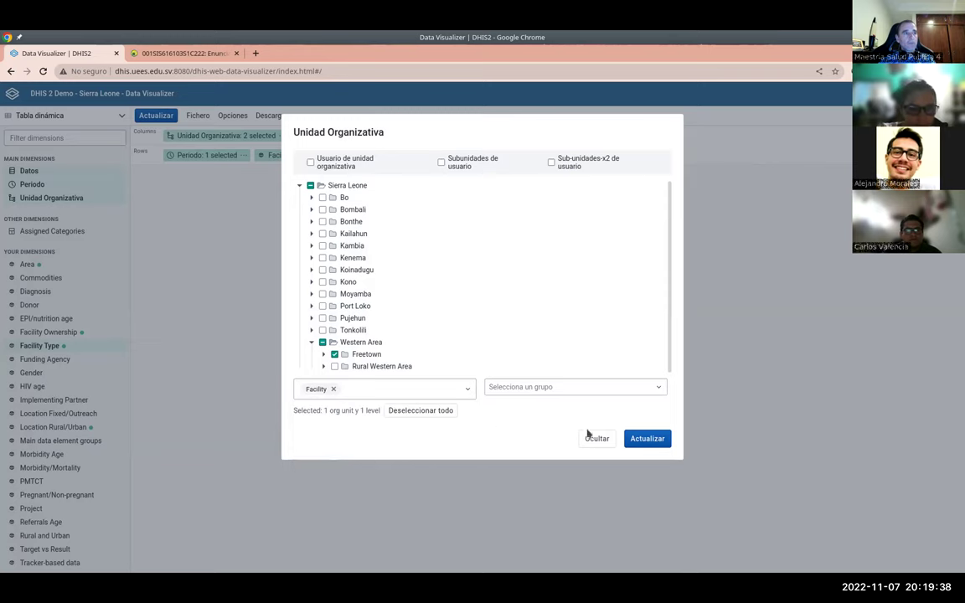
click(649, 439)
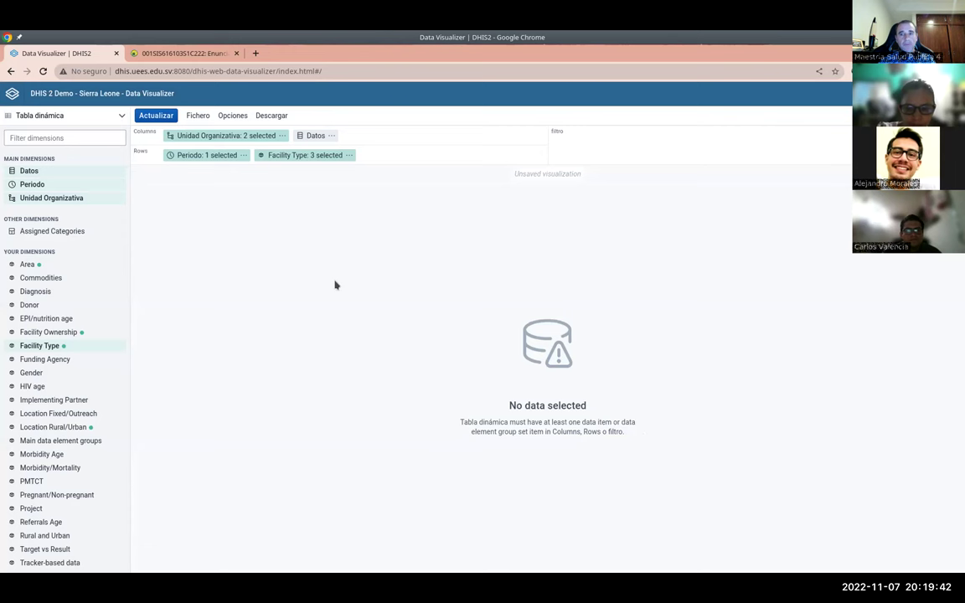
Step: Read the next column category in the exercise PDF and add Location Fixed/Outreach to the columns between Unidad Organizativa and Datos
key(alt+Tab)
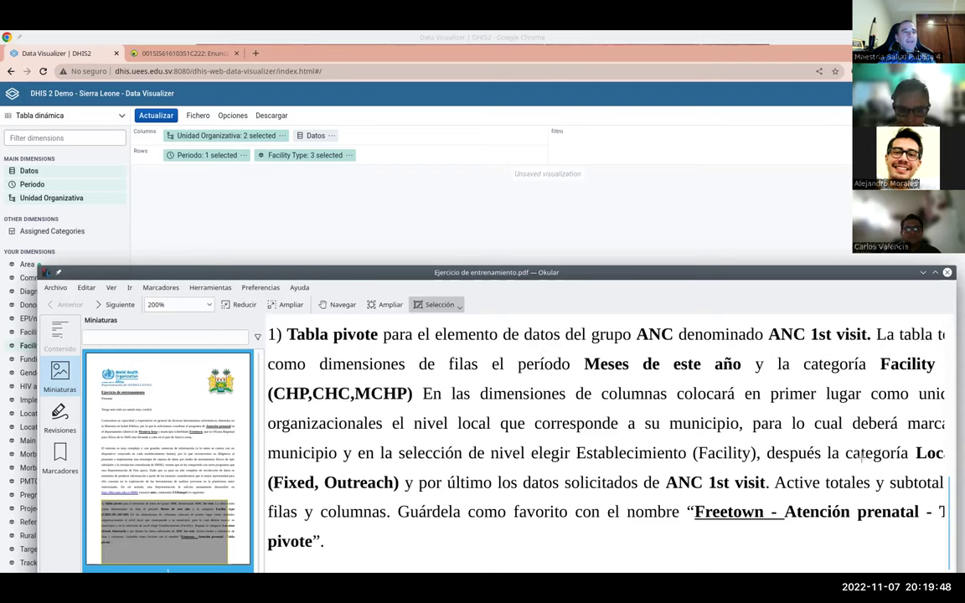
scroll(845, 459, right, 3)
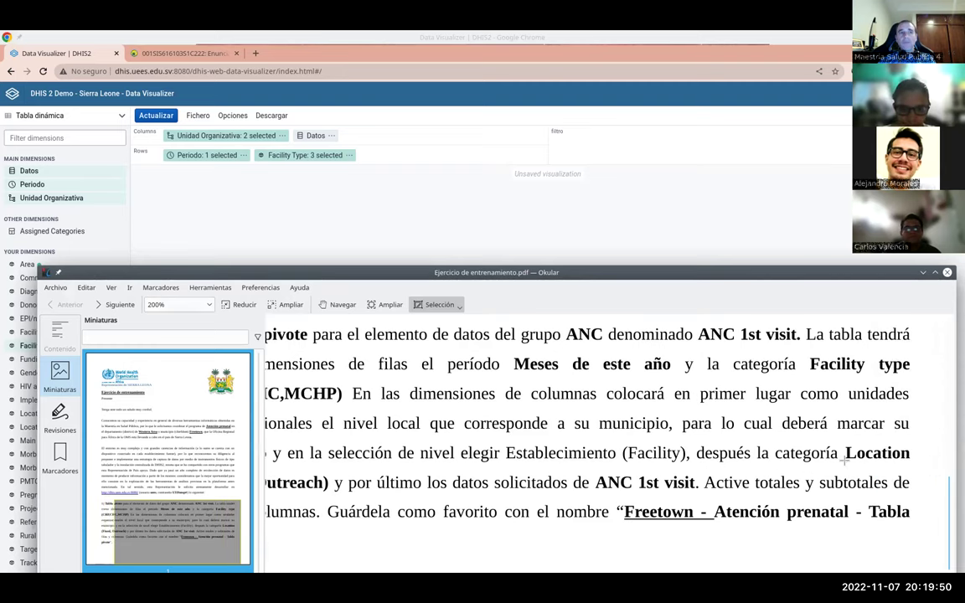
scroll(844, 459, left, 5)
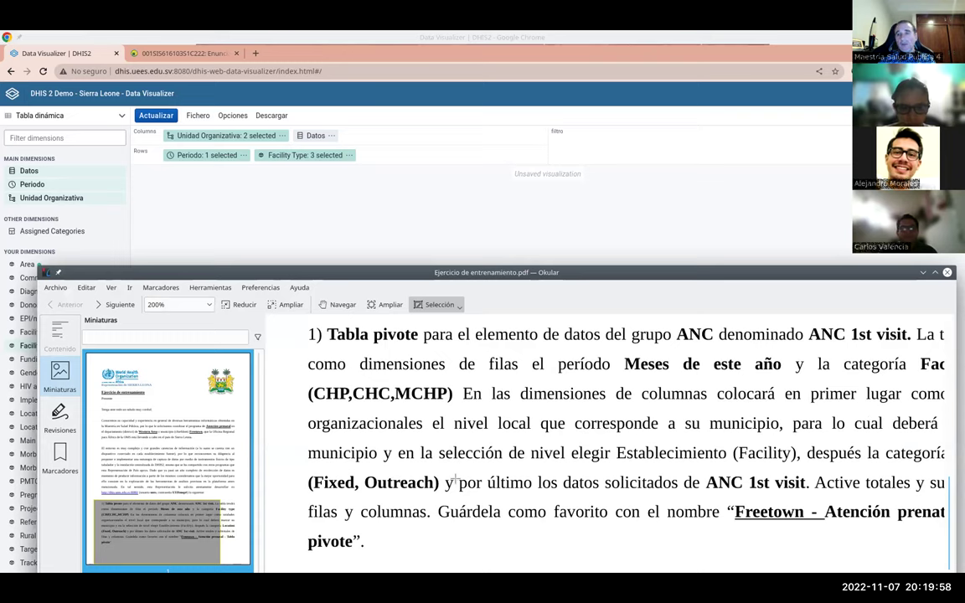
scroll(455, 479, right, 1)
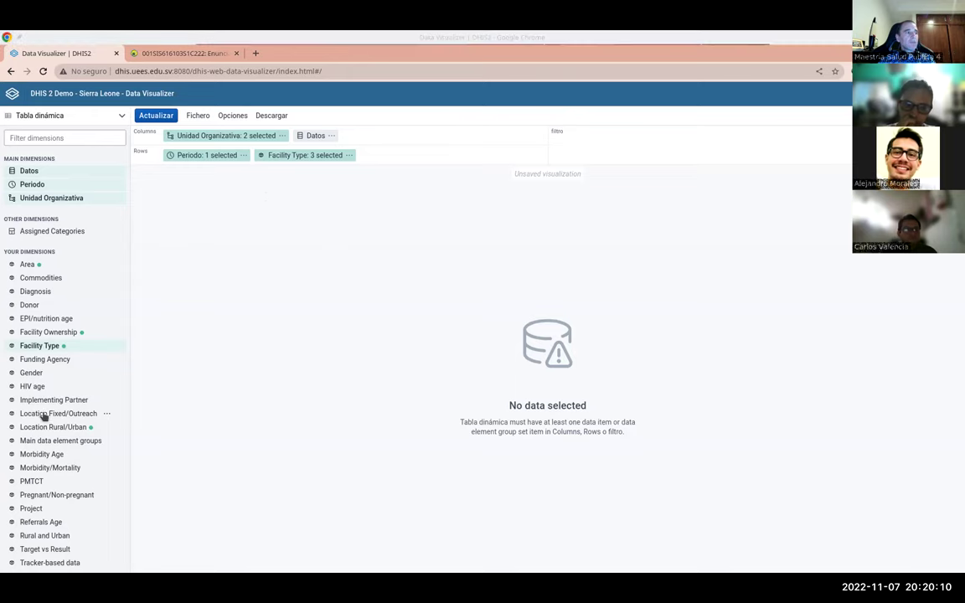
drag(163, 351, 370, 118)
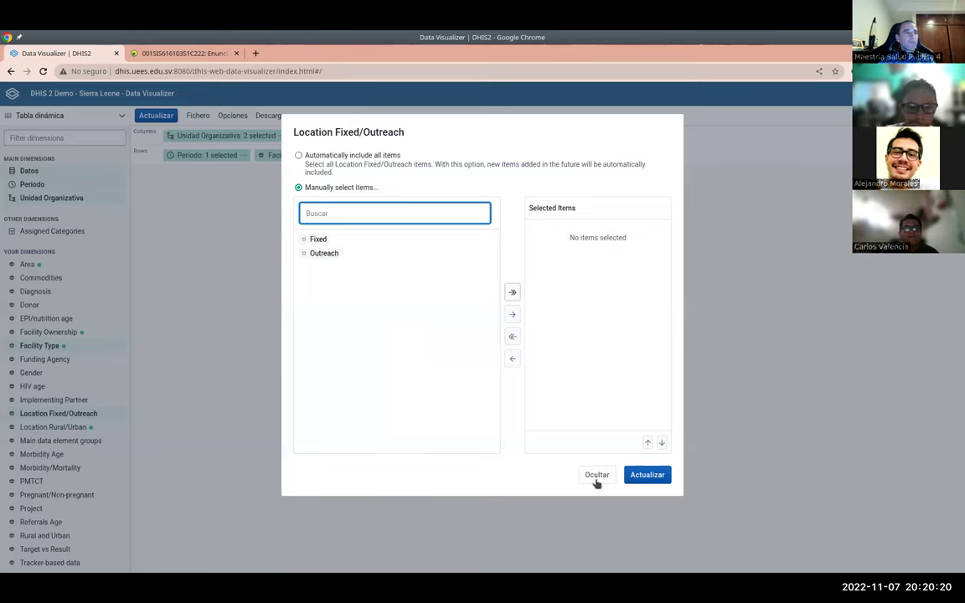
click(647, 476)
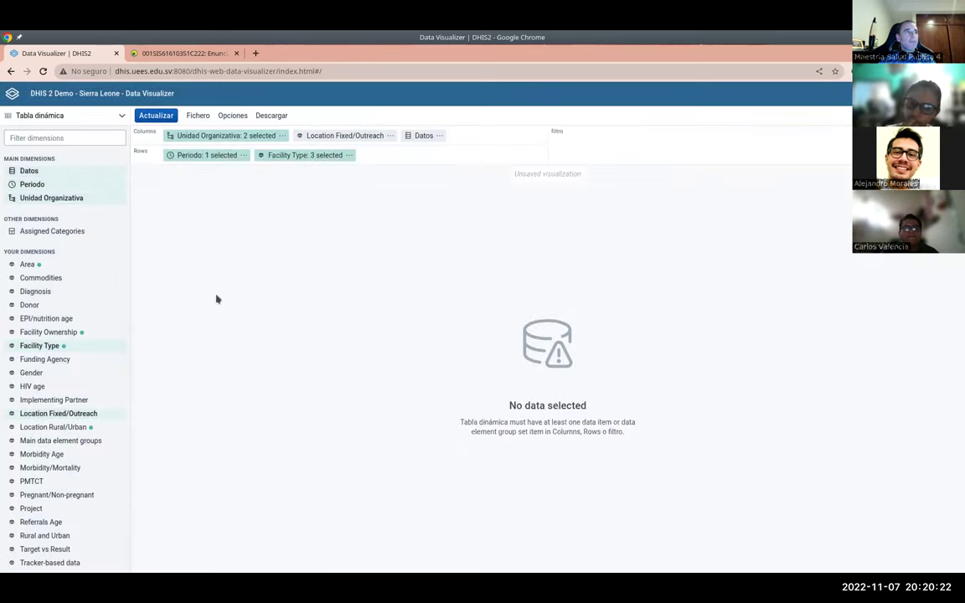
Step: Clear the Unidad Organizativa selection by toggling Usuario de unidad organizativa, reselect Freetown with the level Facility, and update the table
click(201, 137)
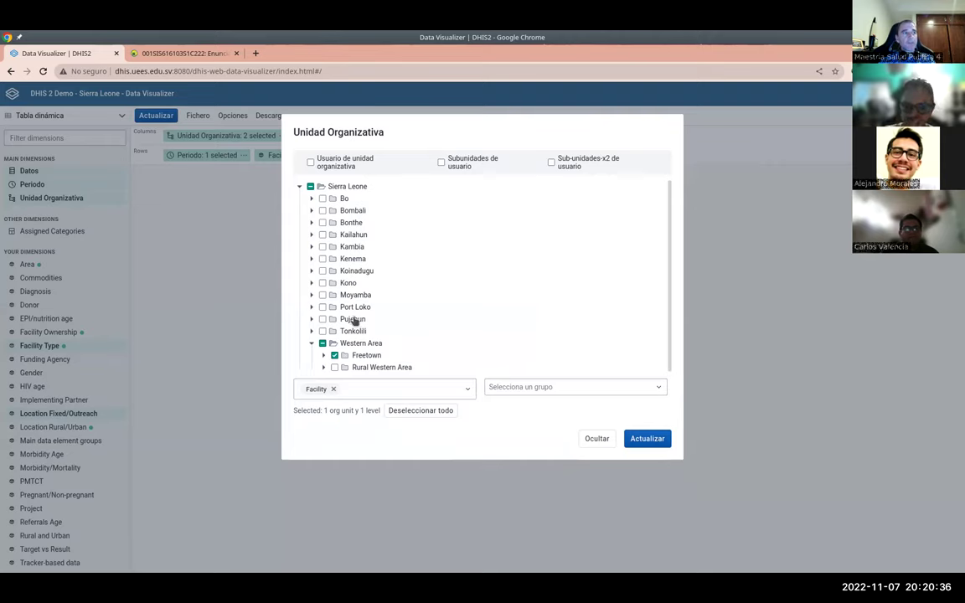
click(310, 163)
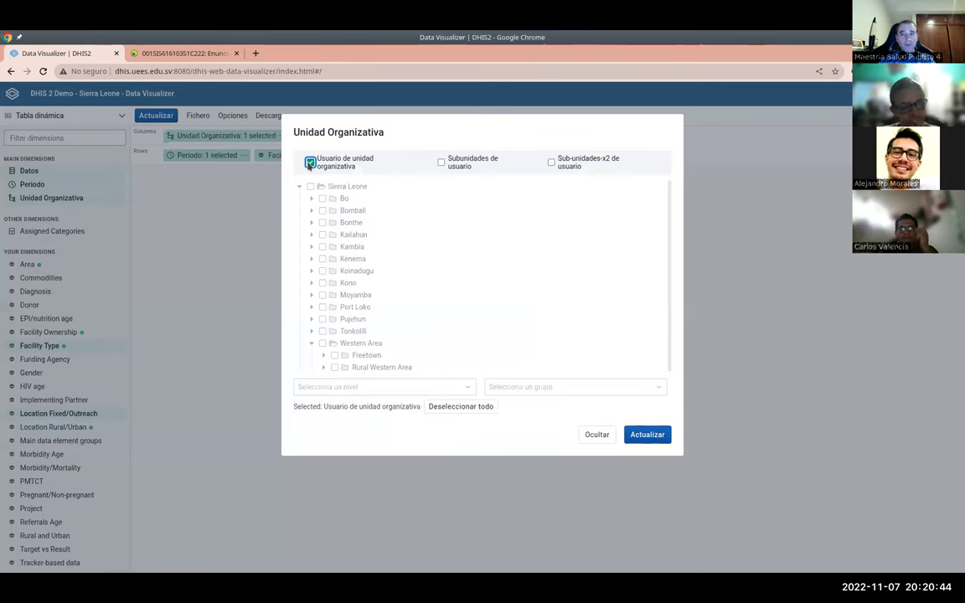
click(310, 162)
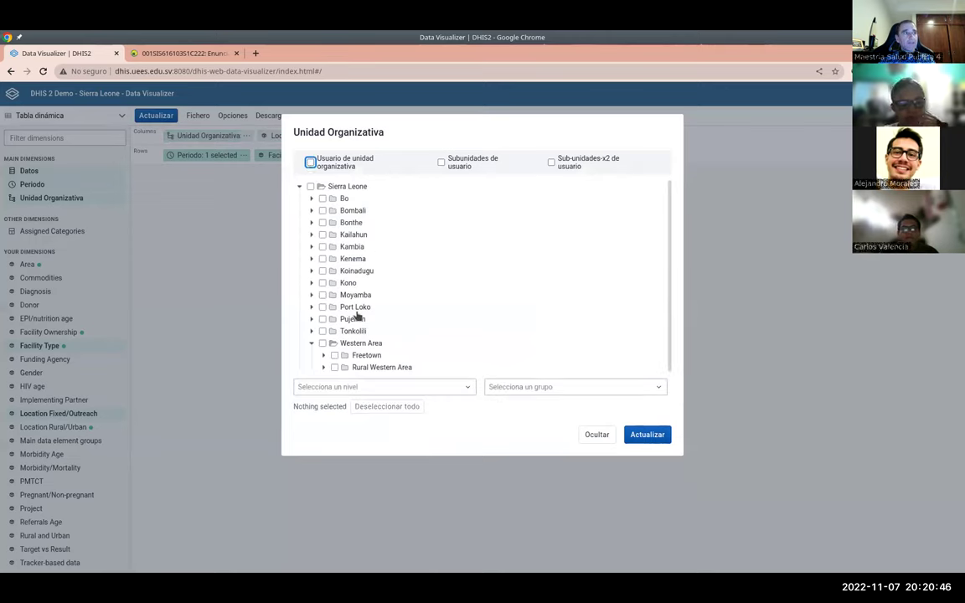
click(335, 354)
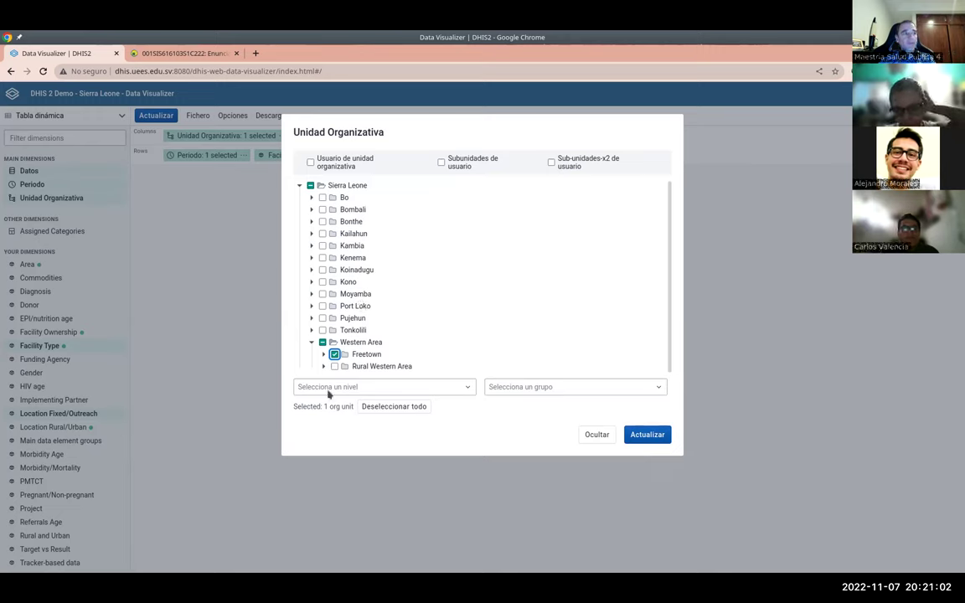
click(384, 388)
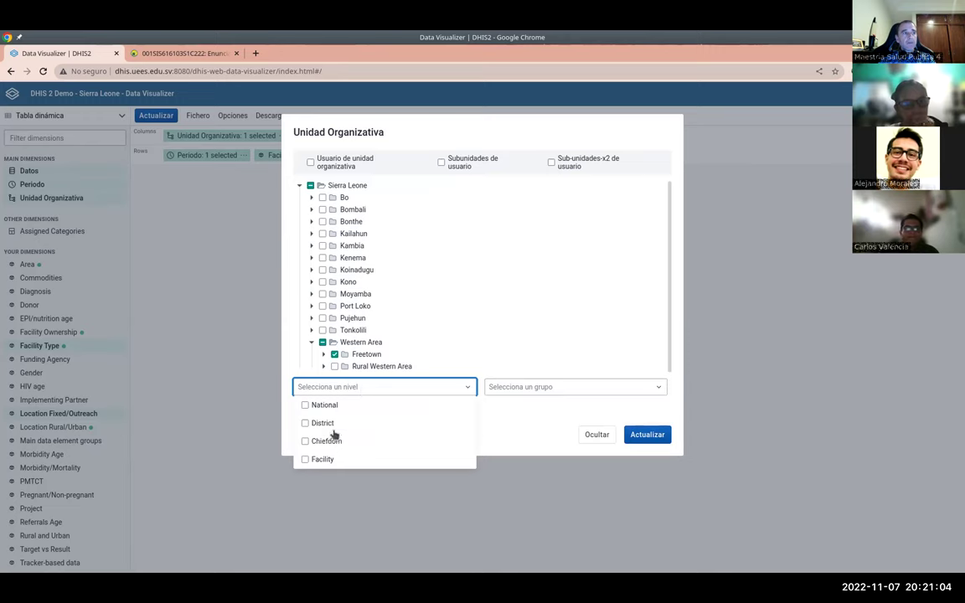
click(307, 461)
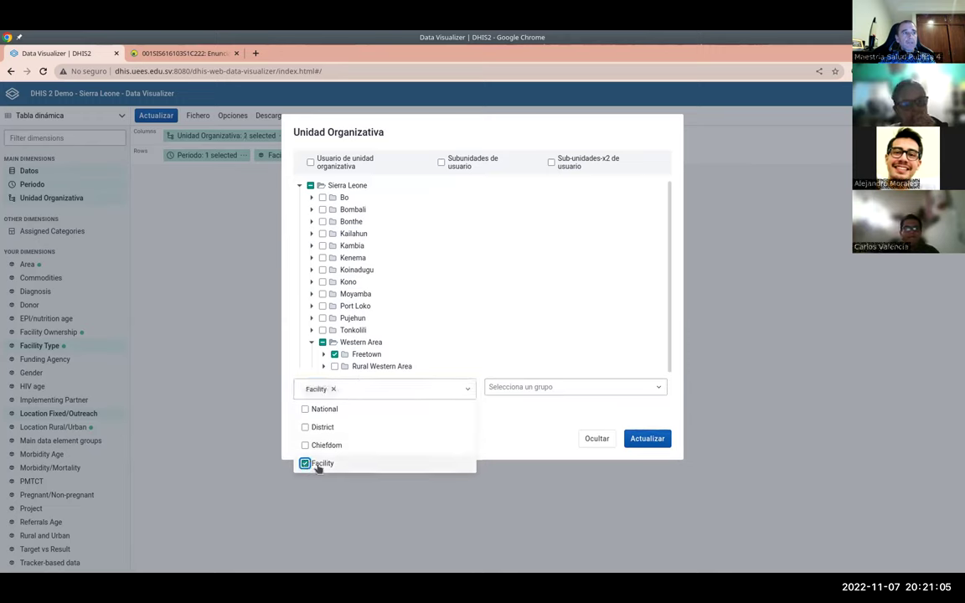
click(500, 449)
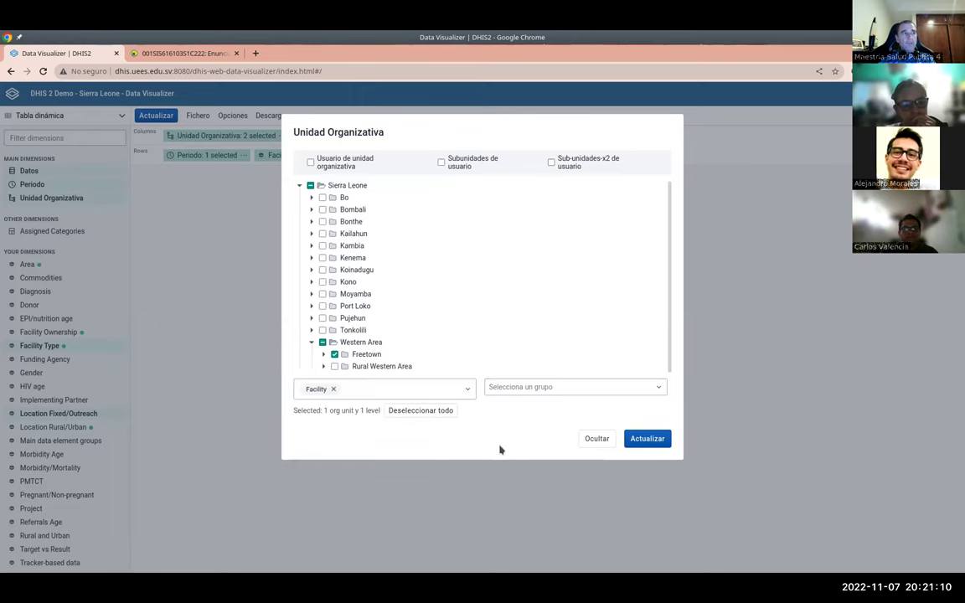
click(630, 438)
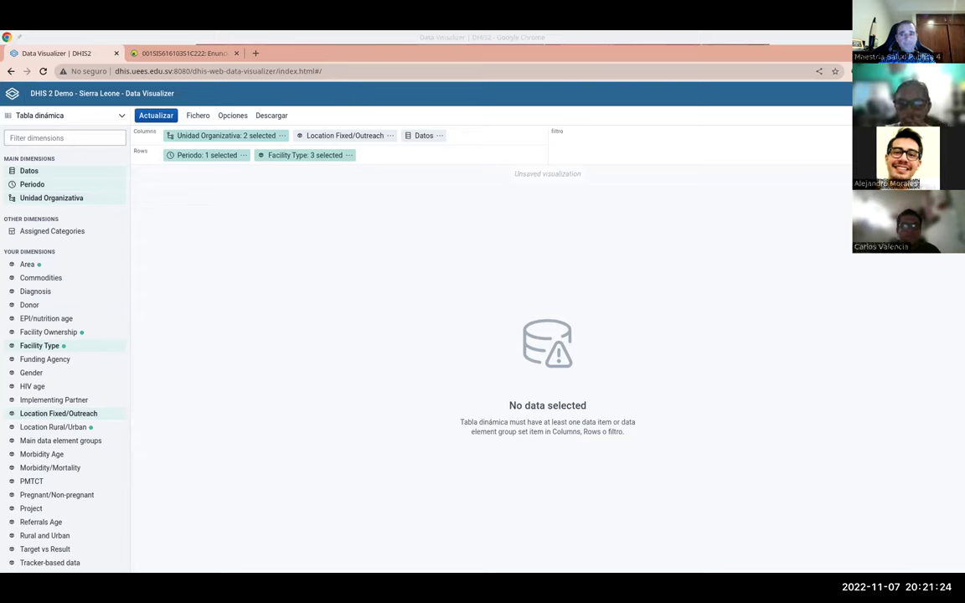
Step: Reopen the Unidad Organizativa selection, expand Kailahun, and try Luawa as an additional municipality before deselecting it
click(580, 248)
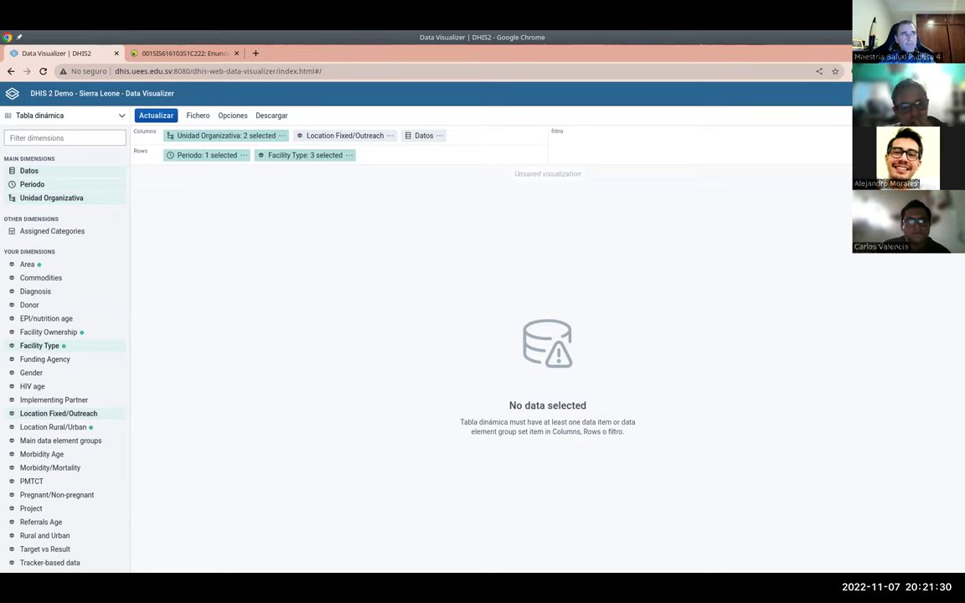
click(238, 136)
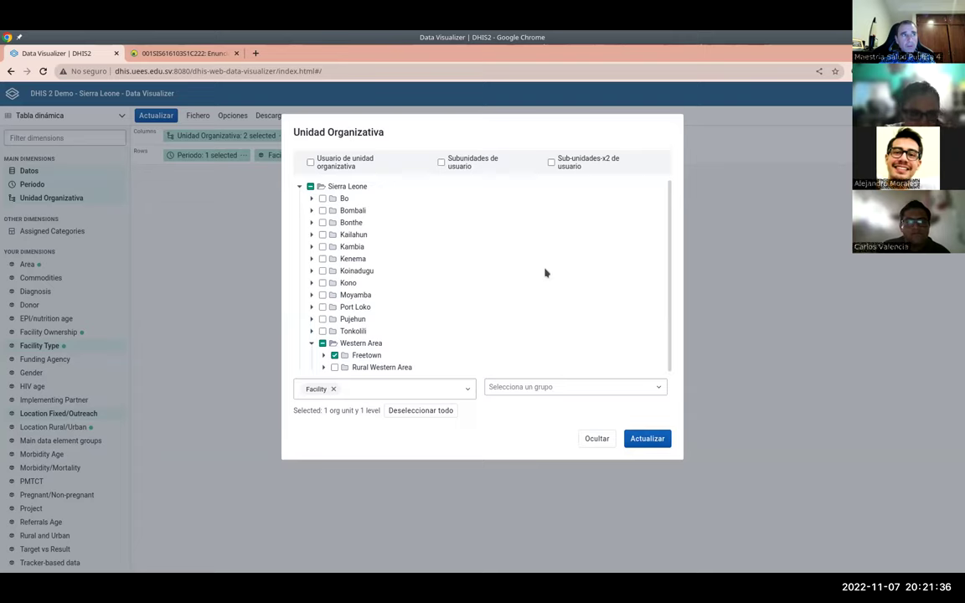
click(311, 235)
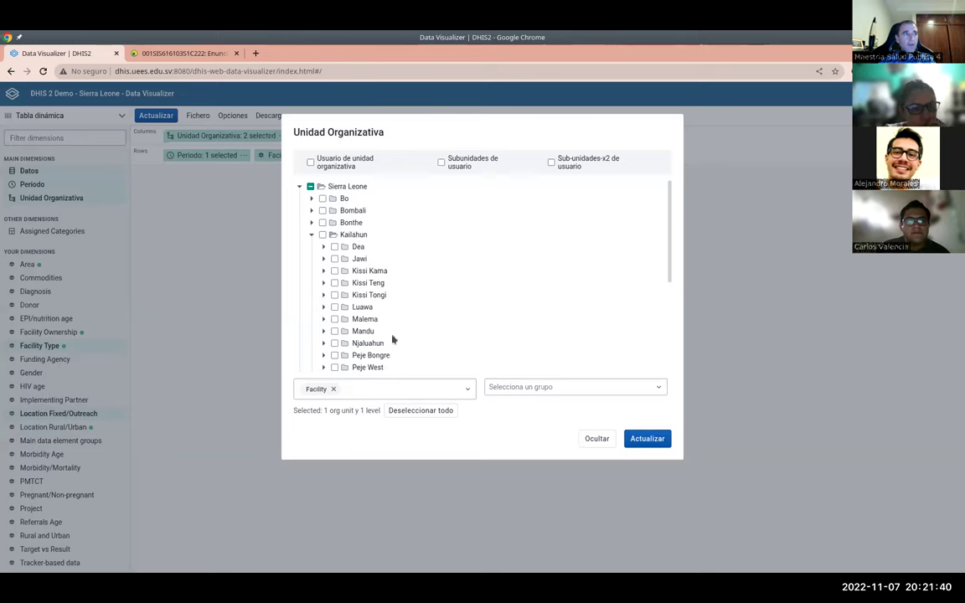
scroll(355, 315, down, 1)
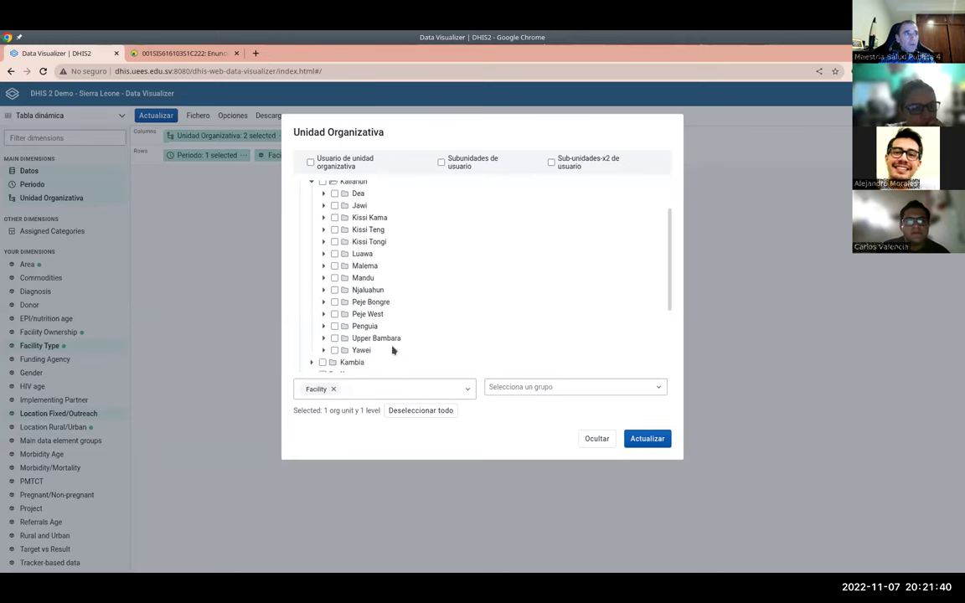
click(335, 254)
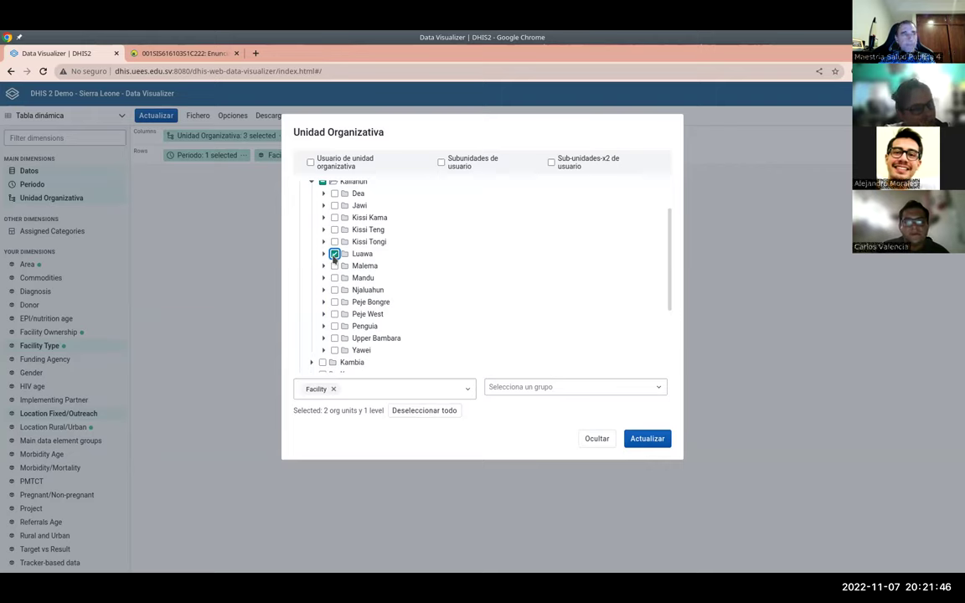
click(335, 254)
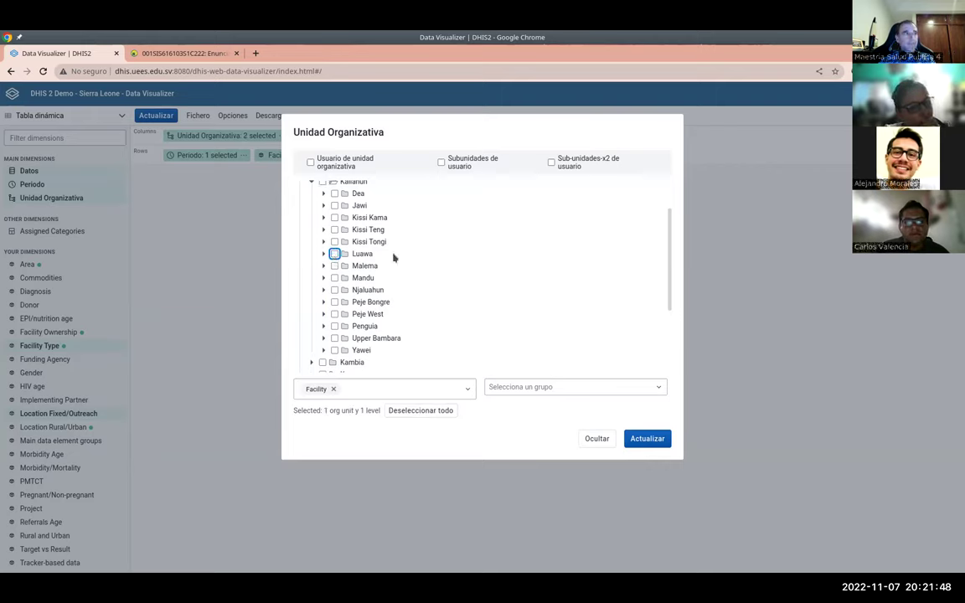
Step: Check the organisation unit tree for Freetown under Western Area and apply the Unidad Organizativa selection with the level Facility
scroll(429, 258, up, 1)
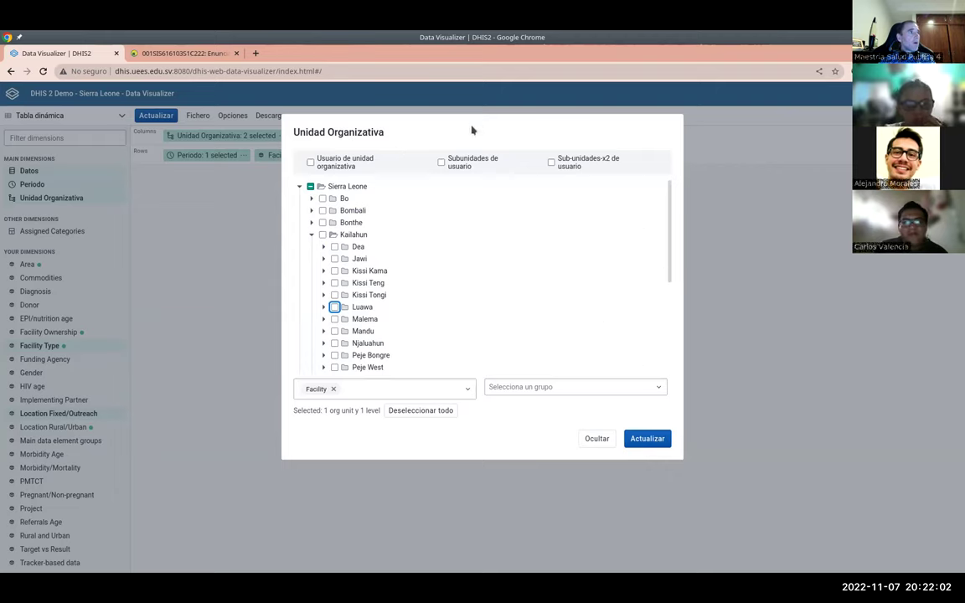
scroll(469, 313, down, 5)
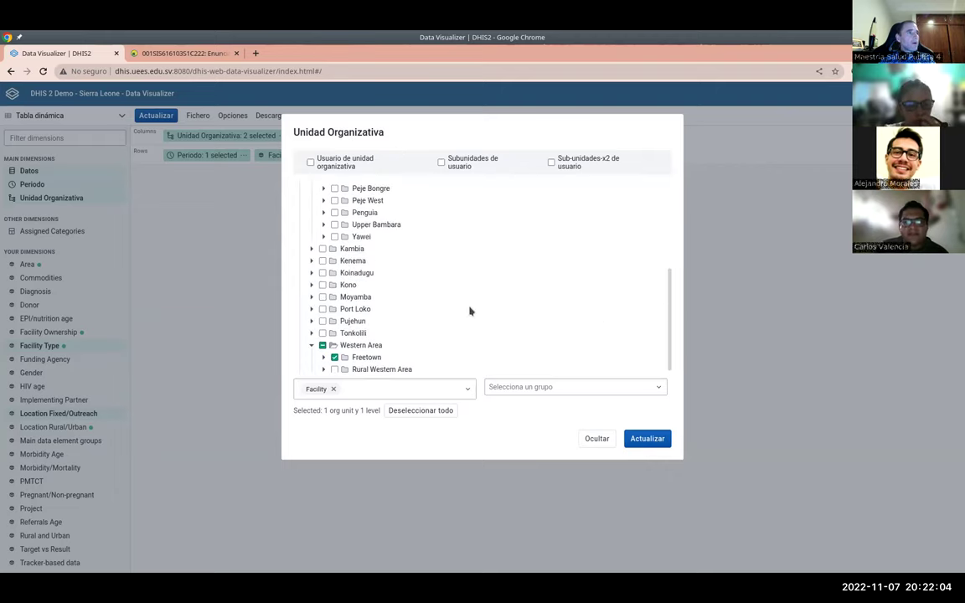
click(648, 440)
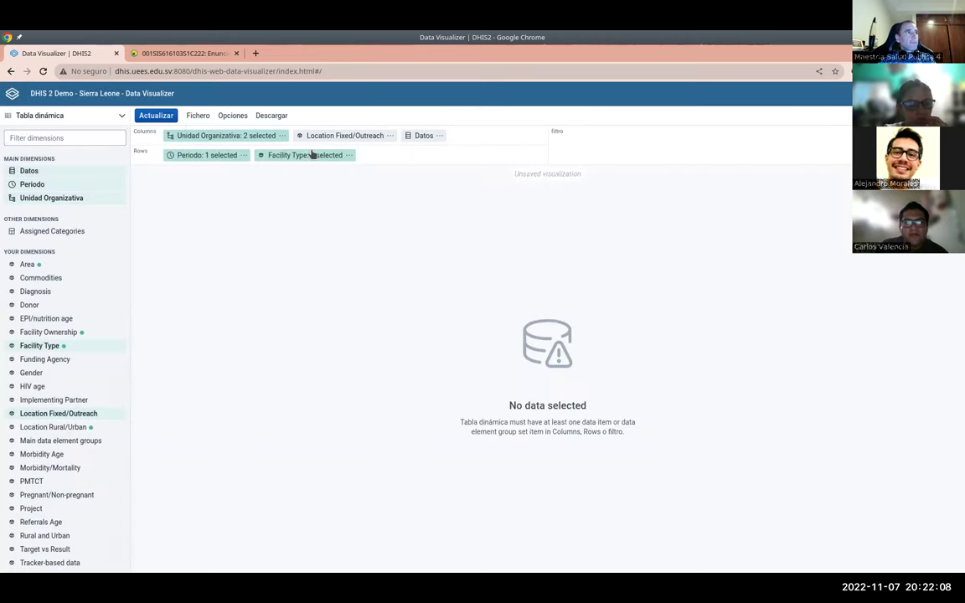
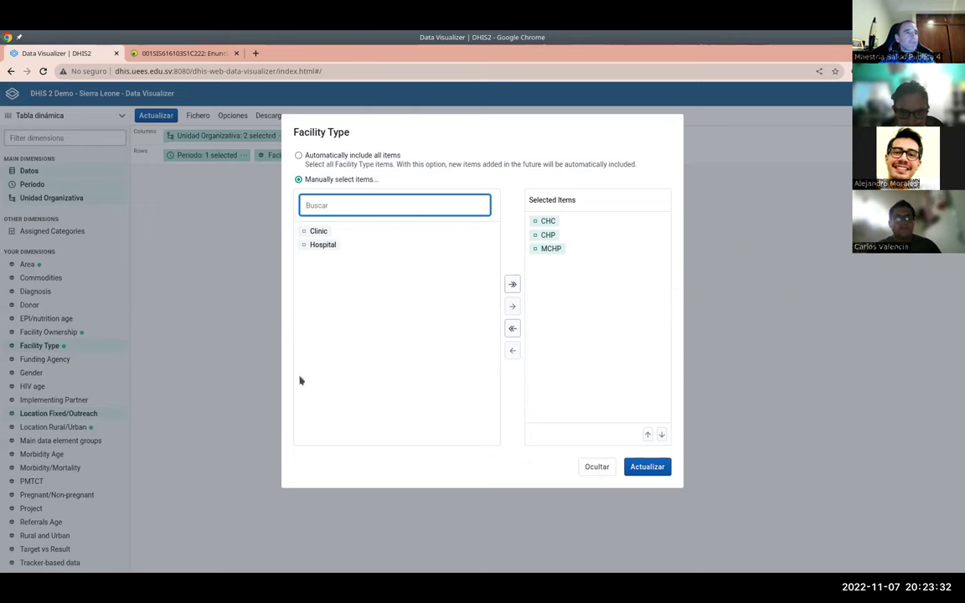
Step: Dismiss the Facility Type selection without changes and review the facility types chosen for the rows
click(245, 370)
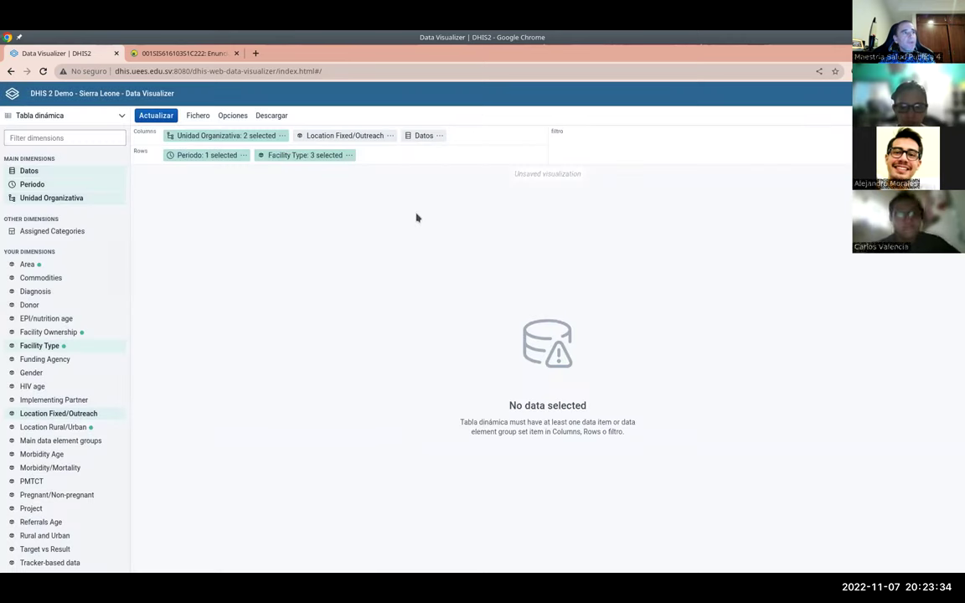
mouse_move(335, 157)
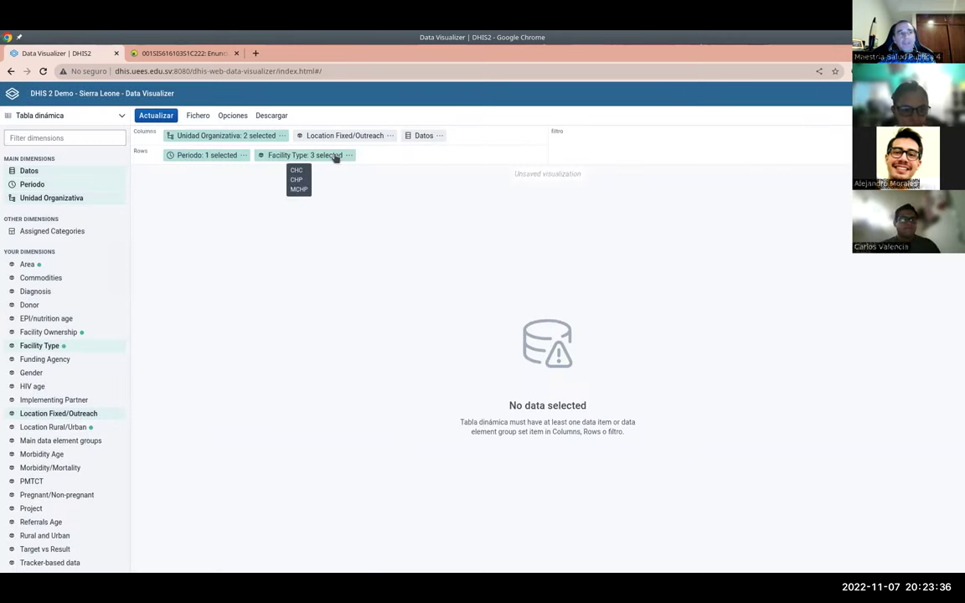
mouse_move(213, 141)
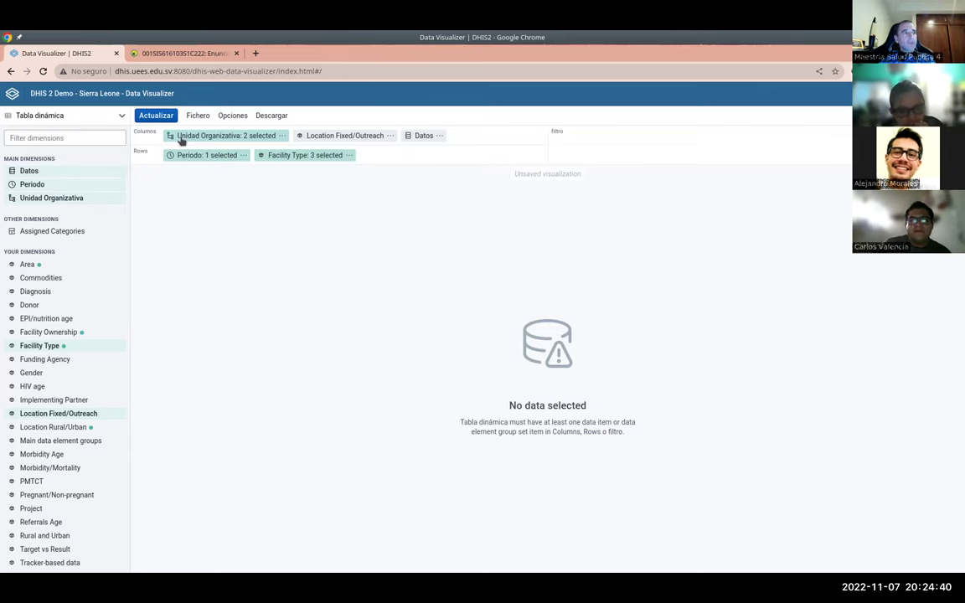
Step: Switch to the exercise PDF in Okular, reread the Tabla pivote instructions, and return to Data Visualizer
key(alt+Tab)
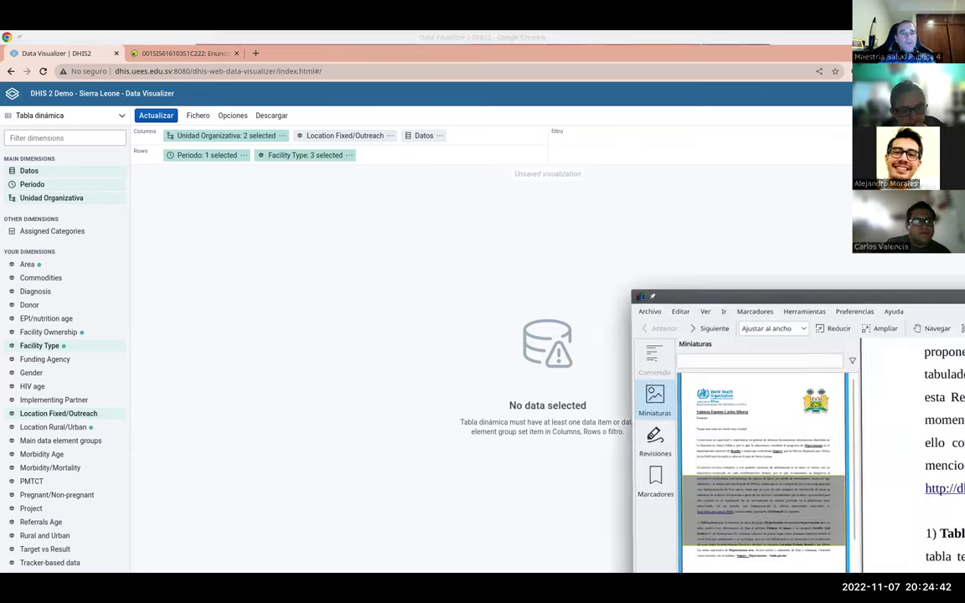
key(alt+Tab)
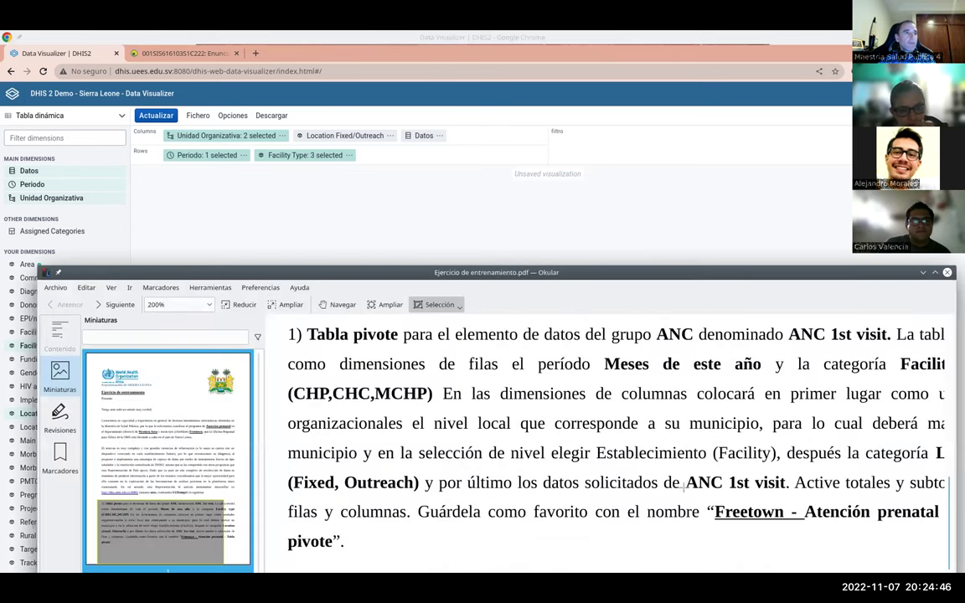
drag(703, 275, 655, 253)
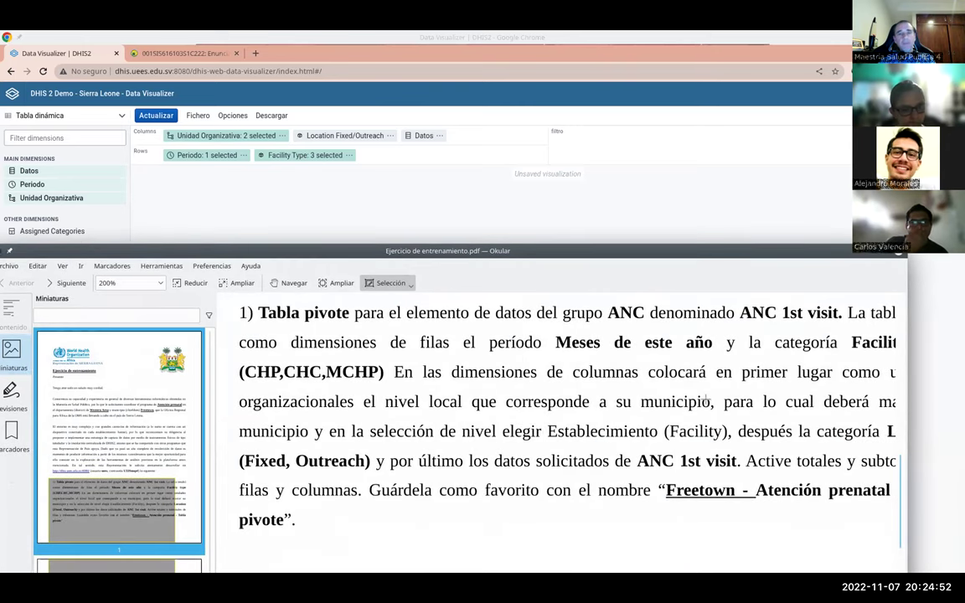
click(473, 153)
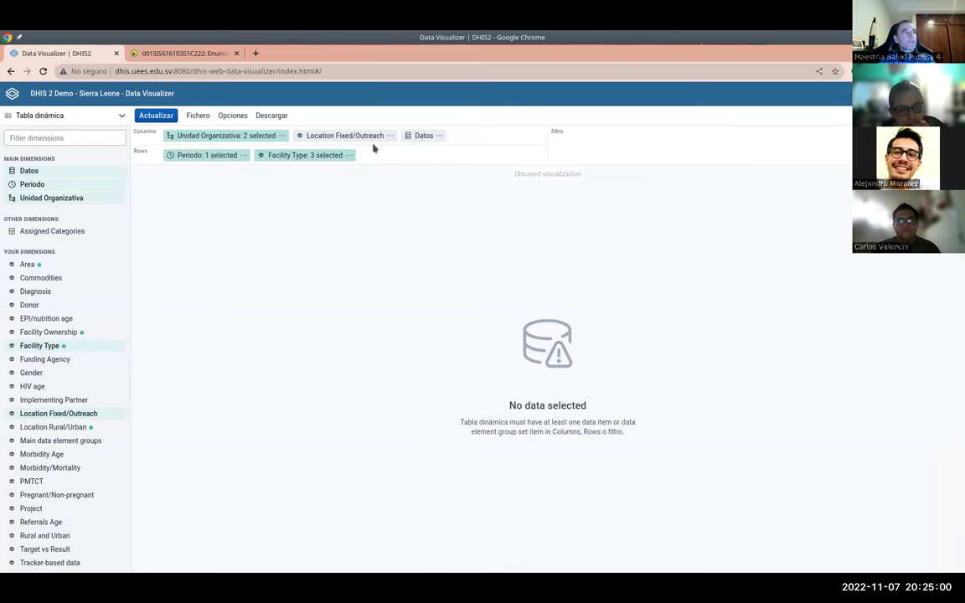
Step: Try adding the Chiefdom level for Freetown in the Unidad Organizativa selection, and deselect it to leave only Facility
click(214, 140)
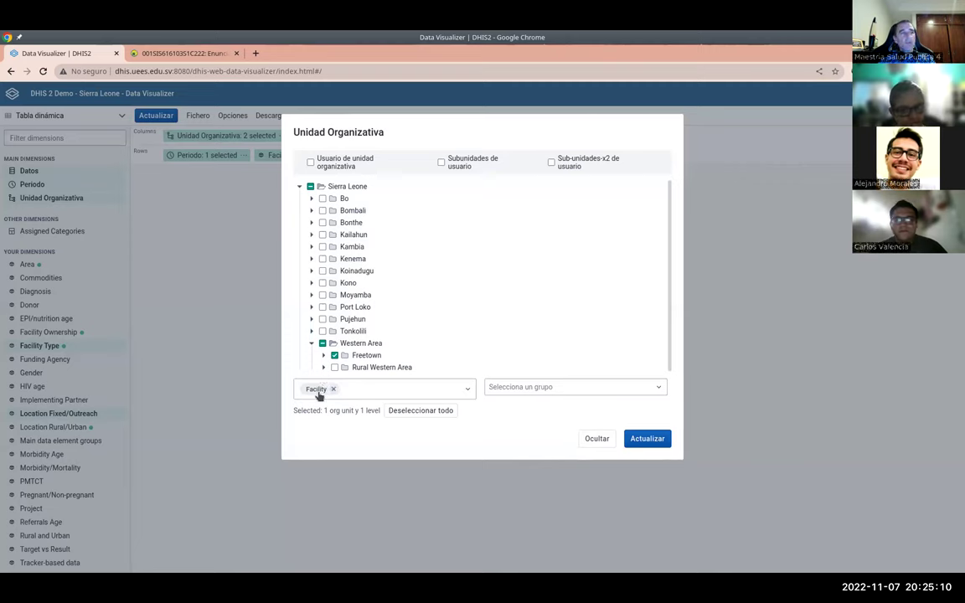
click(398, 395)
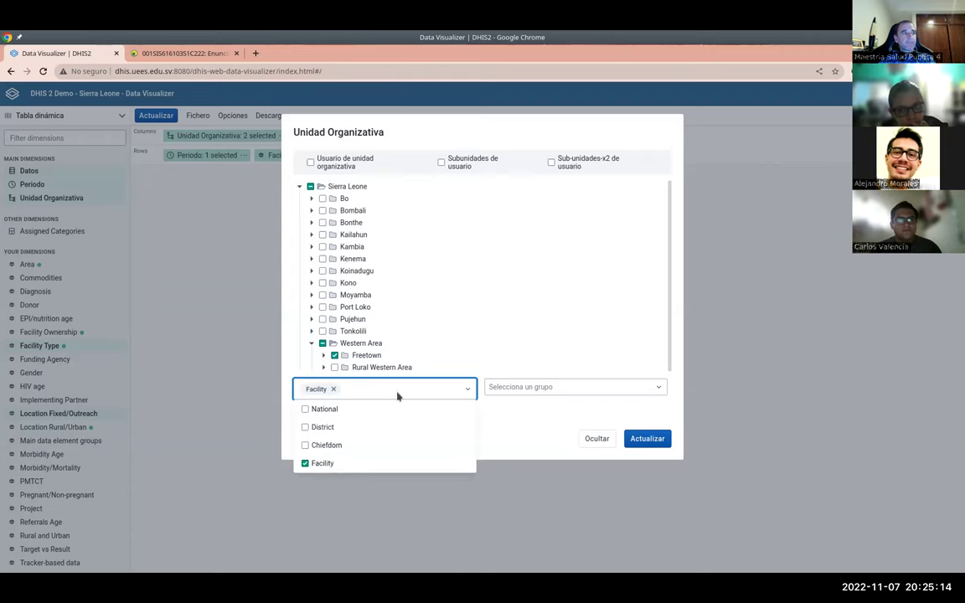
click(305, 446)
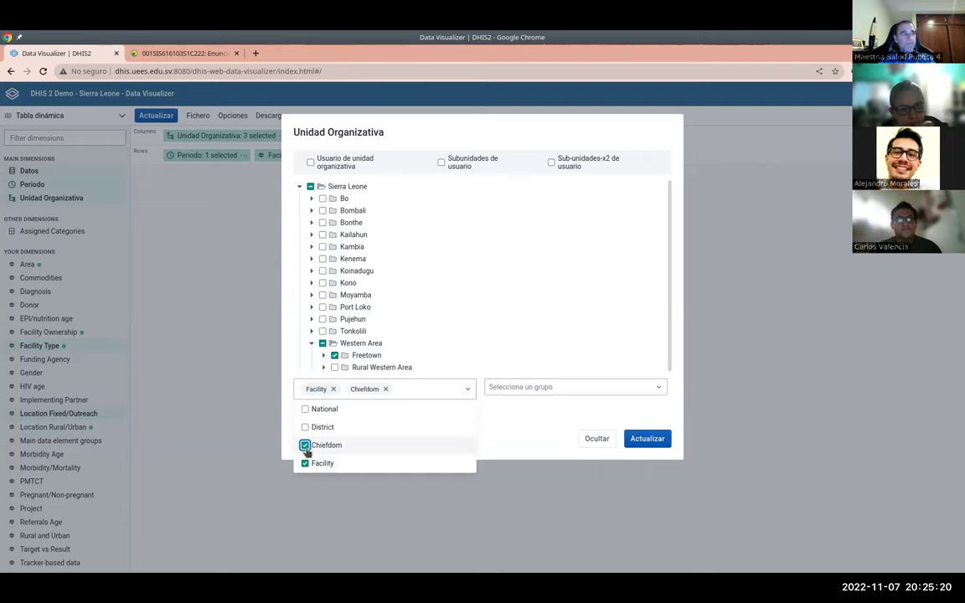
click(305, 446)
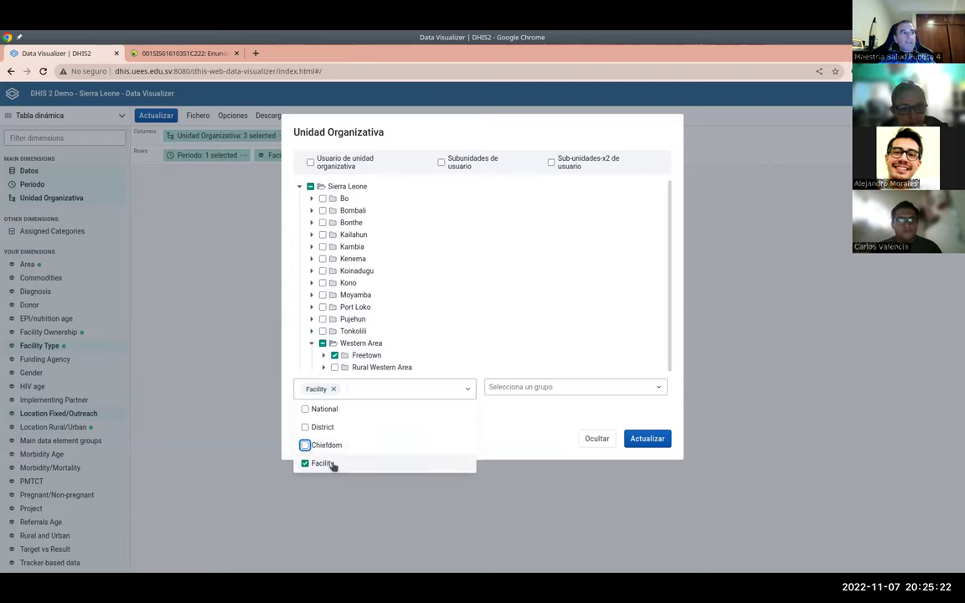
click(506, 433)
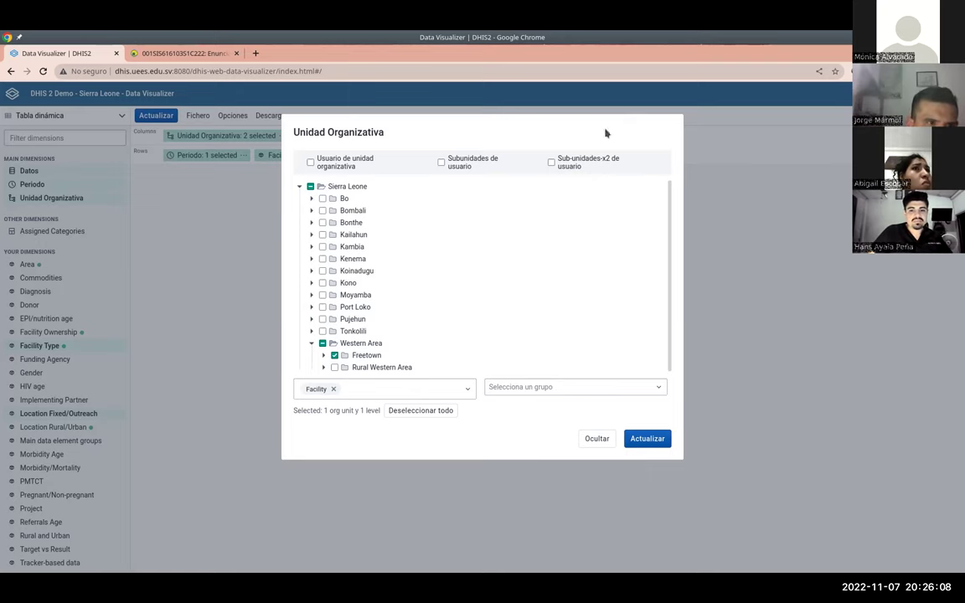
key(Escape)
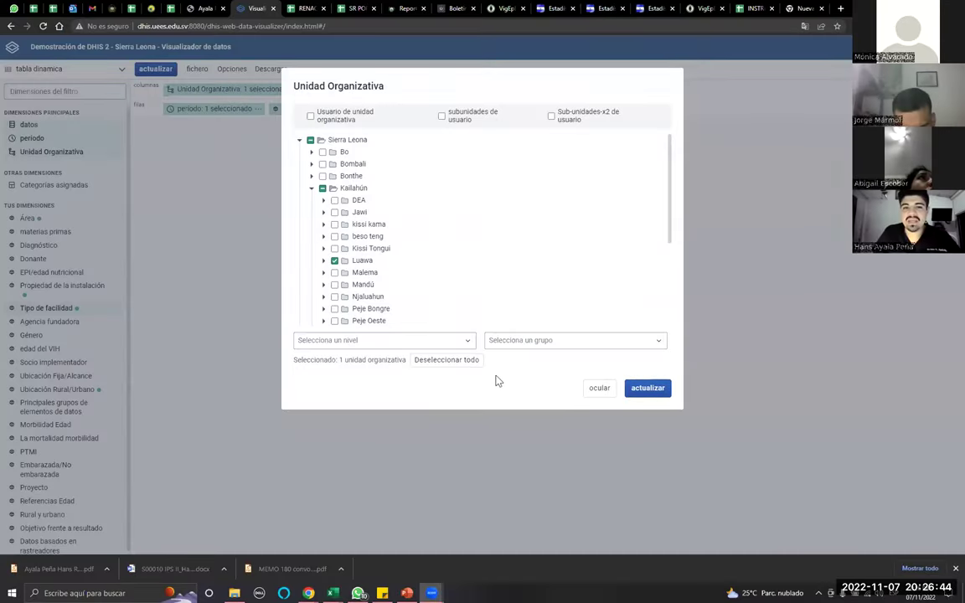
Step: Try to choose an organisation unit level for Luawa in the Spanish-translated Unidad Organizativa selection
click(381, 341)
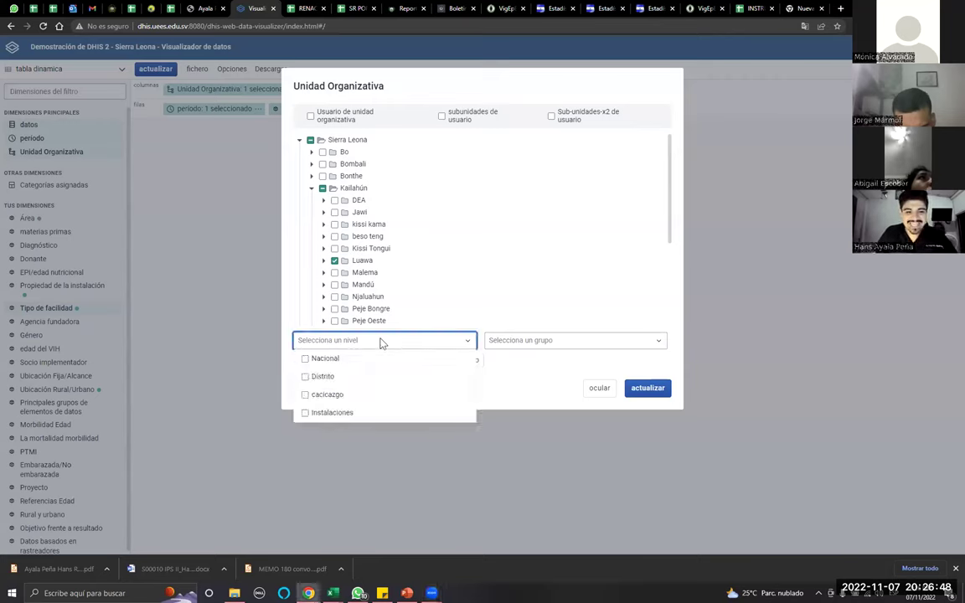
click(379, 329)
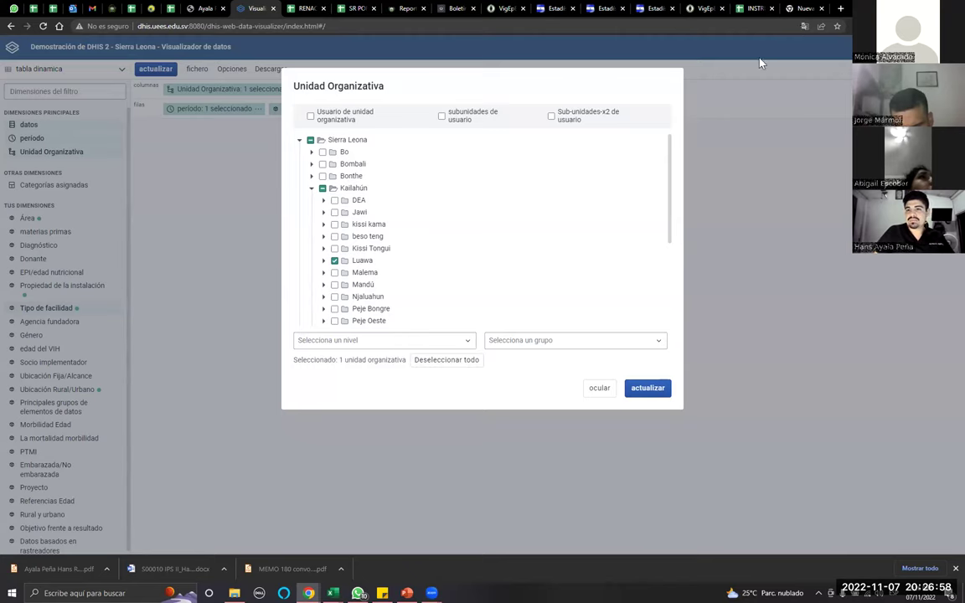
click(804, 26)
click(744, 147)
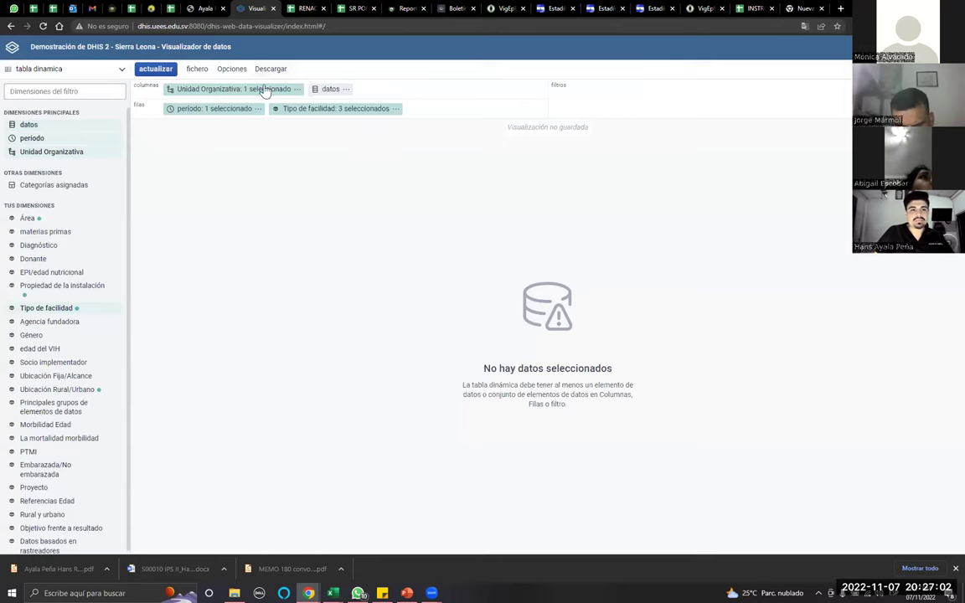
click(237, 88)
click(362, 340)
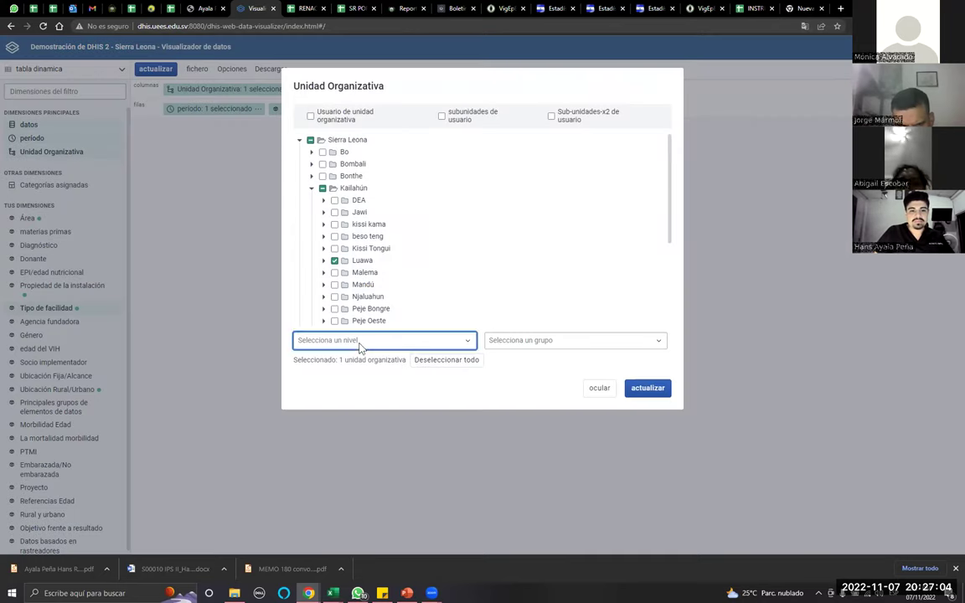
click(364, 344)
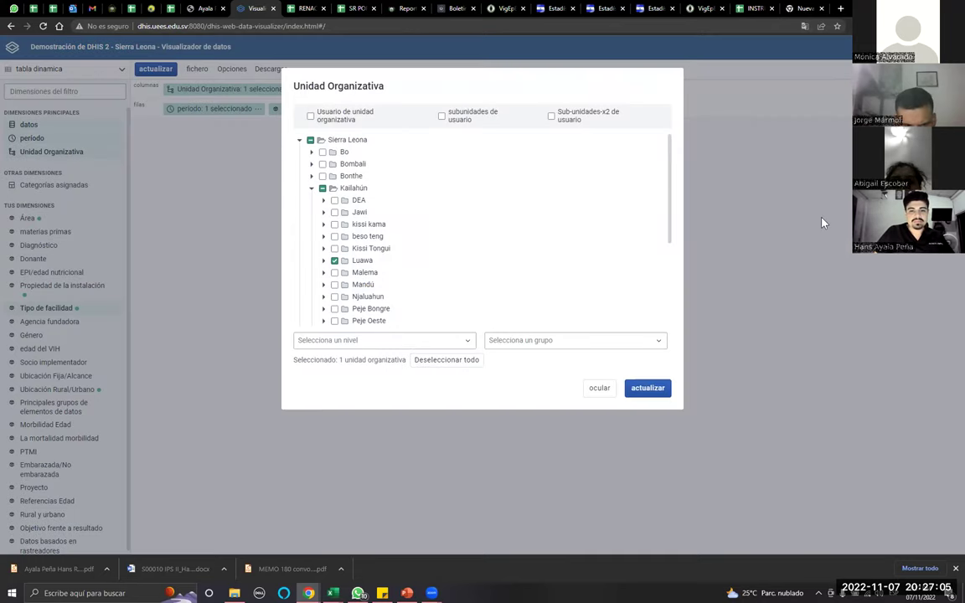
Step: Show the page in its original English and close the Unidad Organizativa selection
click(806, 28)
click(680, 45)
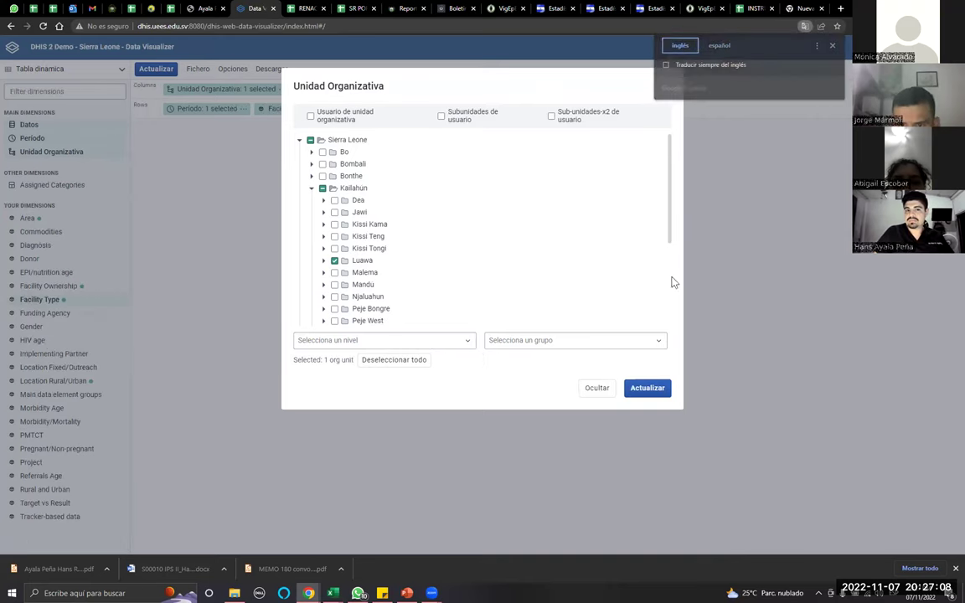
click(248, 125)
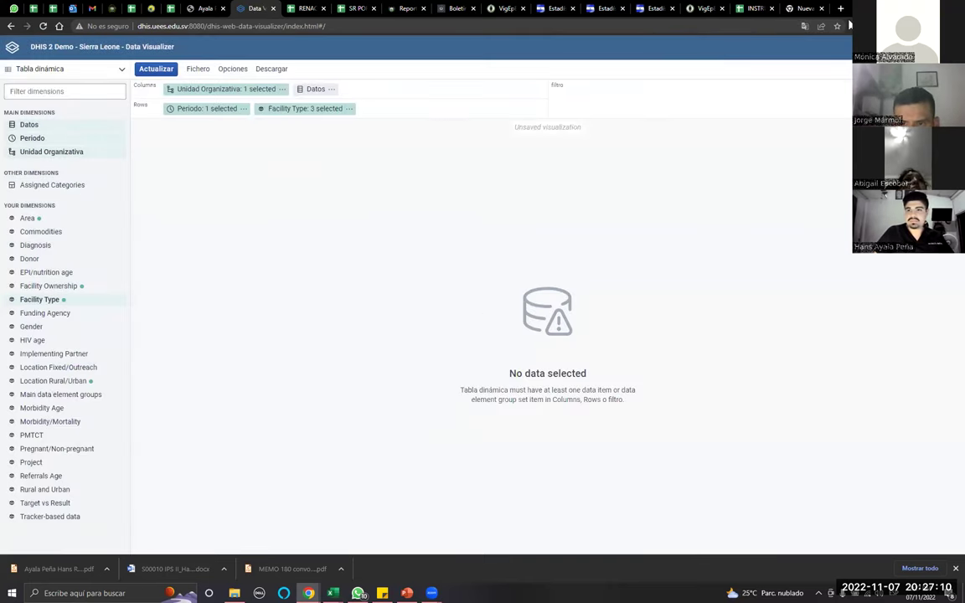
Step: Reload the Data Visualizer page from its address to start a fresh visualization
click(804, 26)
click(763, 26)
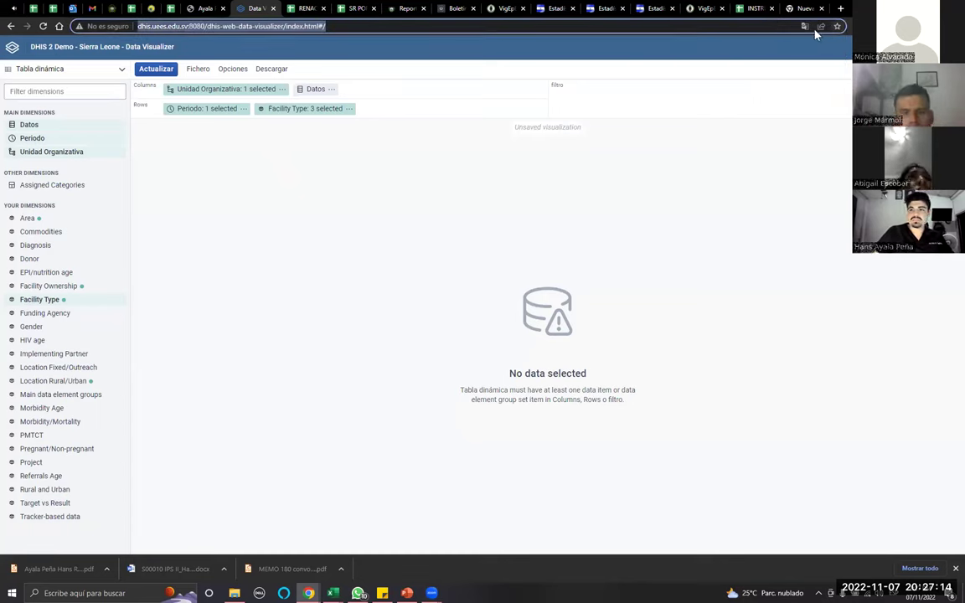
click(804, 26)
click(716, 26)
key(Return)
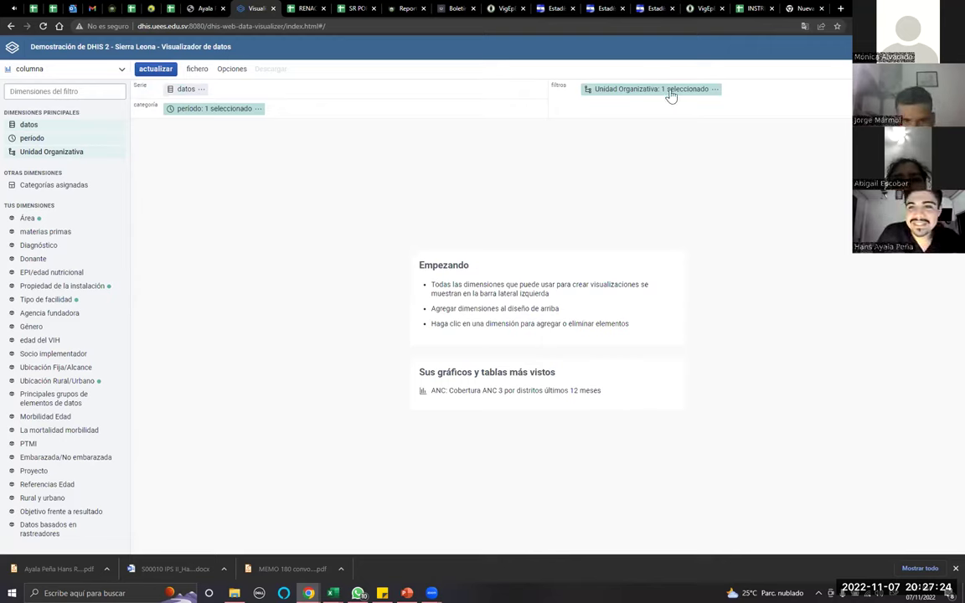
Step: Change the visualization type to tabla dinamica and move Unidad Organizativa from the filters to the columns ahead of datos
click(58, 70)
click(141, 106)
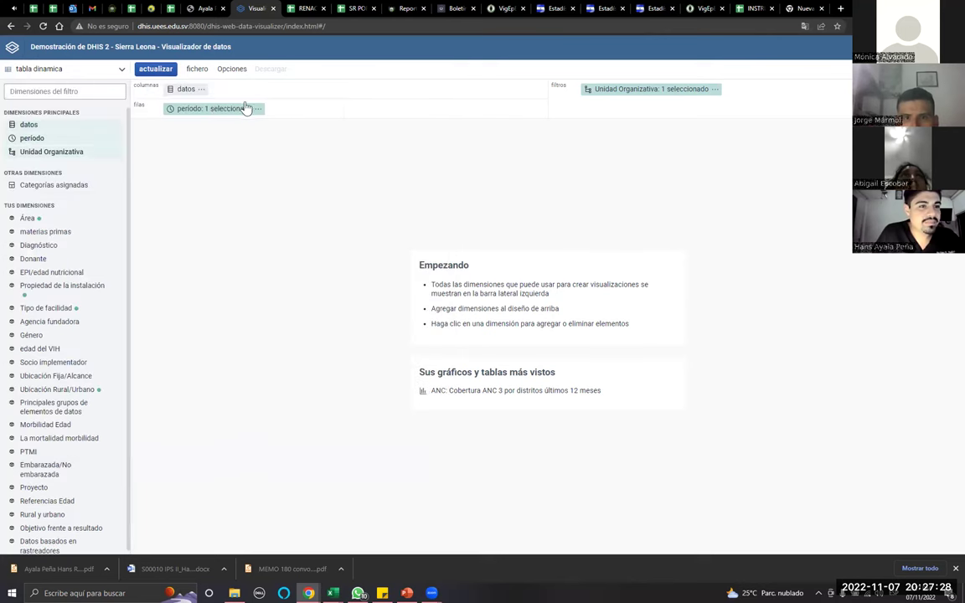
drag(642, 93, 144, 89)
Step: Add Tipo de facilidad to the rows after período, automatically including all its items
drag(65, 308, 333, 110)
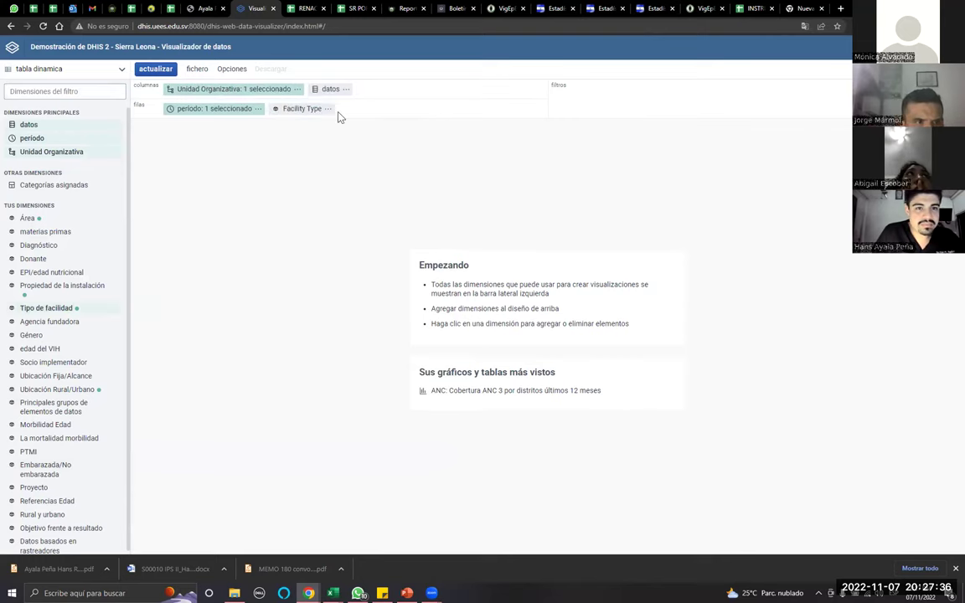
click(305, 107)
click(609, 171)
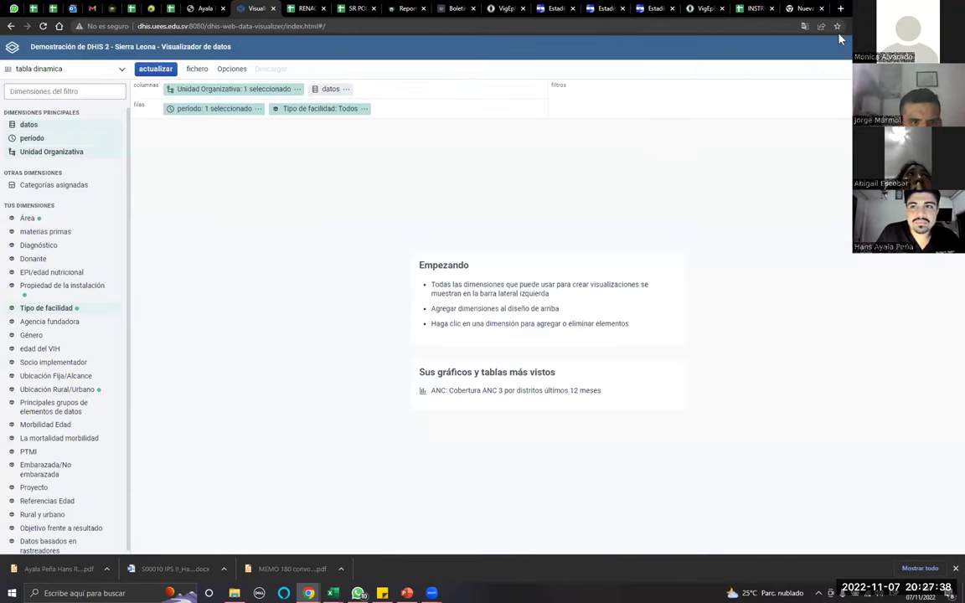
Step: Switch the page translation from Spanish back to the original English
click(804, 28)
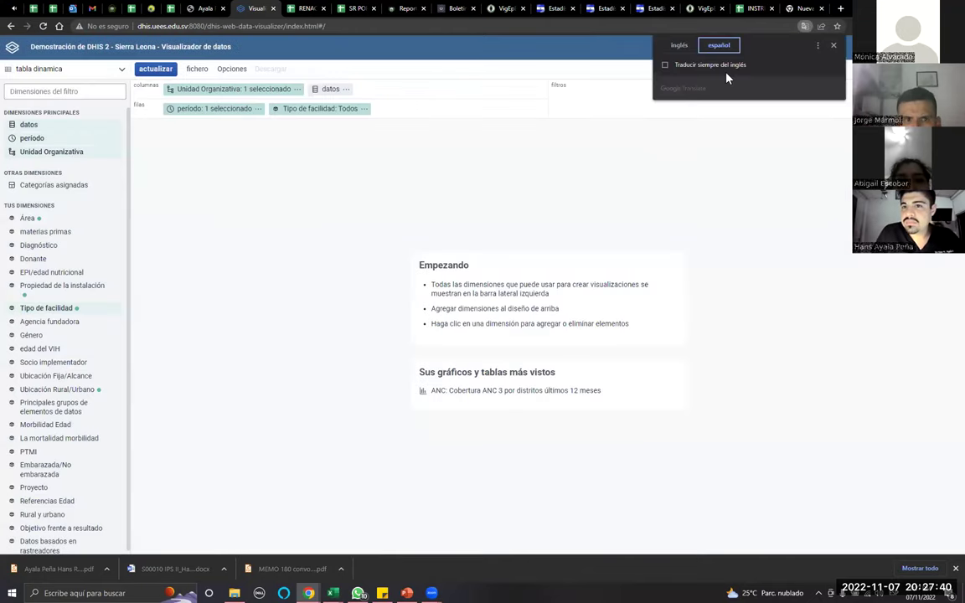
click(685, 48)
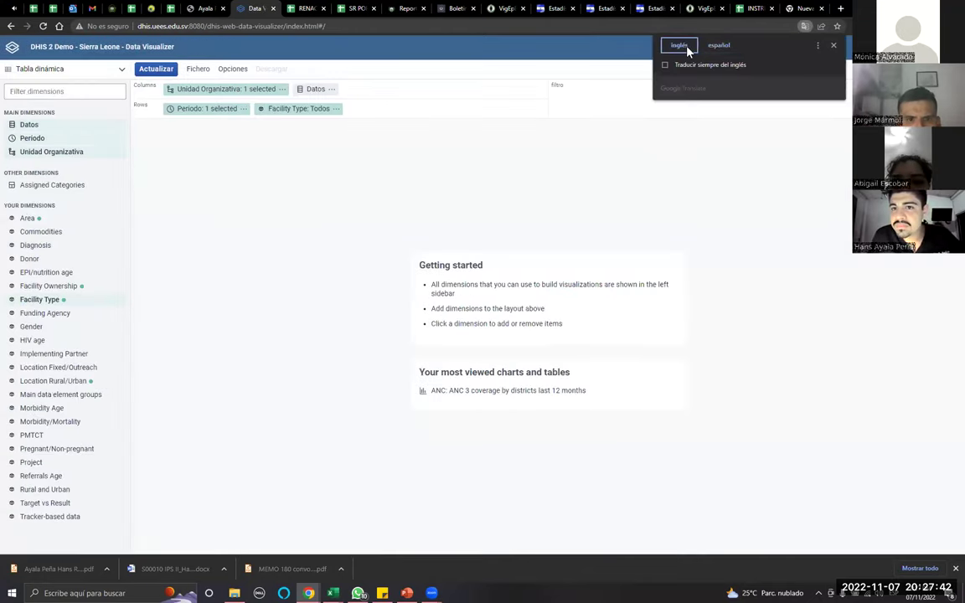
click(718, 45)
click(685, 48)
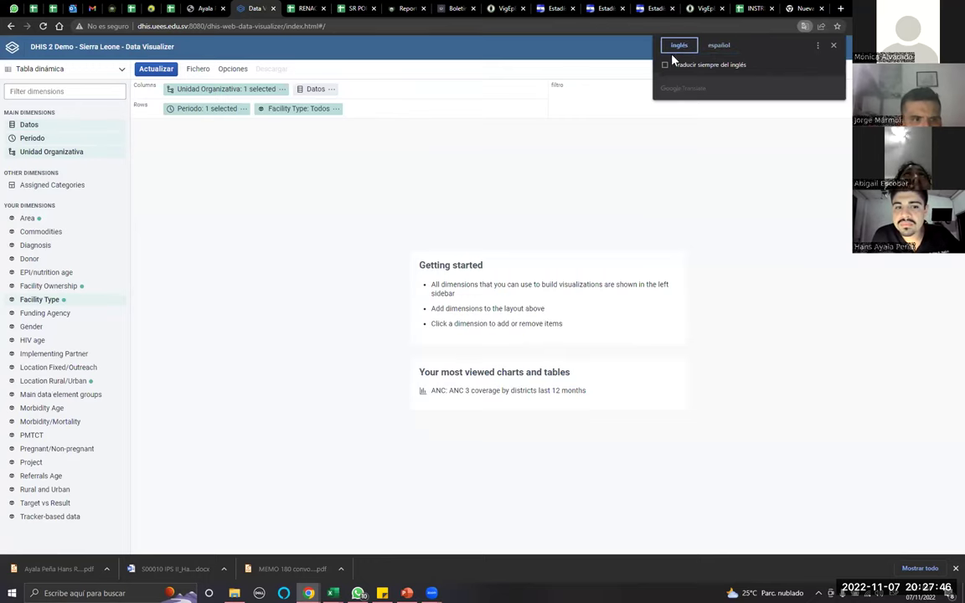
Step: Review the Facility Type and Periodo selections in the rows, closing each without changes
click(289, 108)
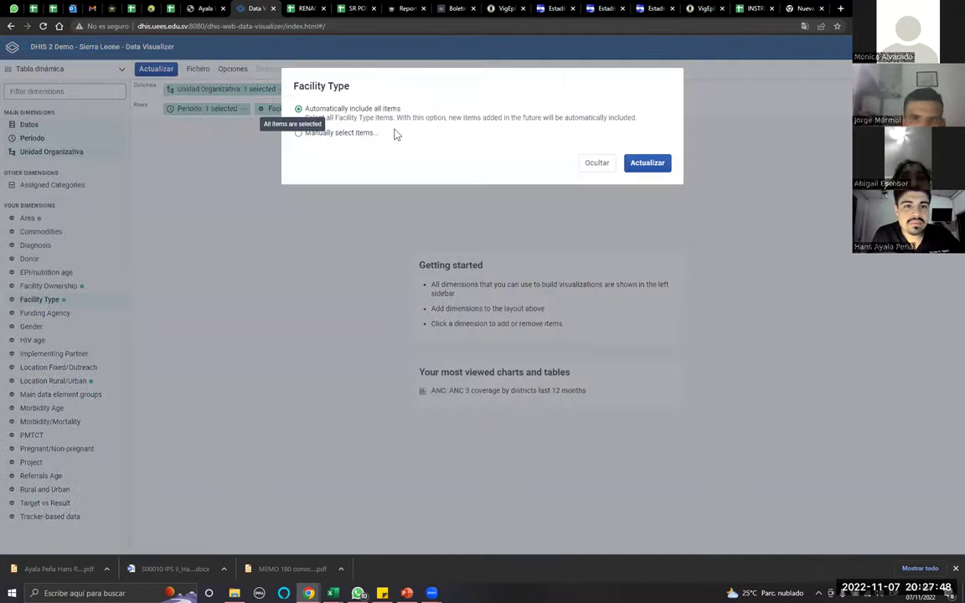
click(603, 162)
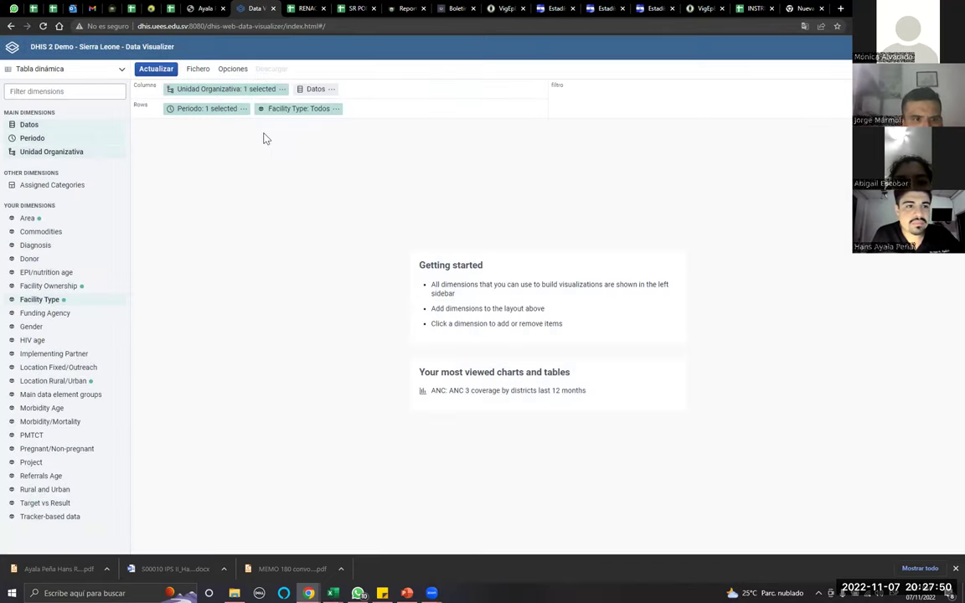
click(216, 111)
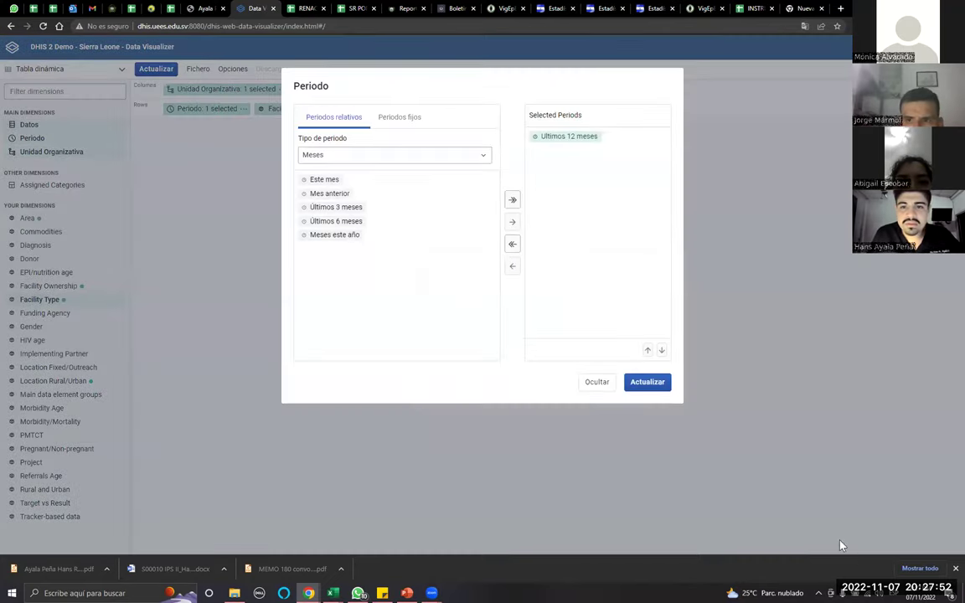
click(610, 385)
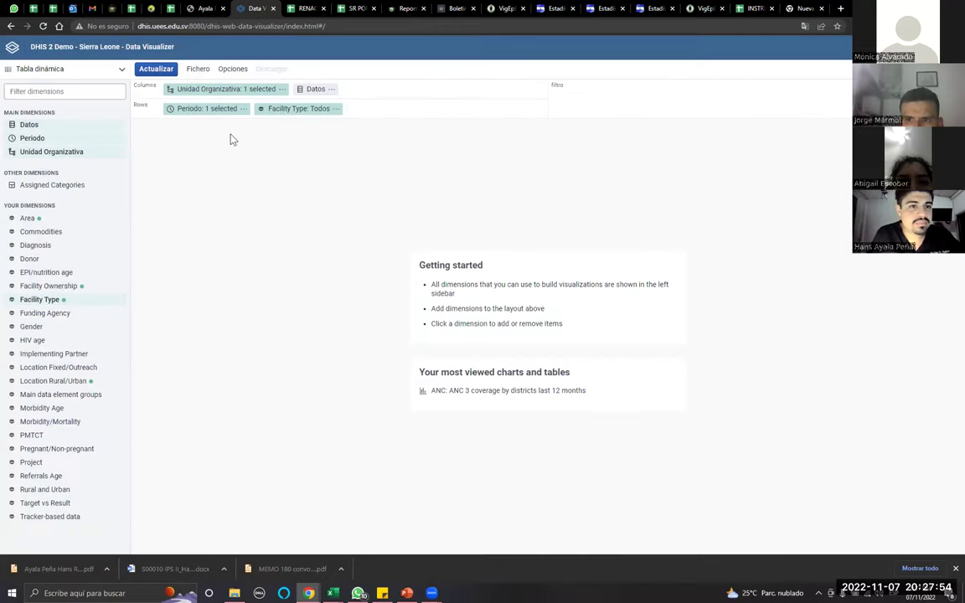
Step: Replace the user organisation unit in Unidad Organizativa with Luawa under Kailahun
click(228, 90)
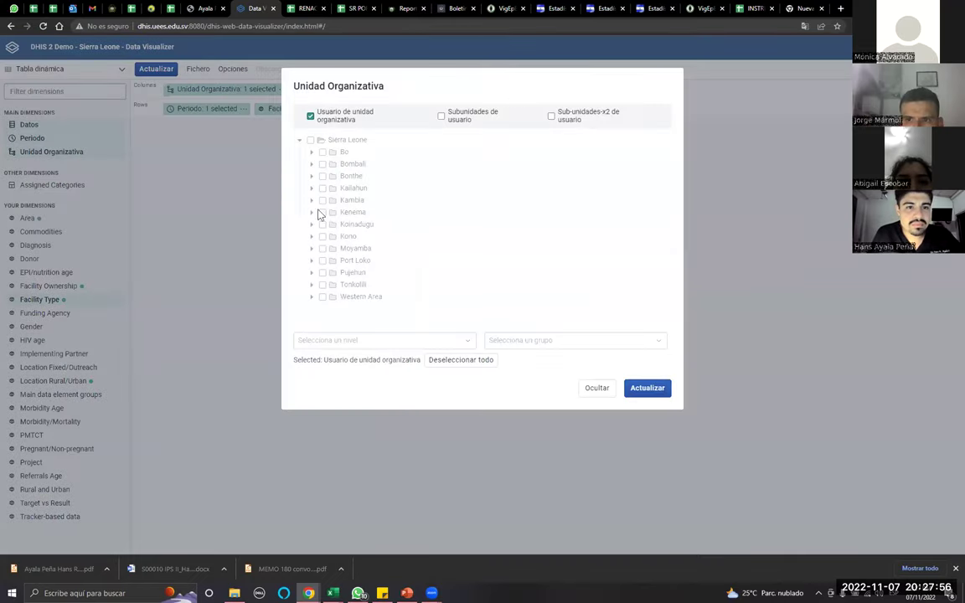
key(space)
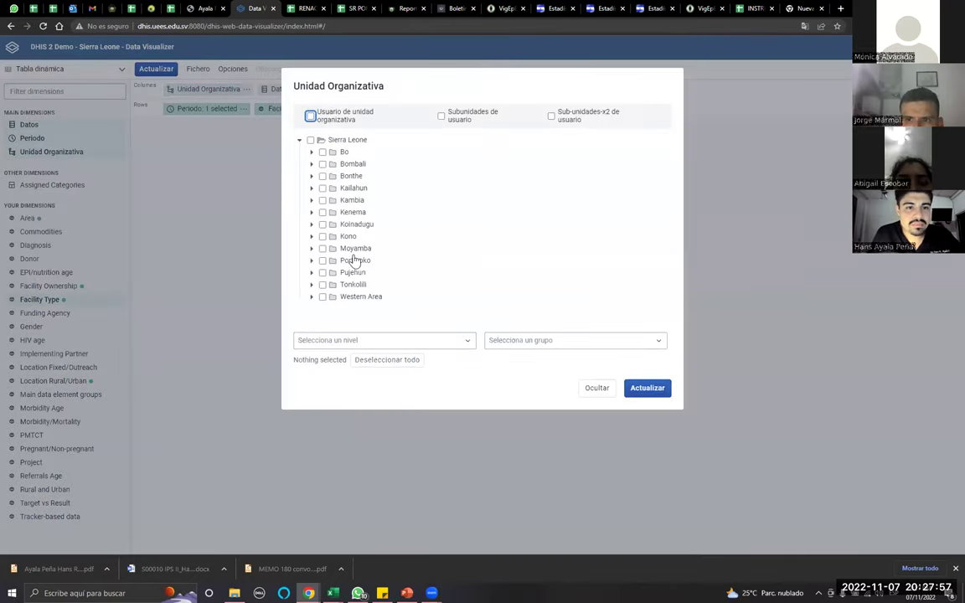
click(322, 189)
click(312, 188)
click(312, 189)
click(322, 189)
click(312, 189)
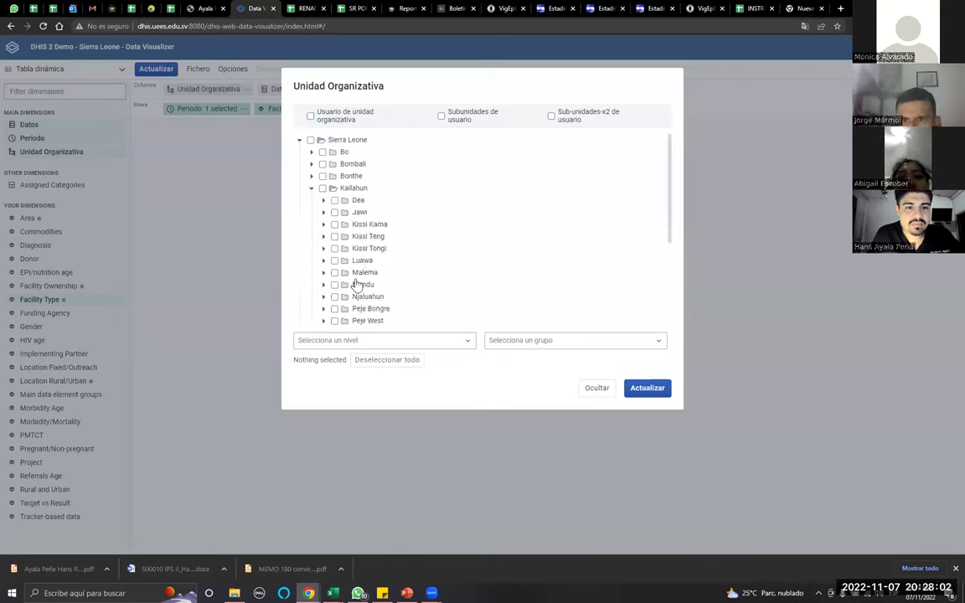
click(334, 260)
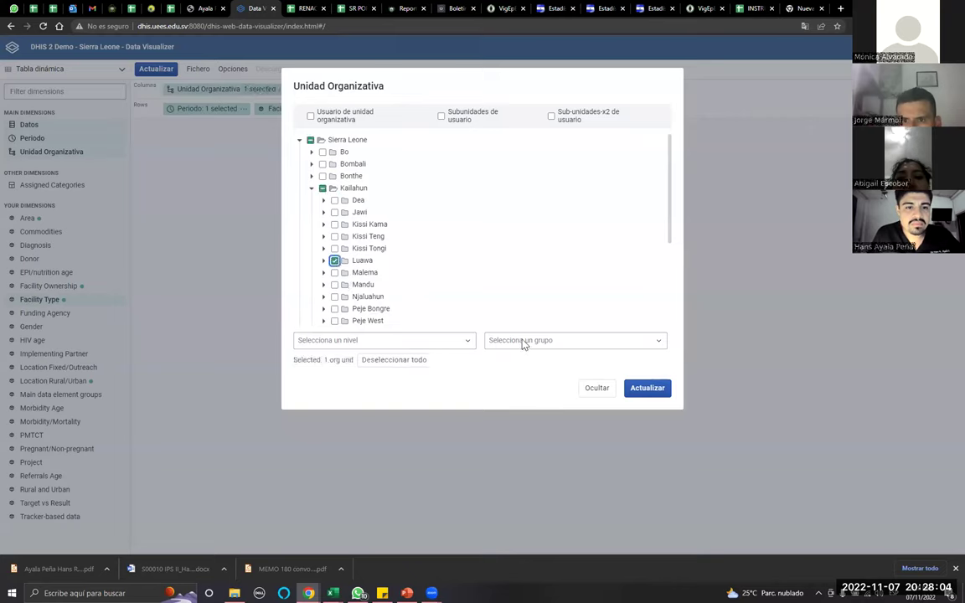
Step: Add the Facility level to the organisation unit selection and update the visualization
click(468, 342)
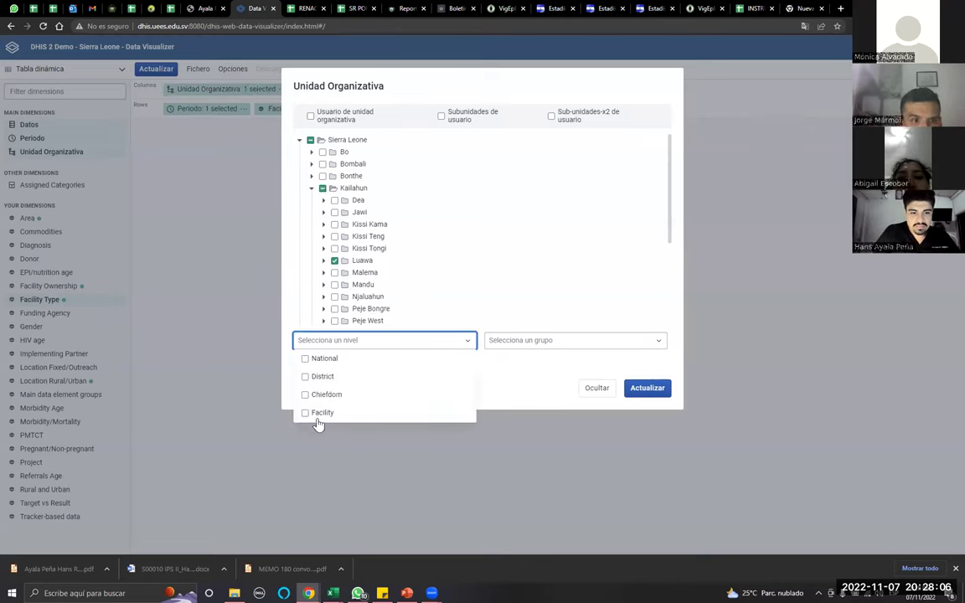
click(329, 416)
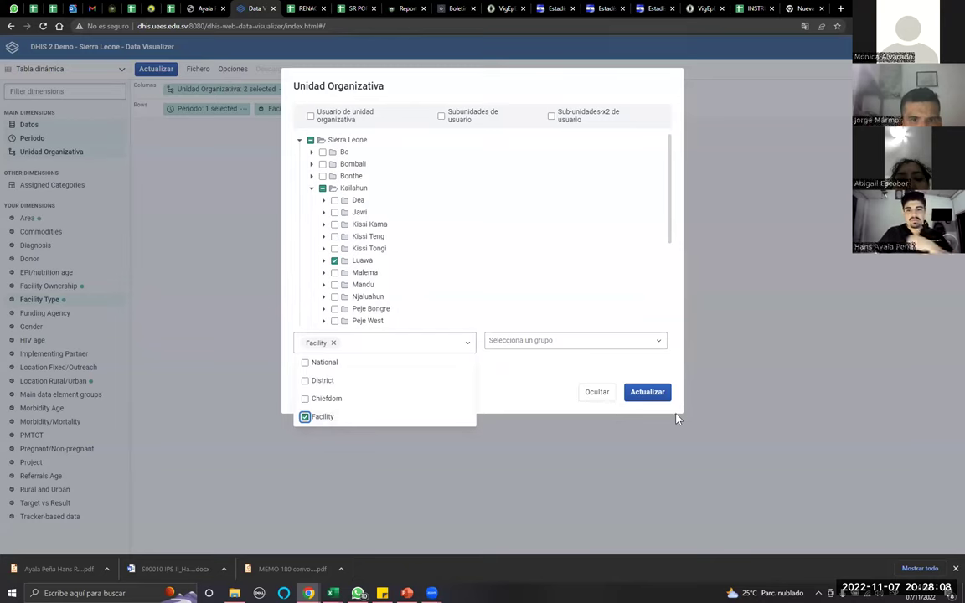
click(650, 400)
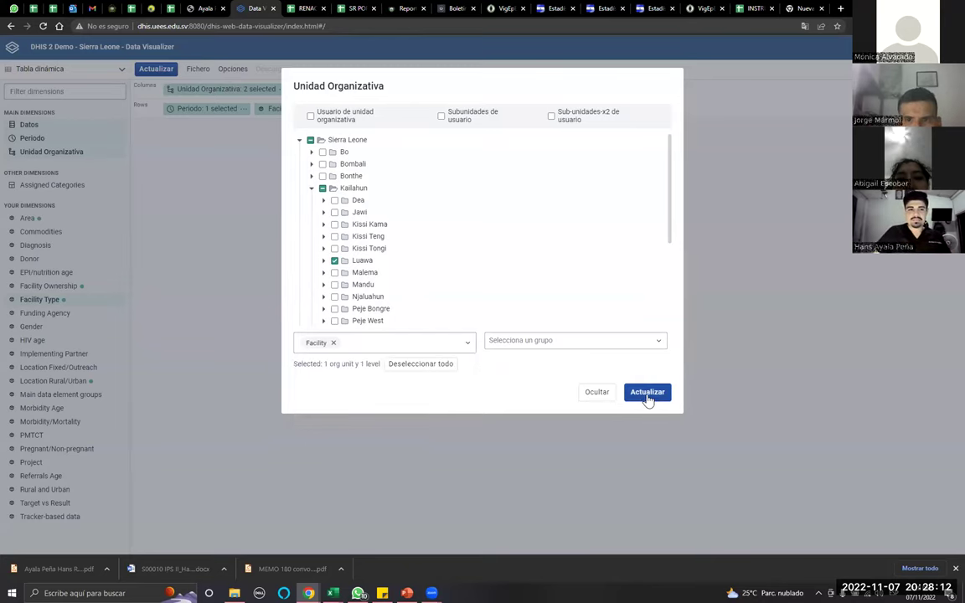
click(649, 393)
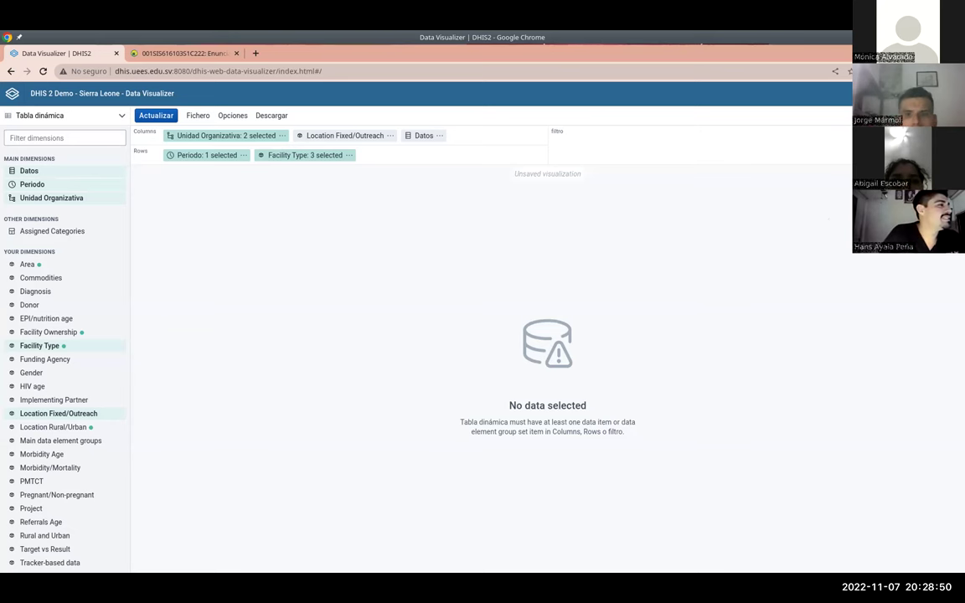
Step: Check the exercise PDF, include Fixed and Outreach in the Location Fixed/Outreach column dimension, and update the table
key(alt+Tab)
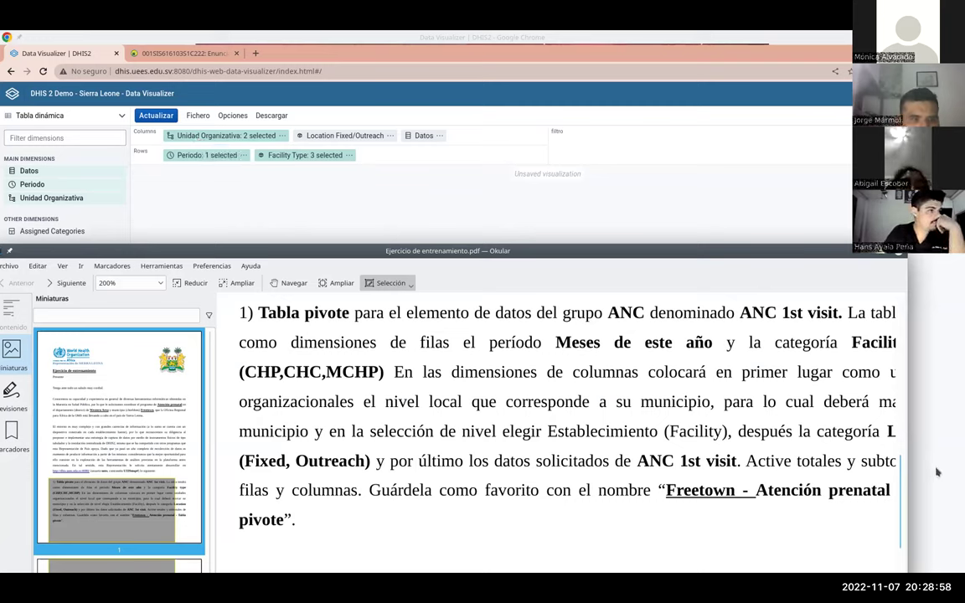
drag(919, 444, 956, 444)
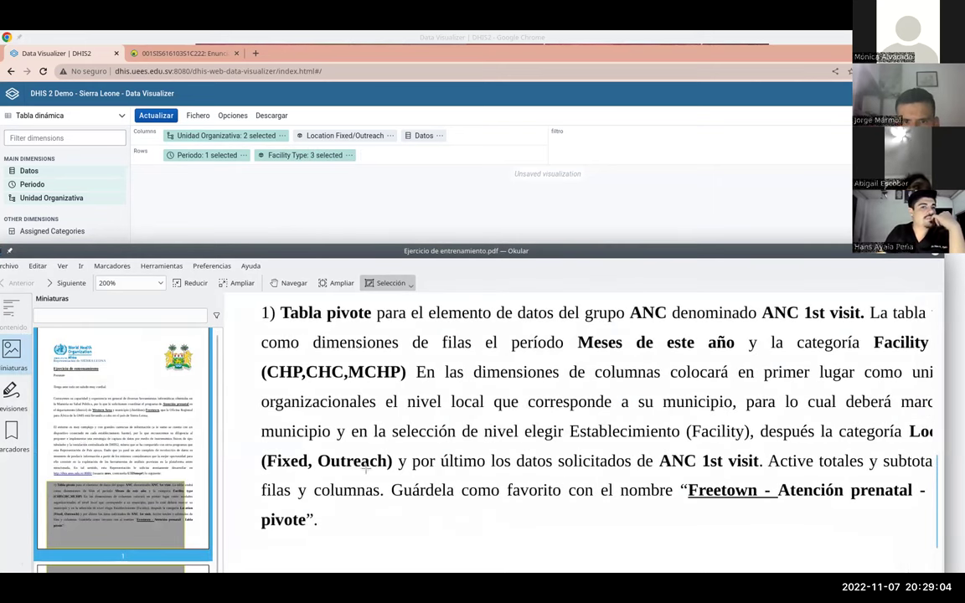
click(345, 140)
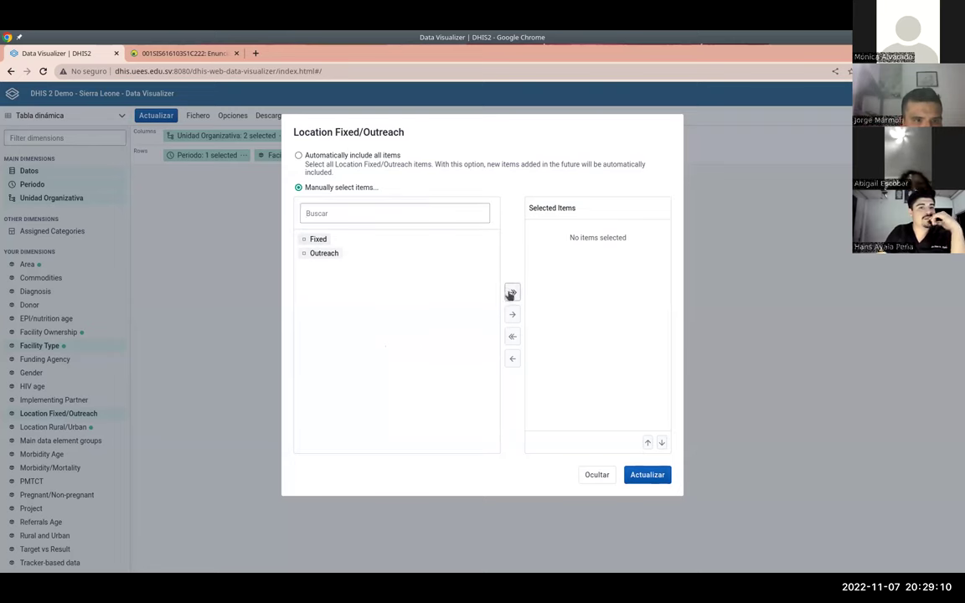
click(511, 292)
click(653, 474)
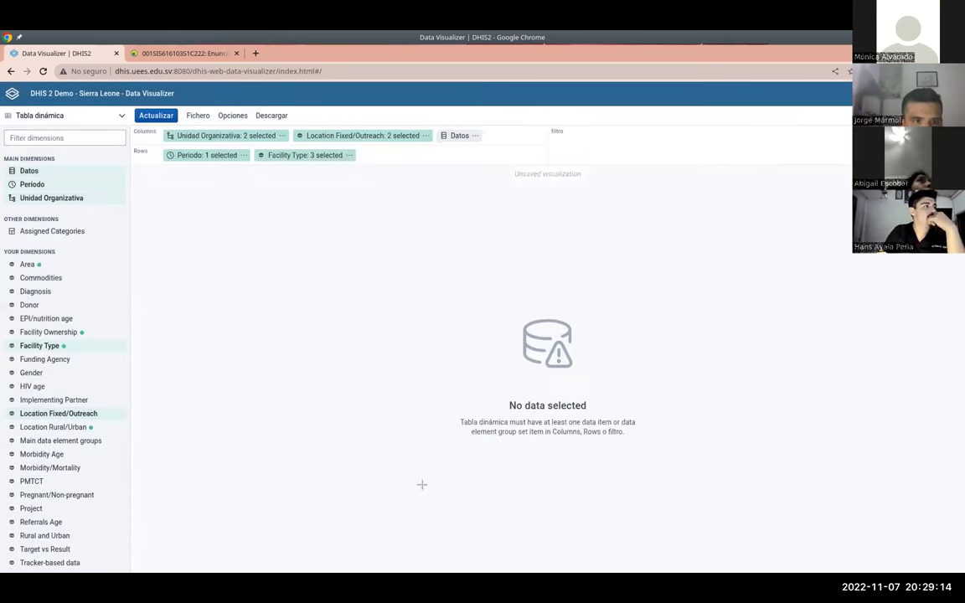
Step: Open the Datos selection and copy the data element name ANC 1st visit from the exercise PDF
key(alt+Tab)
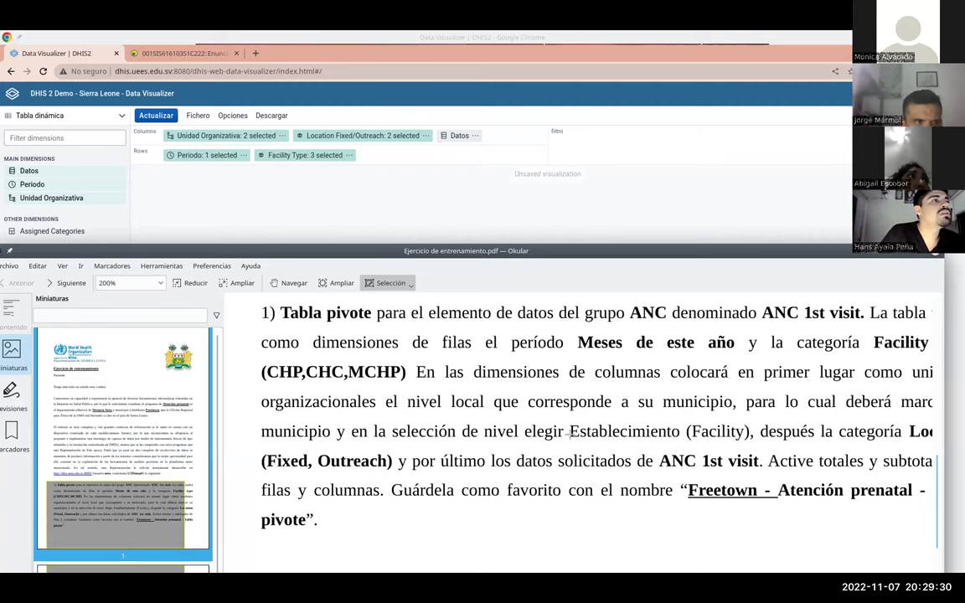
key(alt+Tab)
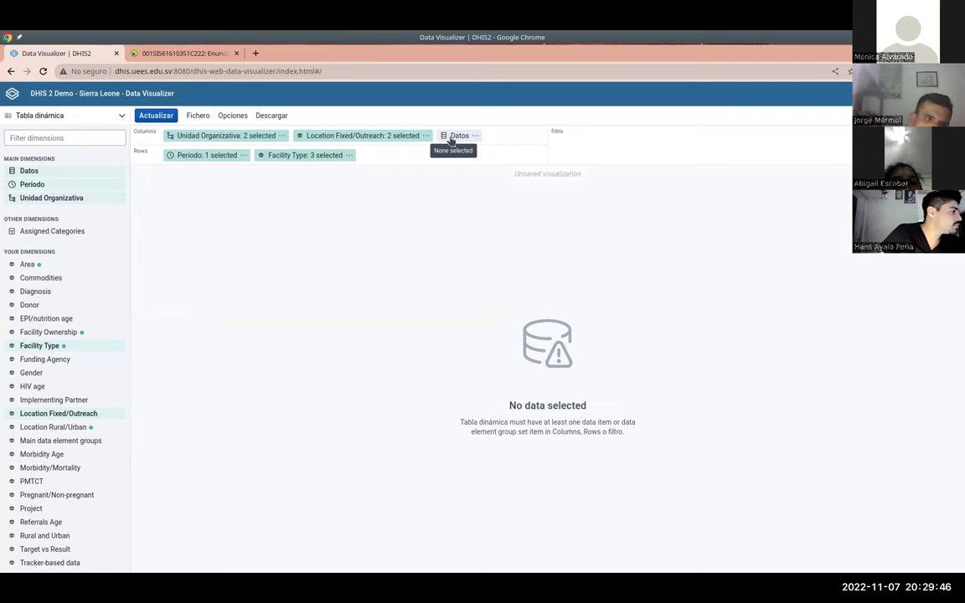
click(453, 139)
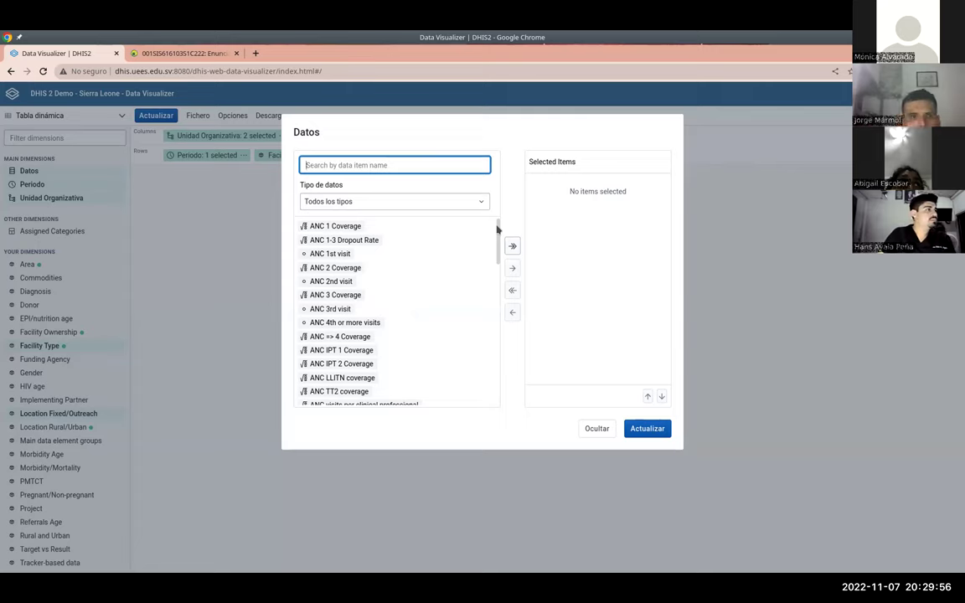
drag(497, 228, 495, 265)
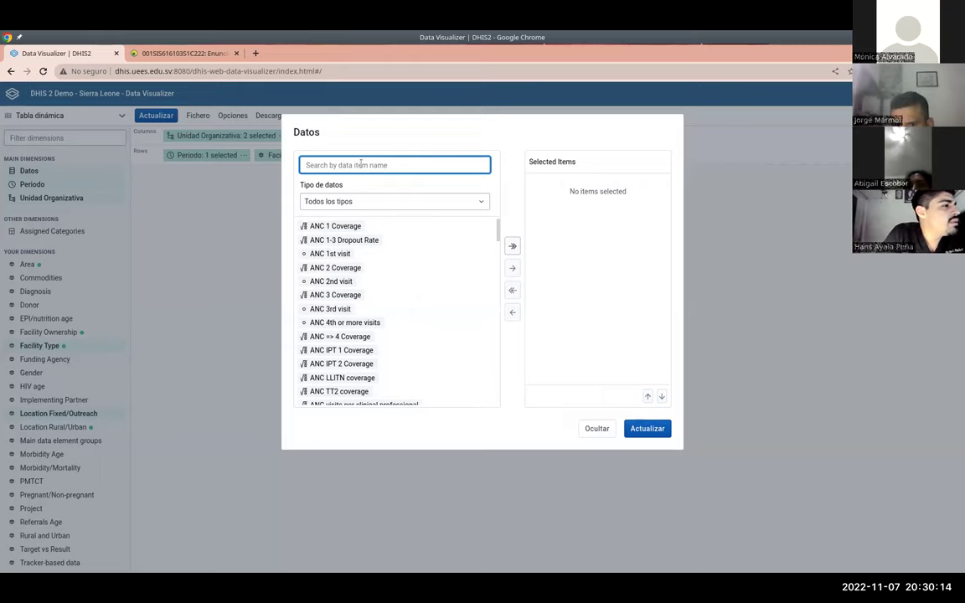
key(alt+Tab)
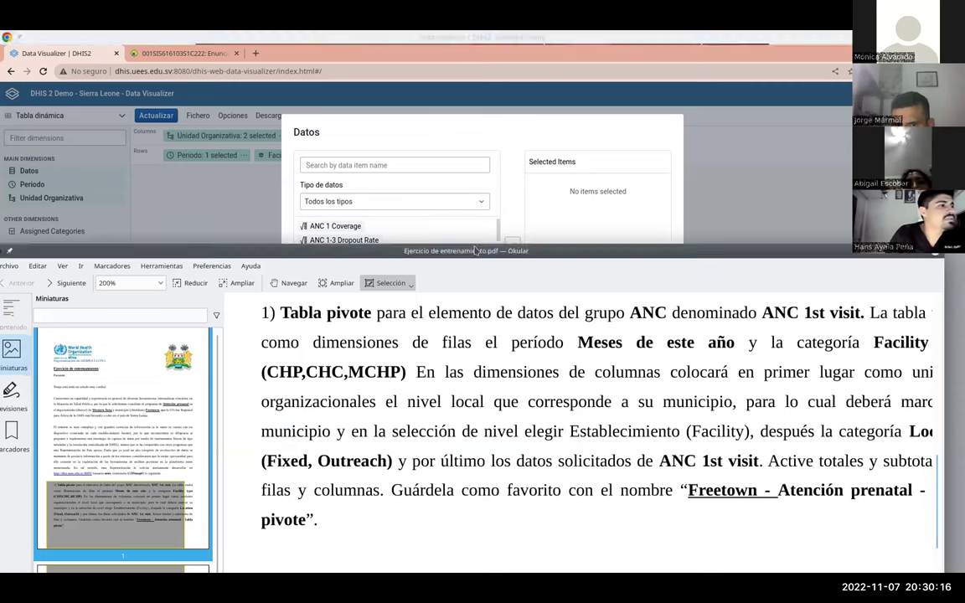
drag(661, 461, 758, 473)
key(ctrl+c)
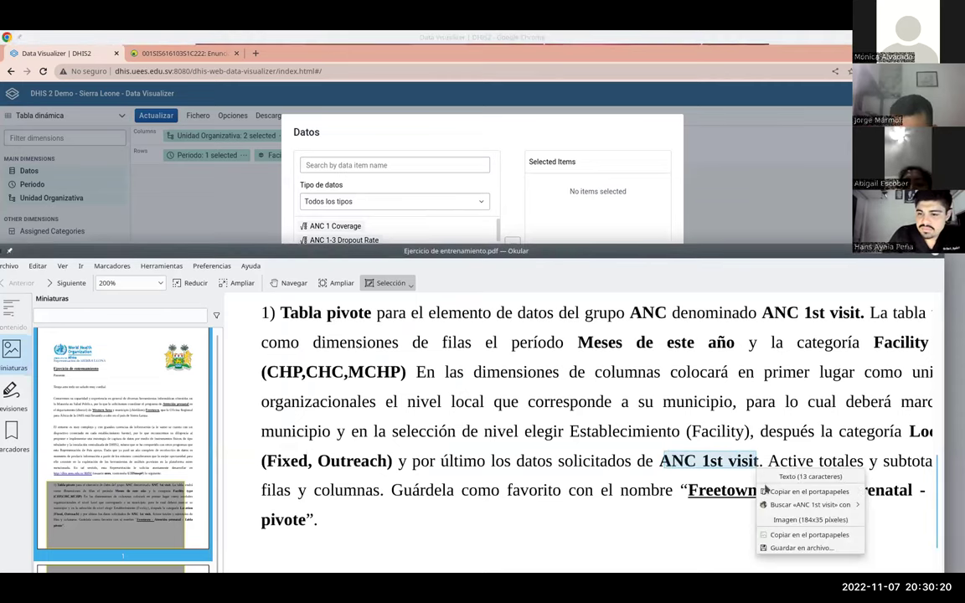
click(737, 441)
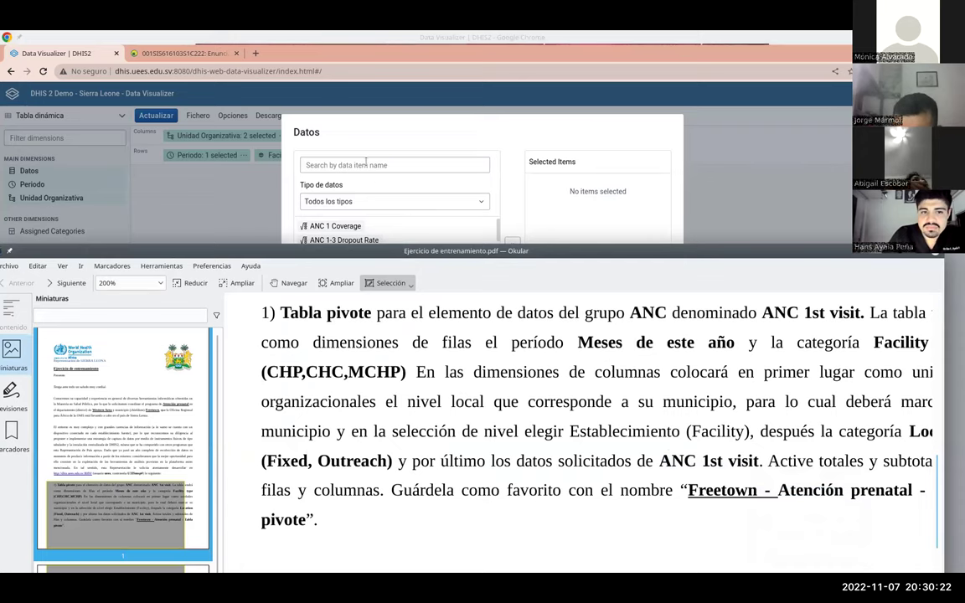
Step: Find ANC 1st visit by its pasted name, add it to the selected data items, and update the table
click(368, 165)
key(ctrl+v)
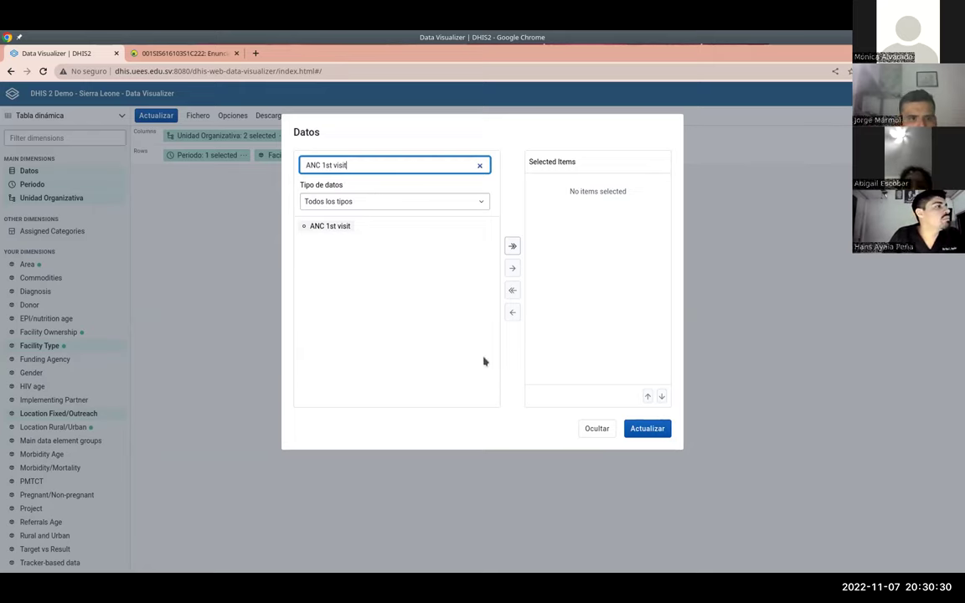
click(329, 228)
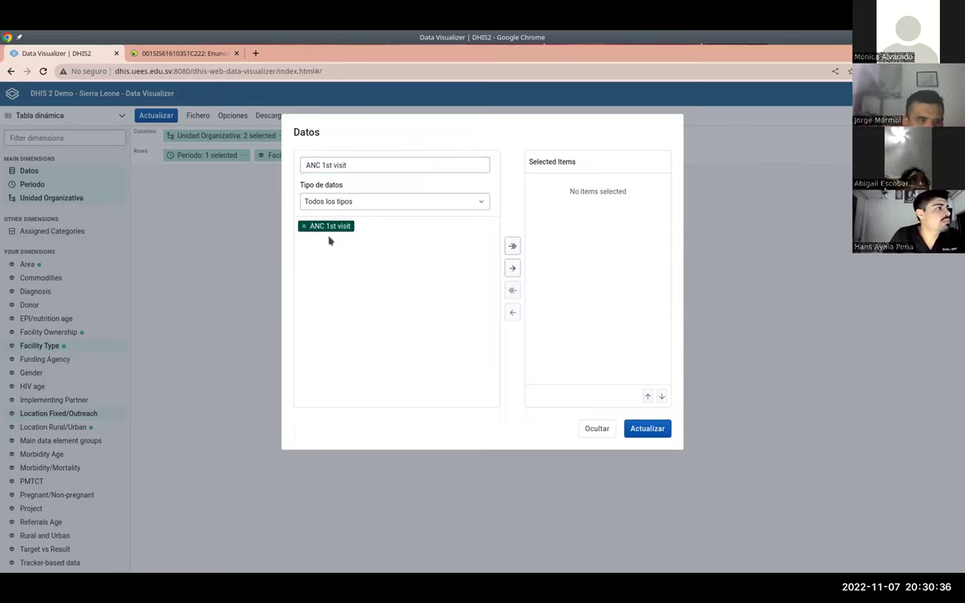
click(510, 270)
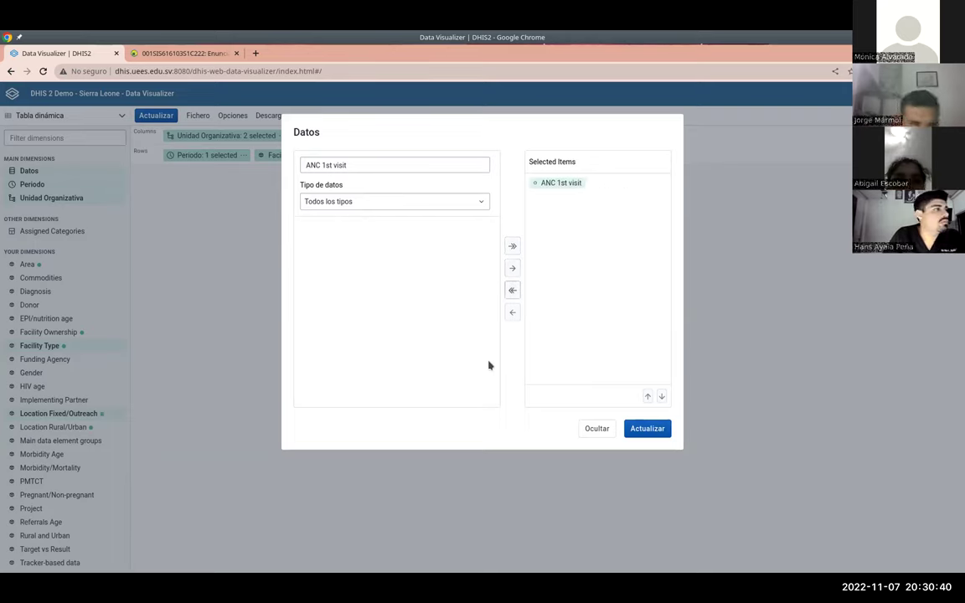
click(645, 428)
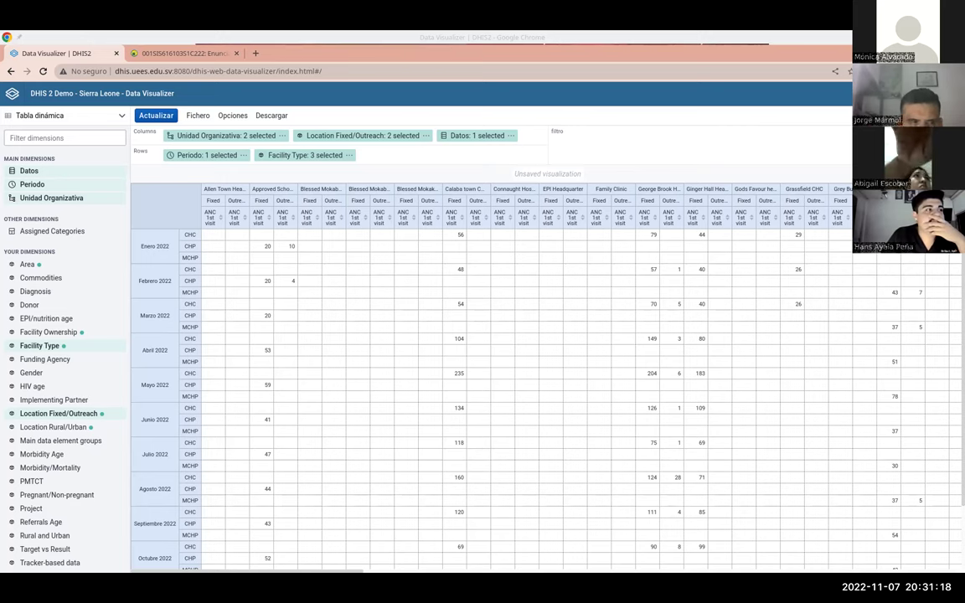
Step: Check the participant's exercise PDF and search the data items for Eye infection new, closing the Datos selection without adding it
key(alt+Tab)
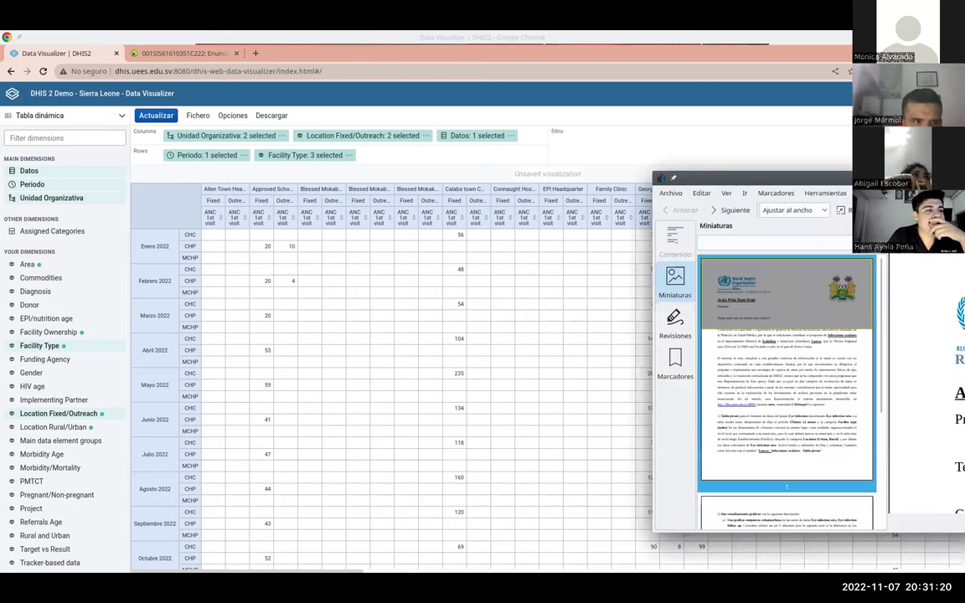
key(alt+Tab)
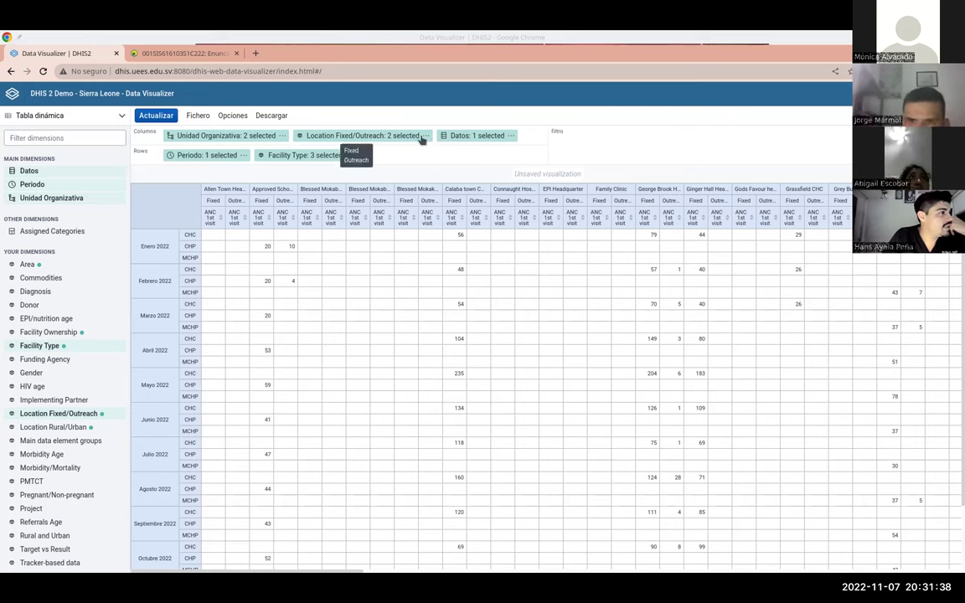
click(469, 136)
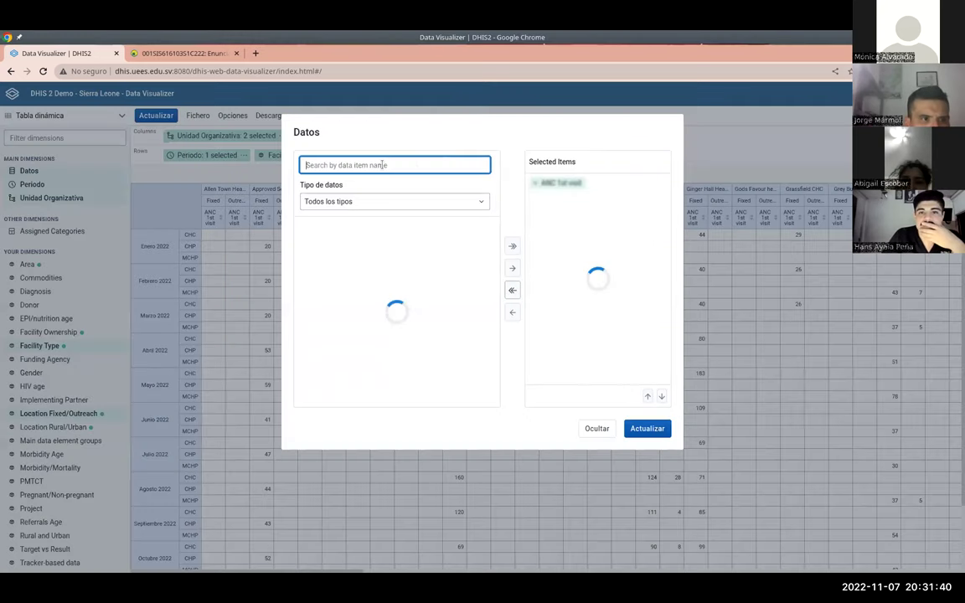
text(Eye infection new)
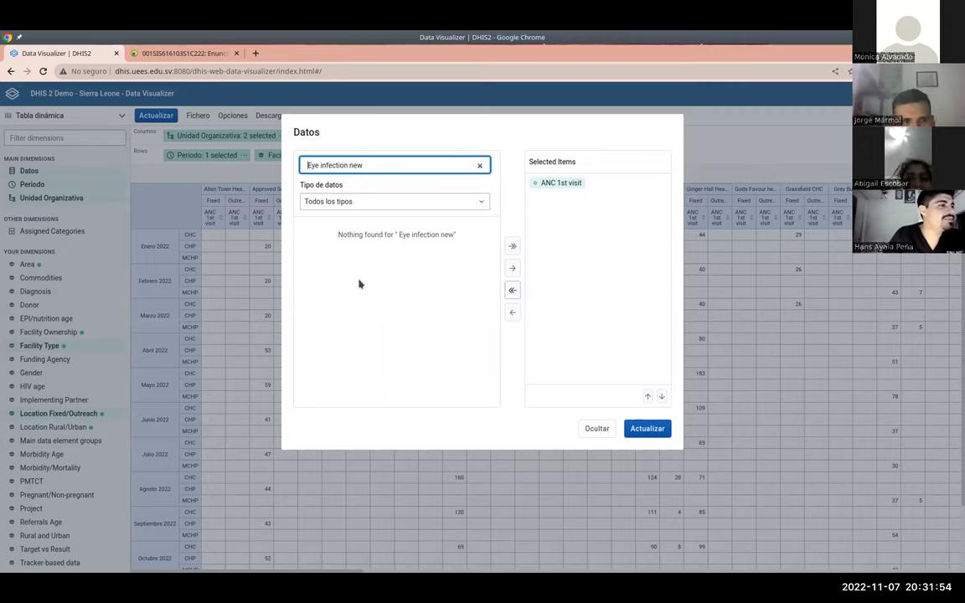
key(BackSpace)
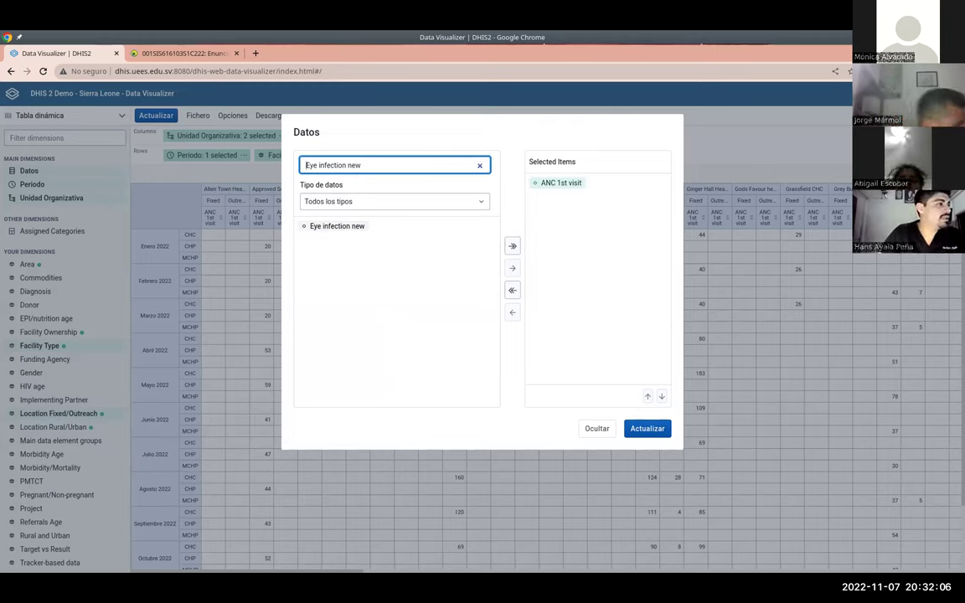
click(598, 429)
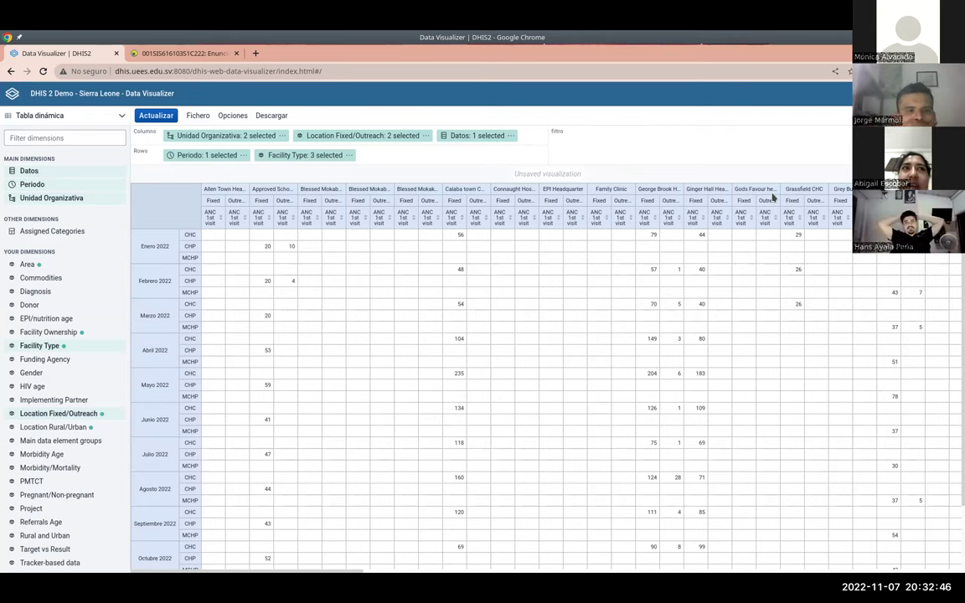
Step: Review the Unidad Organizativa selection and its level options, and apply Freetown with the Facility level
click(222, 134)
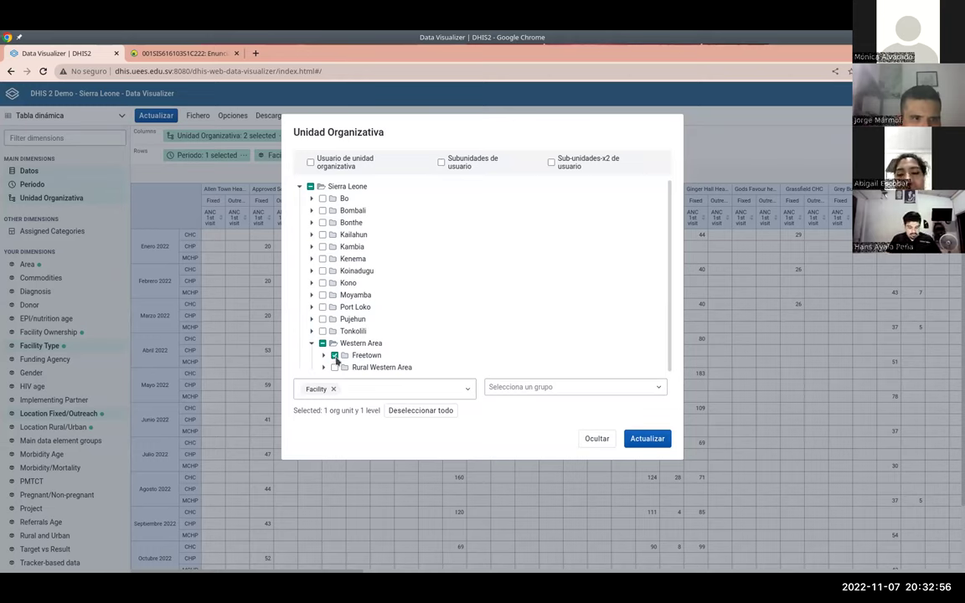
click(370, 393)
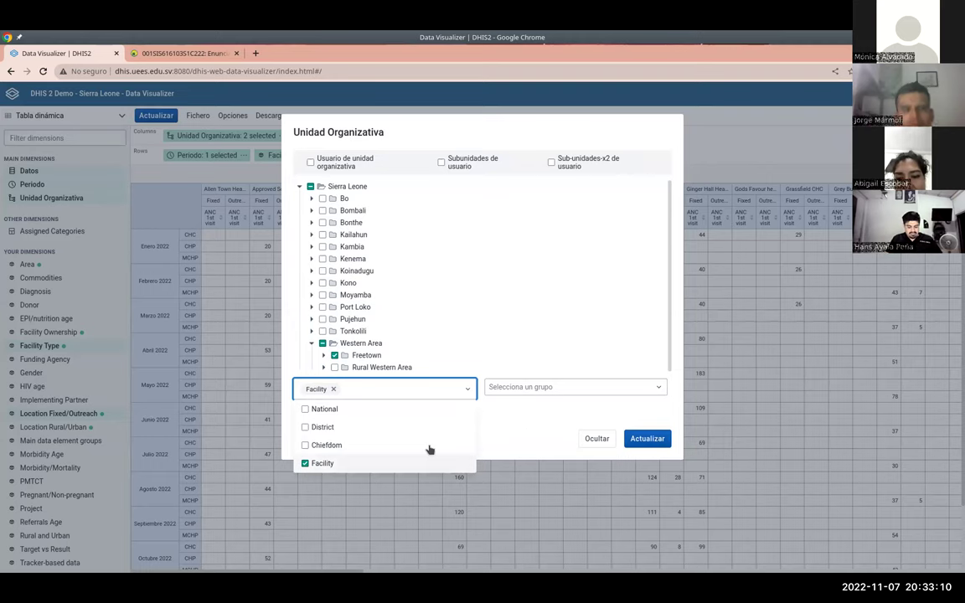
click(521, 433)
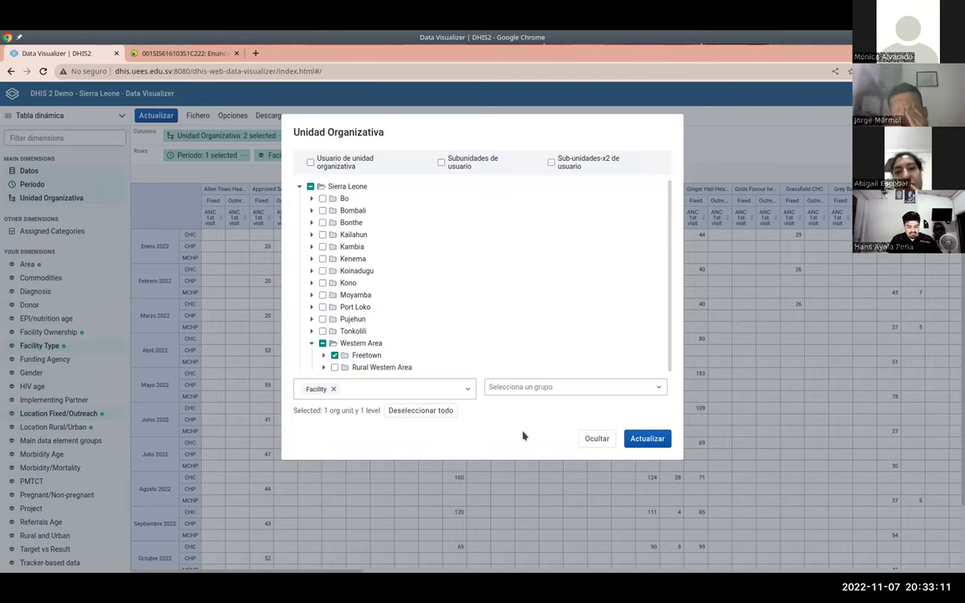
click(645, 439)
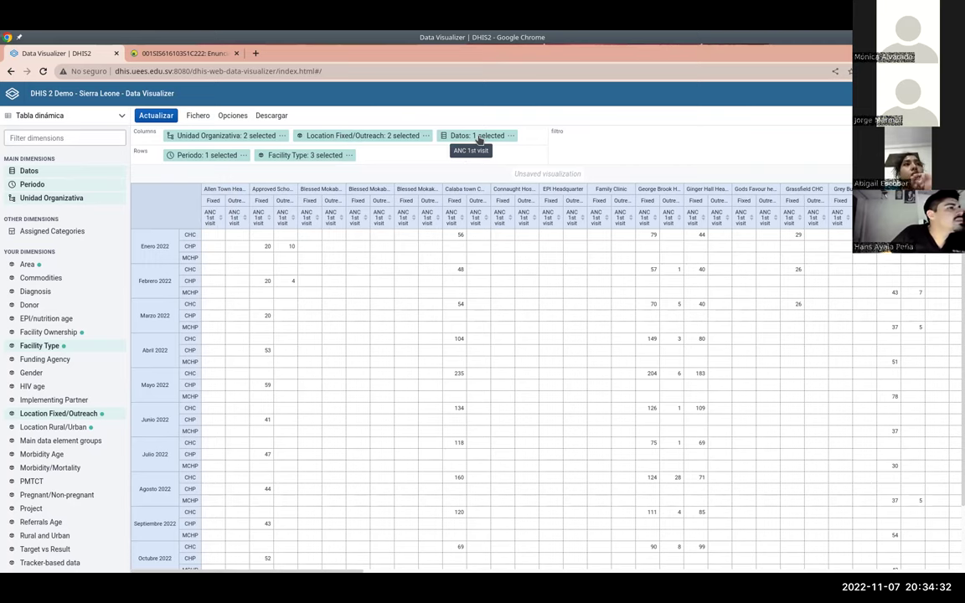
Step: Try Datos as the first column dimension with a table update, and return it to the last column place with another update
drag(477, 138, 203, 136)
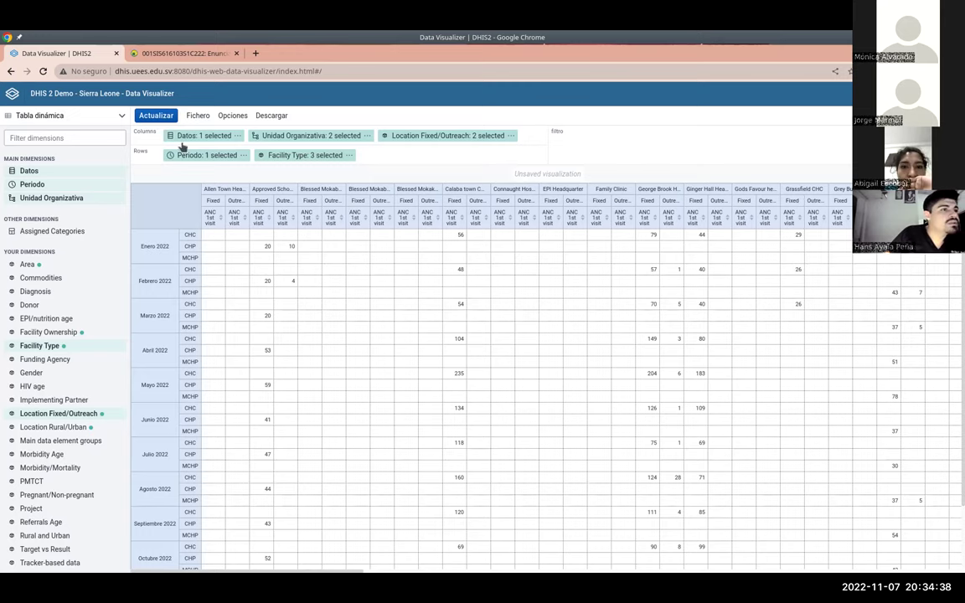
click(155, 115)
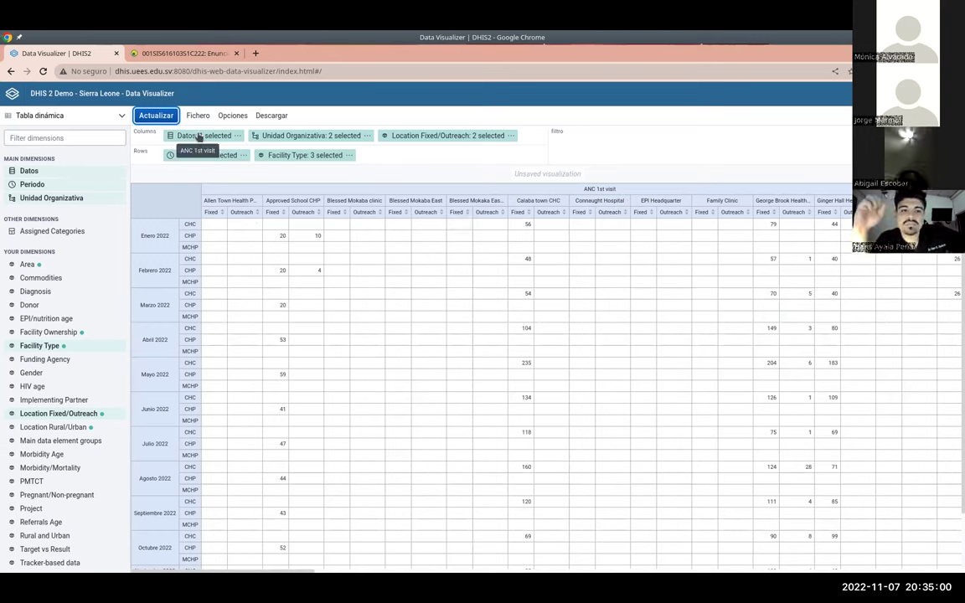
drag(197, 137, 457, 135)
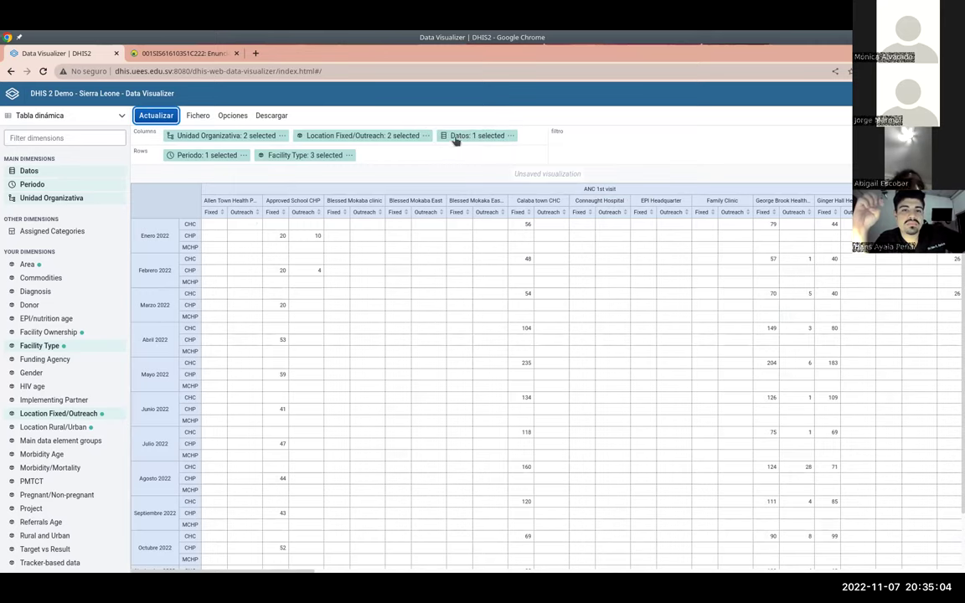
click(141, 115)
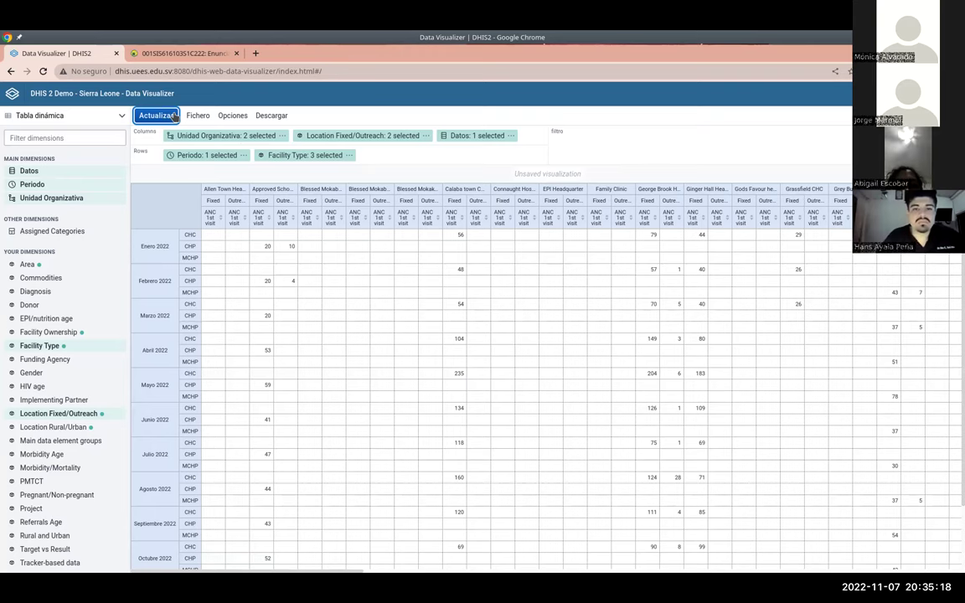
Step: In the table options, enable column and row totals and sub-totals, and hide empty columns and empty rows
click(230, 119)
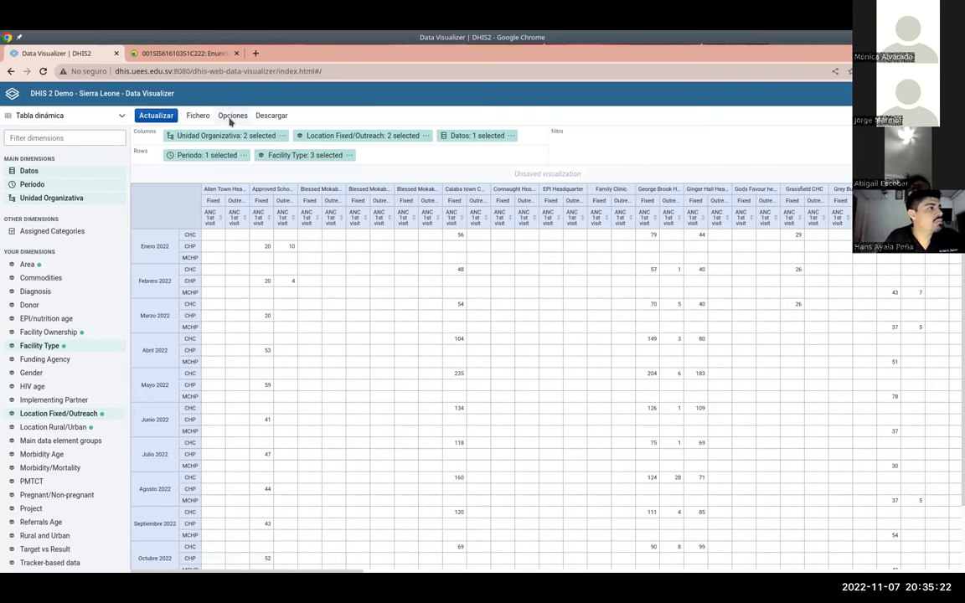
click(231, 119)
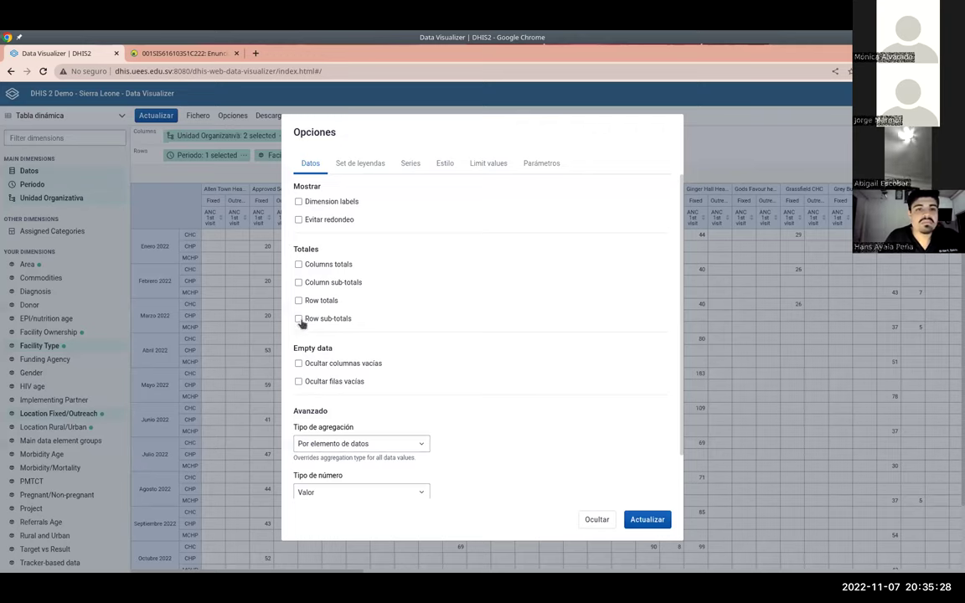
click(298, 264)
click(298, 282)
click(299, 301)
click(298, 318)
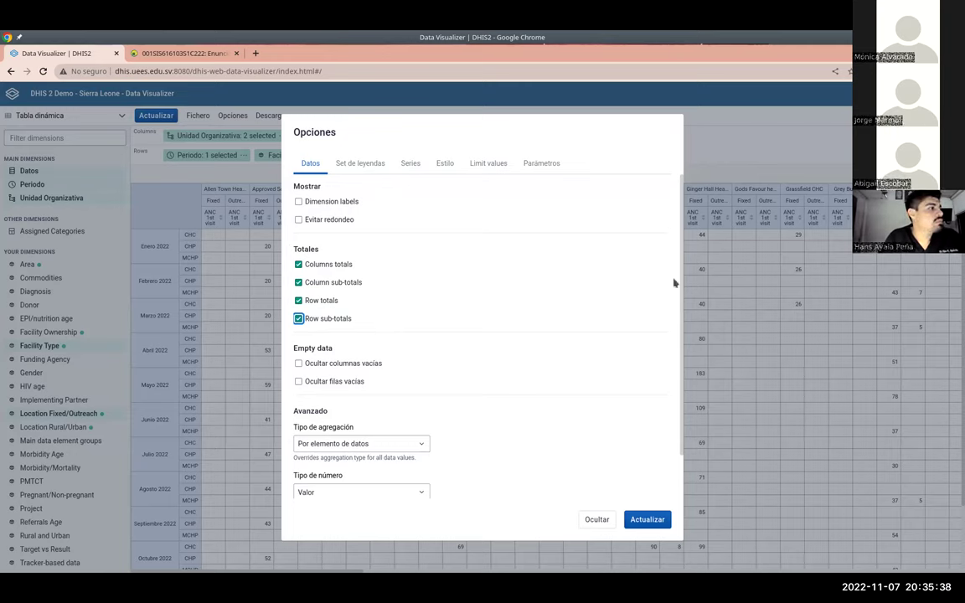
click(299, 364)
click(299, 382)
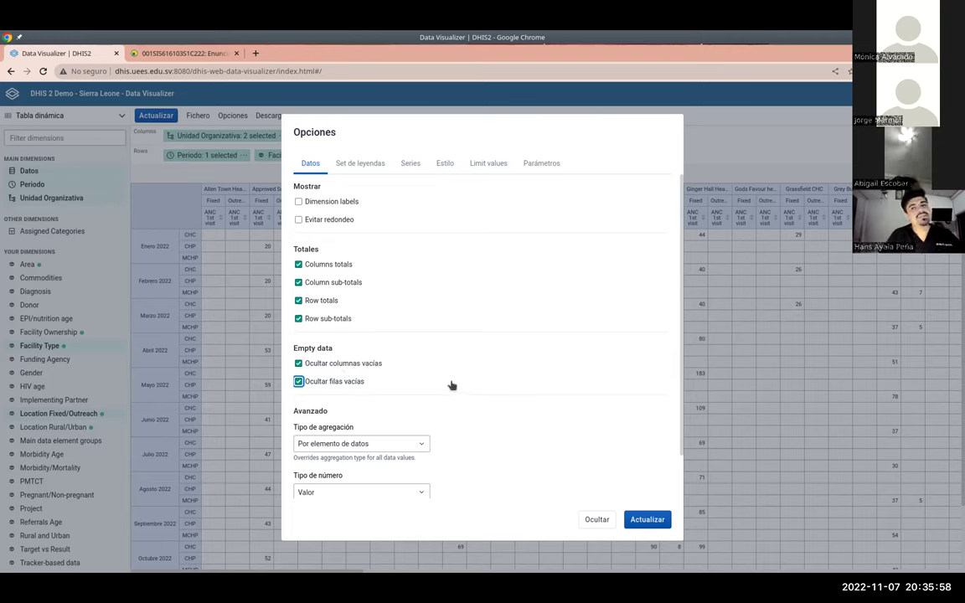
Step: Enable the legend for chart colors with the background color style and pre-defined legend per data item, and update the table
click(368, 165)
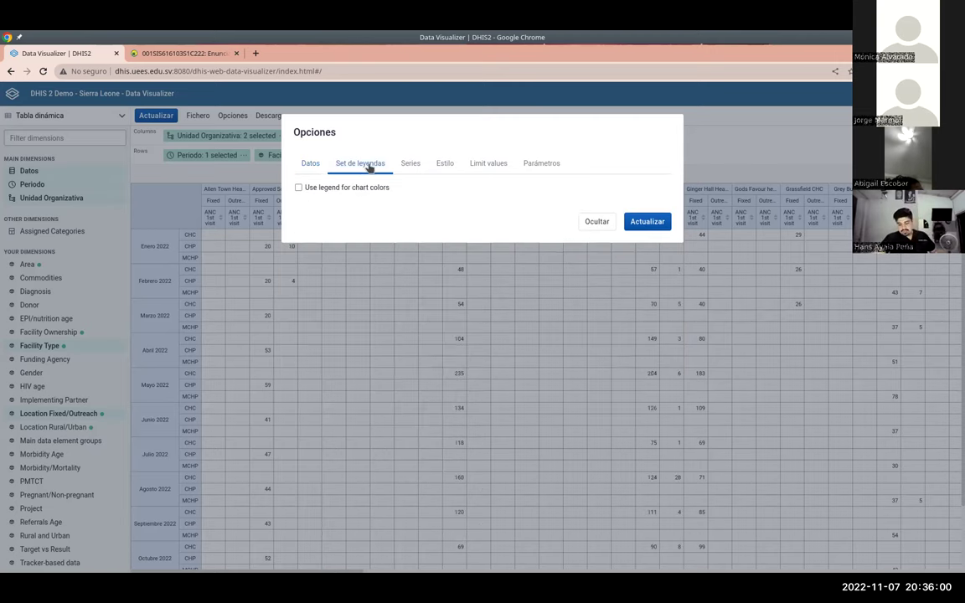
click(298, 189)
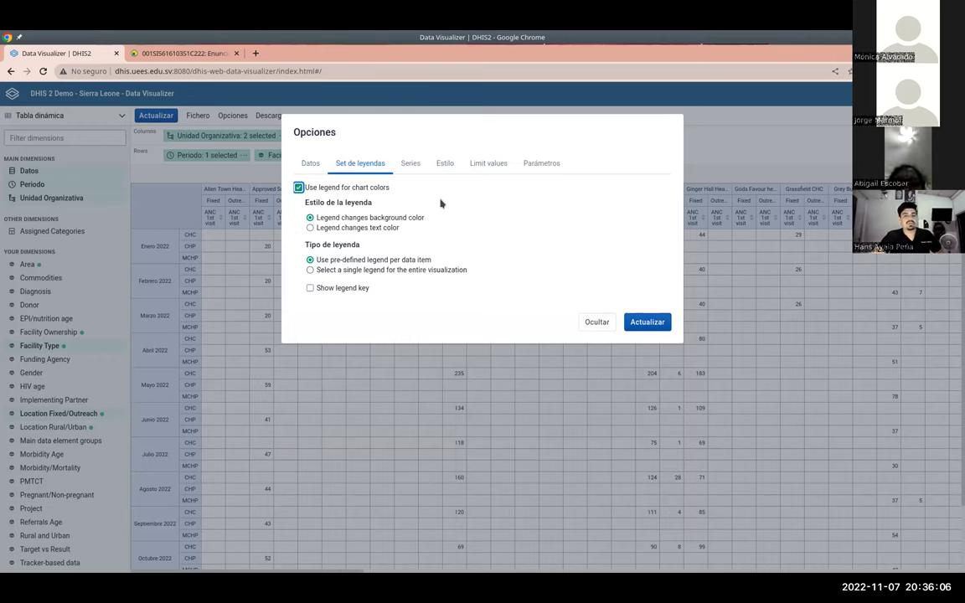
click(399, 188)
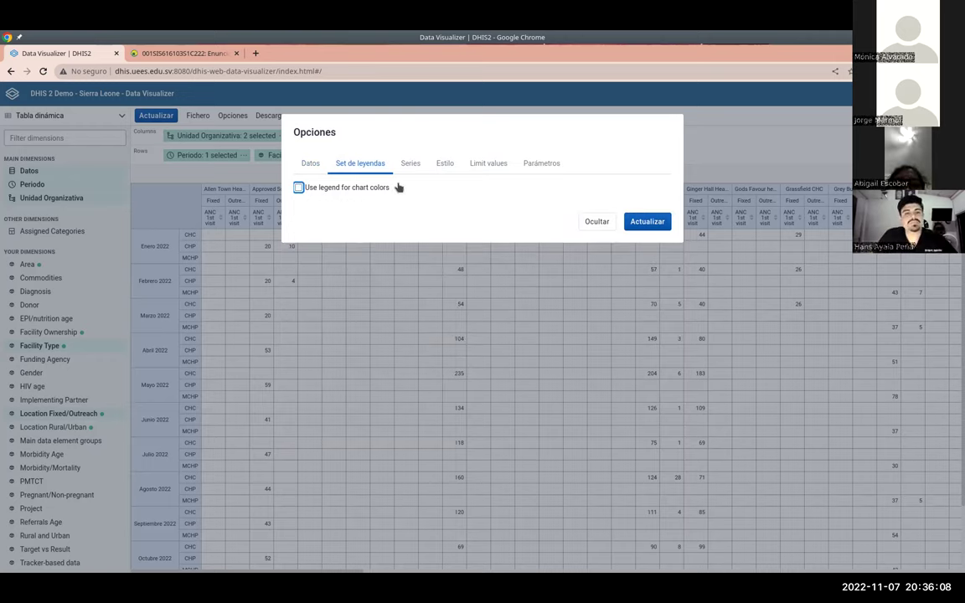
click(366, 190)
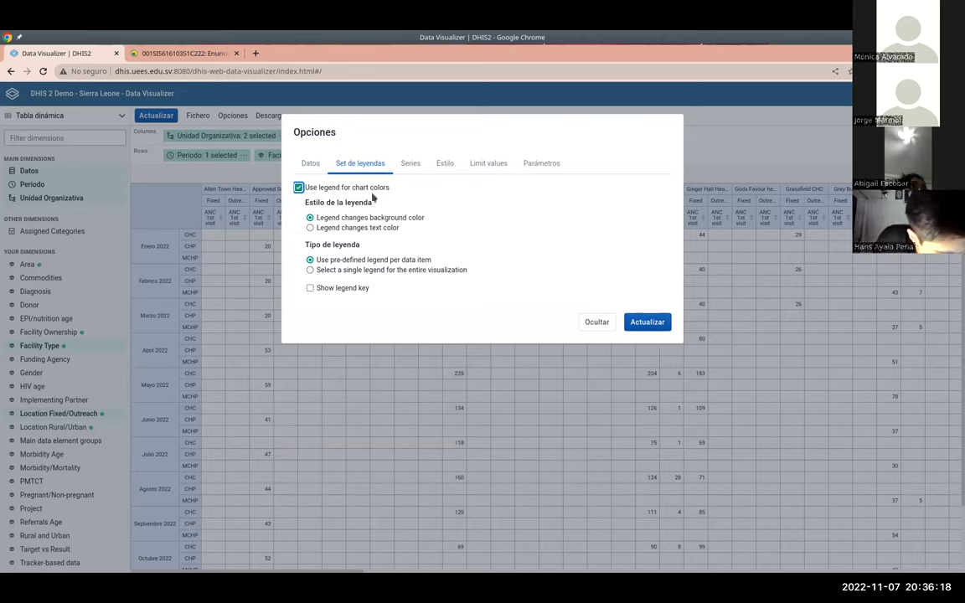
click(309, 164)
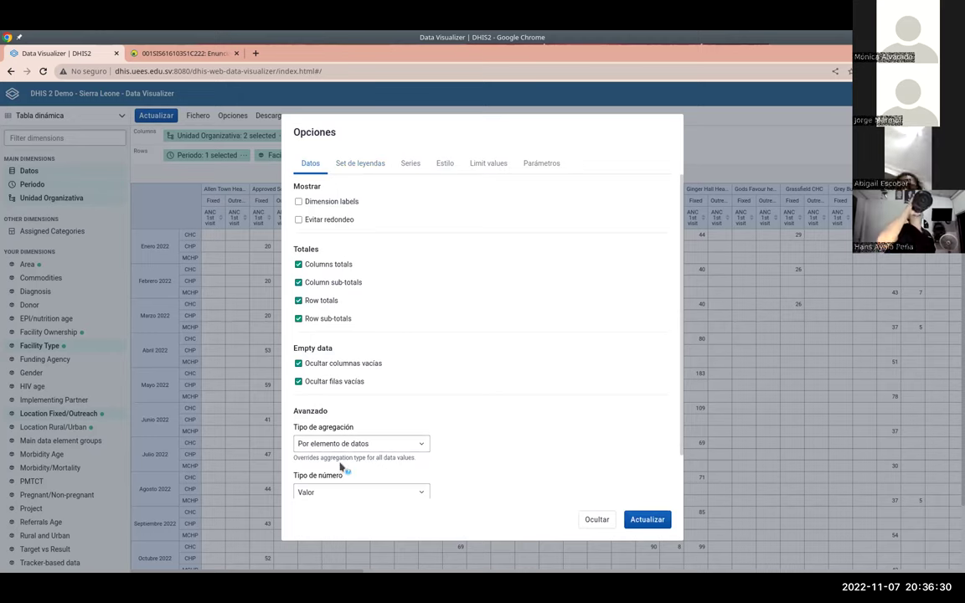
click(647, 517)
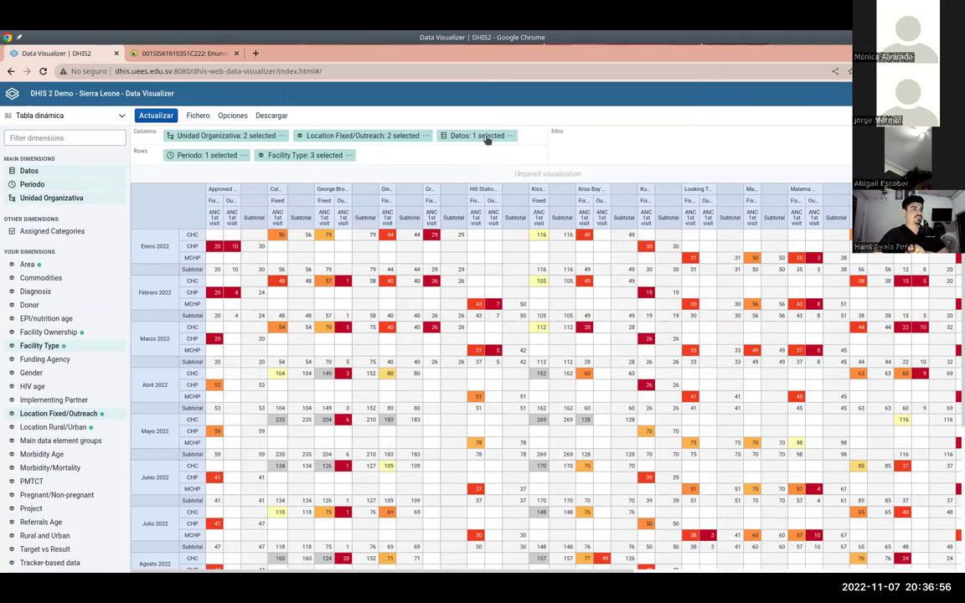
Step: Compare the coloured table with Datos placed before Unidad Organizativa, and restore Datos after Location Fixed/Outreach, updating both times
drag(437, 131, 223, 134)
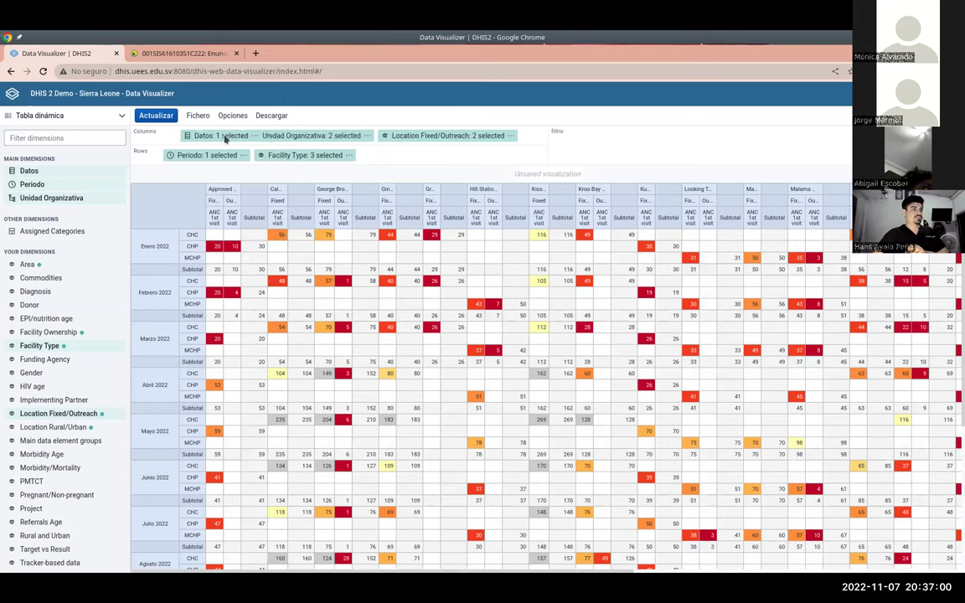
click(167, 119)
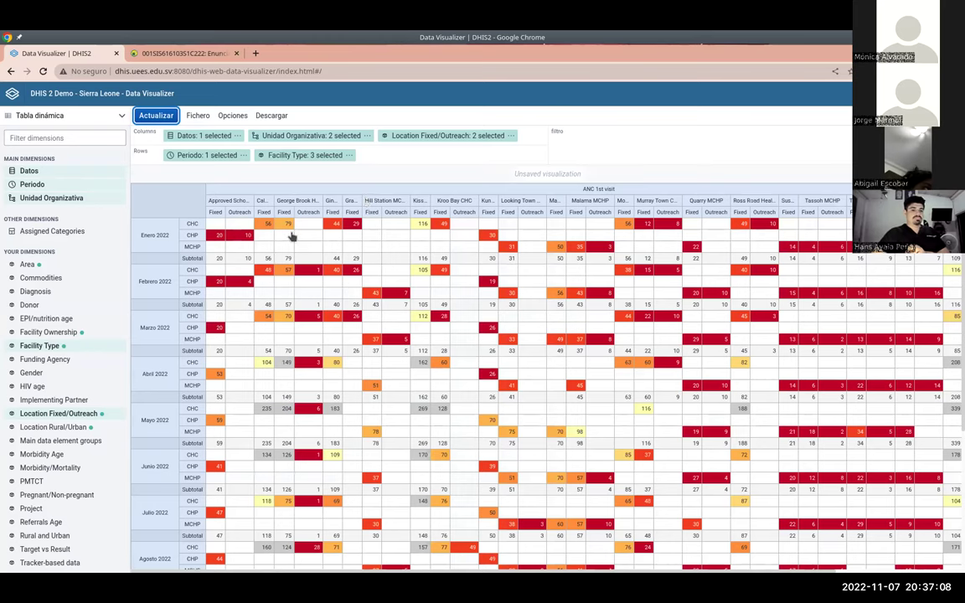
drag(210, 135, 474, 134)
click(151, 111)
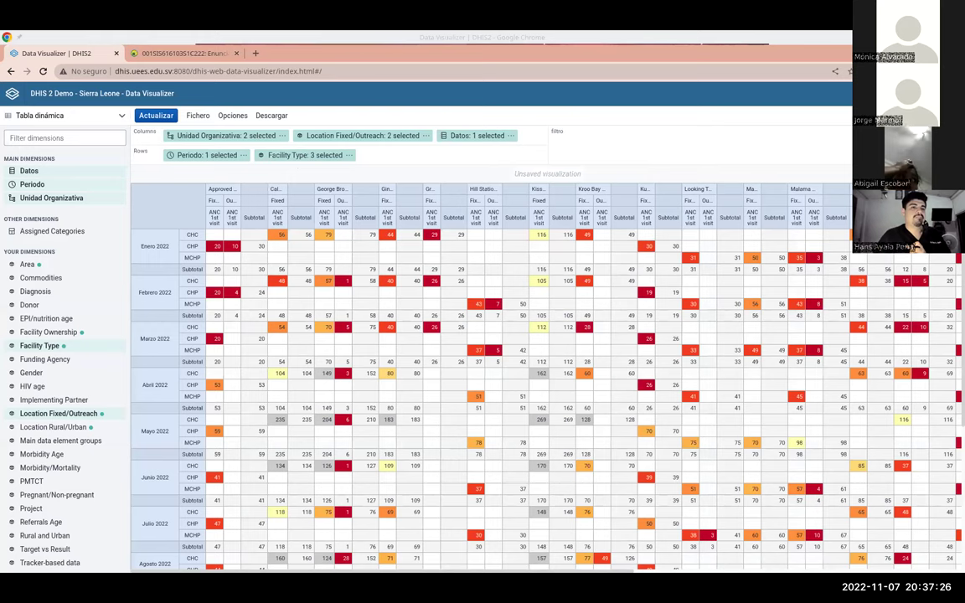
key(alt+Tab)
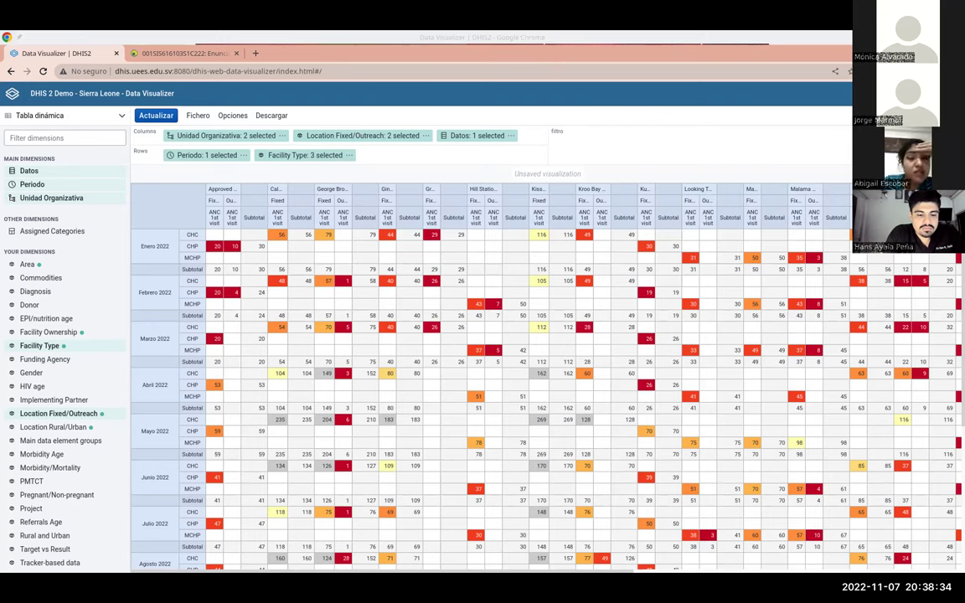
click(19, 36)
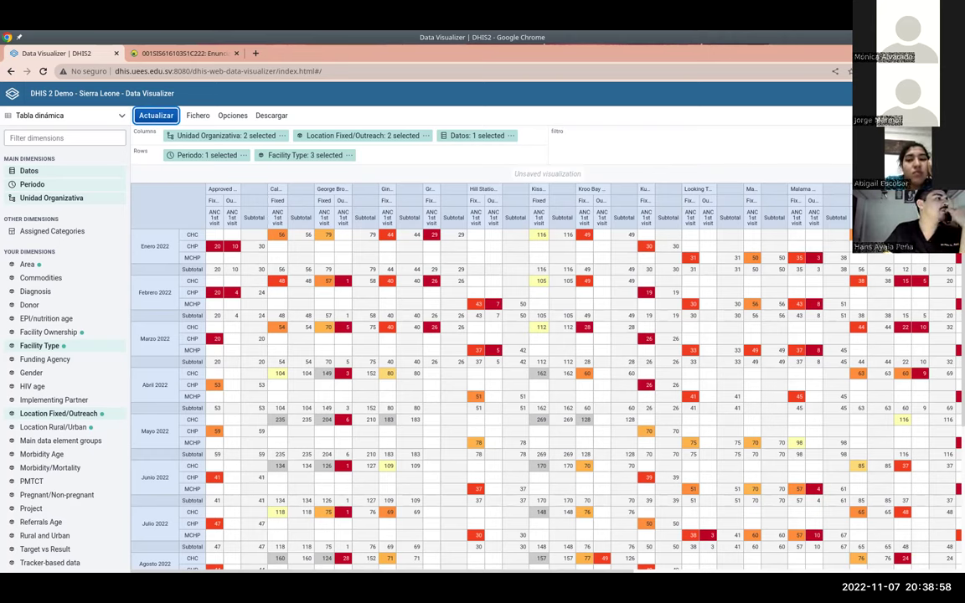
Step: Switch to the participant's exercise PDF in Okular, read the pivot table instructions in item 1, and return to Data Visualizer
key(alt+Tab)
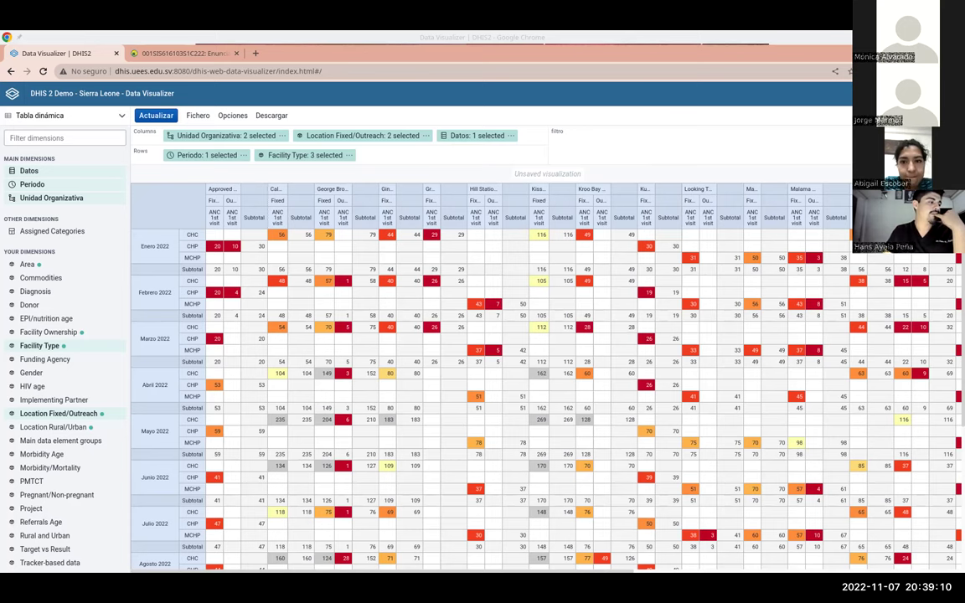
key(alt+Tab)
key(super+Up)
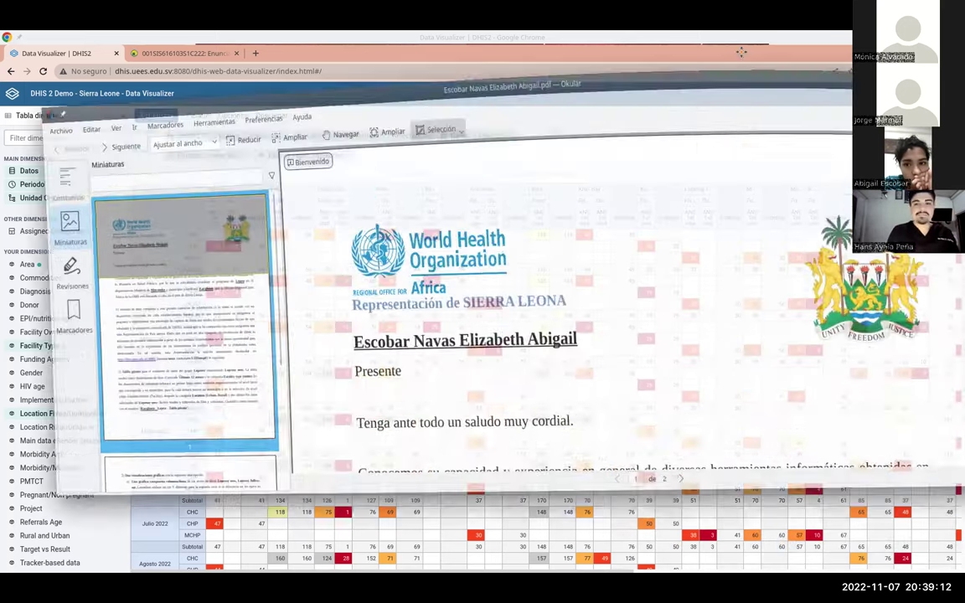
scroll(569, 232, down, 10)
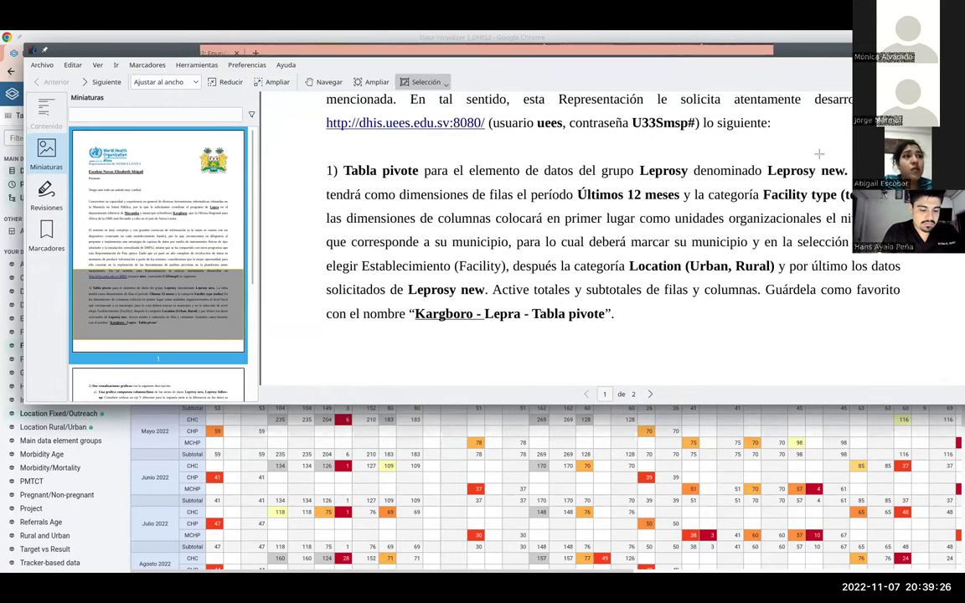
double_click(810, 56)
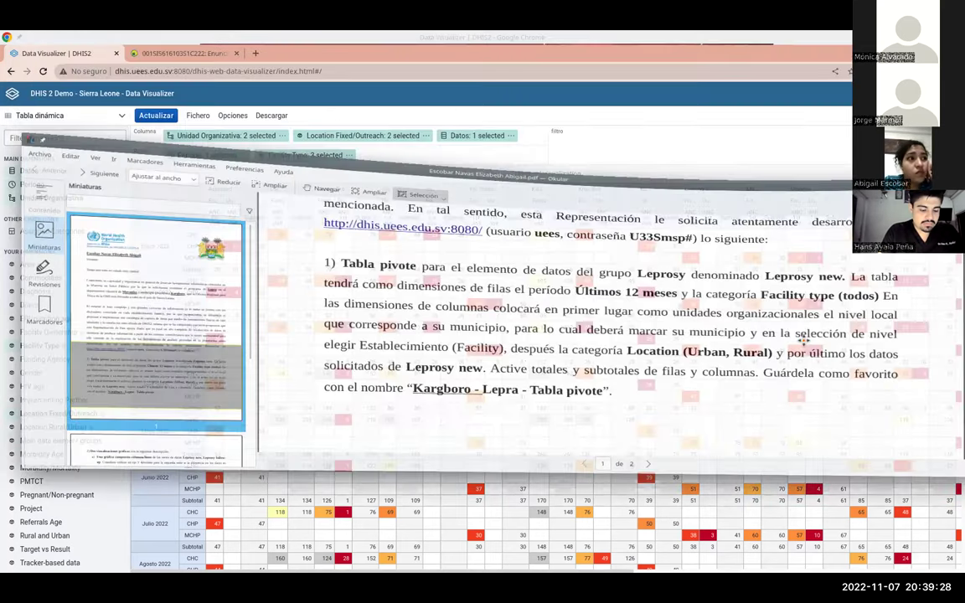
click(511, 146)
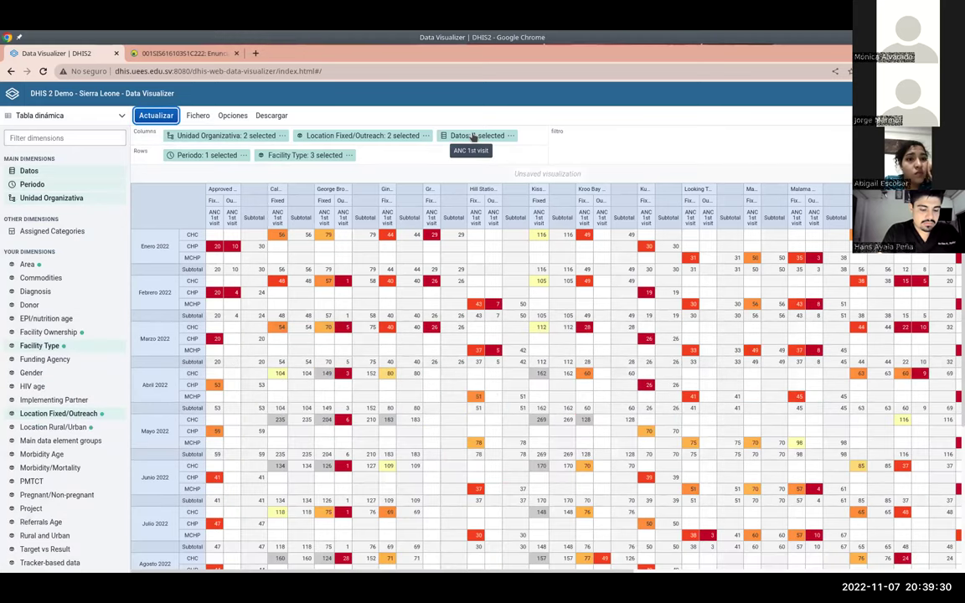
Step: Search the data items for Leprosy, replace ANC 1st visit with Leprosy new in the selected items, and update the table
click(471, 135)
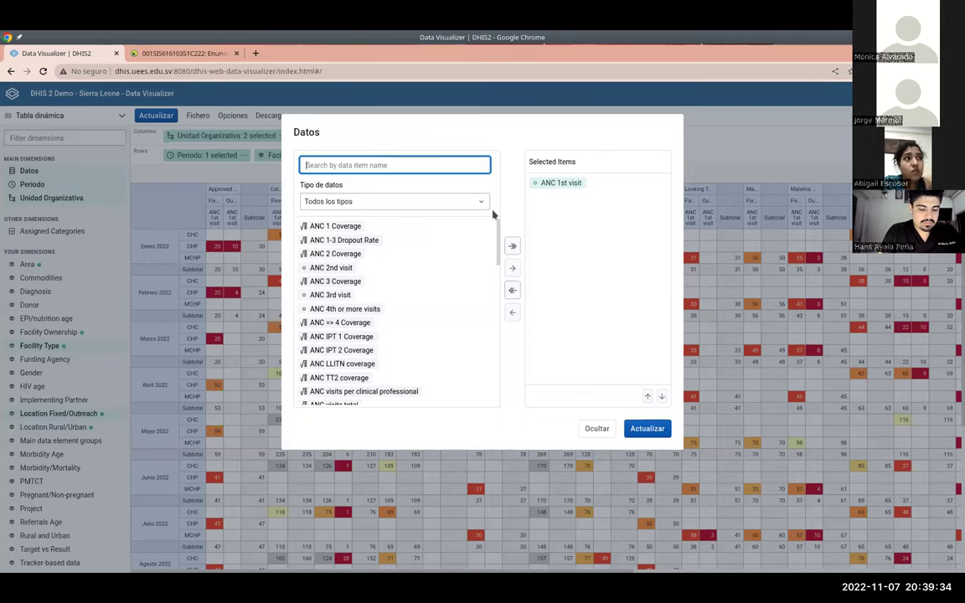
text(Lepros)
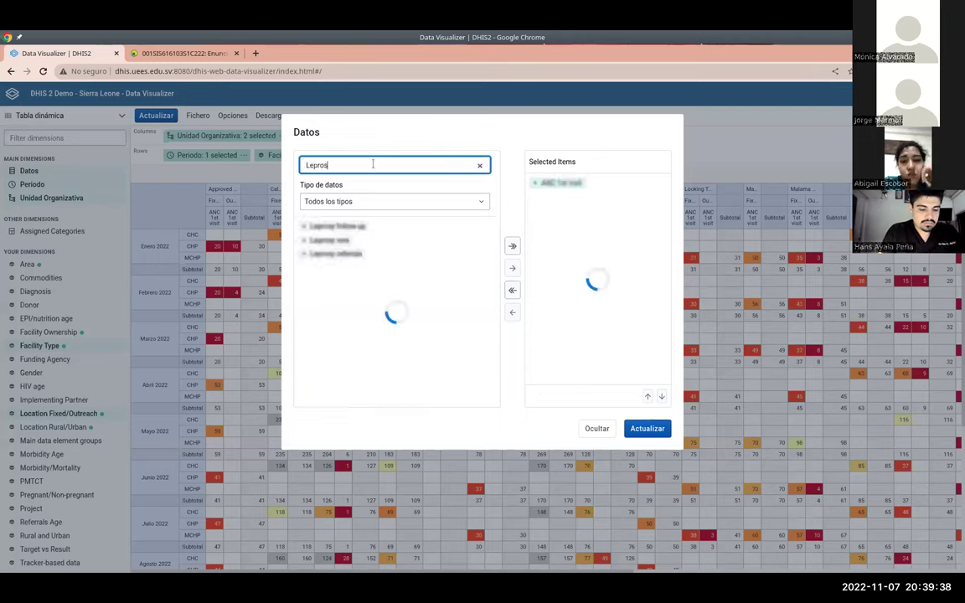
text(y)
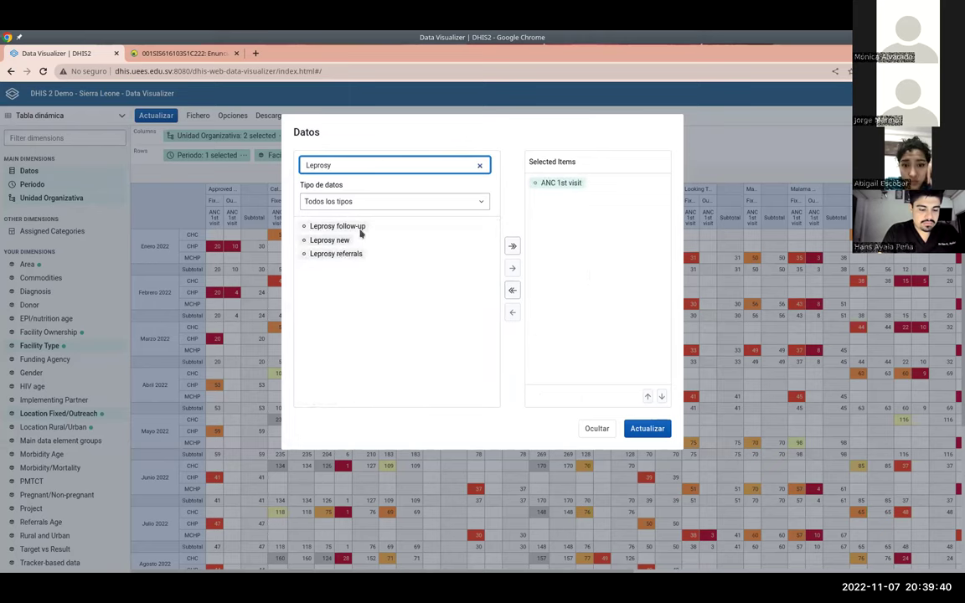
click(343, 241)
click(511, 269)
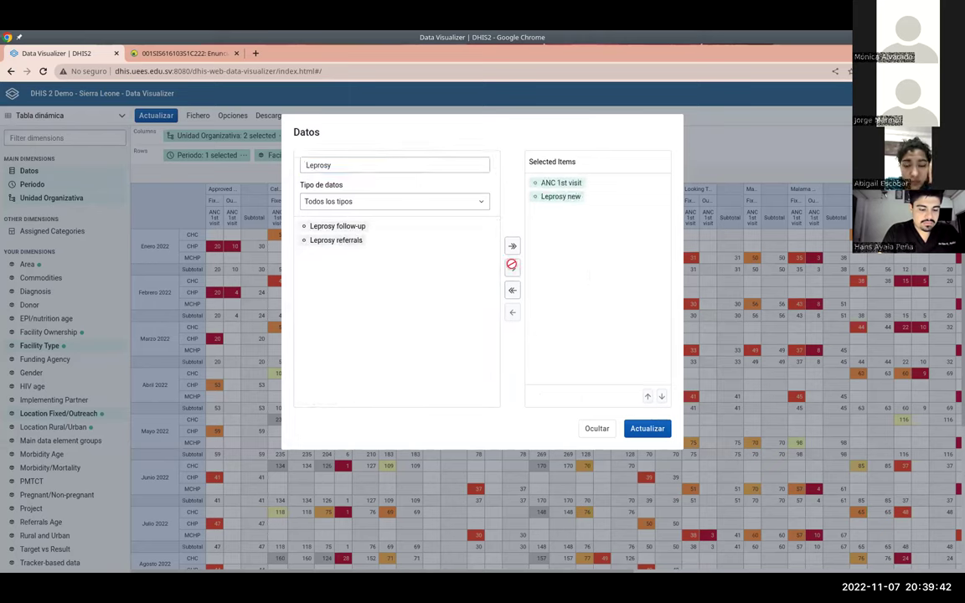
click(561, 184)
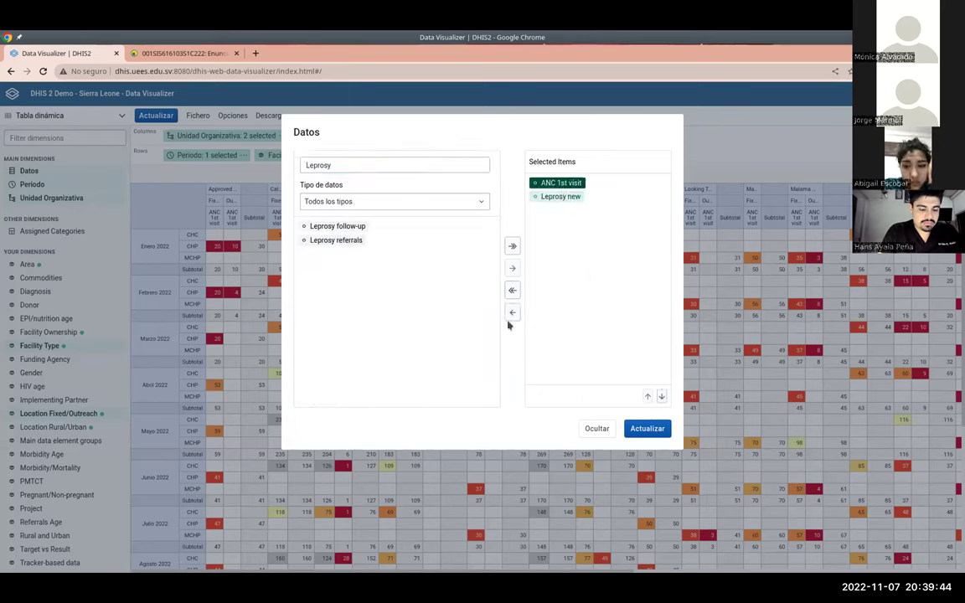
click(512, 312)
click(645, 429)
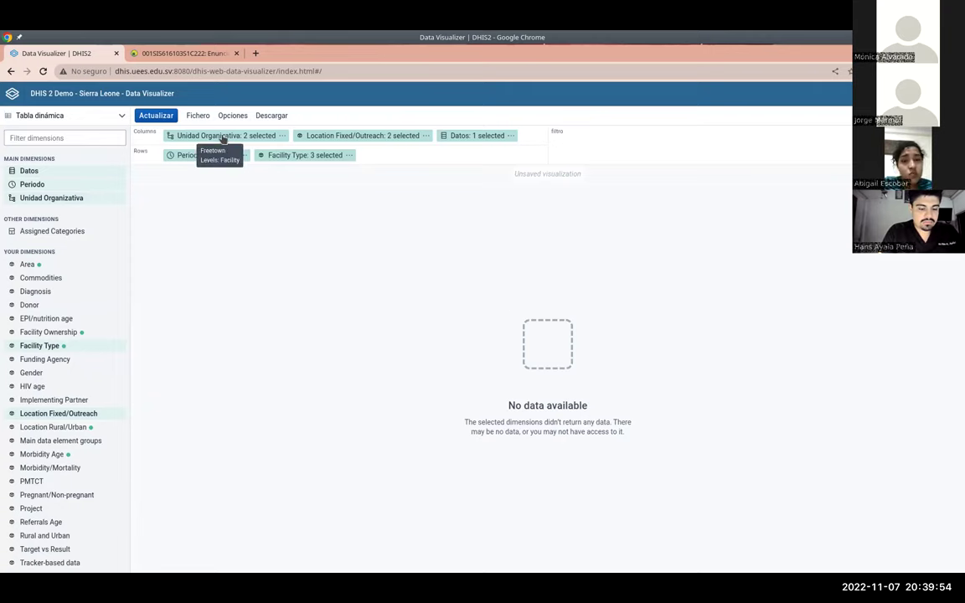
Step: Open the Unidad Organizativa selection and check the participant's exercise PDF for the required organisation unit
click(222, 136)
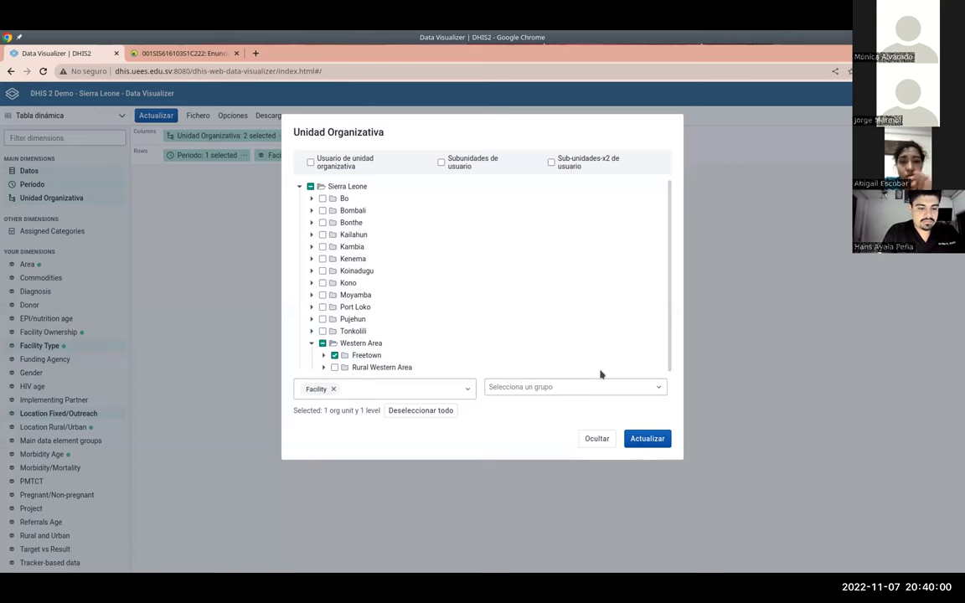
key(alt+Tab)
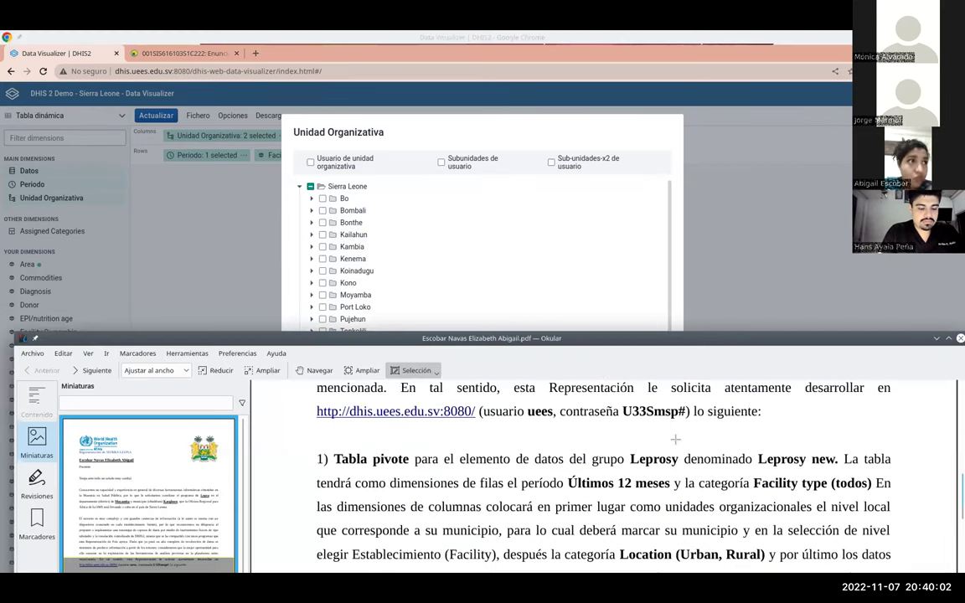
Step: Check the assigned district in the assignment letter, then select Moyamba as organisation unit and deselect Western Area and Freetown
scroll(675, 439, down, 3)
scroll(670, 436, up, 5)
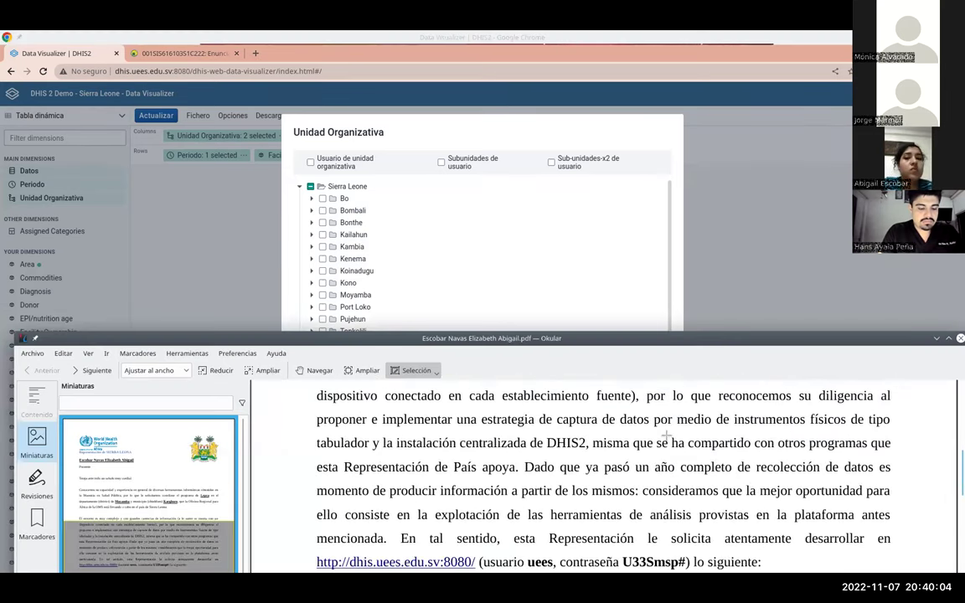
scroll(666, 435, up, 3)
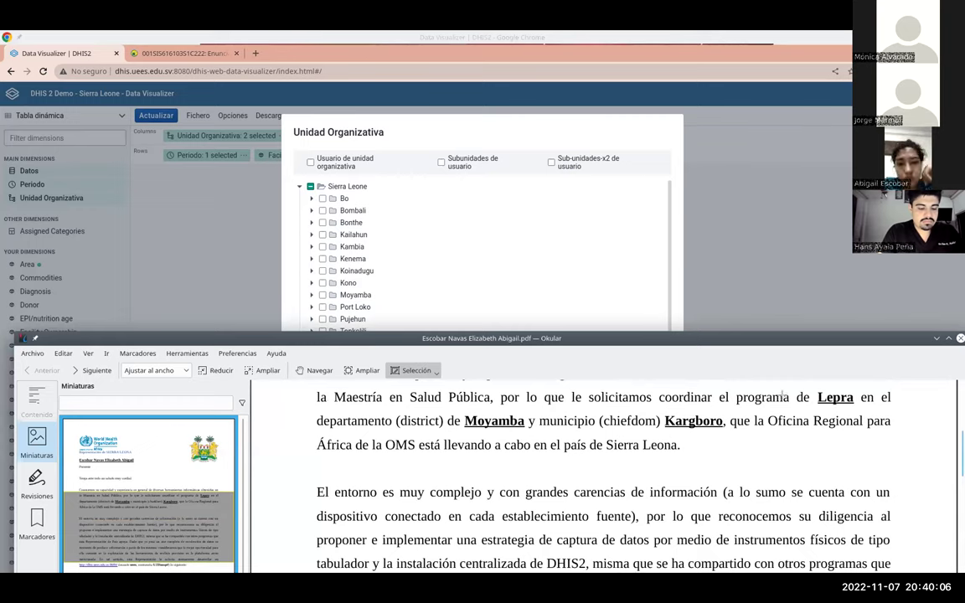
click(401, 132)
click(322, 295)
click(322, 344)
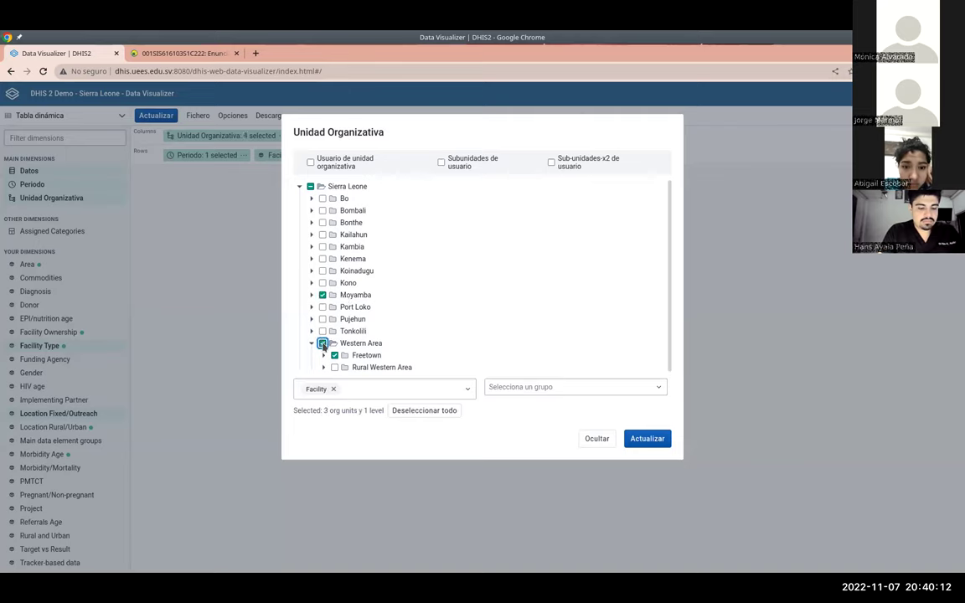
click(334, 356)
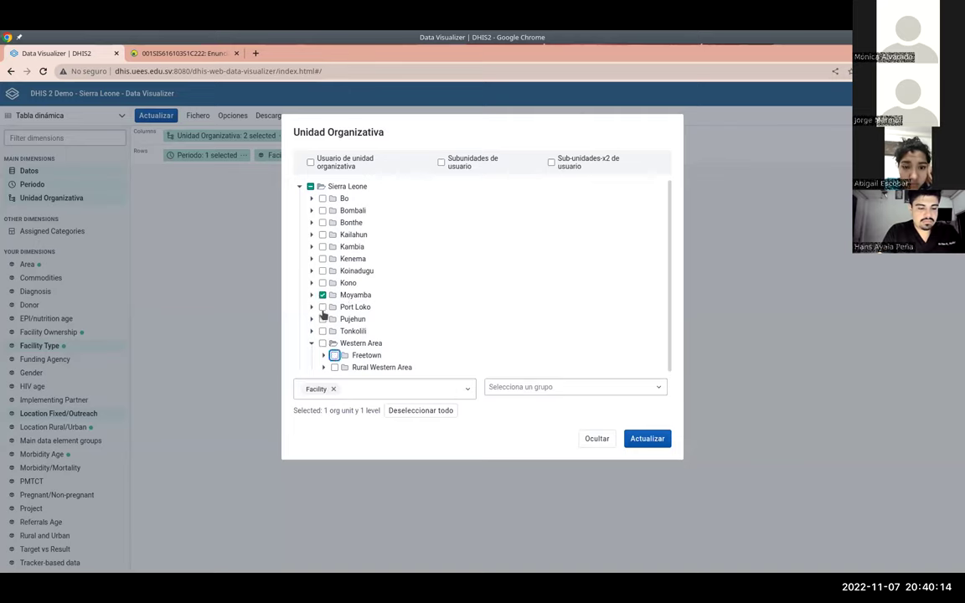
Step: Add the Kargboro chiefdom under Moyamba to the organisation units and update the pivot table
click(312, 296)
scroll(366, 320, down, 1)
scroll(364, 325, down, 1)
click(334, 272)
click(653, 440)
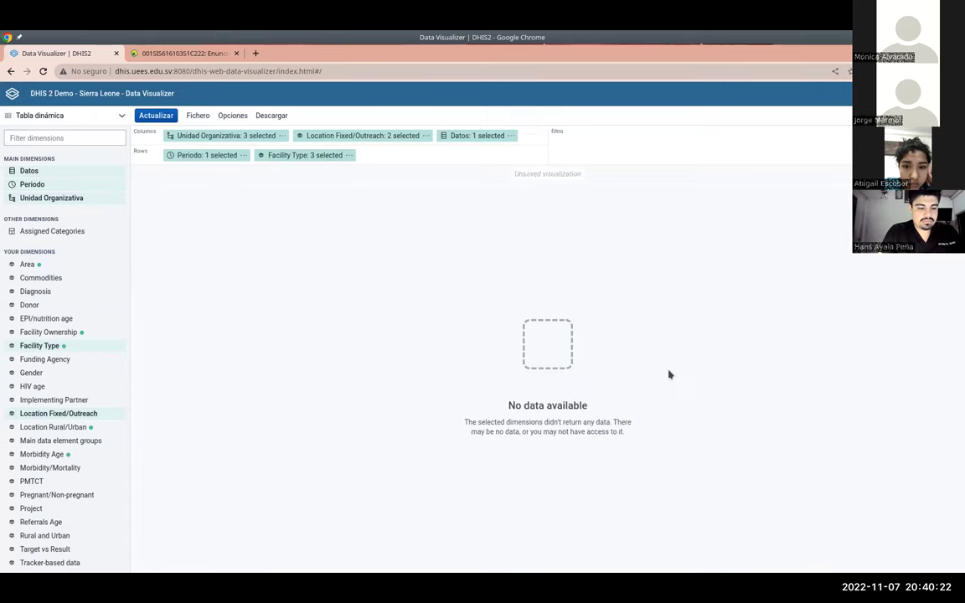
Step: Check the selected data items and try to change the row period to the yearly option Últimos 5 años
click(463, 136)
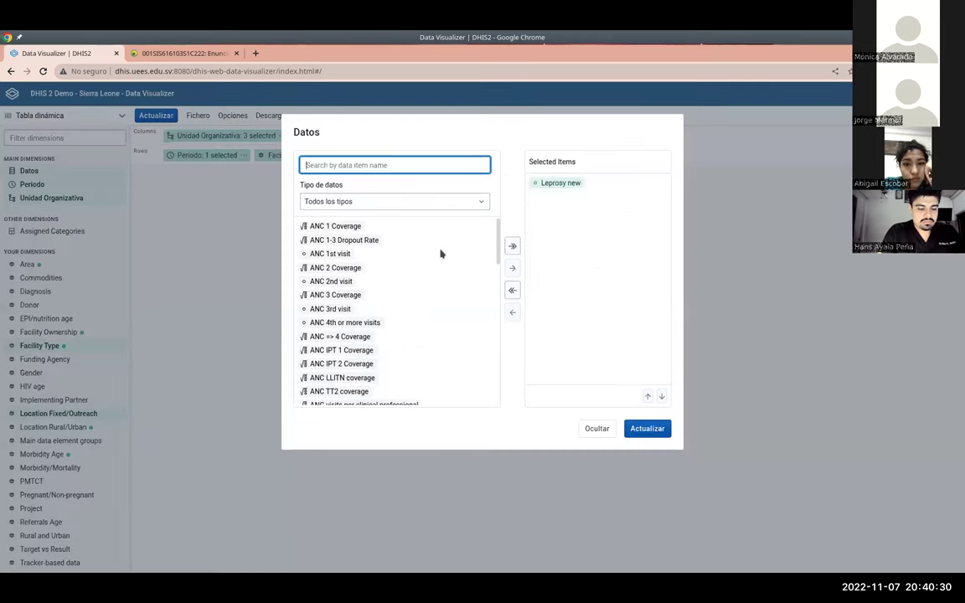
click(597, 430)
click(201, 157)
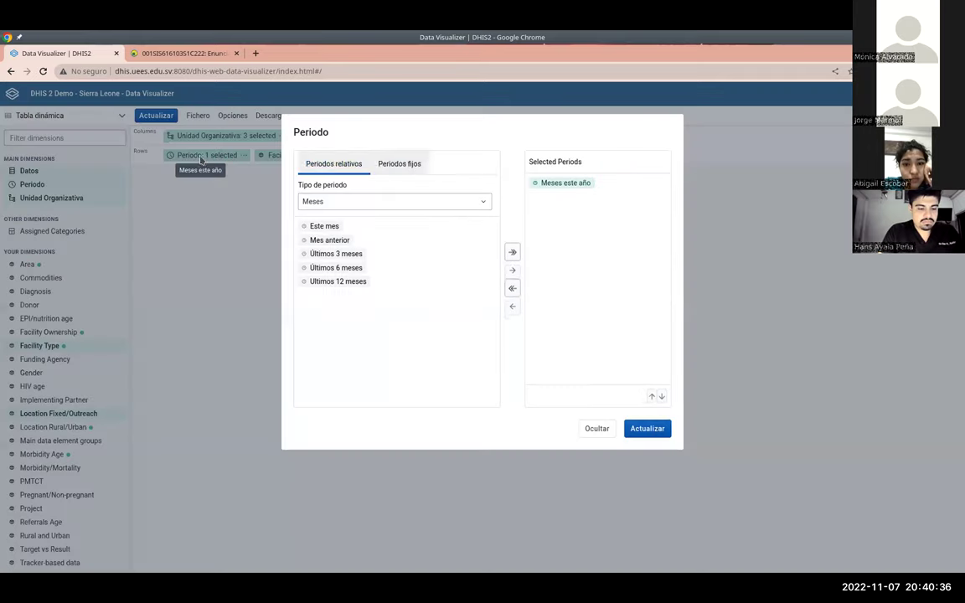
click(374, 202)
click(338, 346)
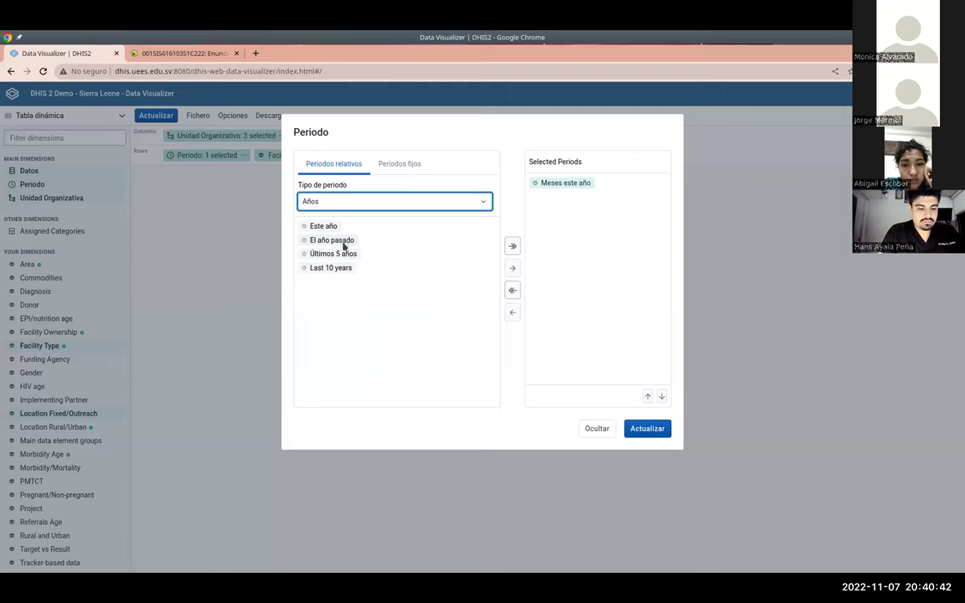
click(335, 253)
click(647, 428)
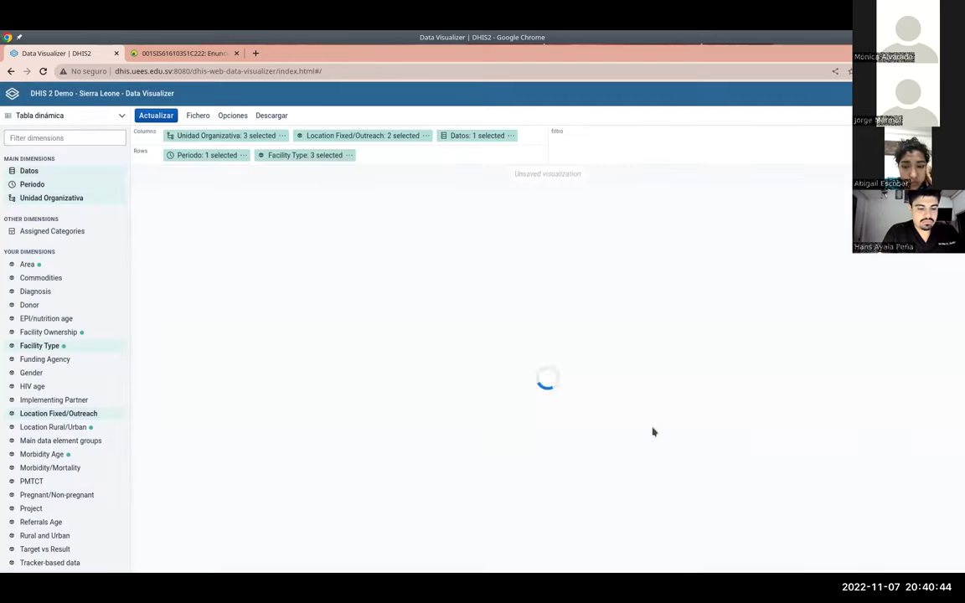
Step: Replace the row period Meses este año with the relative period Últimos 5 años and update the table
click(216, 157)
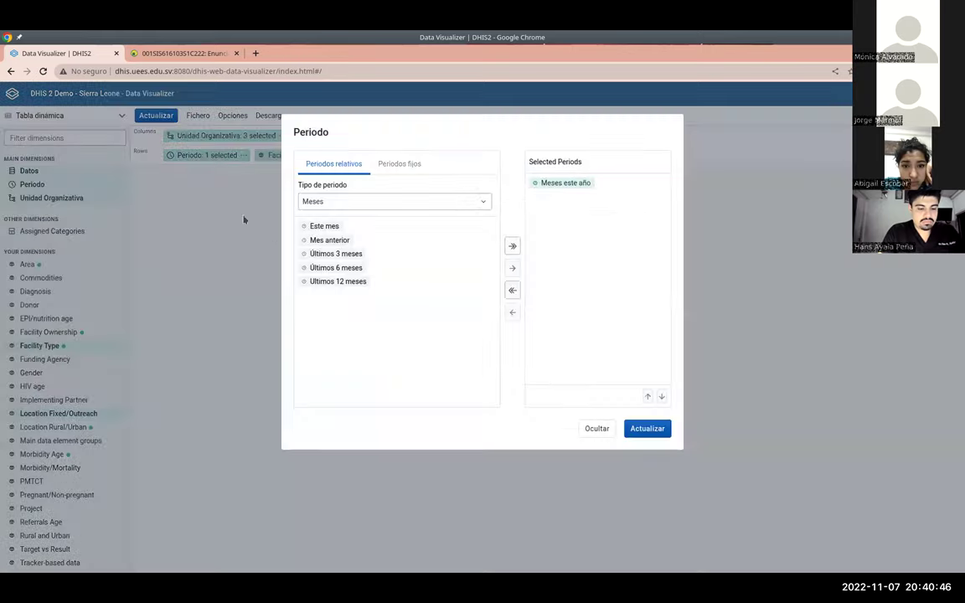
click(344, 203)
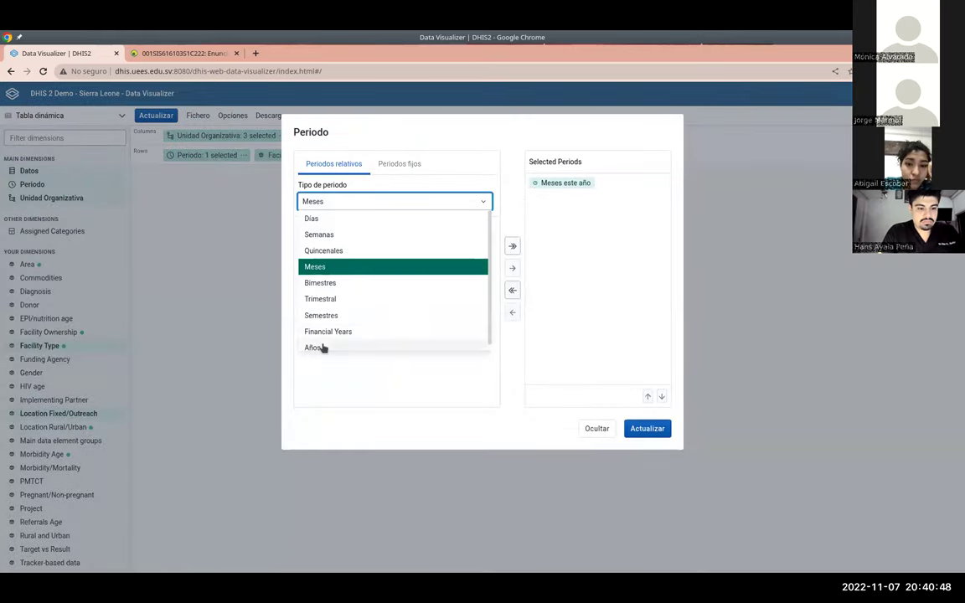
click(322, 347)
click(336, 254)
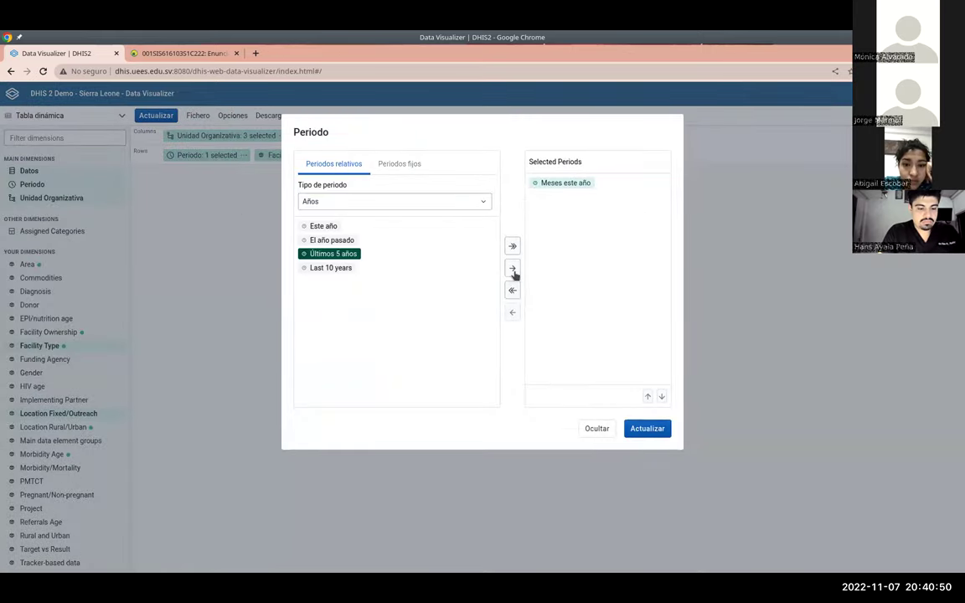
click(513, 269)
click(552, 184)
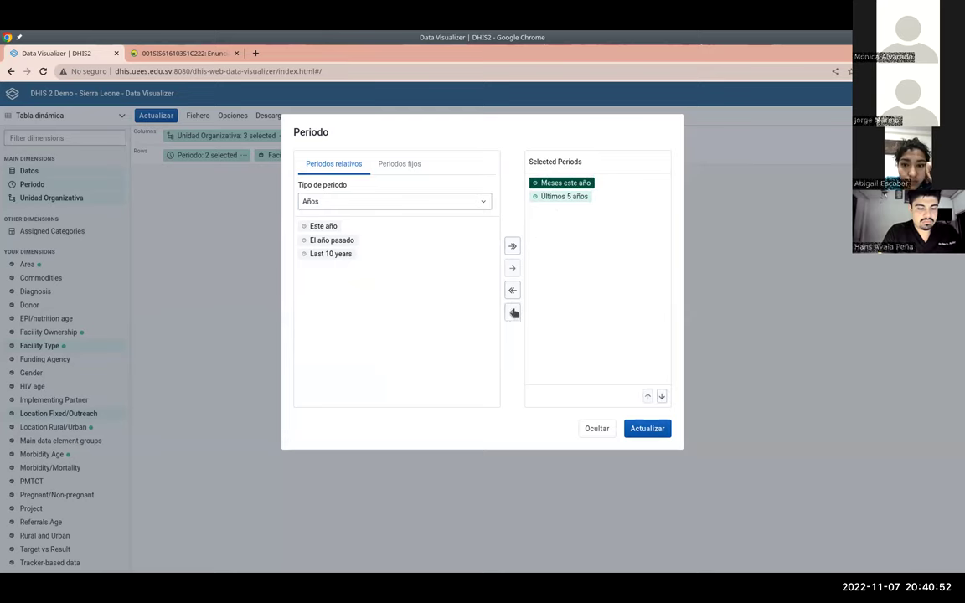
click(514, 312)
click(642, 428)
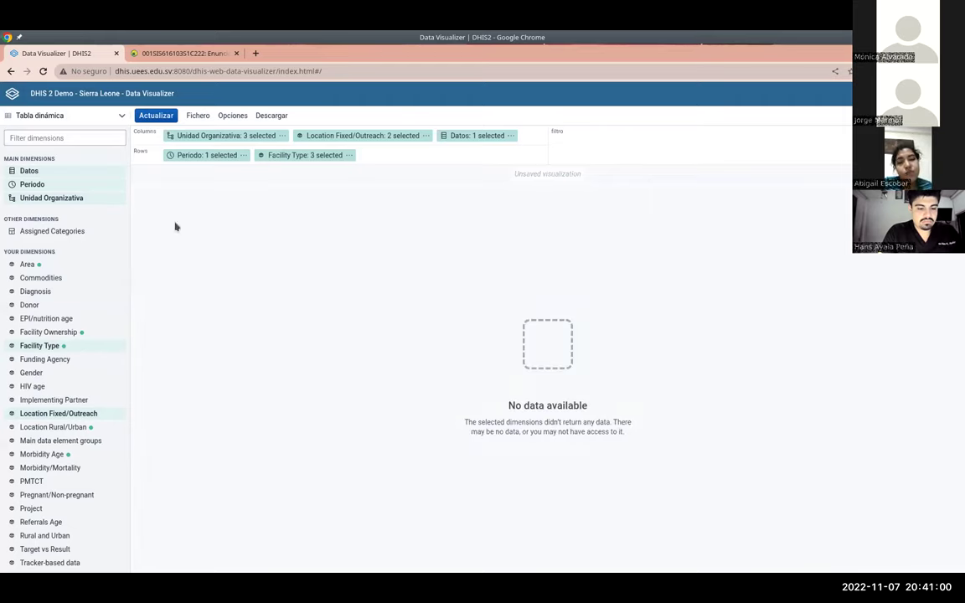
Step: Search the data items for "lepro", add Leprosy follow-up to the selection and update the table
click(470, 138)
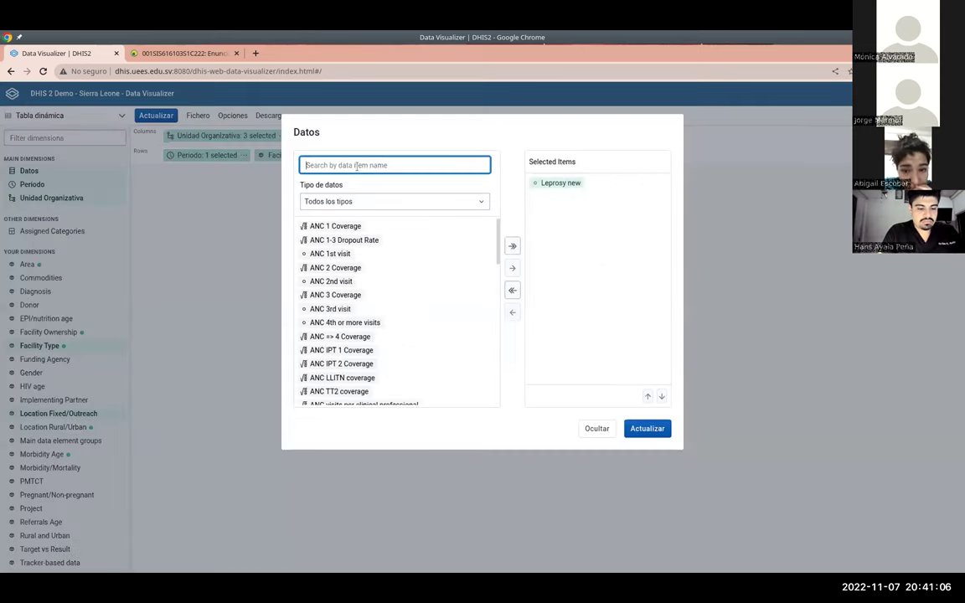
text(lepro)
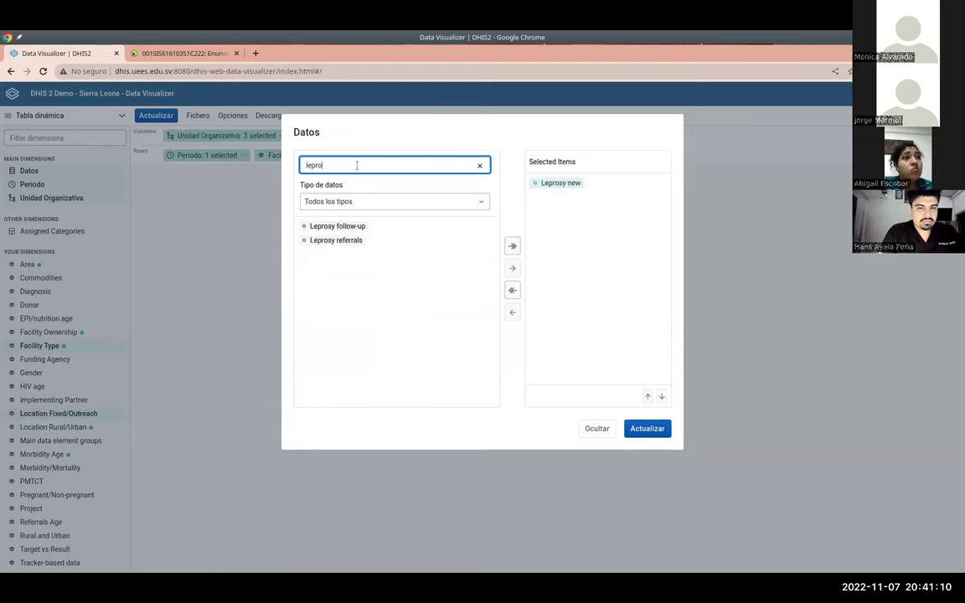
click(356, 226)
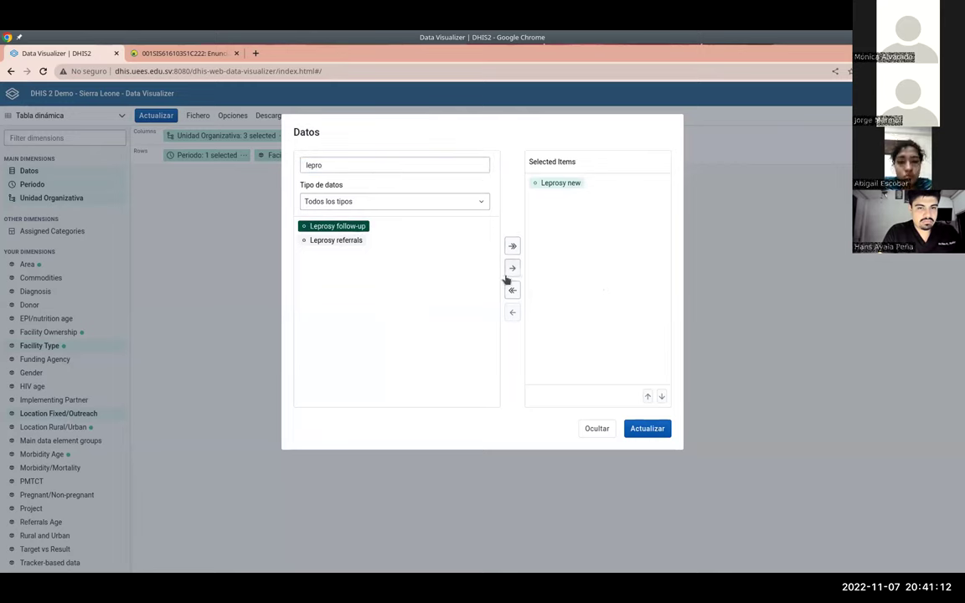
click(513, 268)
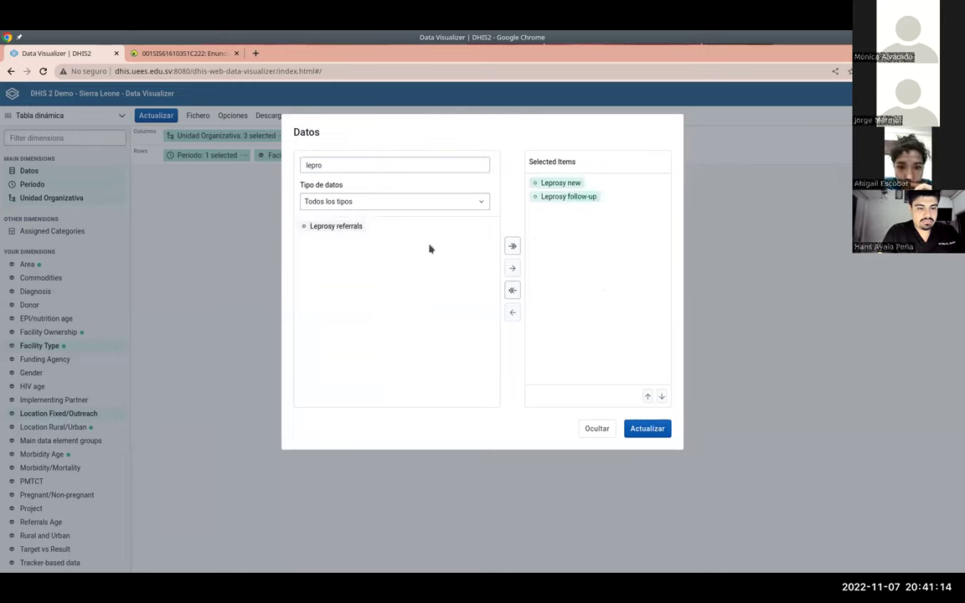
click(551, 184)
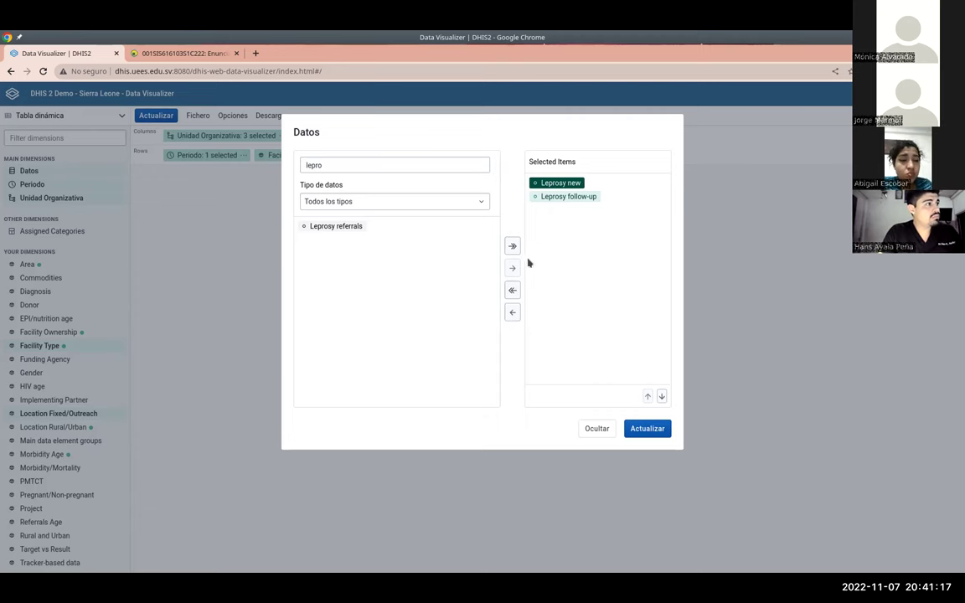
click(647, 428)
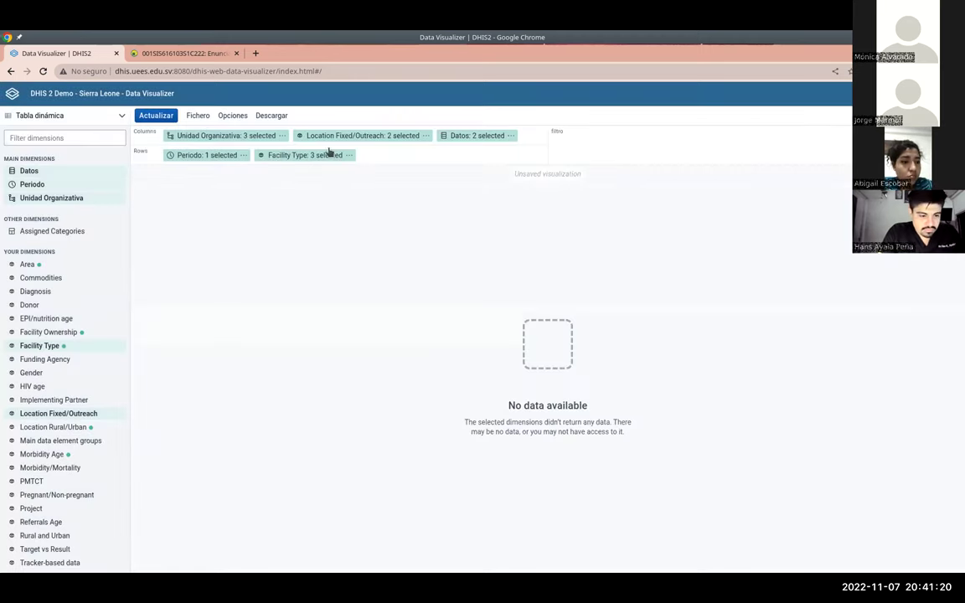
Step: In the organisation units, deselect Moyamba, select Sierra Leone, remove the Facility level and update the table
click(233, 139)
scroll(369, 280, down, 3)
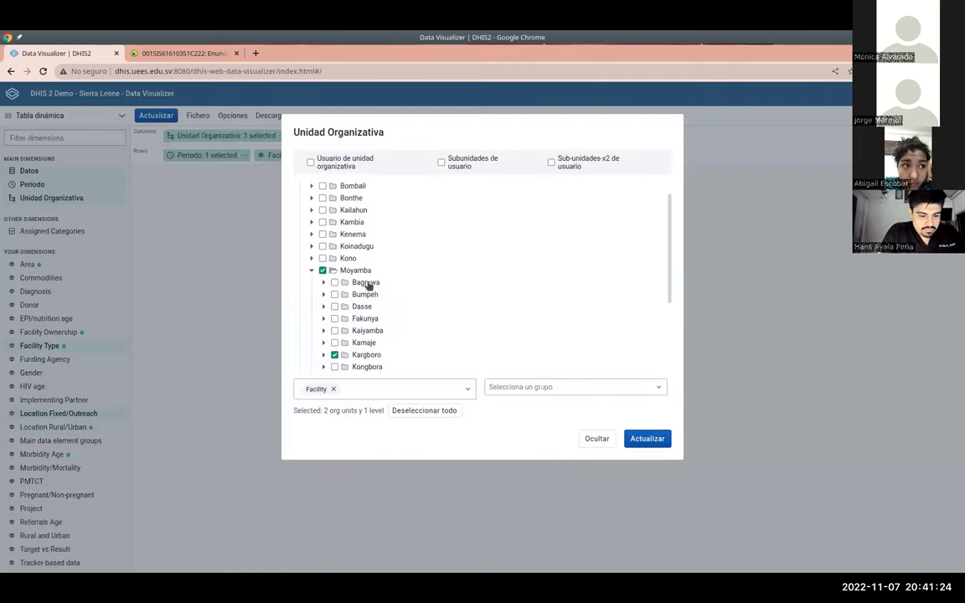
scroll(350, 276, up, 2)
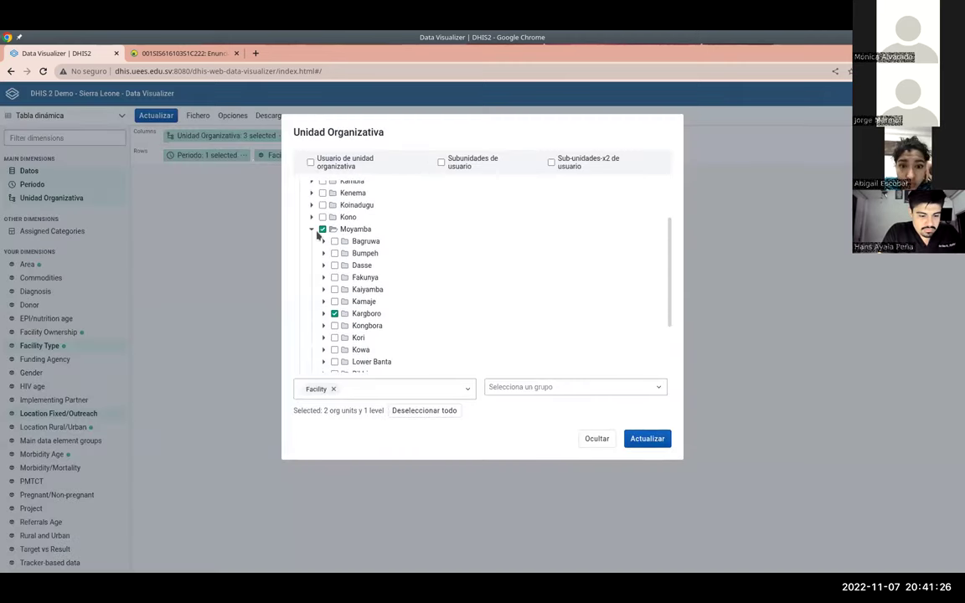
click(323, 230)
scroll(368, 268, up, 2)
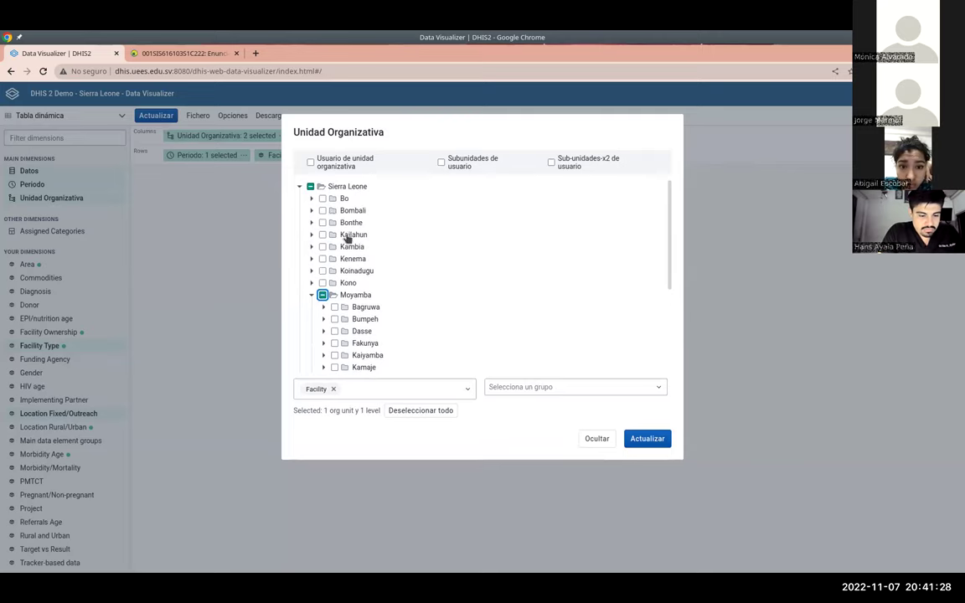
click(310, 186)
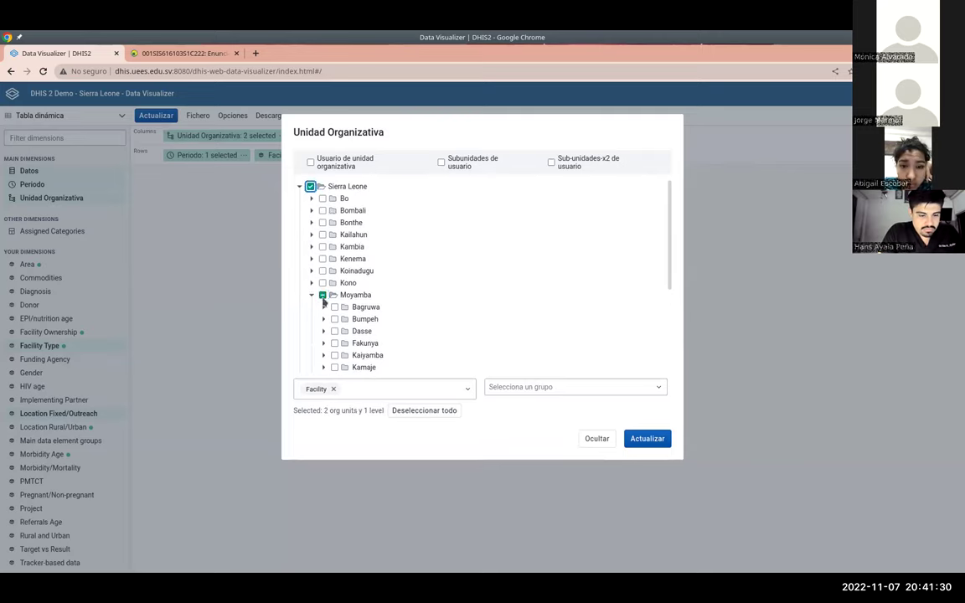
click(333, 389)
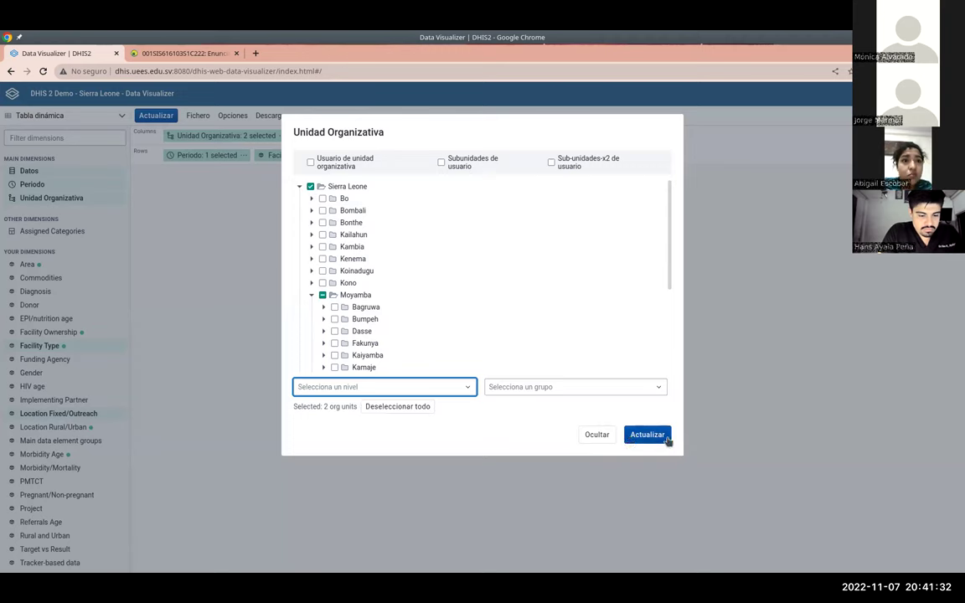
click(647, 435)
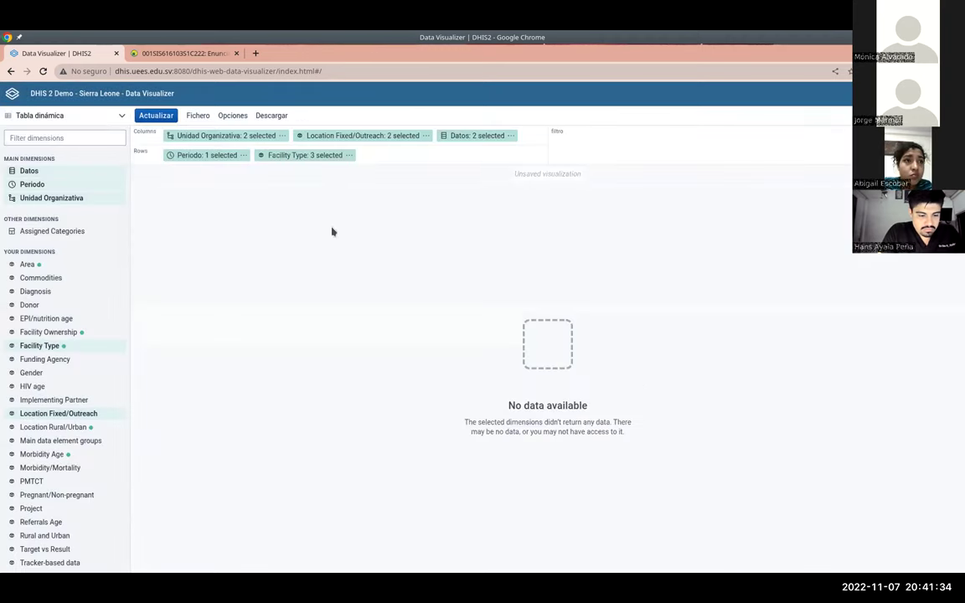
Step: Search the data items for "leprosy" and add Leprosy referrals to the selected items
click(465, 136)
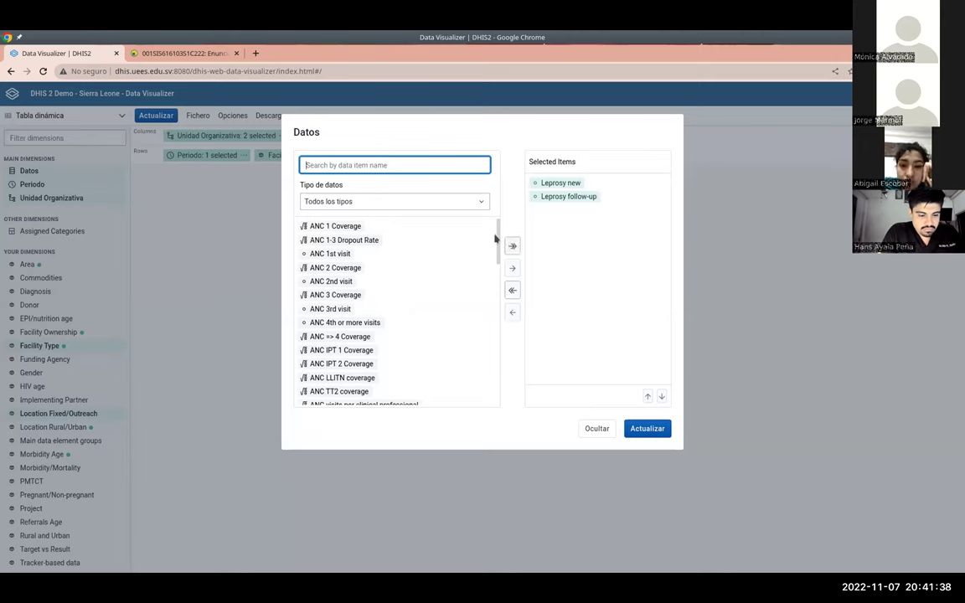
mouse_move(497, 265)
mouse_down()
mouse_move(493, 362)
mouse_move(508, 267)
mouse_up()
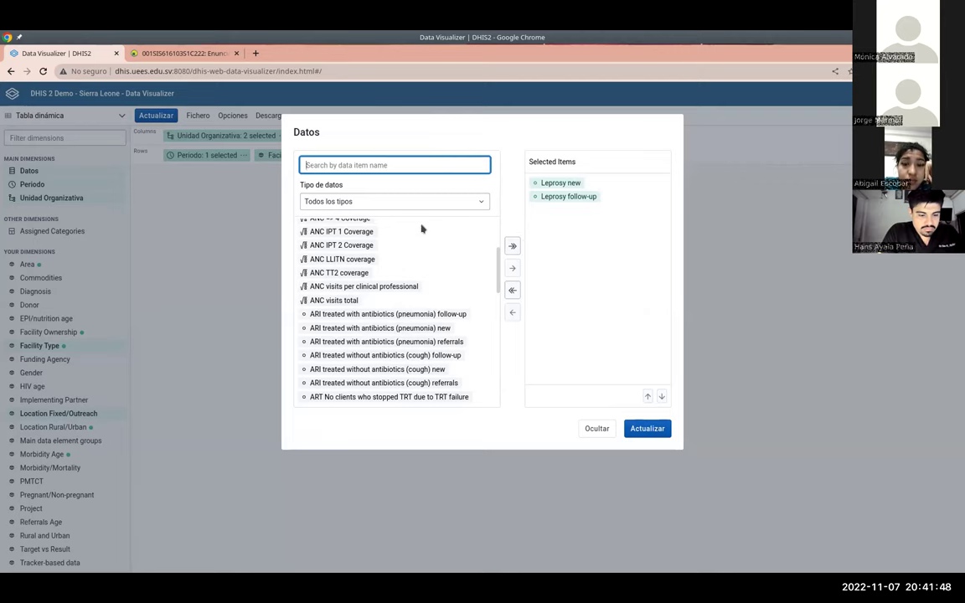
scroll(471, 280, up, 3)
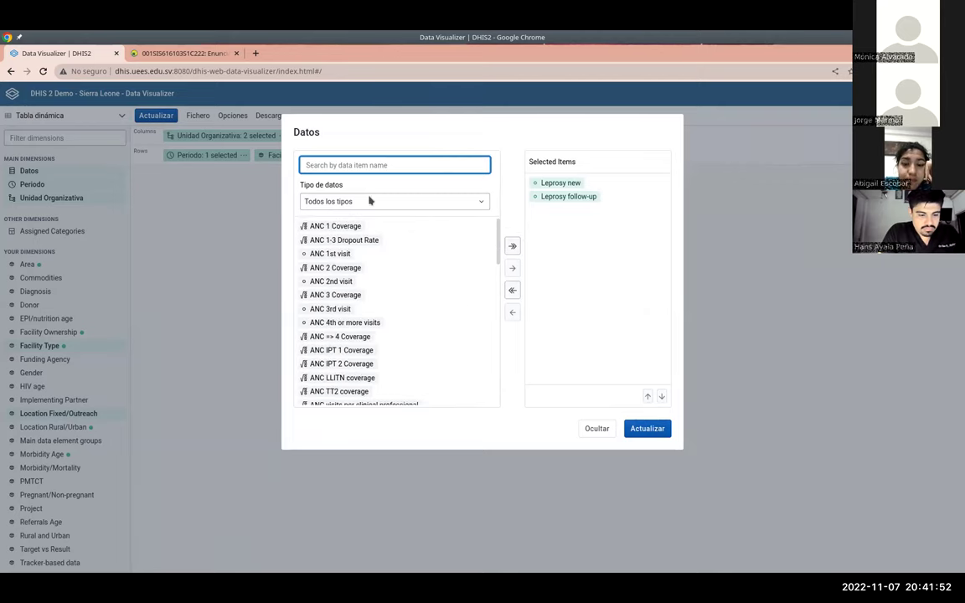
text(leprosy)
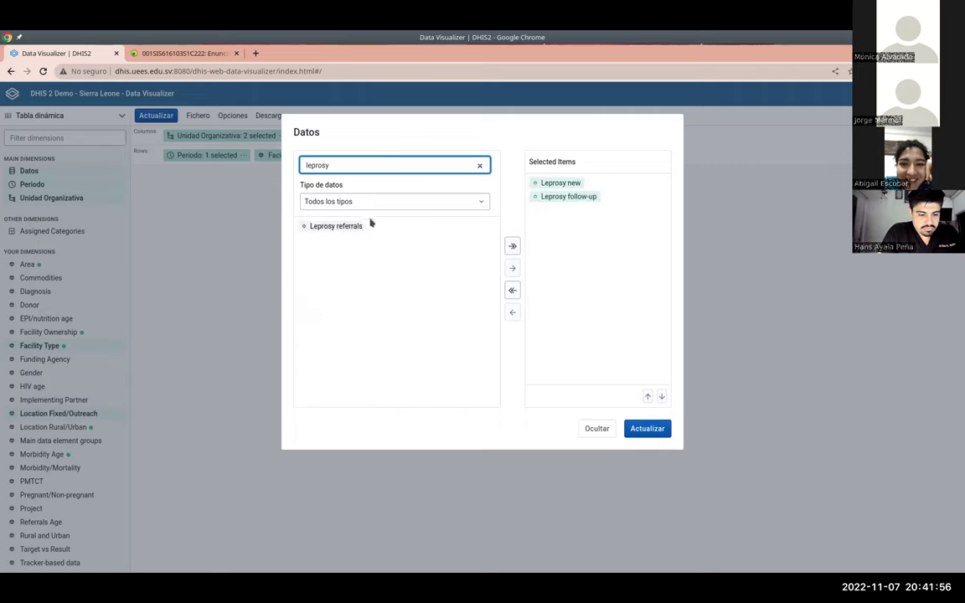
click(354, 231)
click(512, 268)
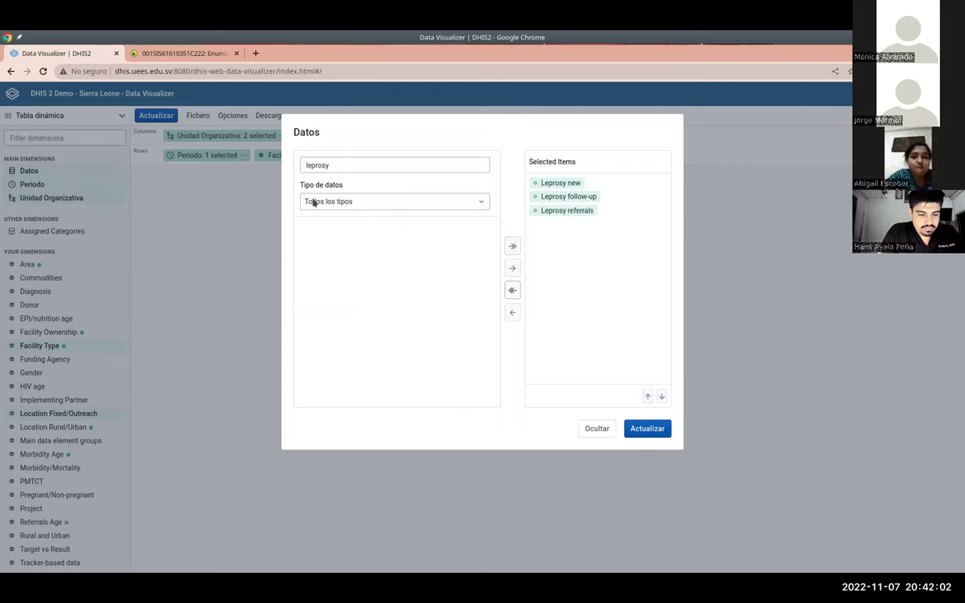
Step: Clear the data item search and add Acute Flaccid Paralysis (AFP) new to the selected items
double_click(357, 163)
click(358, 163)
double_click(360, 165)
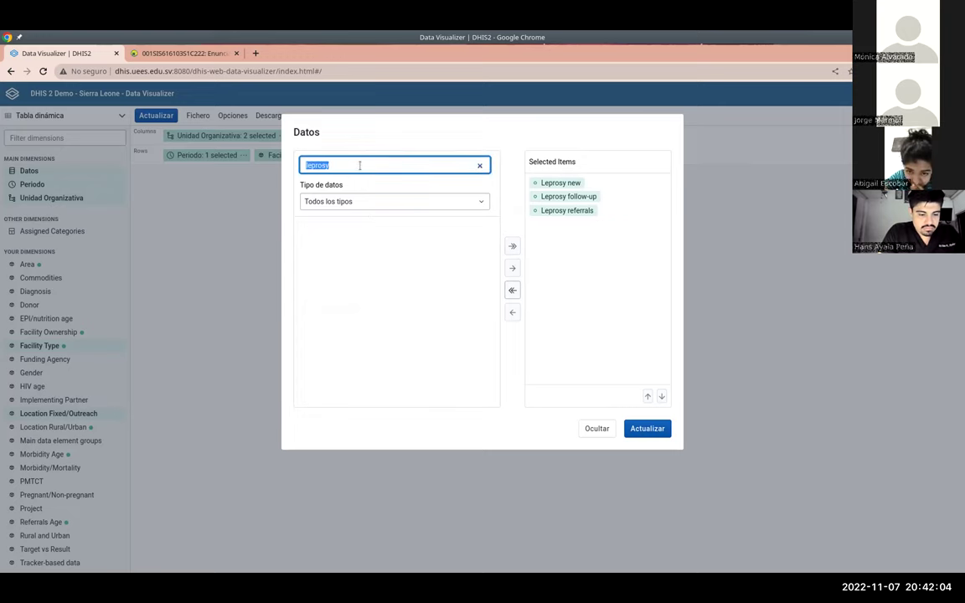
key(BackSpace)
click(456, 201)
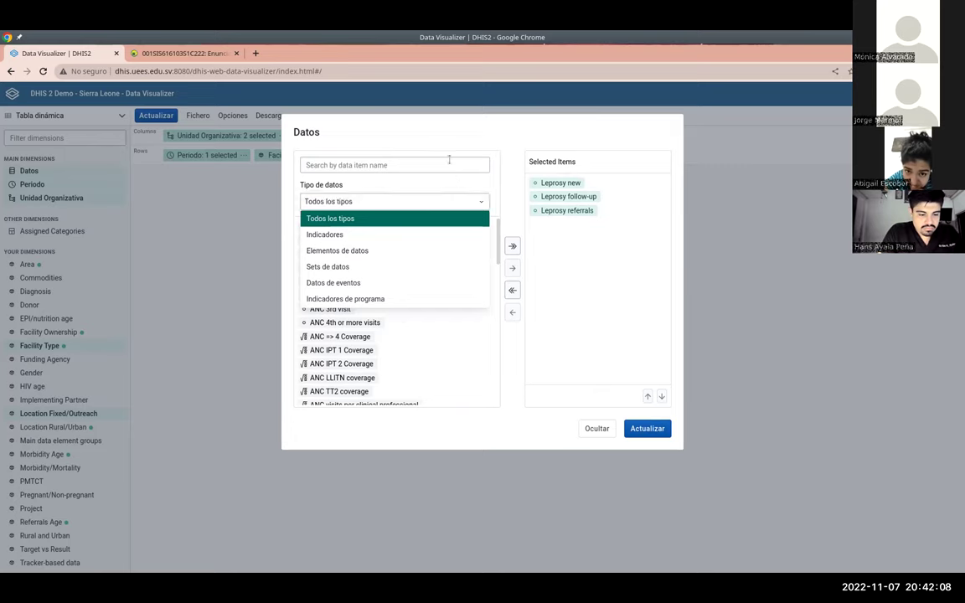
click(448, 162)
drag(497, 227, 491, 372)
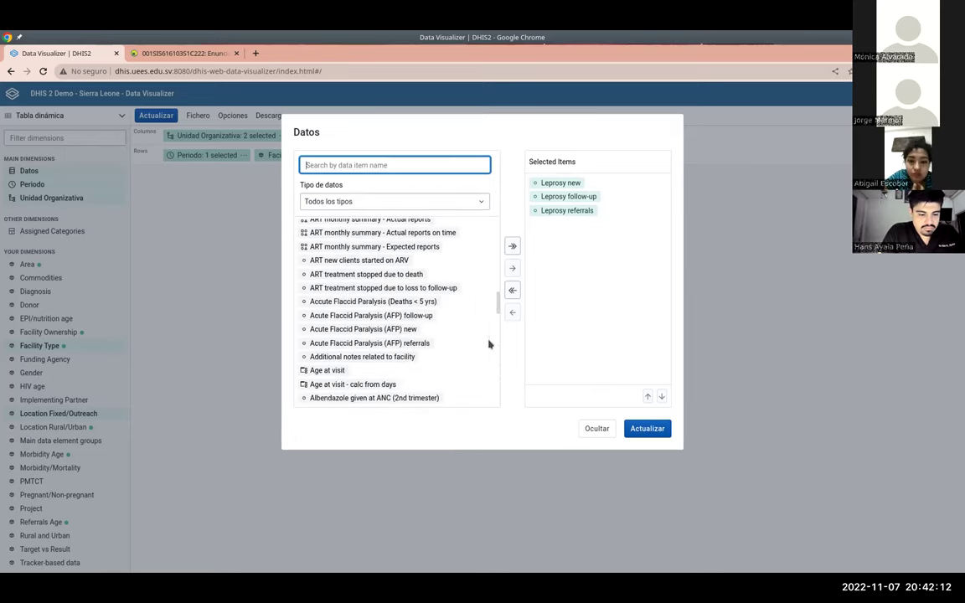
scroll(489, 344, down, 2)
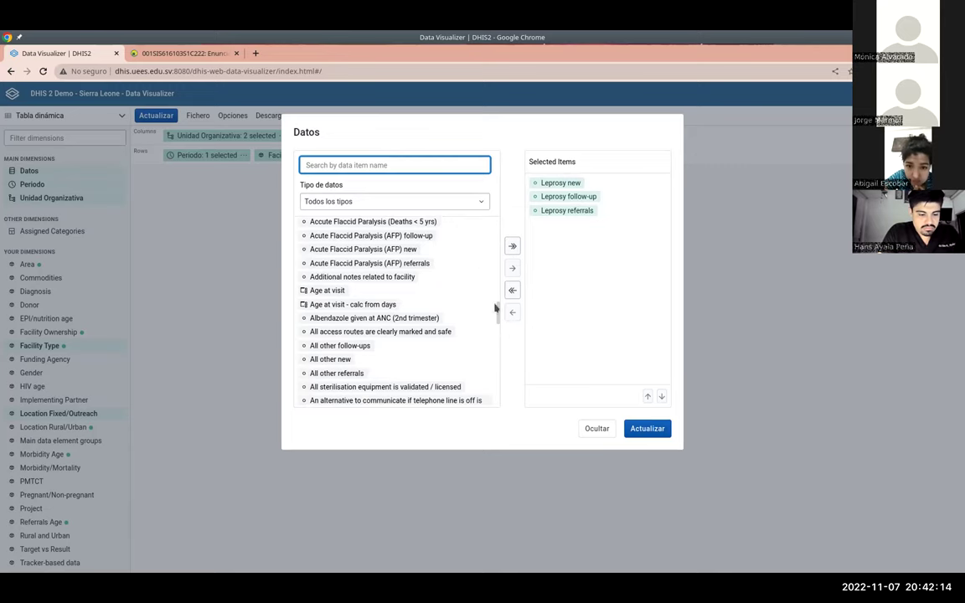
scroll(455, 345, up, 3)
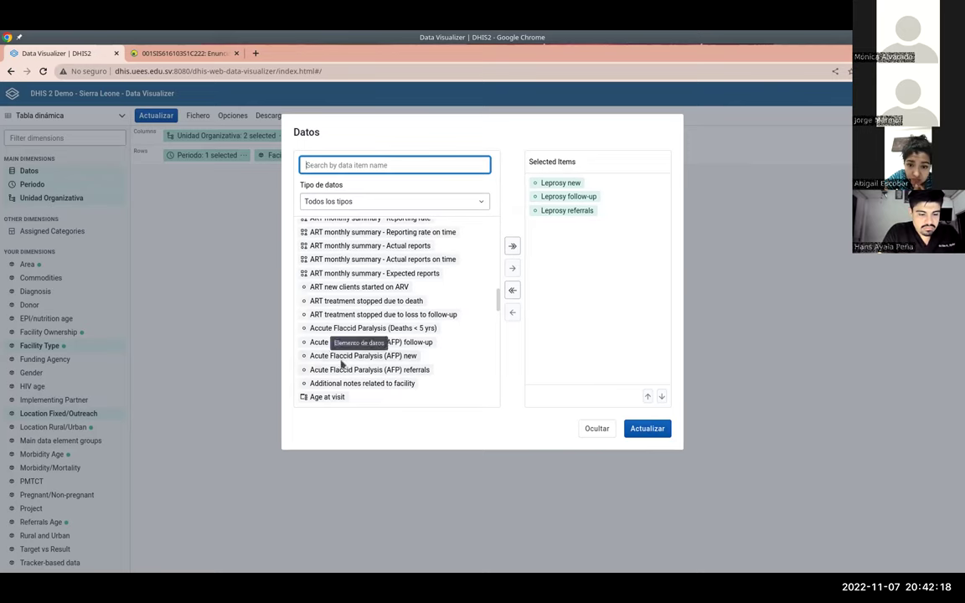
click(367, 356)
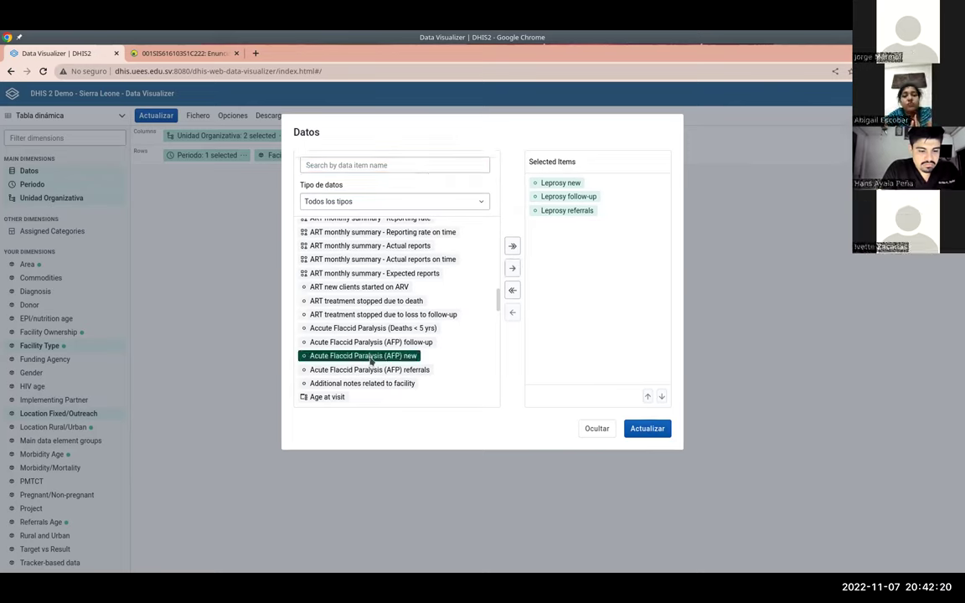
click(513, 271)
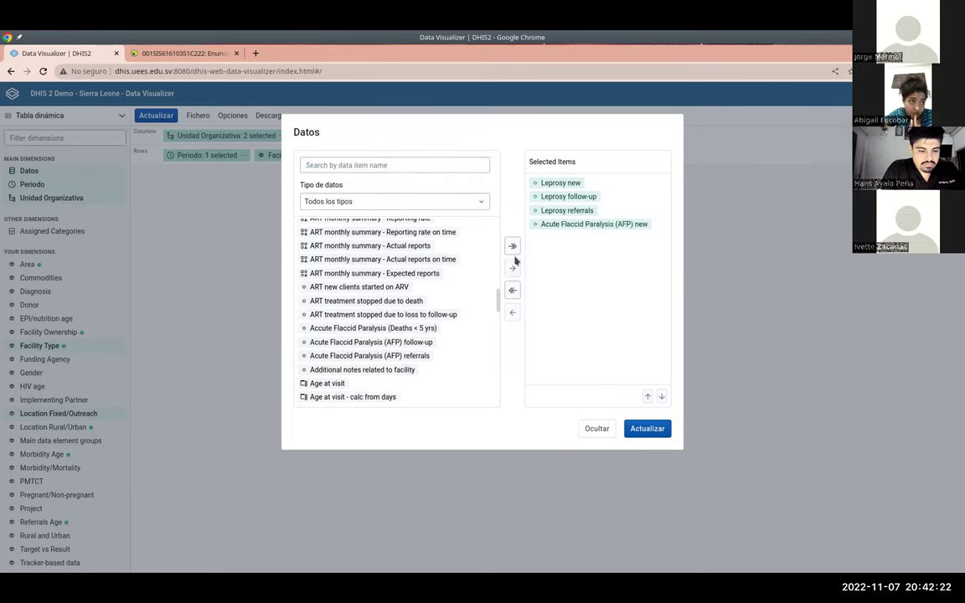
Step: Remove Leprosy new, Leprosy follow-up and Leprosy referrals from the selected data items and update the table
click(577, 186)
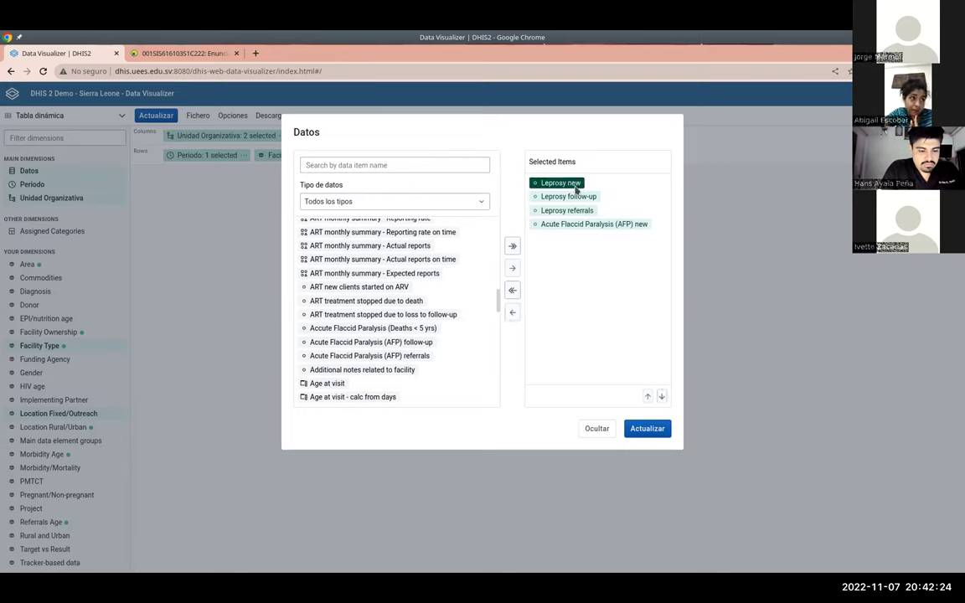
shift+click(575, 211)
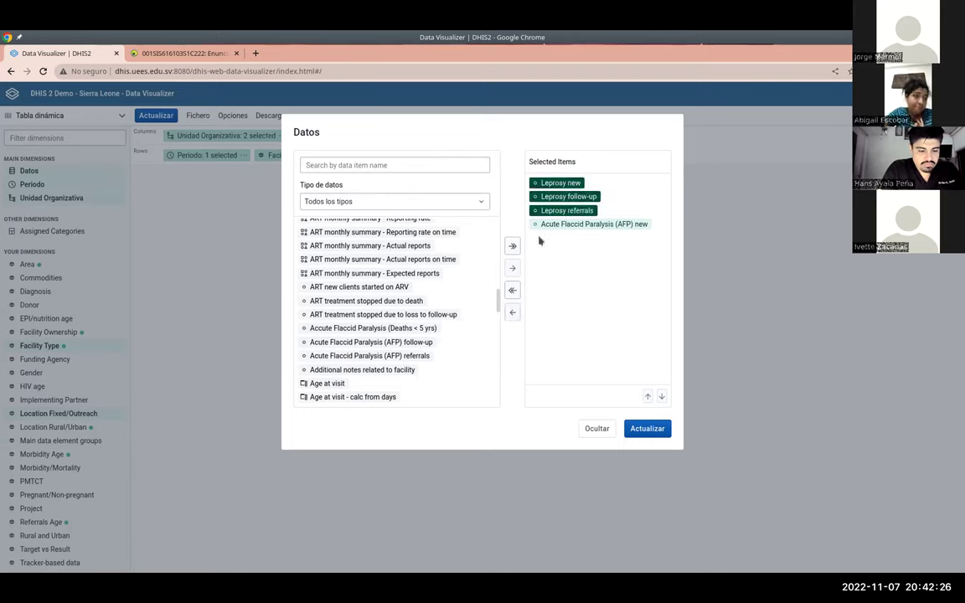
click(513, 311)
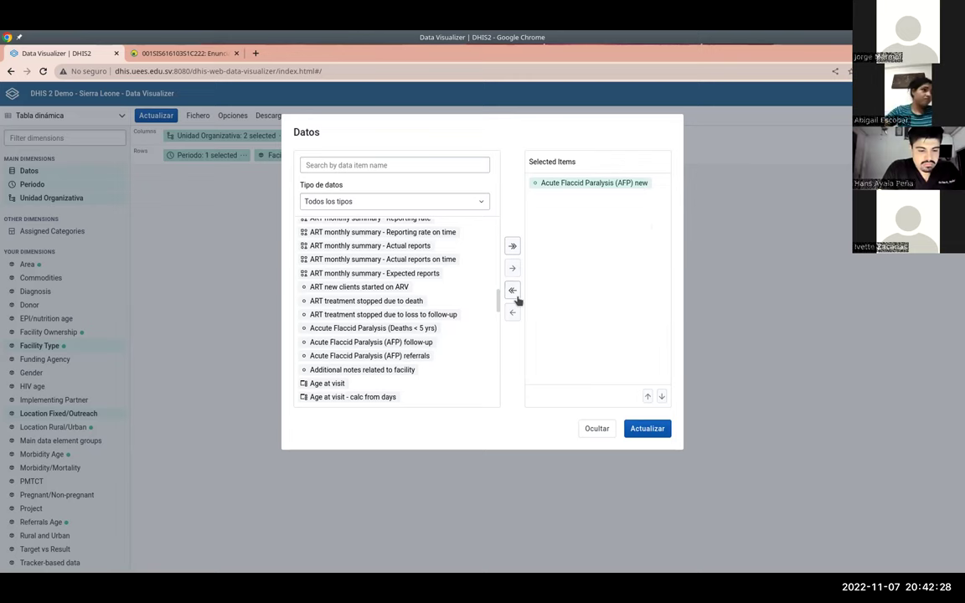
click(653, 428)
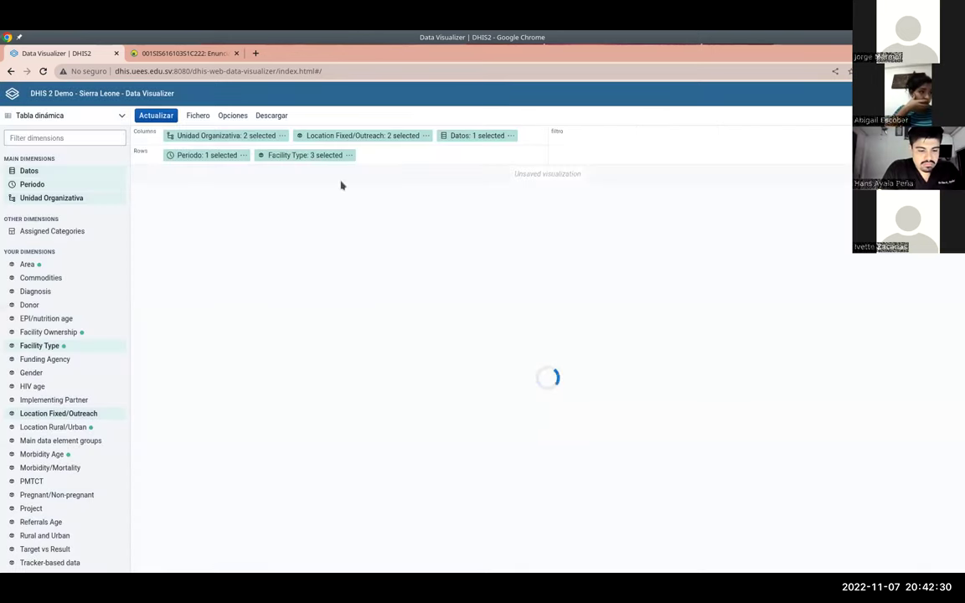
Step: Review which organisation units are selected in the column dimension and update the table
click(238, 141)
scroll(399, 316, down, 2)
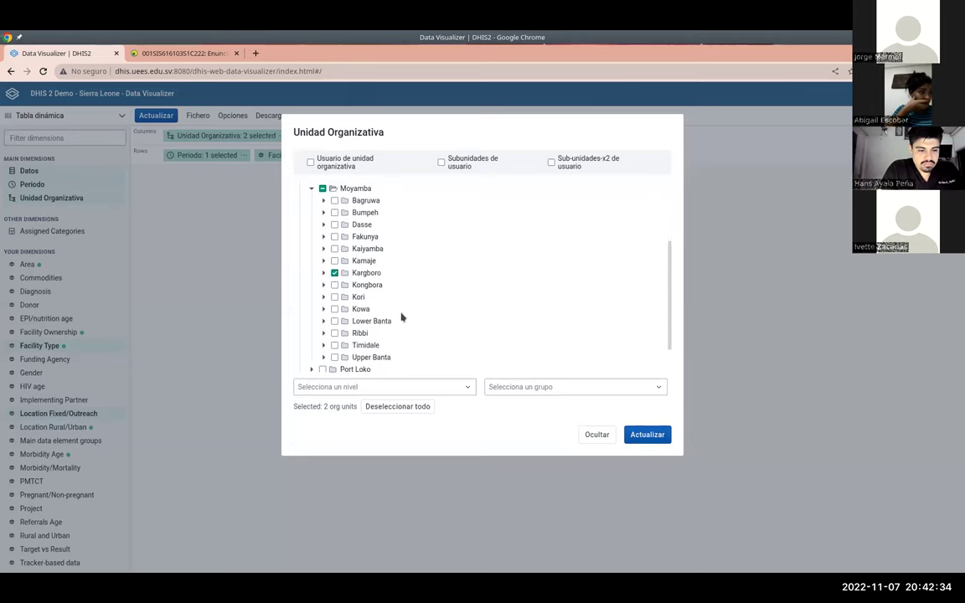
scroll(414, 324, down, 1)
scroll(447, 349, up, 2)
click(645, 434)
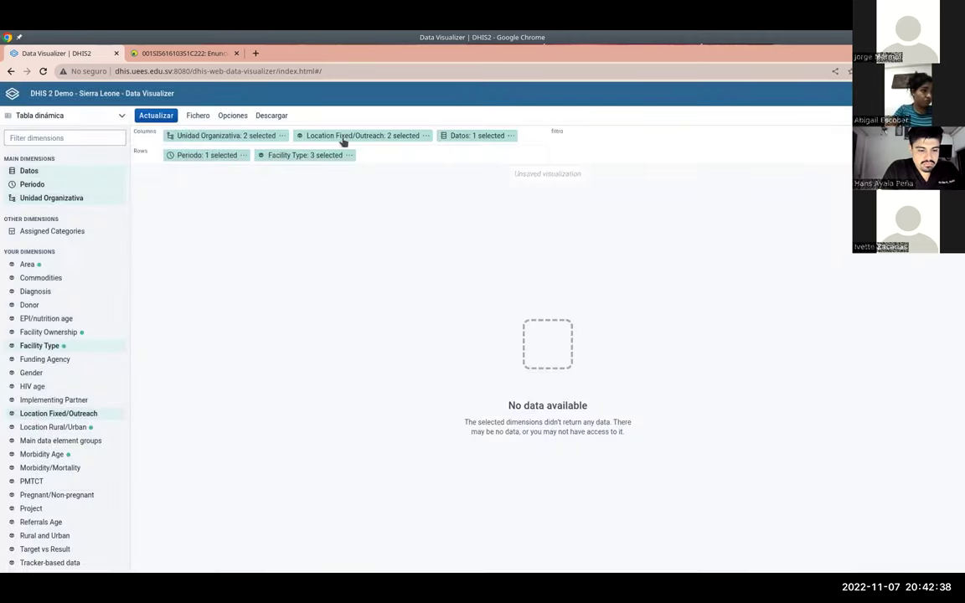
Step: Replace the data item Acute Flaccid Paralysis (AFP) new with Anaemia new and update the table
click(464, 138)
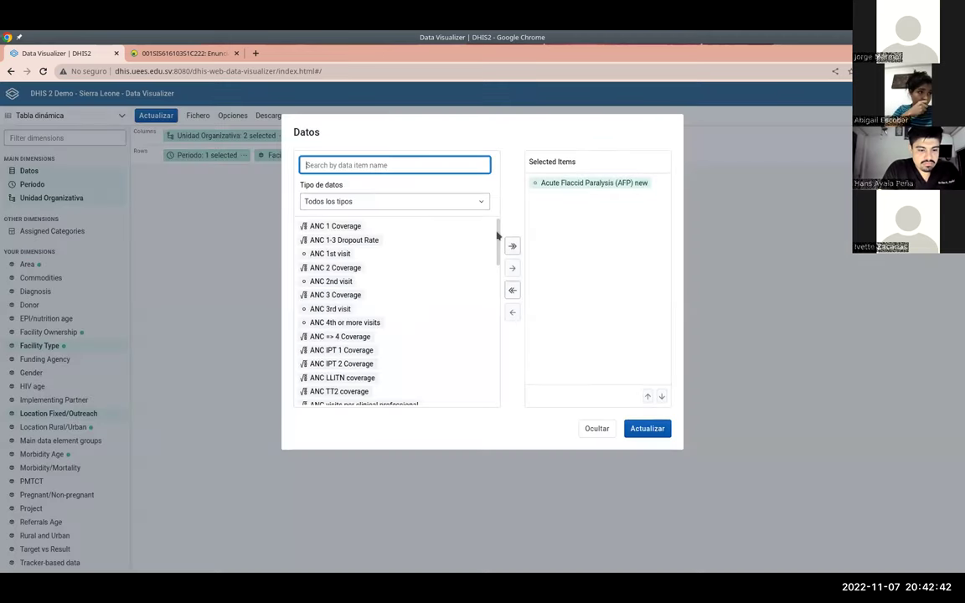
scroll(498, 237, down, 6)
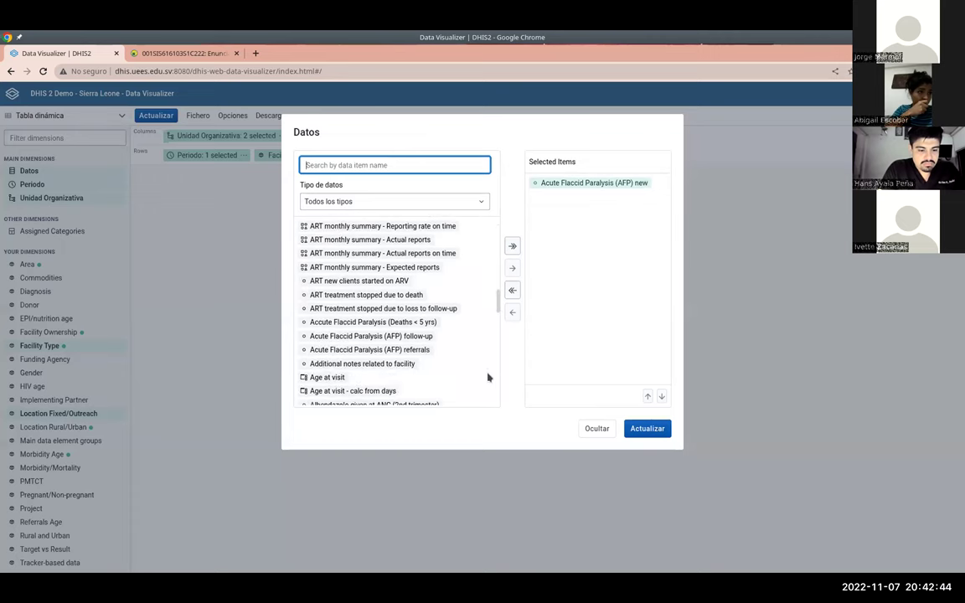
scroll(489, 378, down, 2)
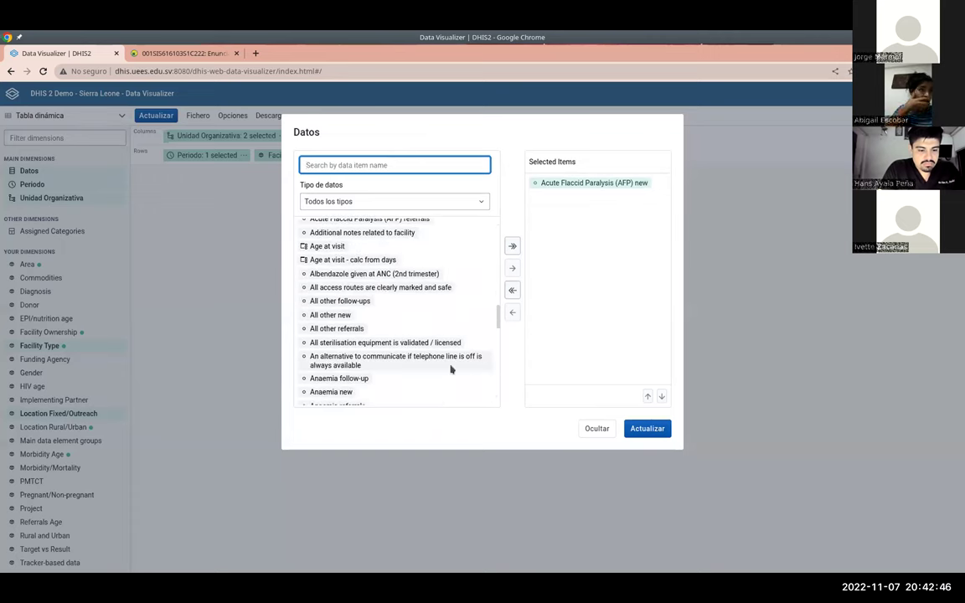
scroll(427, 353, down, 2)
scroll(423, 350, down, 8)
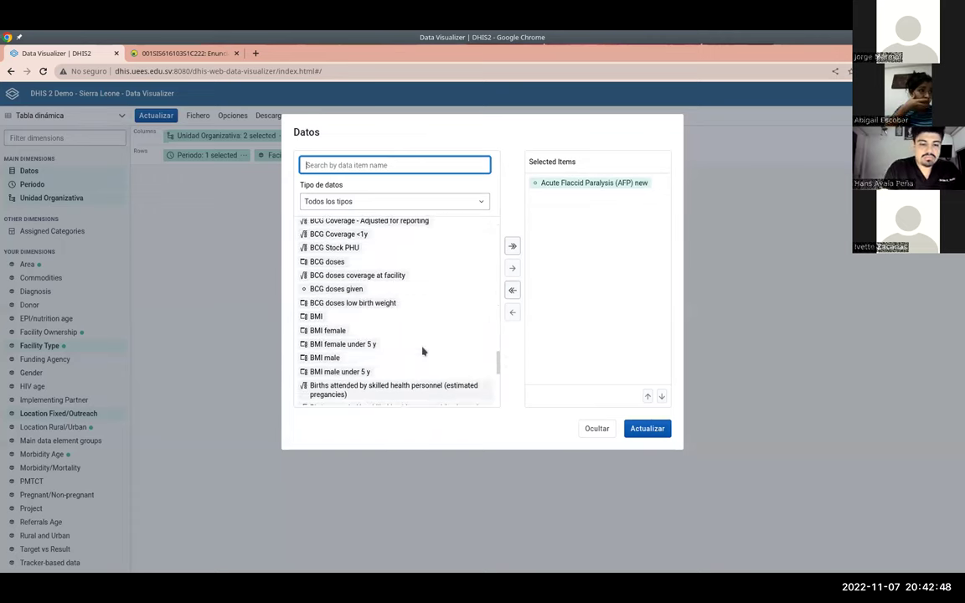
scroll(423, 350, up, 10)
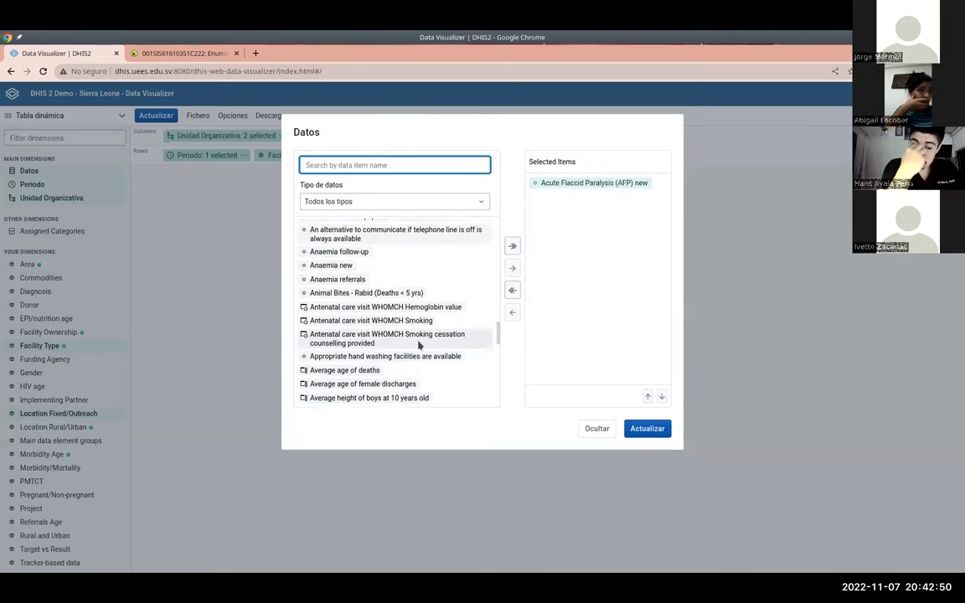
click(331, 311)
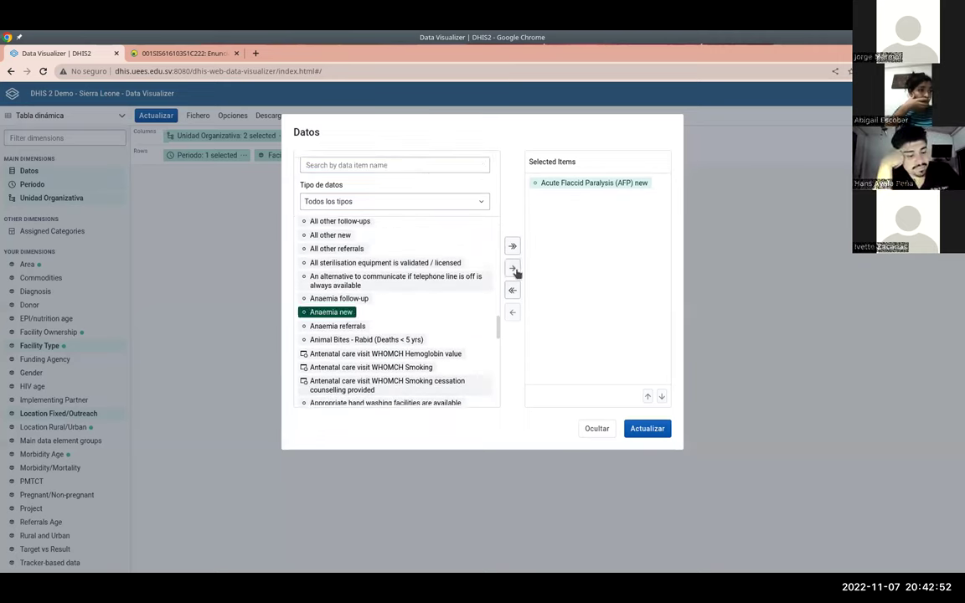
click(512, 268)
click(551, 184)
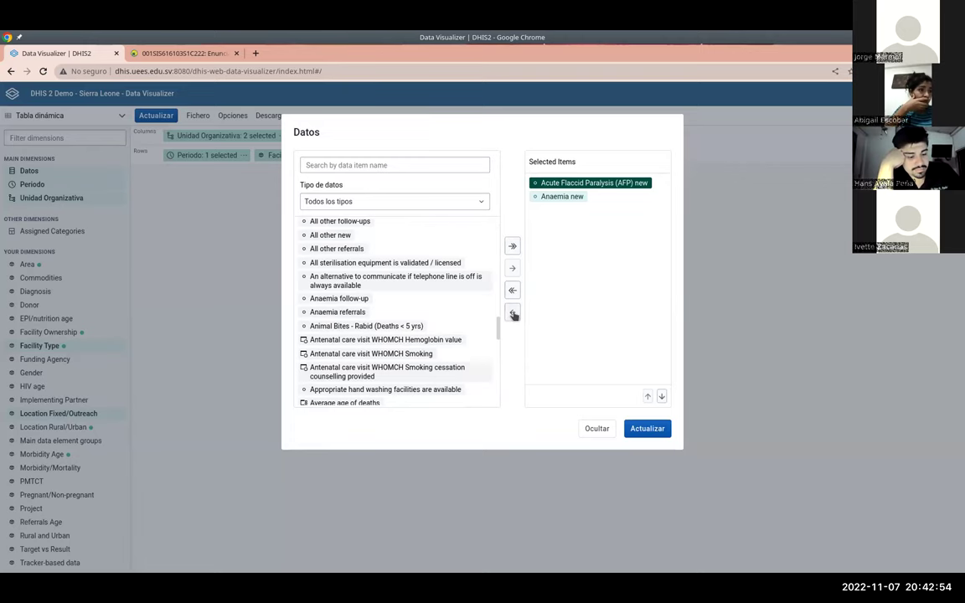
click(513, 314)
click(647, 429)
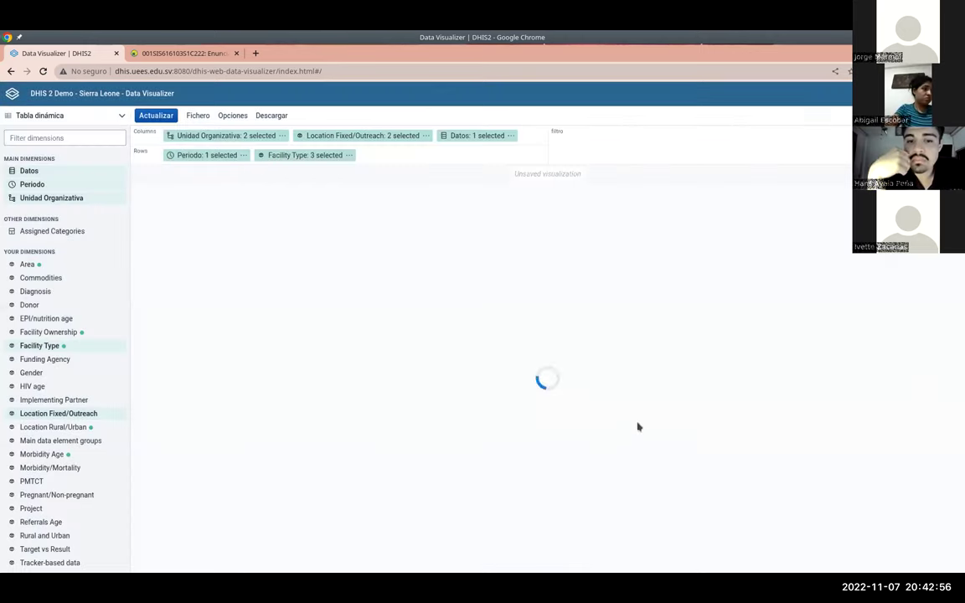
Step: Add the Facility level to the organisation unit selection and update the table
click(199, 134)
scroll(415, 297, down, 3)
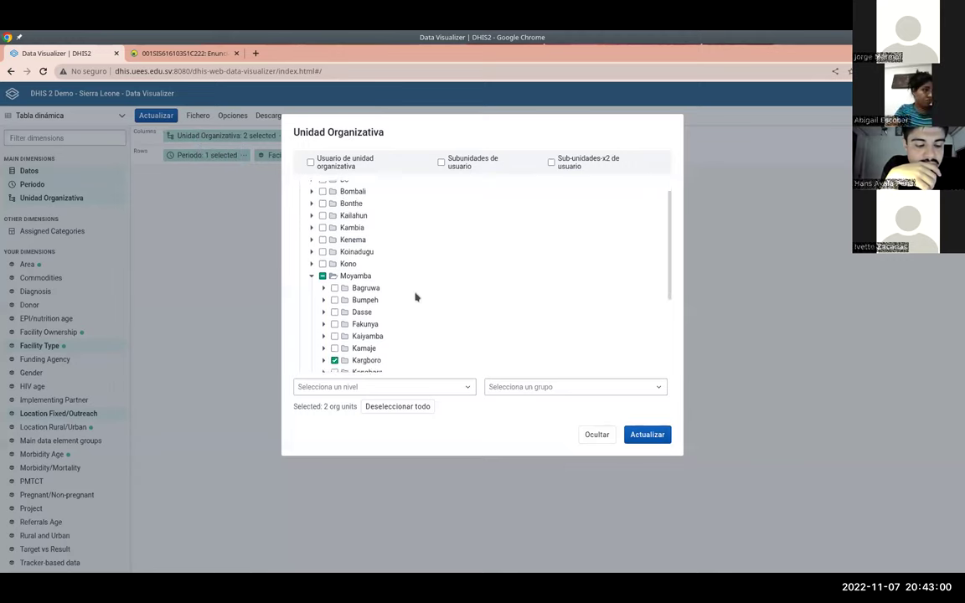
scroll(401, 293, up, 2)
scroll(401, 293, down, 4)
click(379, 387)
click(323, 459)
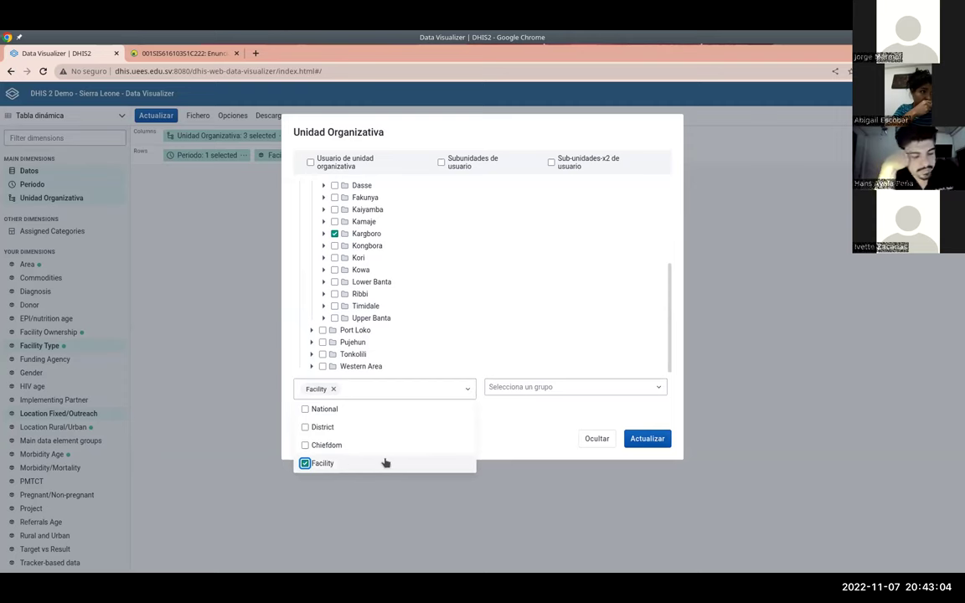
click(643, 435)
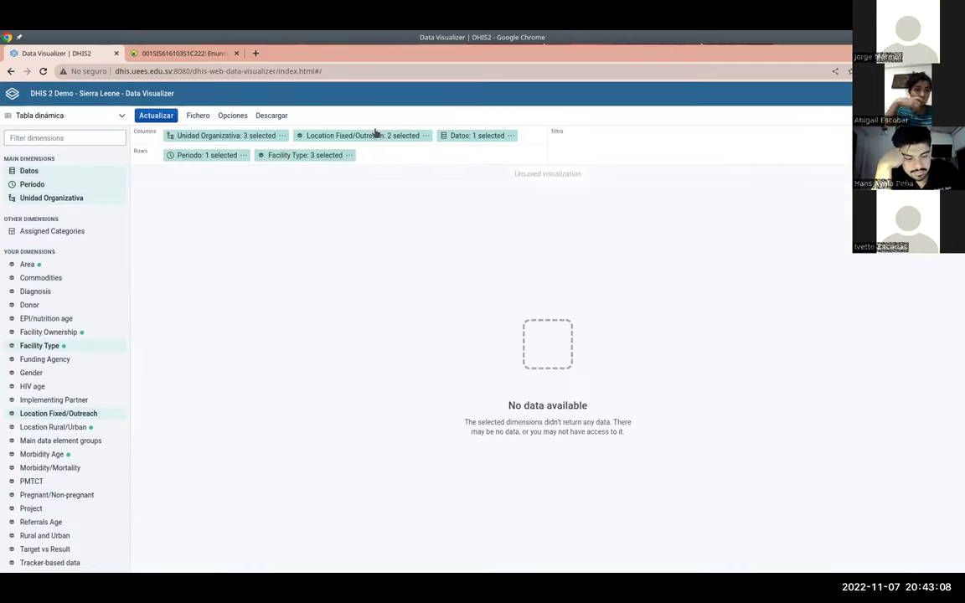
Step: Remove the Location Fixed/Outreach dimension from the columns and Facility Type from the rows, and update the table
click(425, 135)
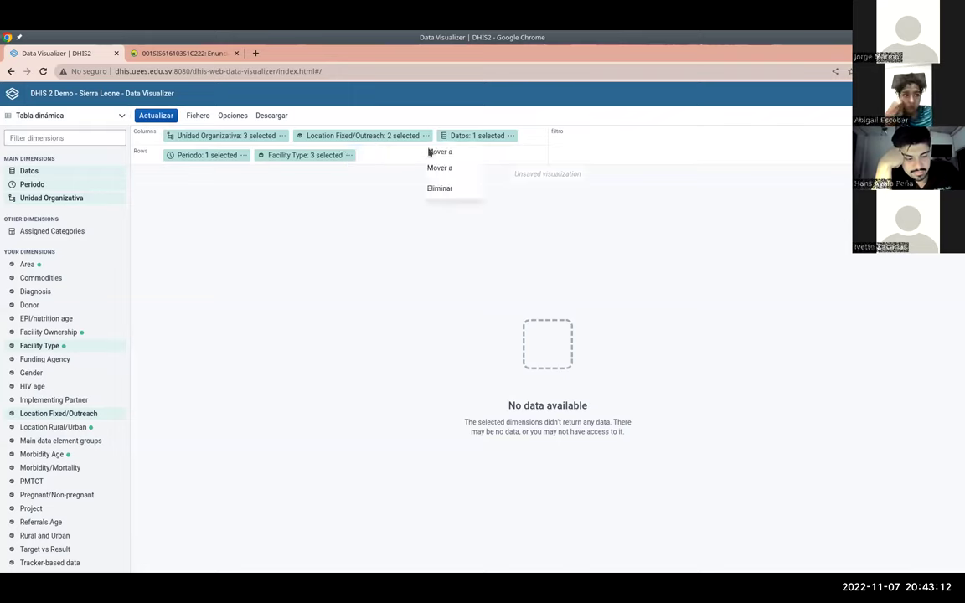
click(438, 191)
click(349, 155)
click(363, 209)
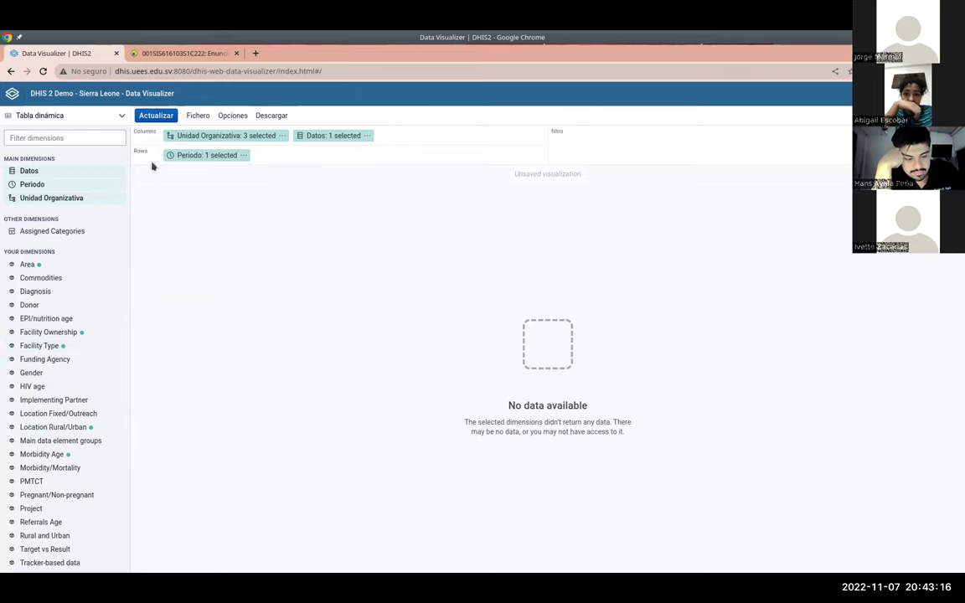
click(153, 118)
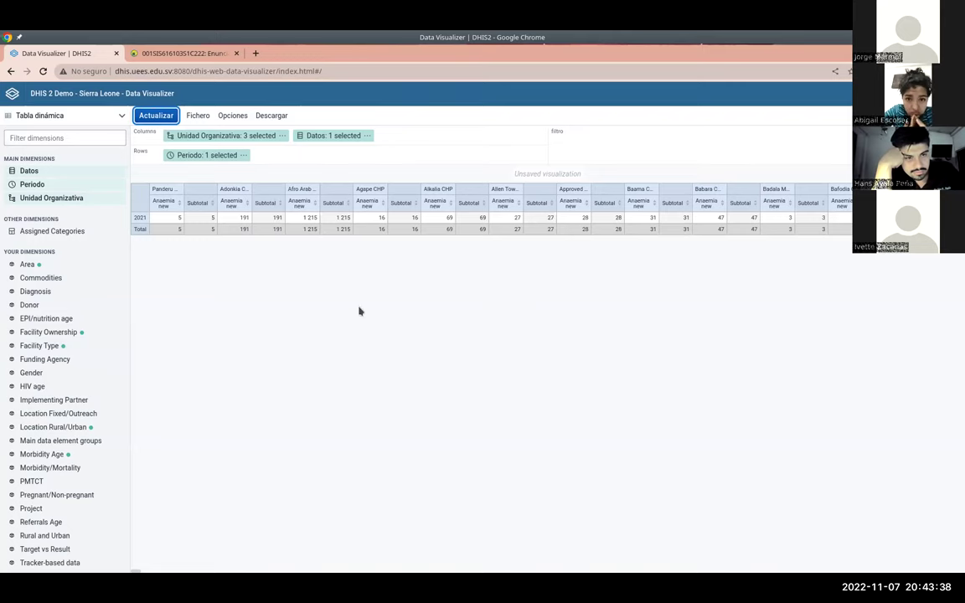
Step: Search the data items for "lepro", replace Anaemia new with Leprosy new and update the table
click(315, 138)
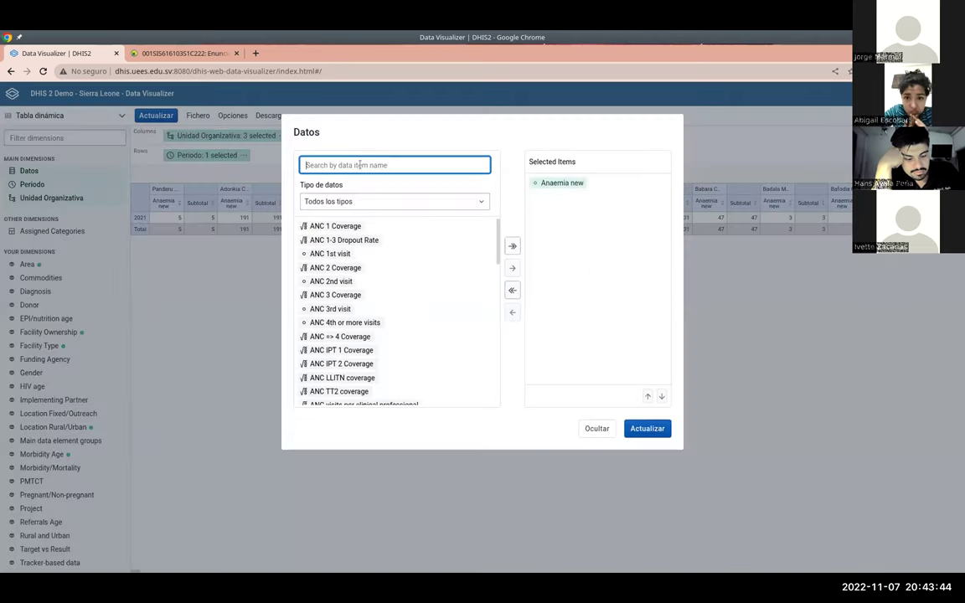
text(lepro)
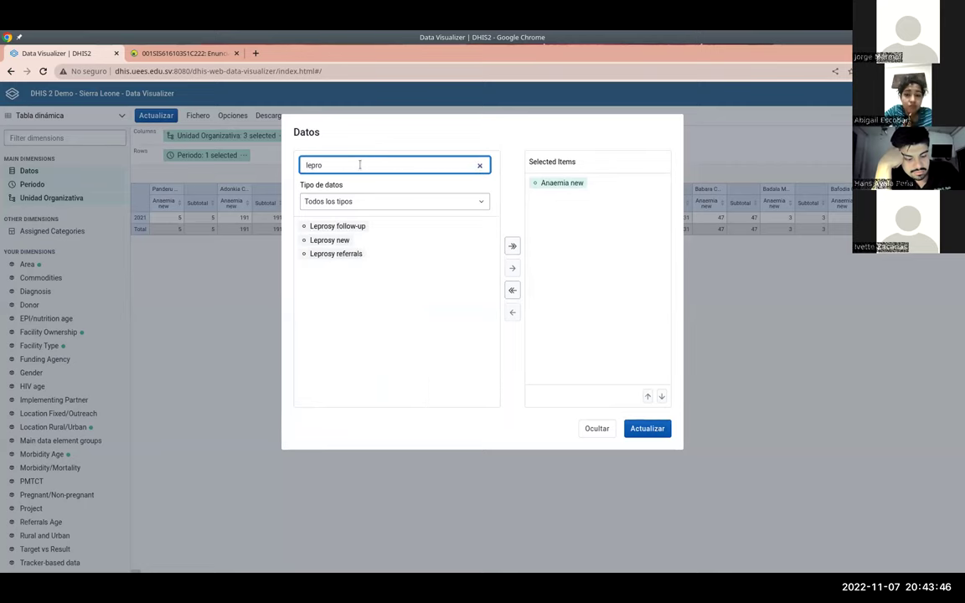
click(335, 240)
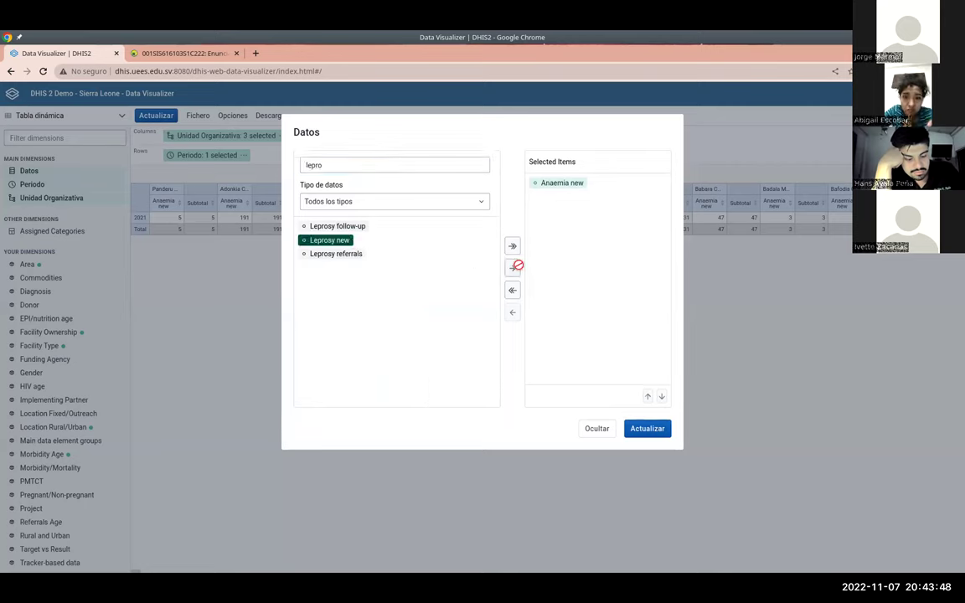
click(511, 268)
click(563, 183)
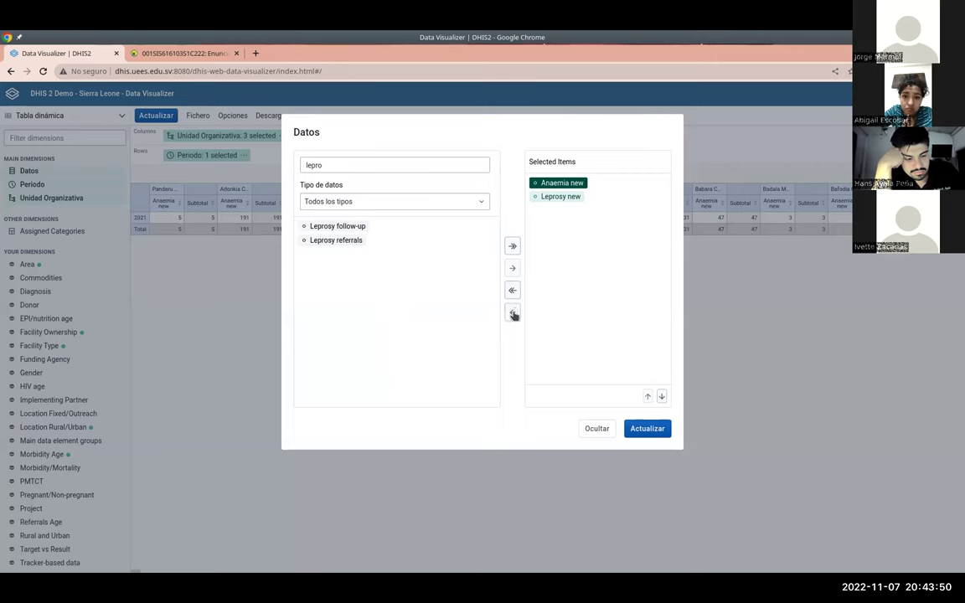
click(511, 313)
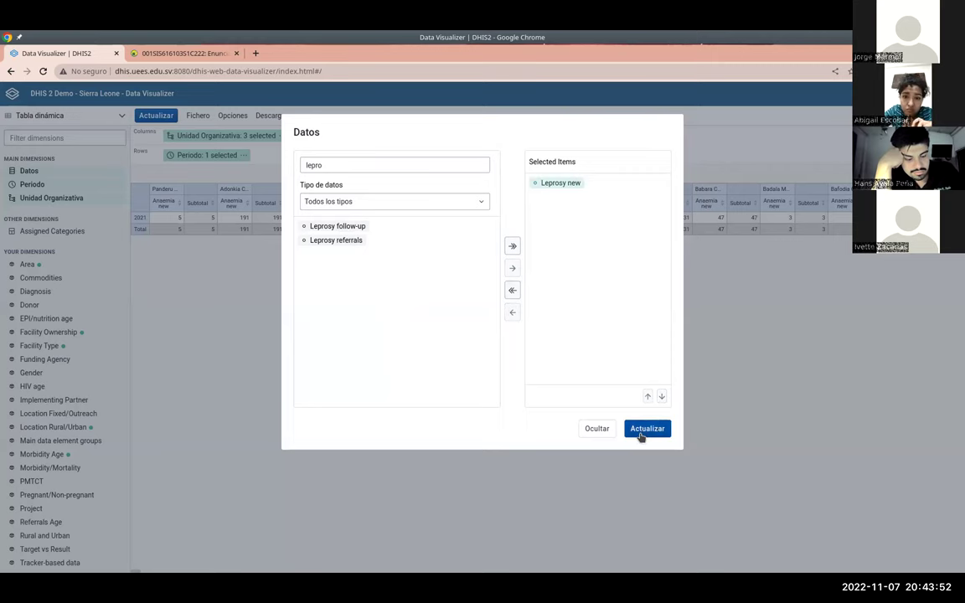
click(645, 429)
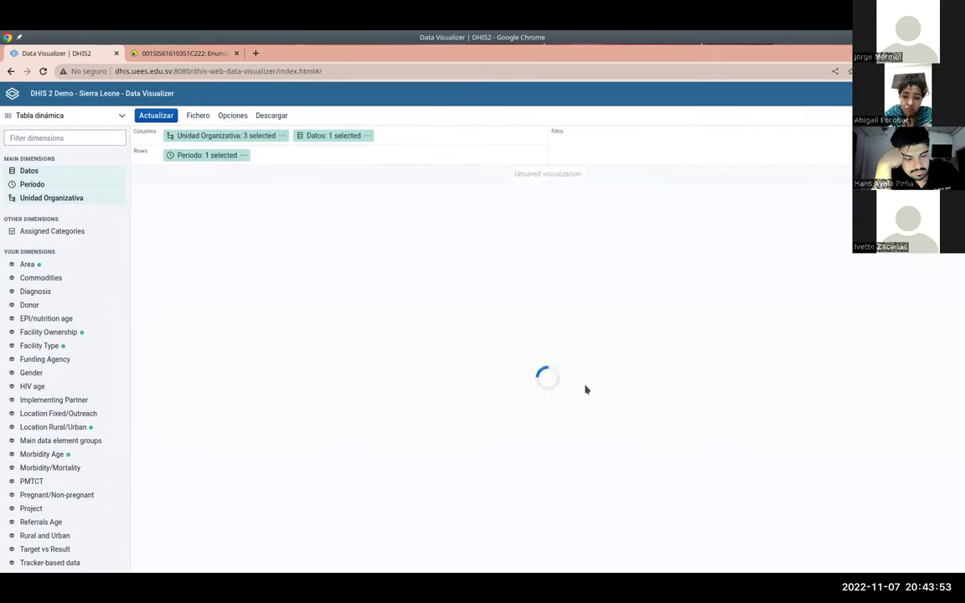
Step: Replace the selected period Últimos 5 años with Últimos 12 meses and update the table
click(214, 155)
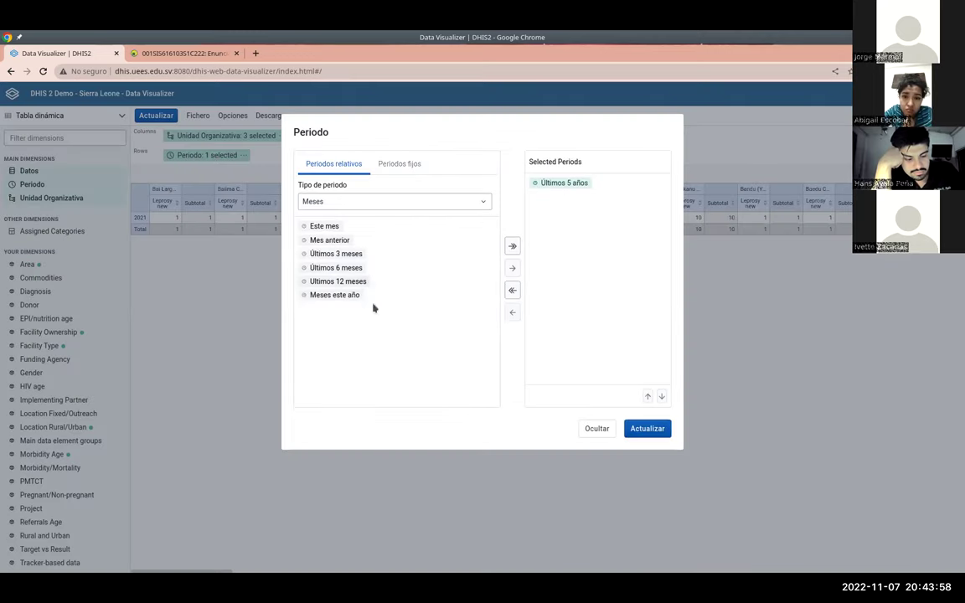
click(559, 183)
click(512, 312)
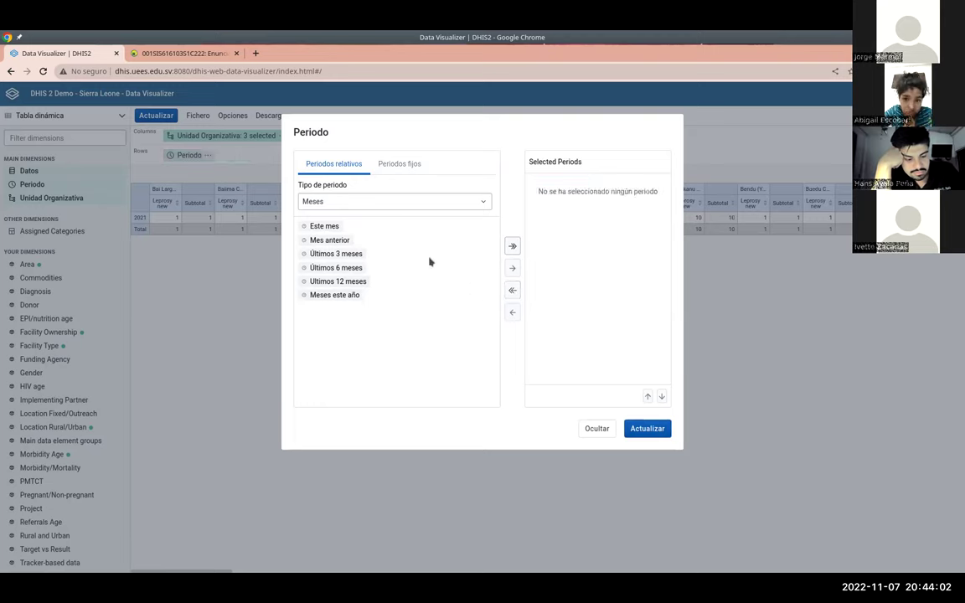
click(340, 282)
click(512, 268)
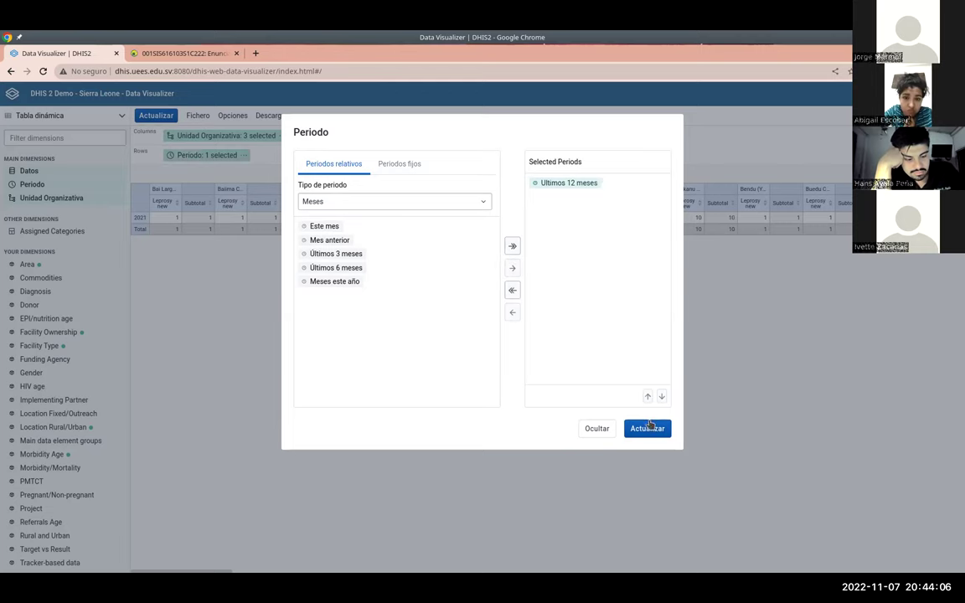
click(648, 428)
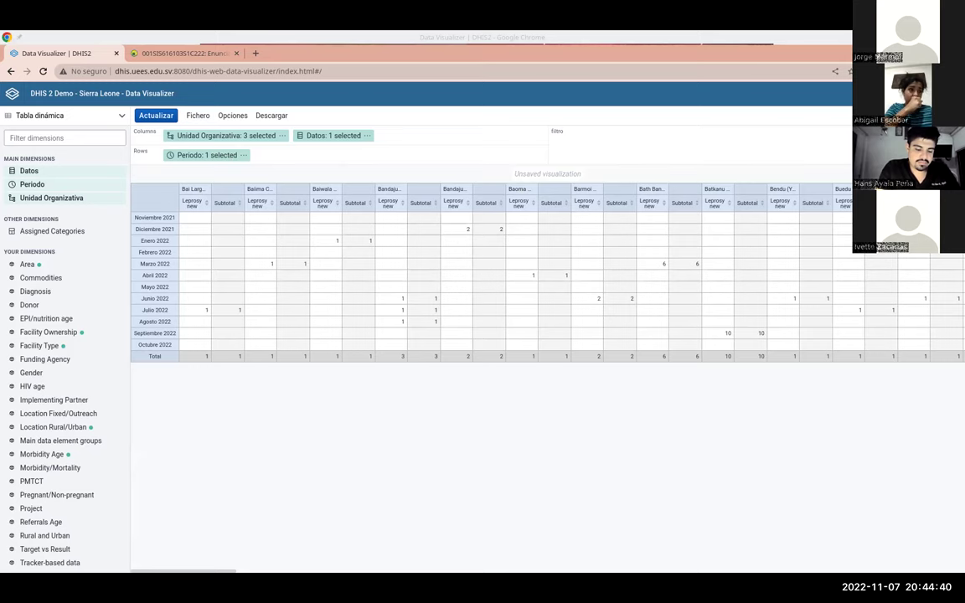
Step: Read the pivot table instructions in the Okular PDF, add Facility Type to the rows in Data Visualizer and update the table
key(alt+Tab)
scroll(597, 479, down, 10)
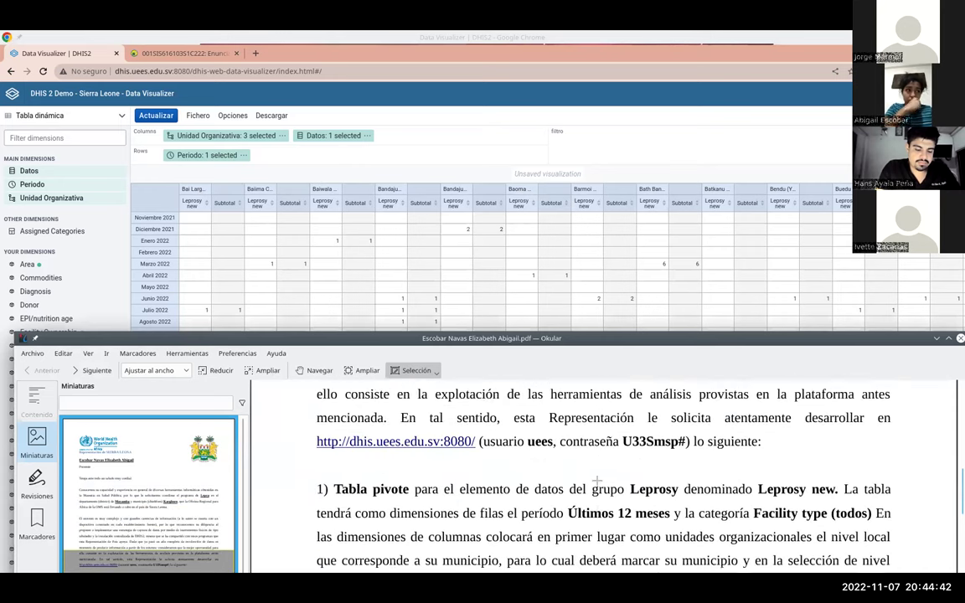
scroll(597, 480, up, 1)
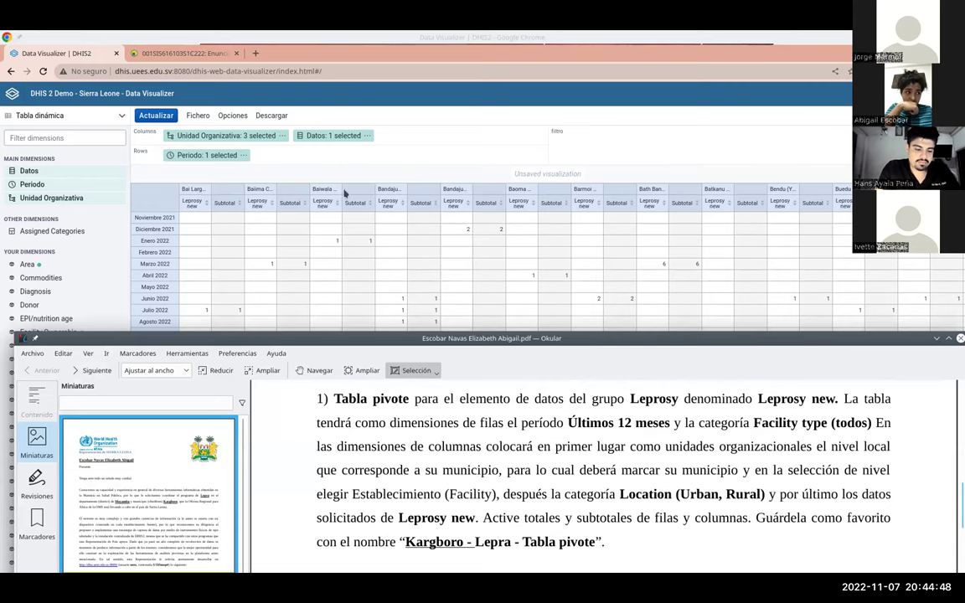
click(144, 175)
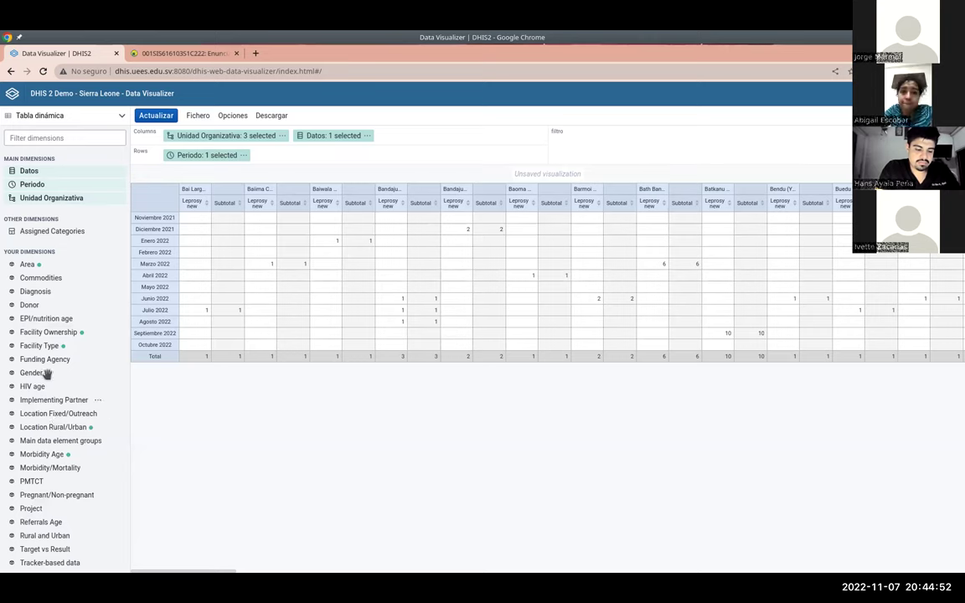
drag(42, 346, 303, 156)
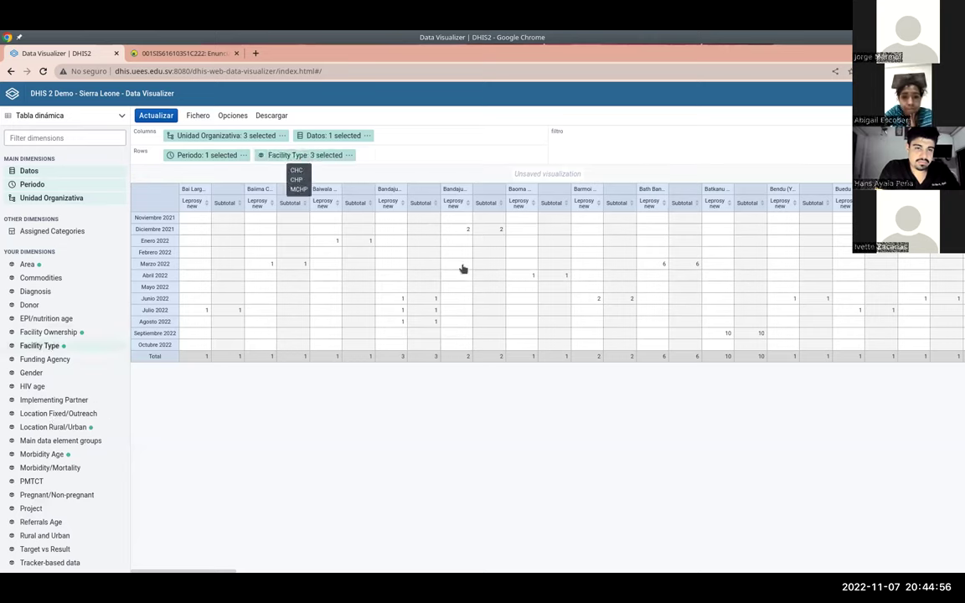
click(159, 118)
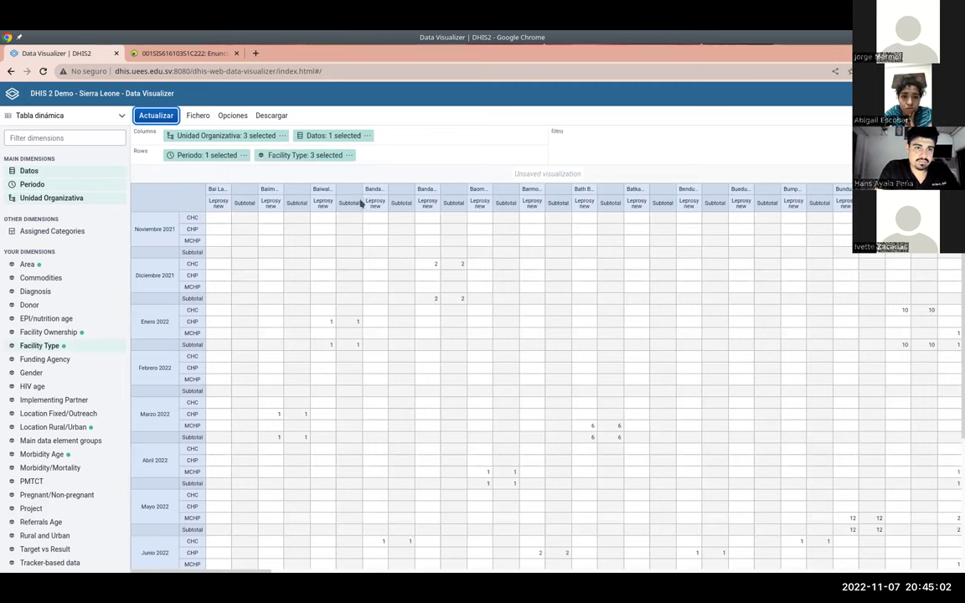
Step: Select all Facility Type items, including Clinic and Hospital, and update the table
click(298, 155)
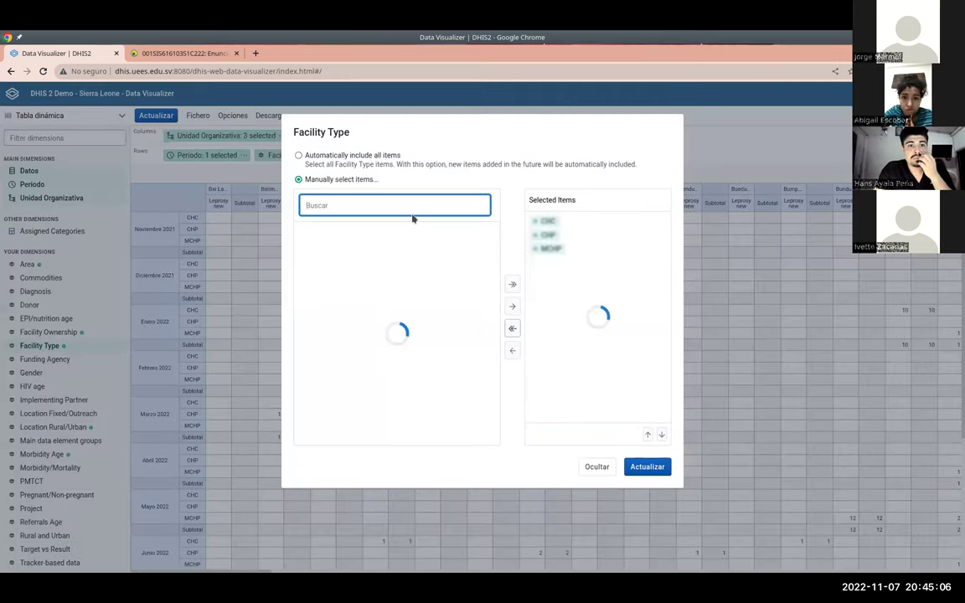
click(512, 329)
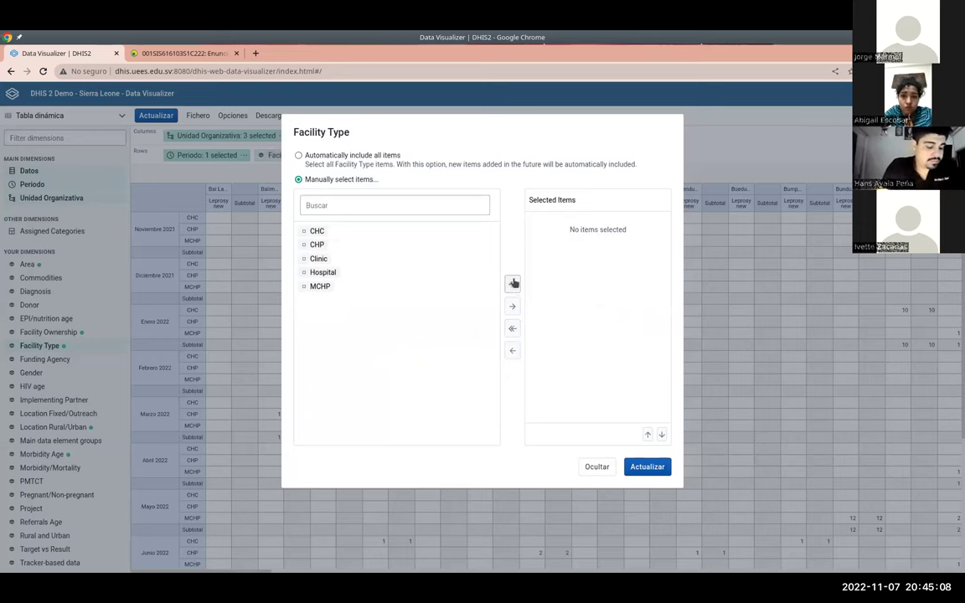
click(513, 285)
click(658, 466)
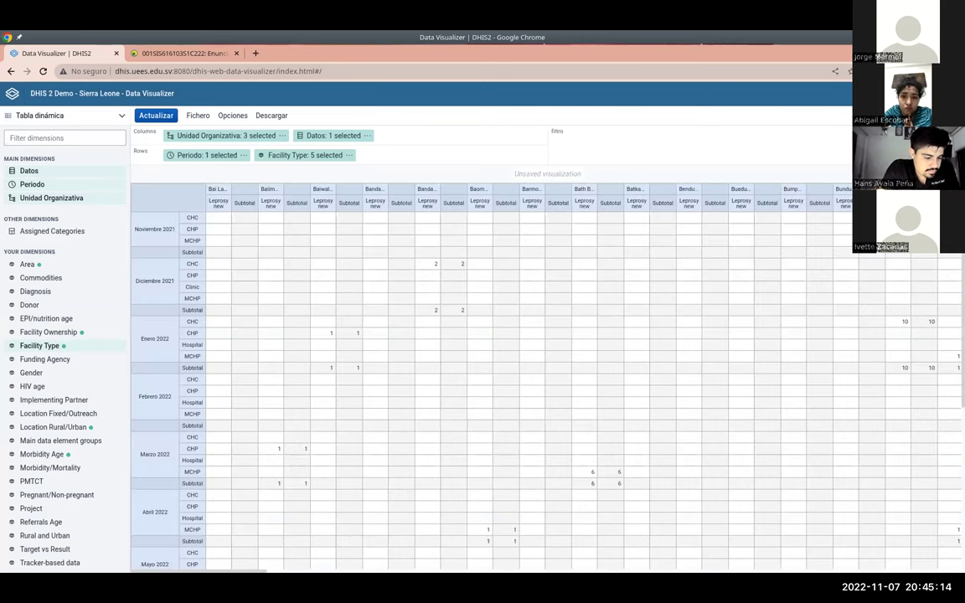
Step: Following the PDF instructions, add Location Rural/Urban with Rural and Urban to the columns between Unidad Organizativa and Datos, and update the table
key(alt+Tab)
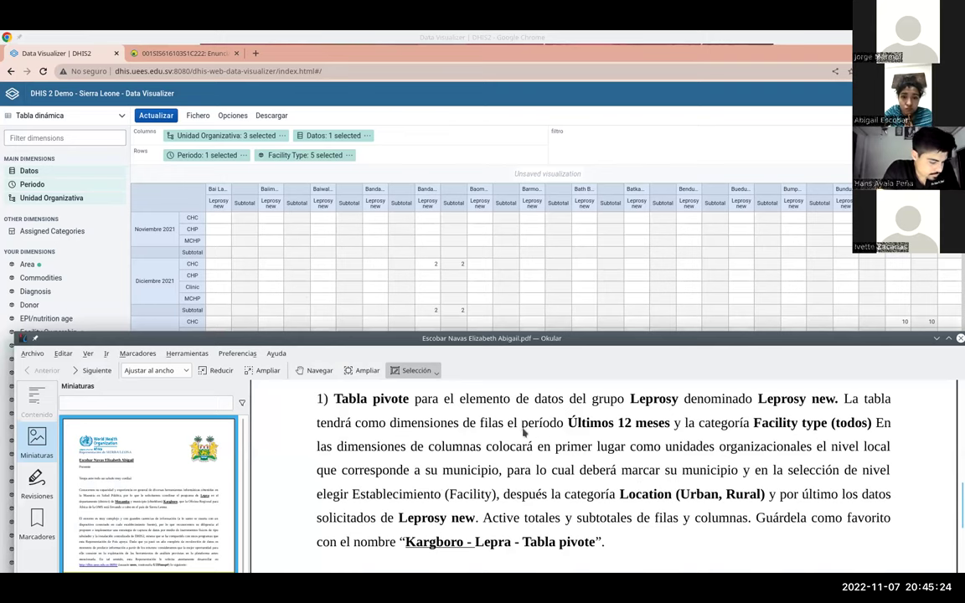
click(193, 250)
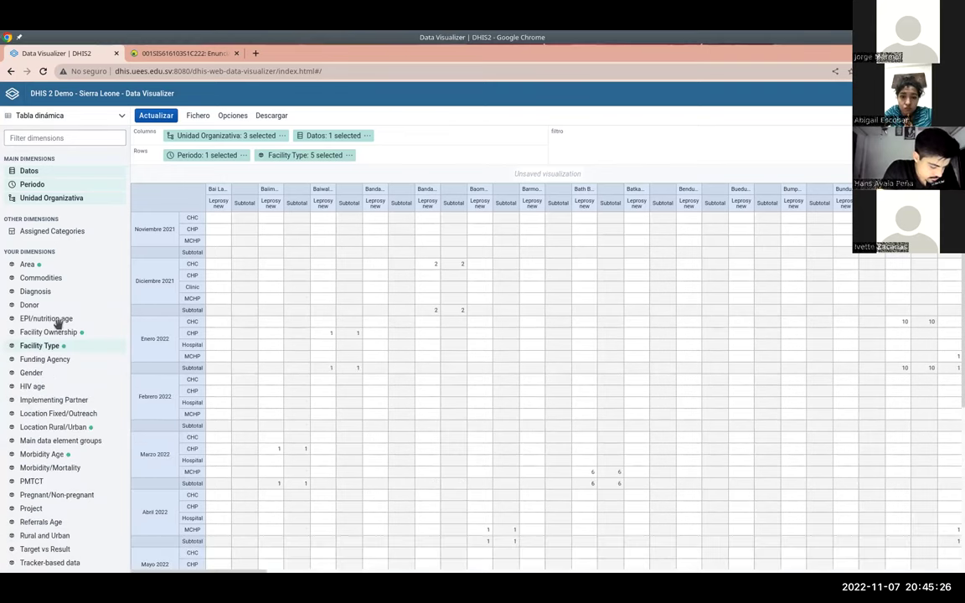
click(51, 428)
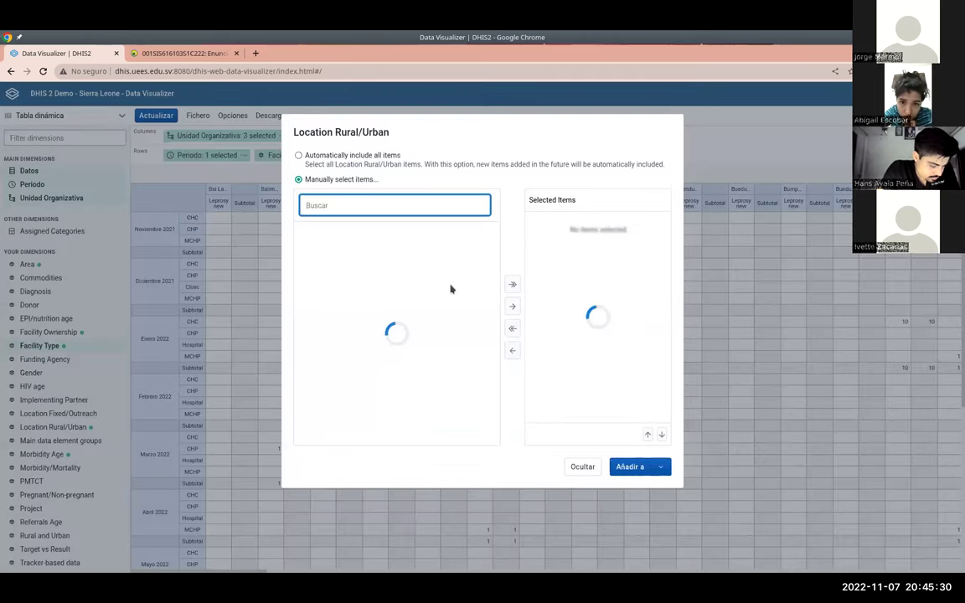
click(512, 284)
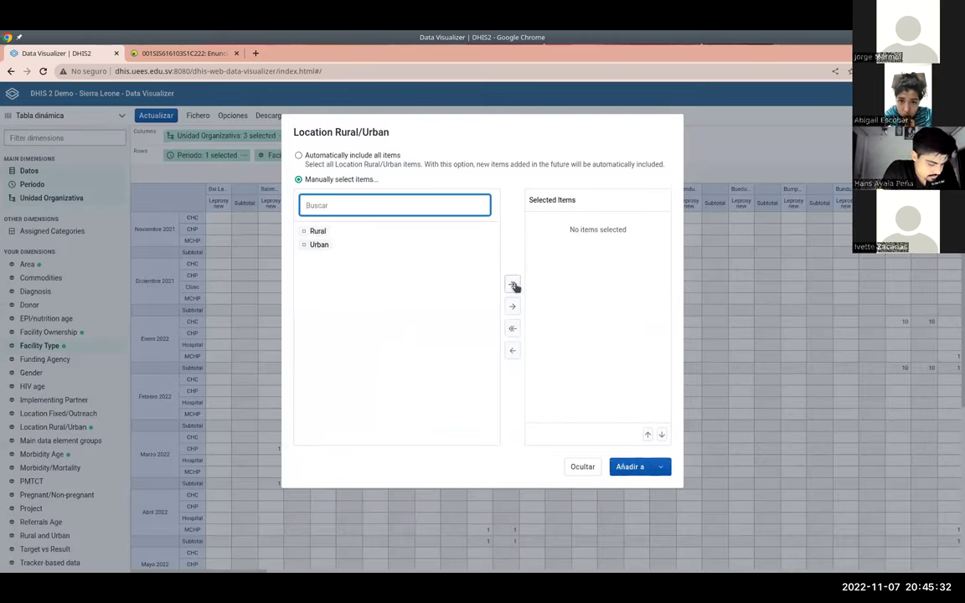
click(661, 466)
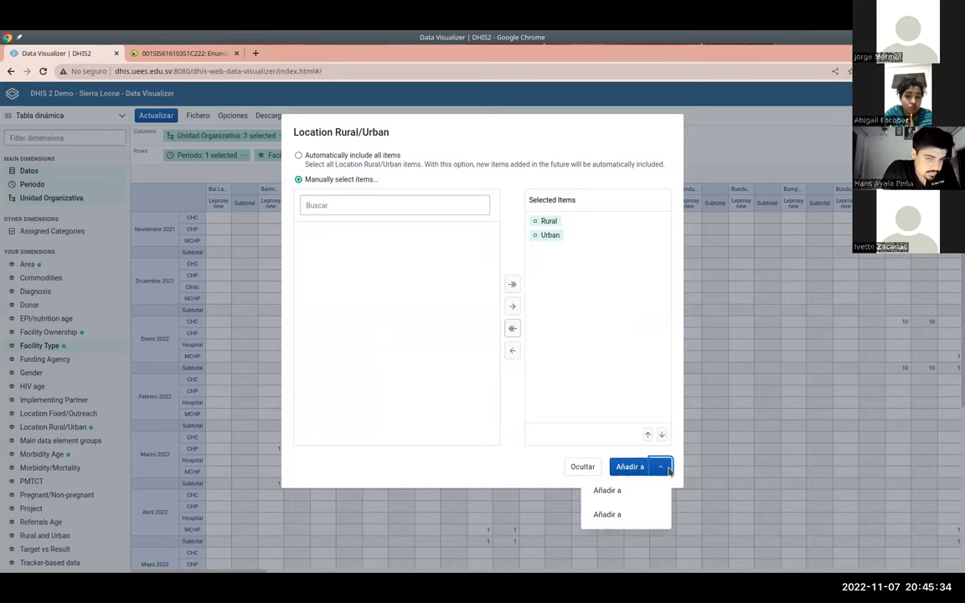
click(637, 490)
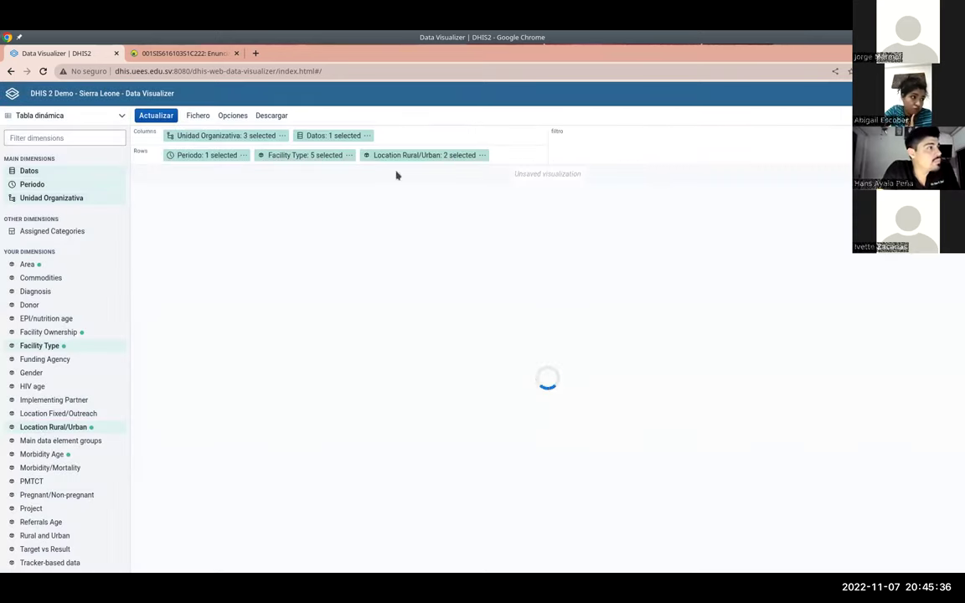
drag(404, 155, 334, 133)
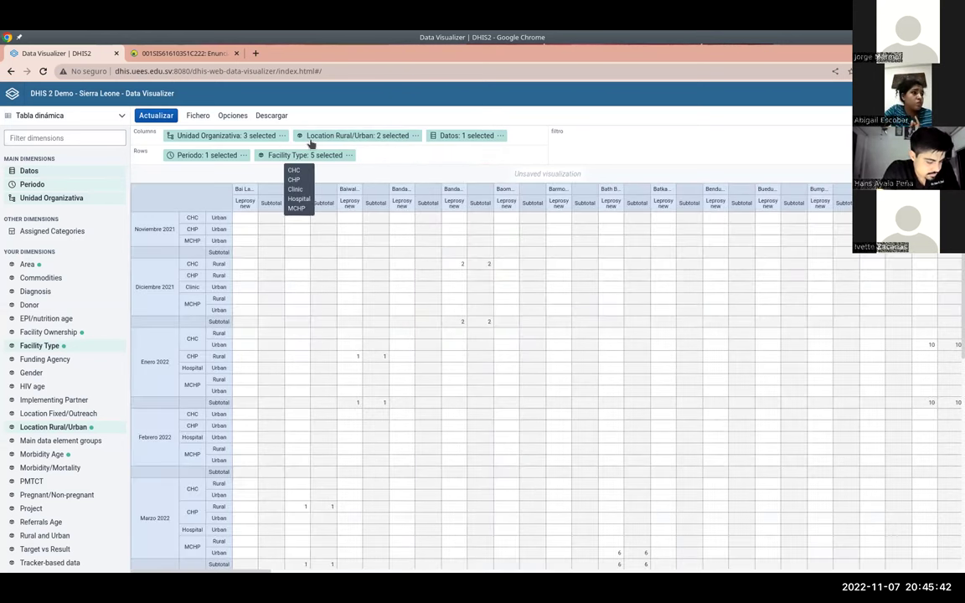
click(166, 115)
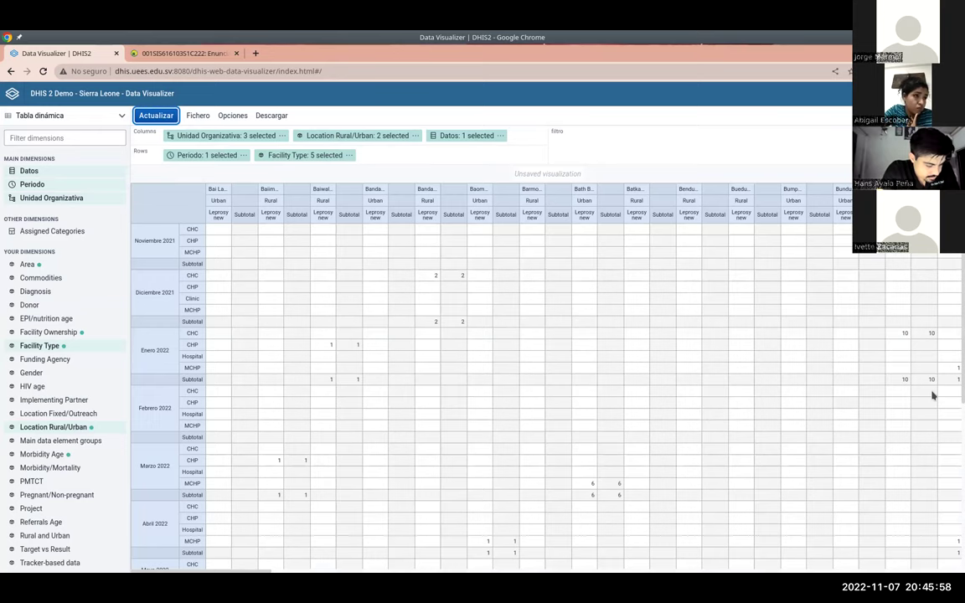
Step: Review the organisation units and level selected in the Unidad Organizativa dimension
mouse_move(219, 139)
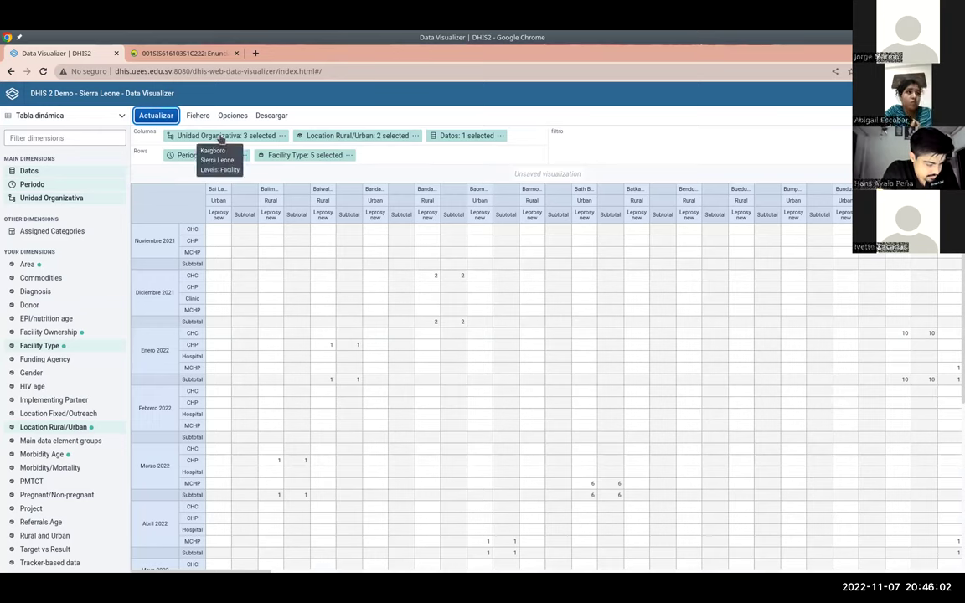
click(219, 139)
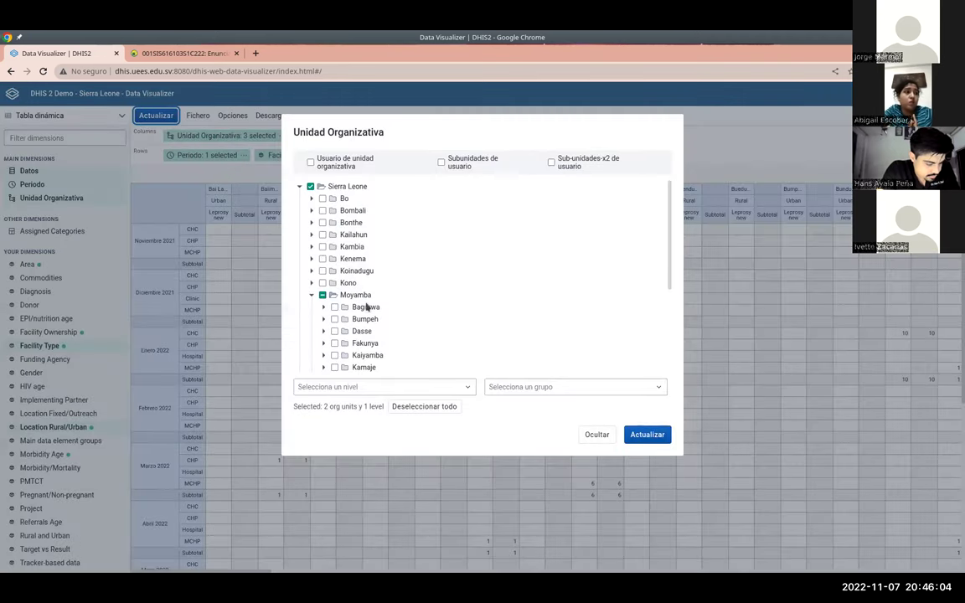
scroll(399, 305, down, 2)
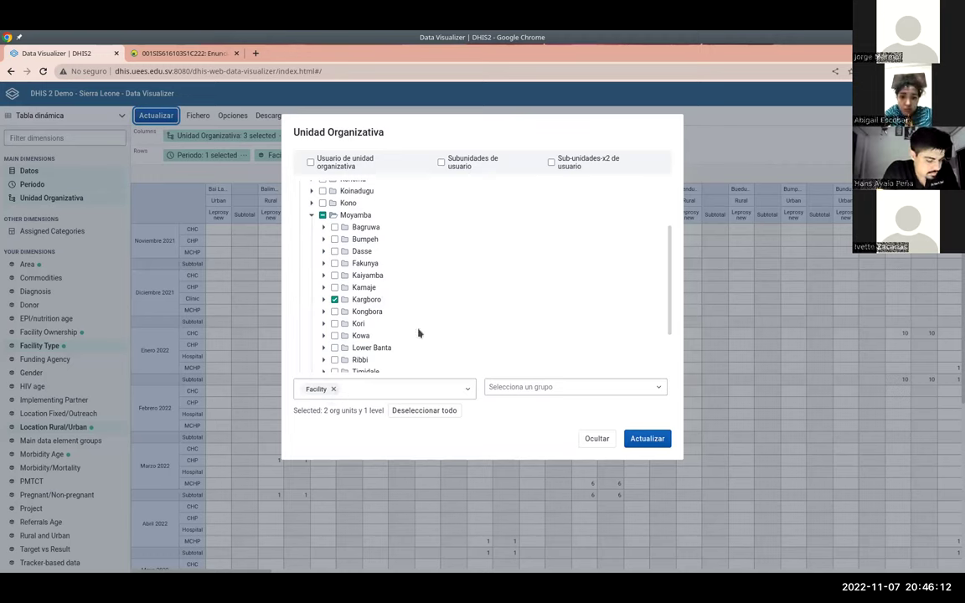
scroll(419, 343, down, 2)
scroll(416, 353, up, 2)
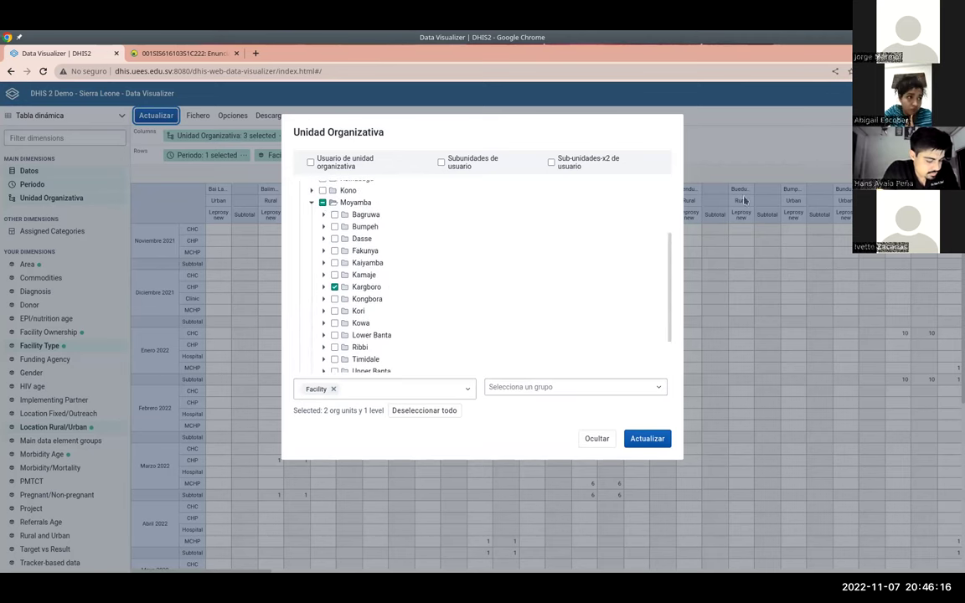
key(Escape)
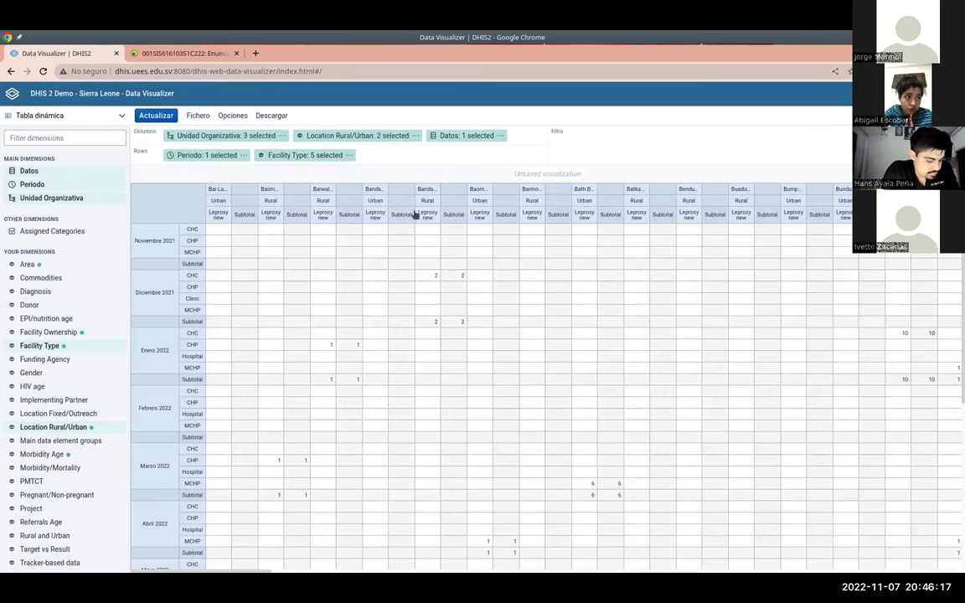
Step: Check the selected Location Rural/Urban and Datos items against the pivot table instructions in the Okular PDF
click(332, 137)
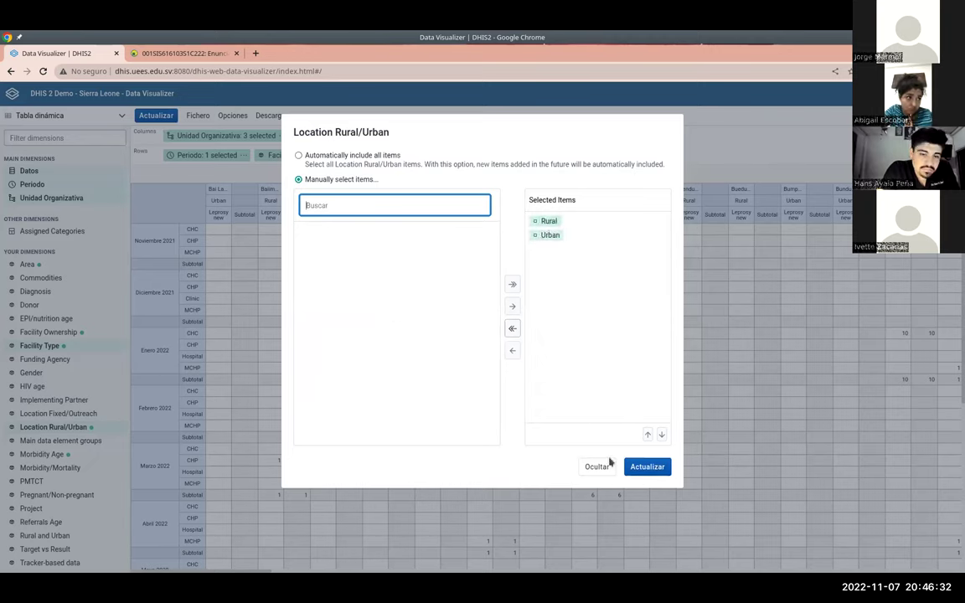
click(638, 470)
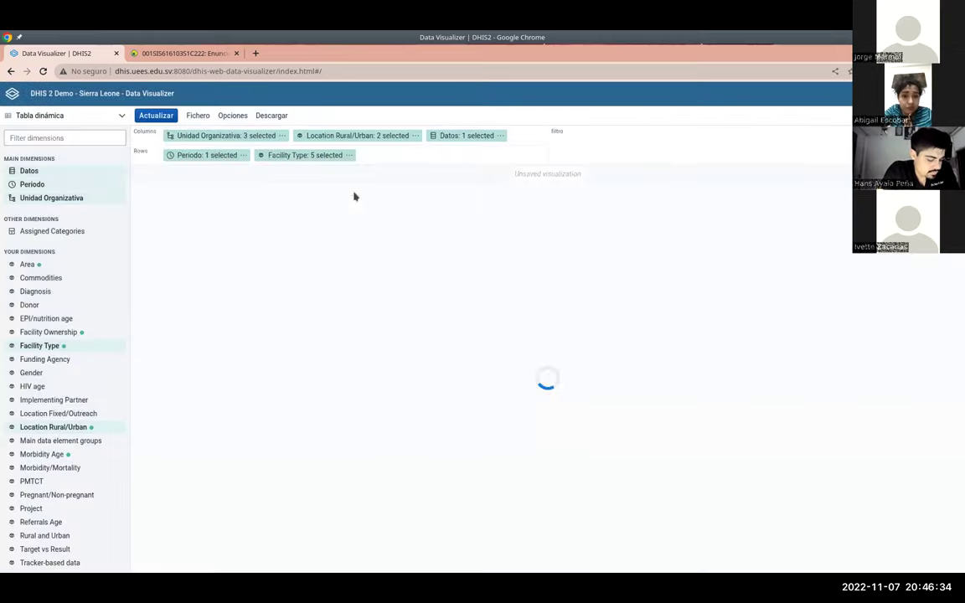
click(453, 138)
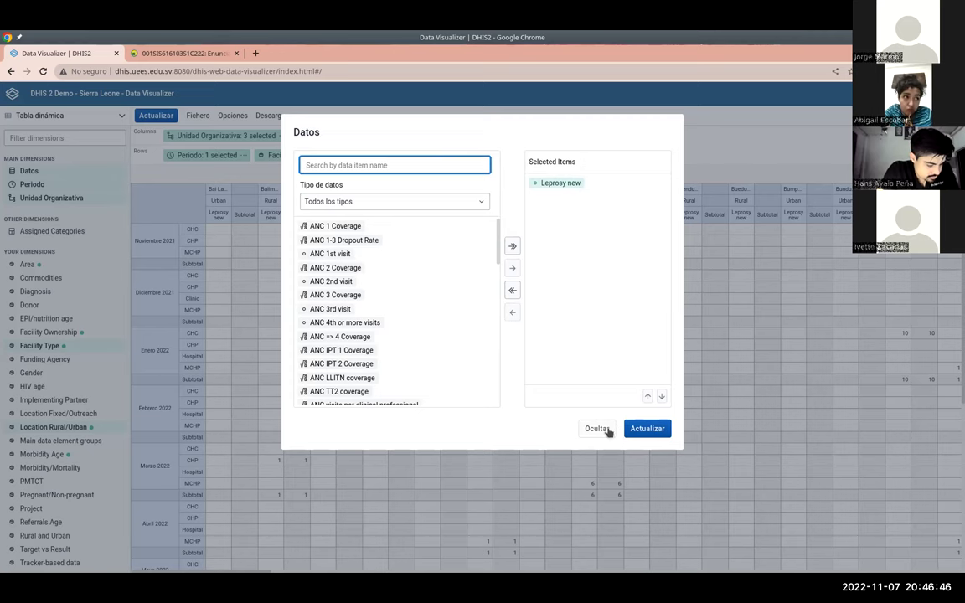
click(743, 308)
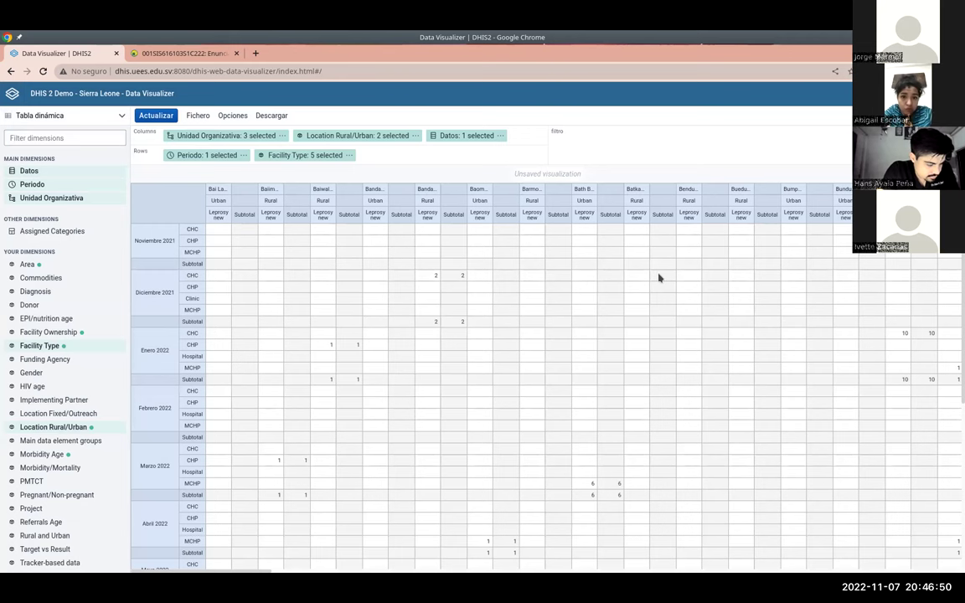
key(alt+Tab)
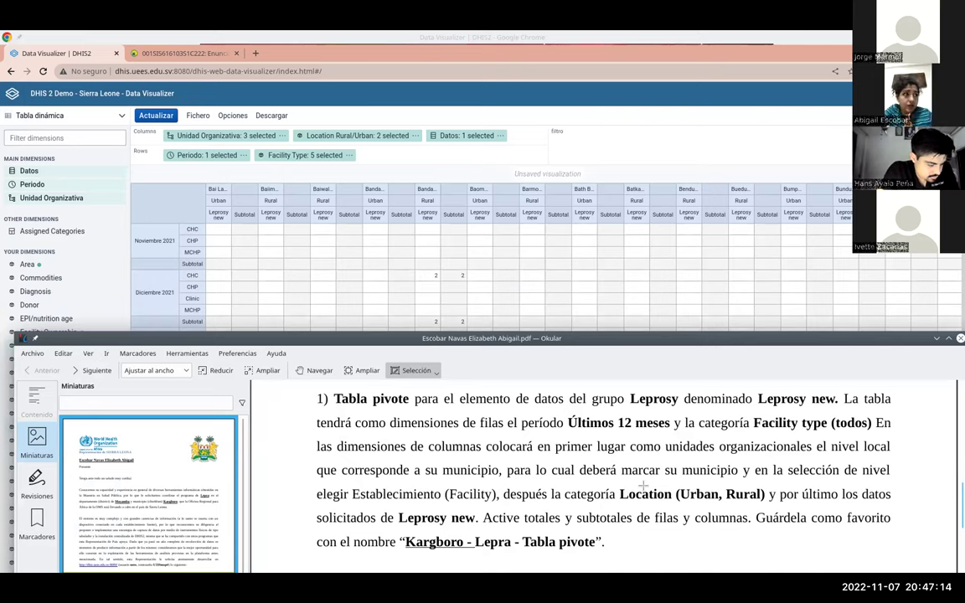
key(alt+Tab)
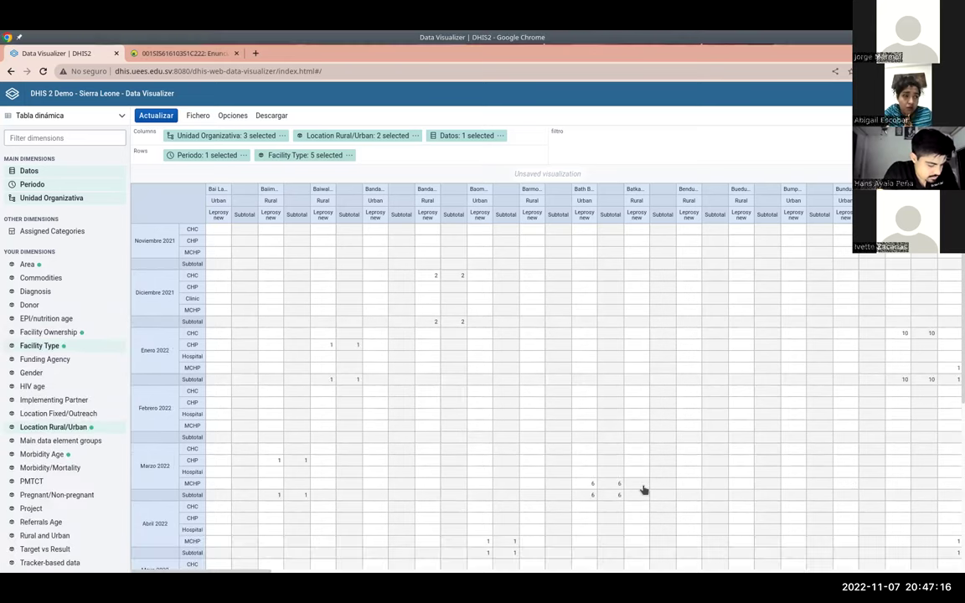
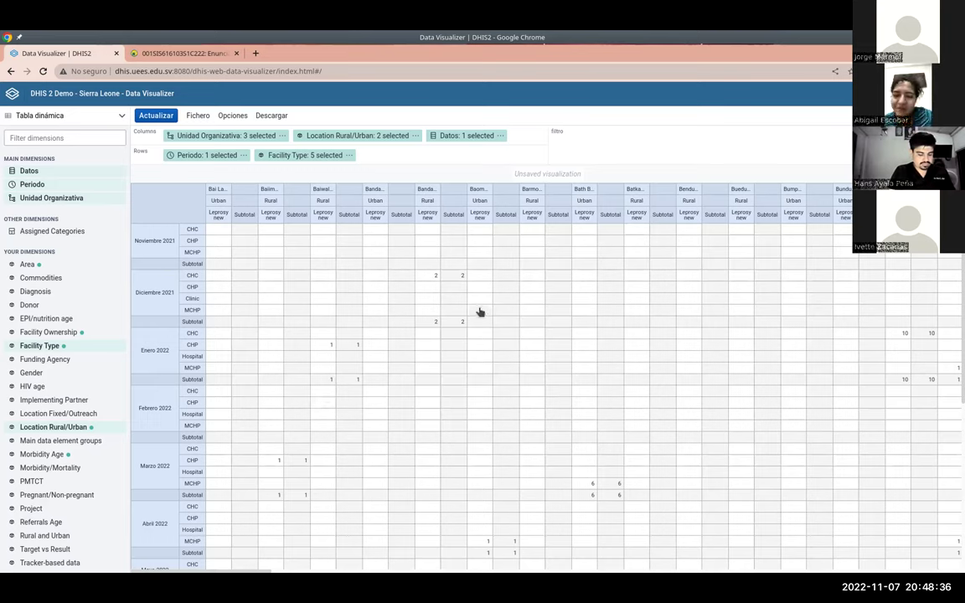
Step: Review the table's totals and legend options without changing them
click(226, 116)
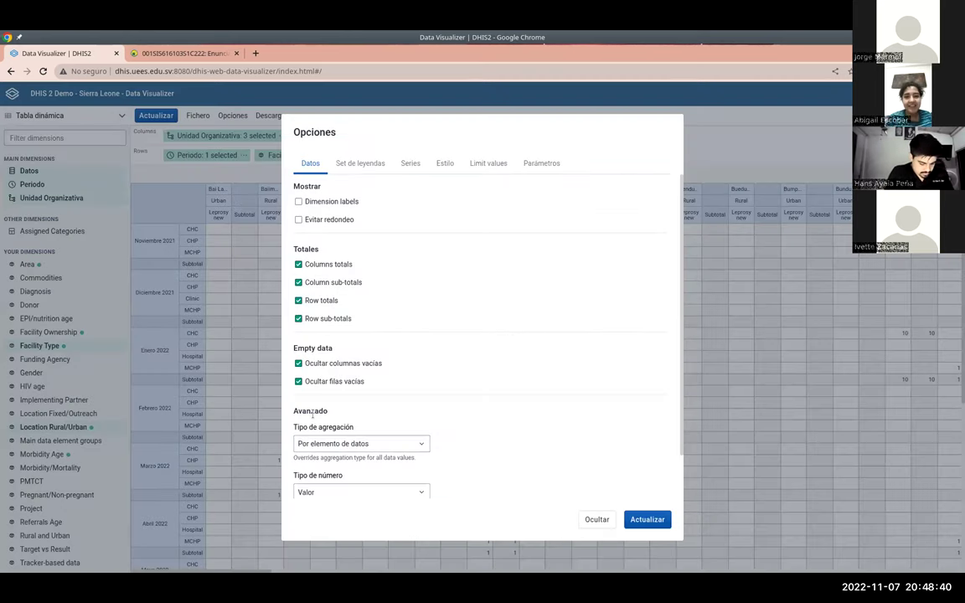
click(341, 164)
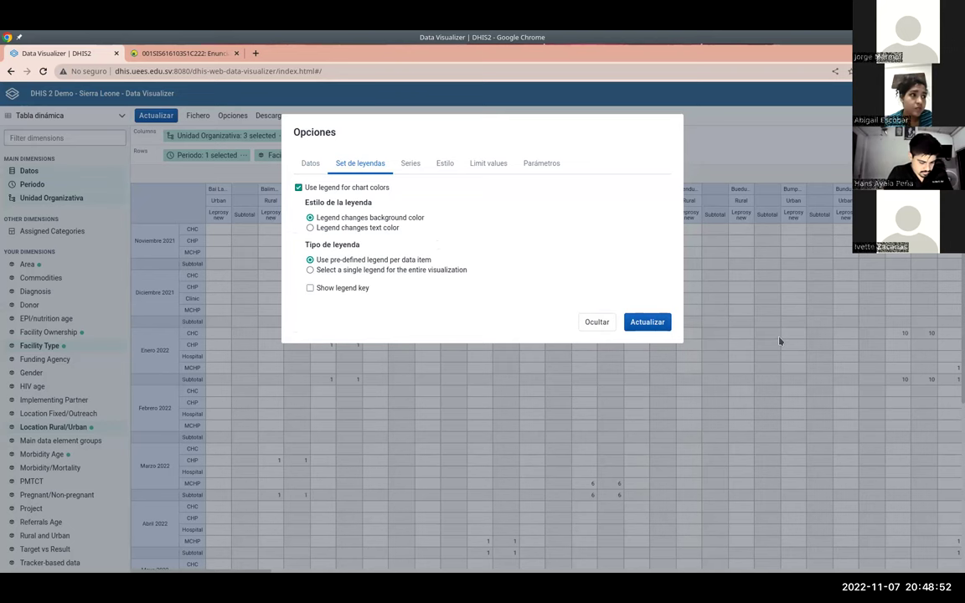
click(606, 326)
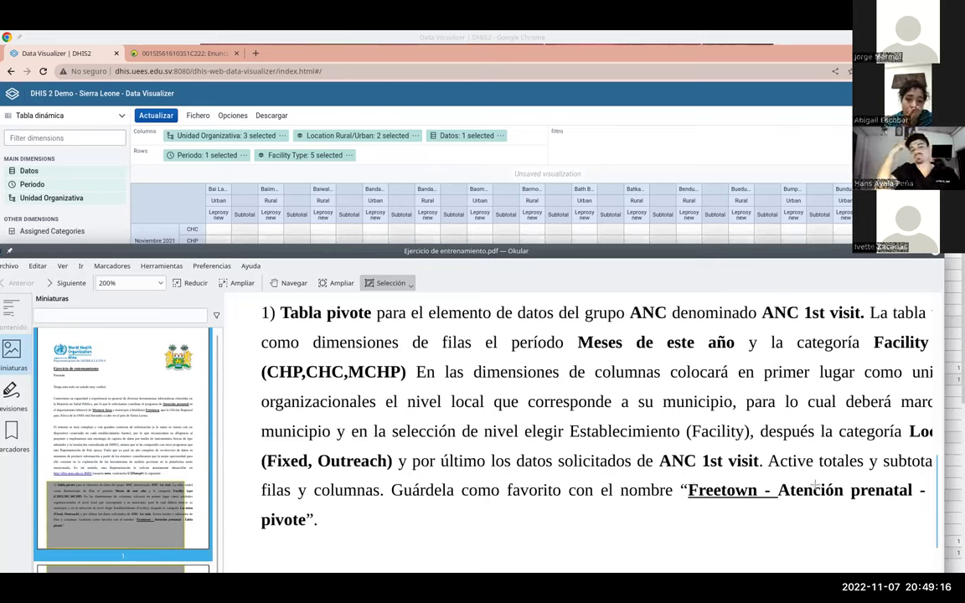
Step: Copy the favourite name "Freetown - Atención prenatal - Tabla" from the pivot table instructions in the PDF
drag(689, 486, 927, 498)
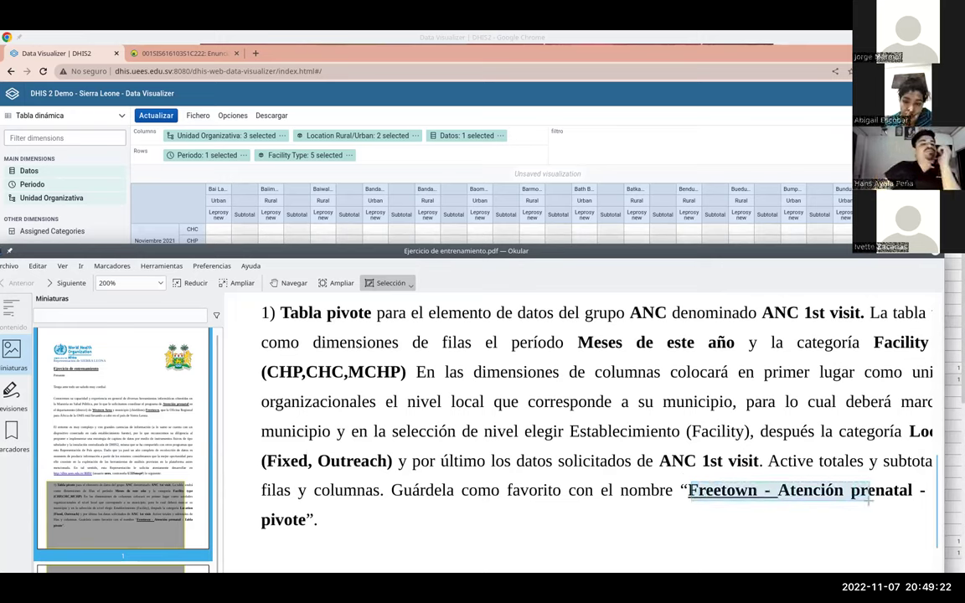
right_click(926, 500)
click(412, 479)
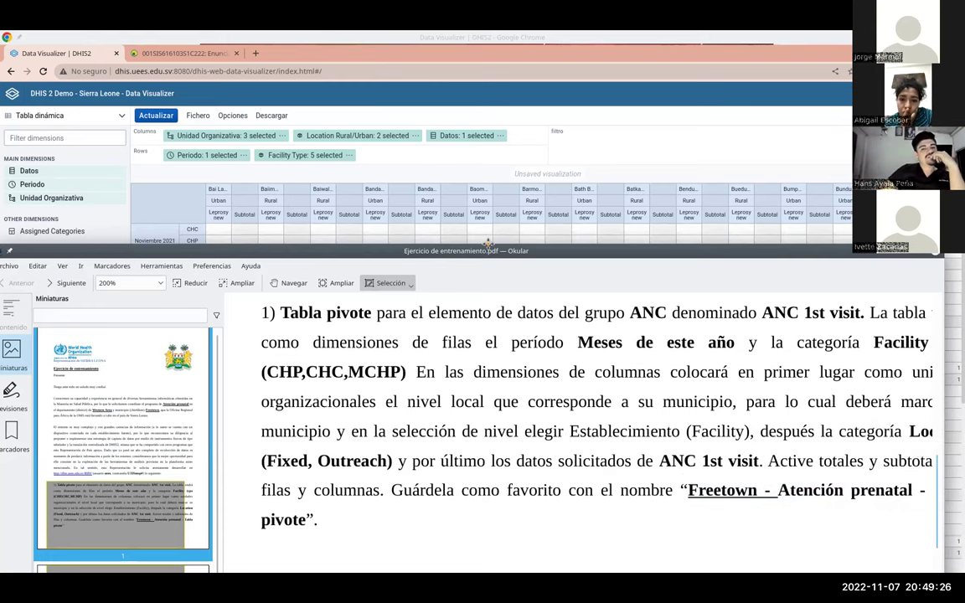
drag(488, 244, 448, 218)
double_click(448, 218)
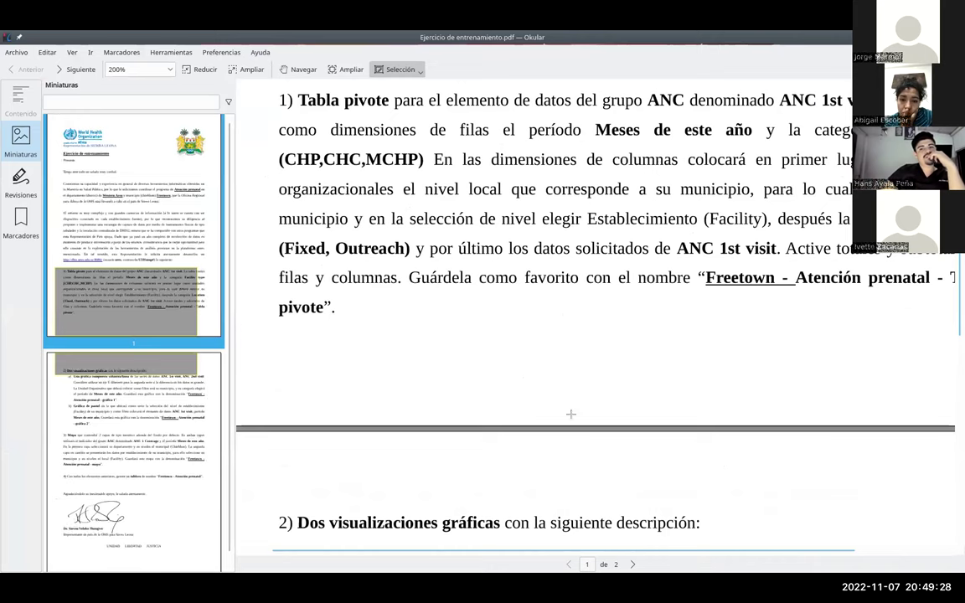
drag(230, 346, 113, 351)
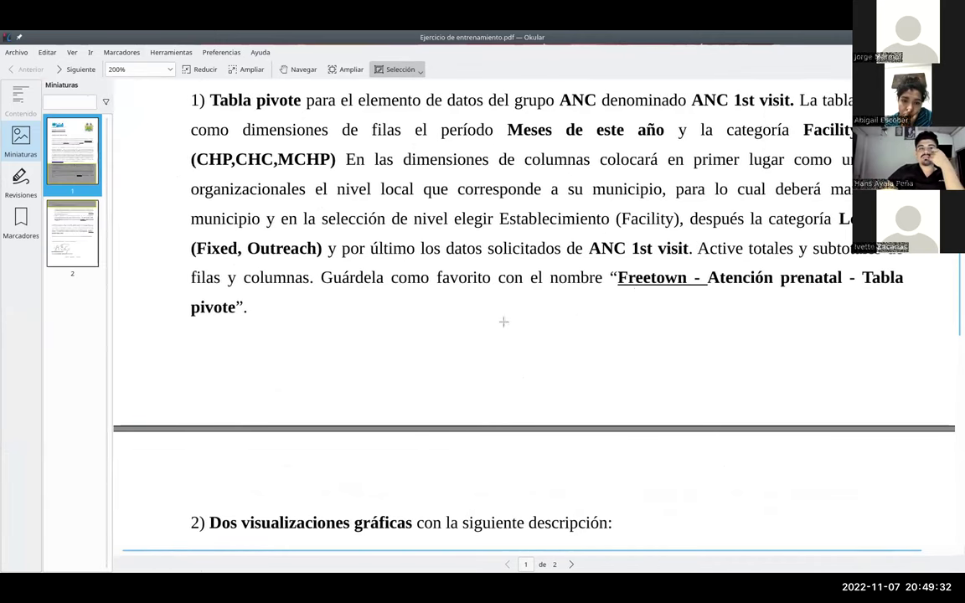
drag(618, 277, 905, 285)
key(ctrl+c)
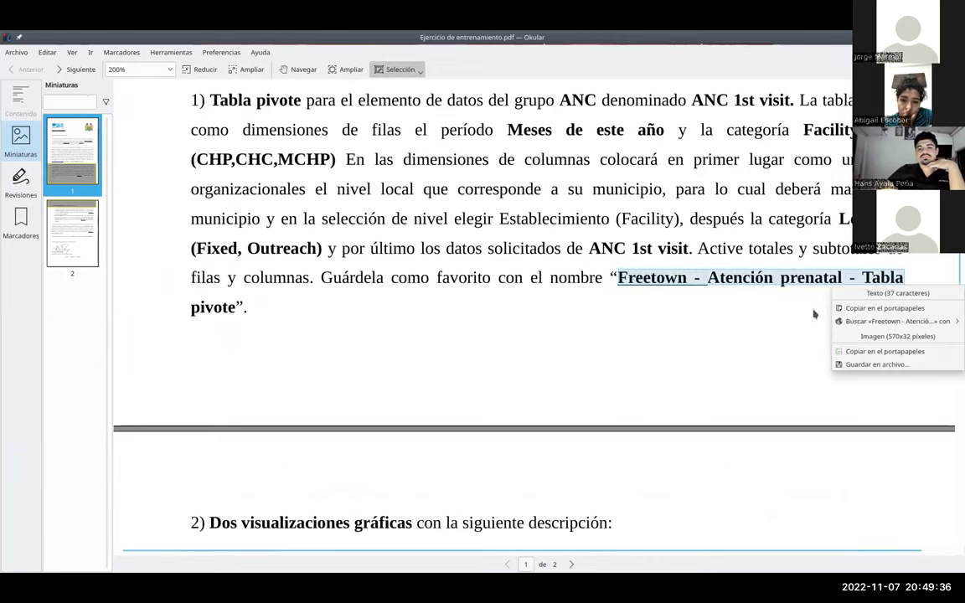
click(884, 307)
Step: In DHIS2 Data Visualizer, save the pivot table as "Freetown - Atención prenatal - Tabla pivote" and close the visualization details
key(alt+Tab)
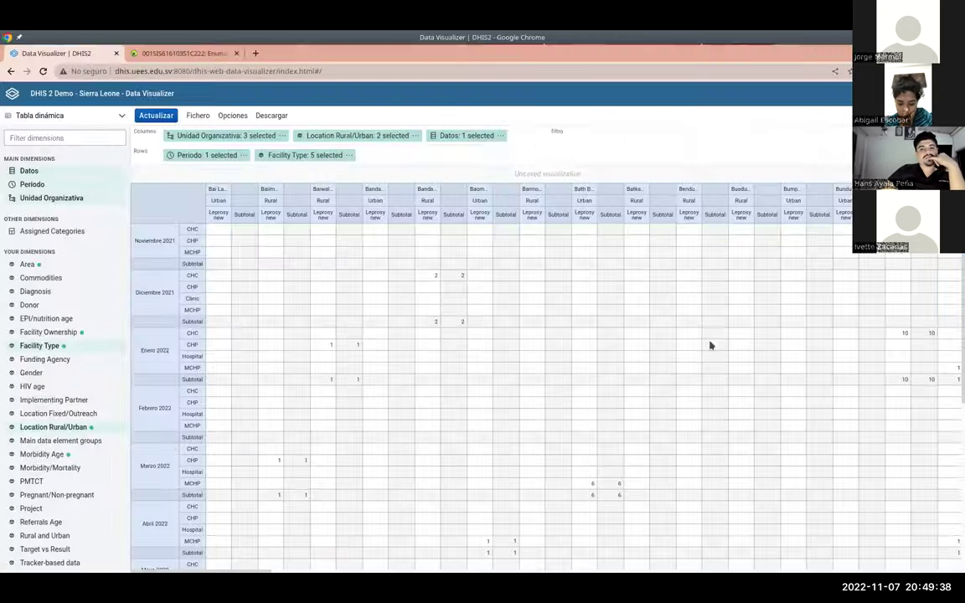
click(199, 117)
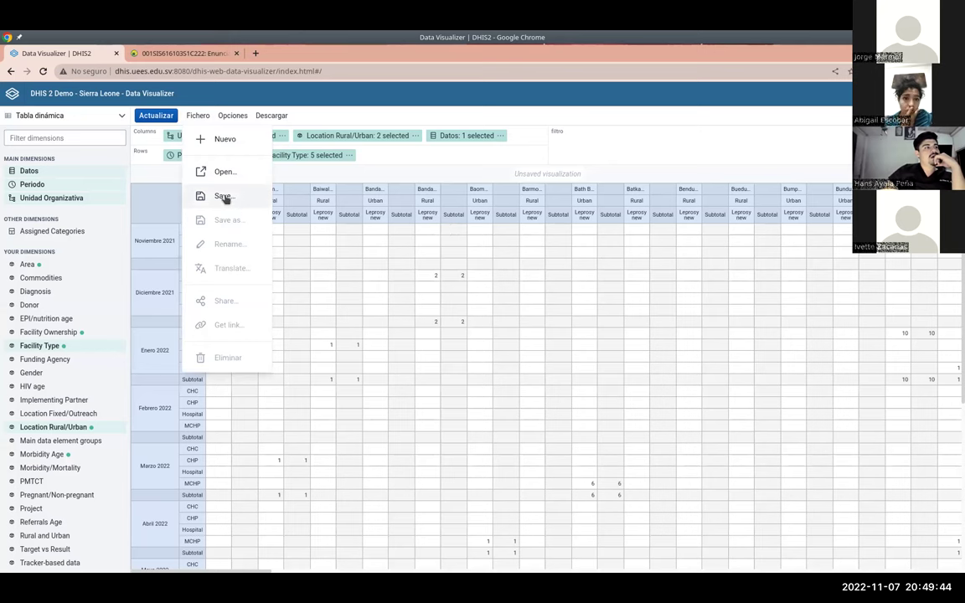
click(223, 196)
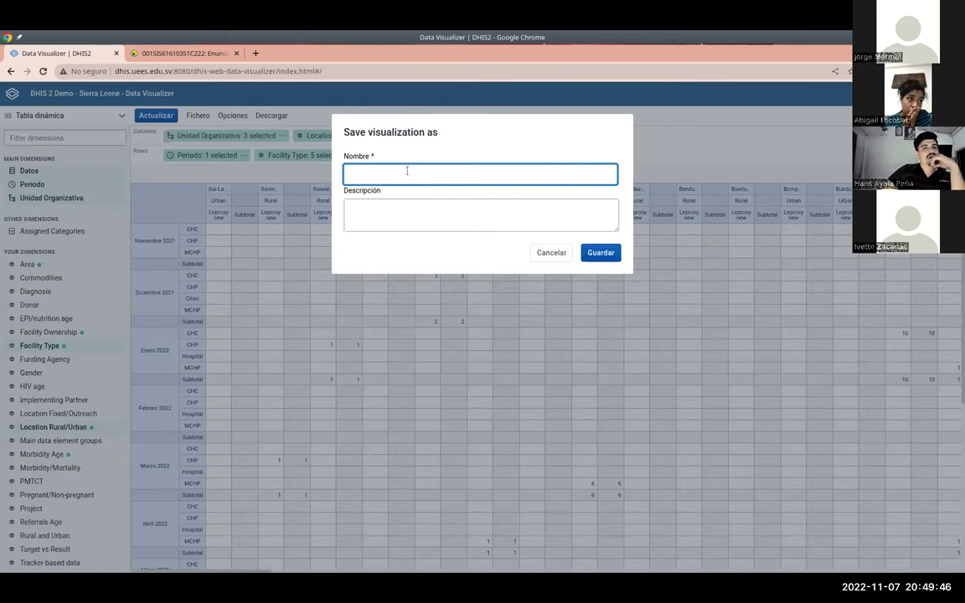
key(ctrl+v)
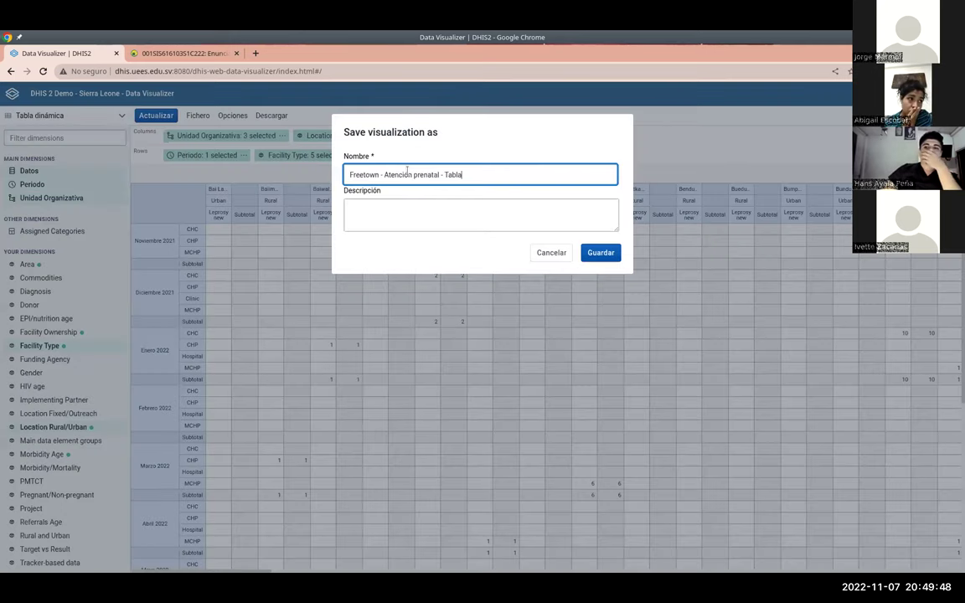
text(pivote)
double_click(363, 175)
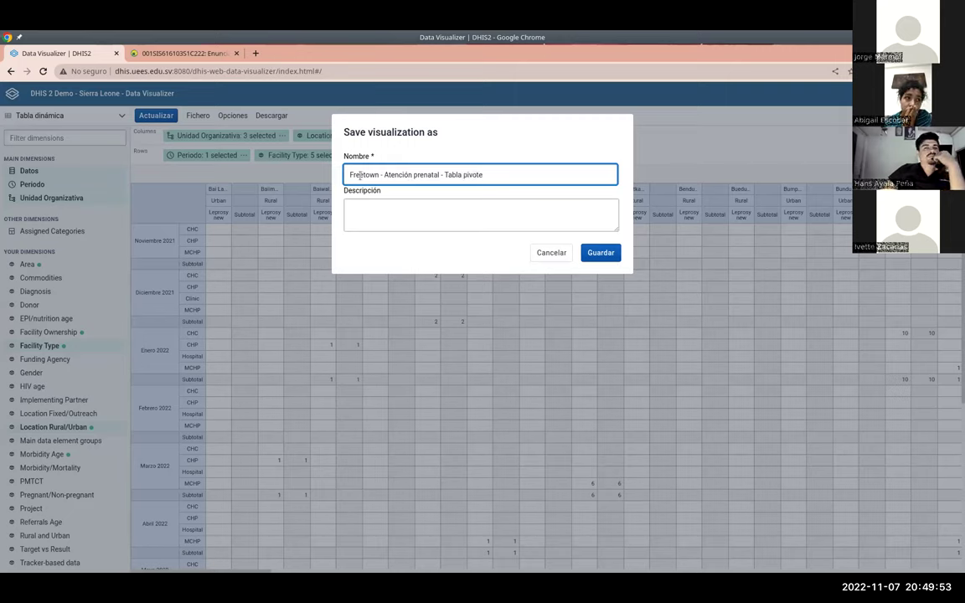
double_click(408, 174)
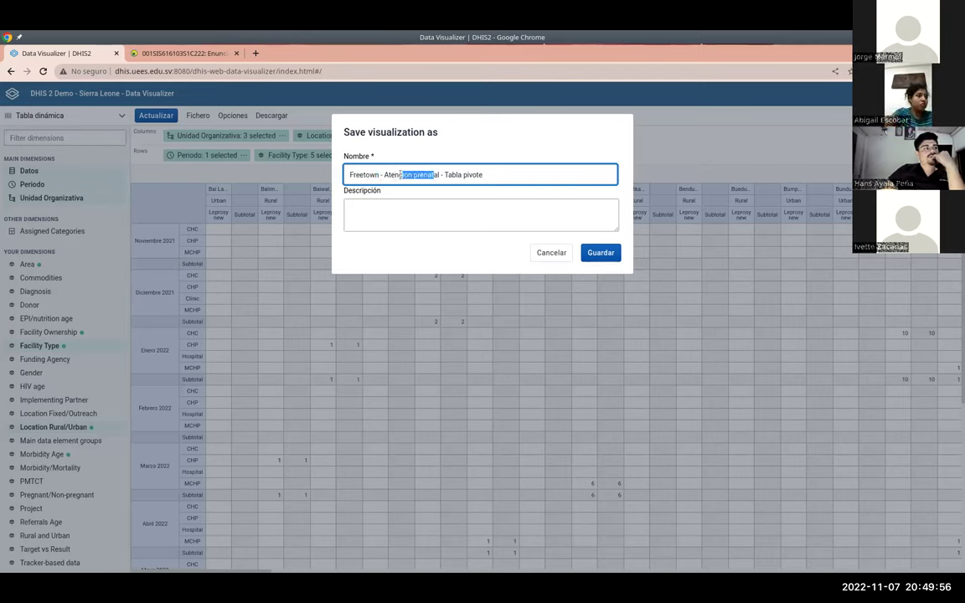
click(461, 174)
drag(486, 174, 446, 175)
click(497, 174)
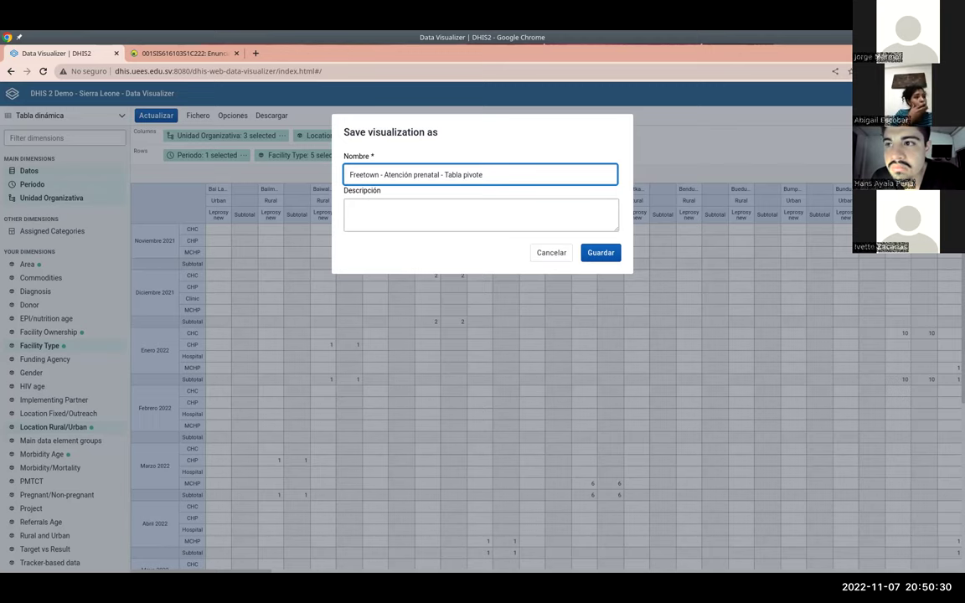
click(593, 259)
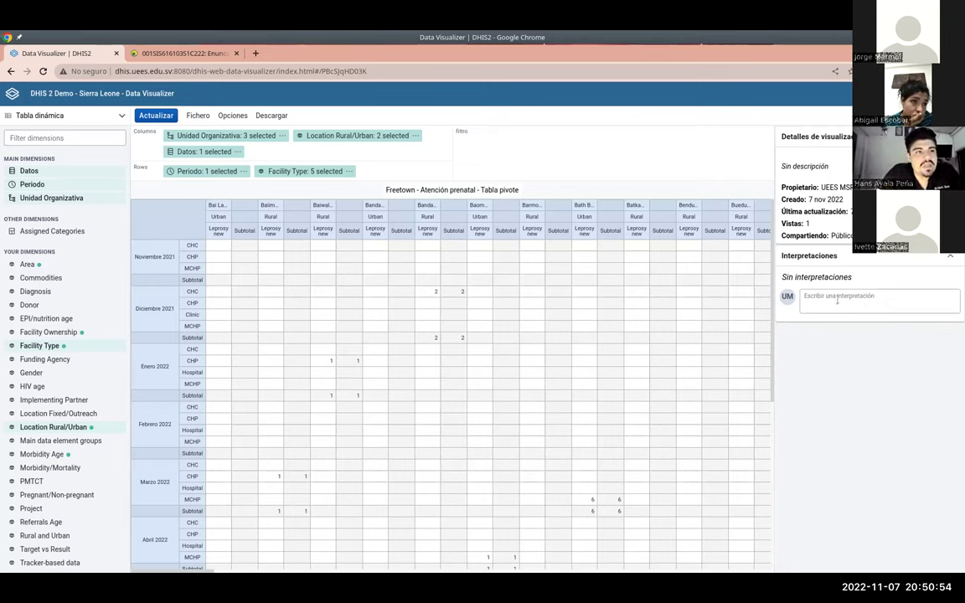
click(835, 307)
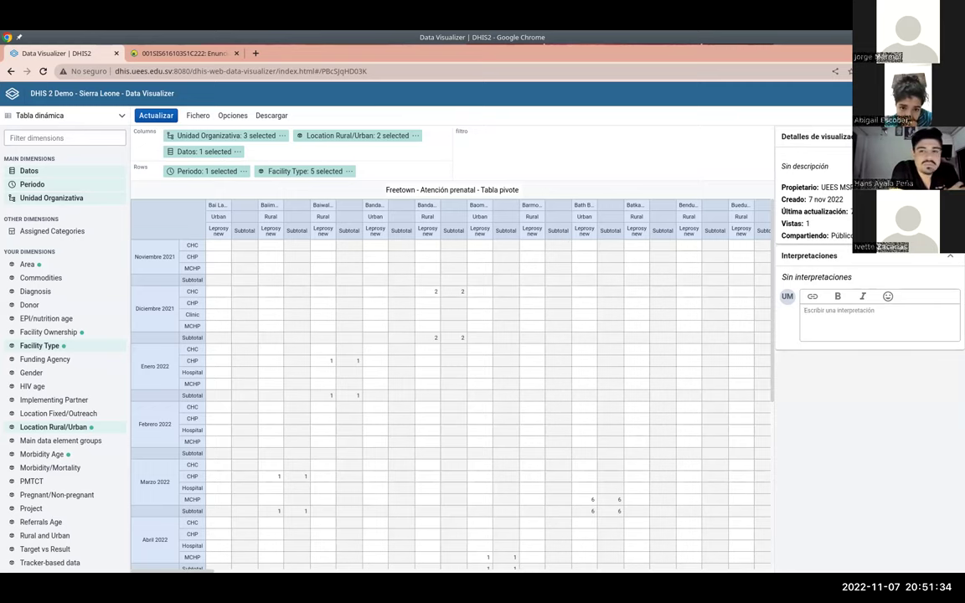
click(913, 115)
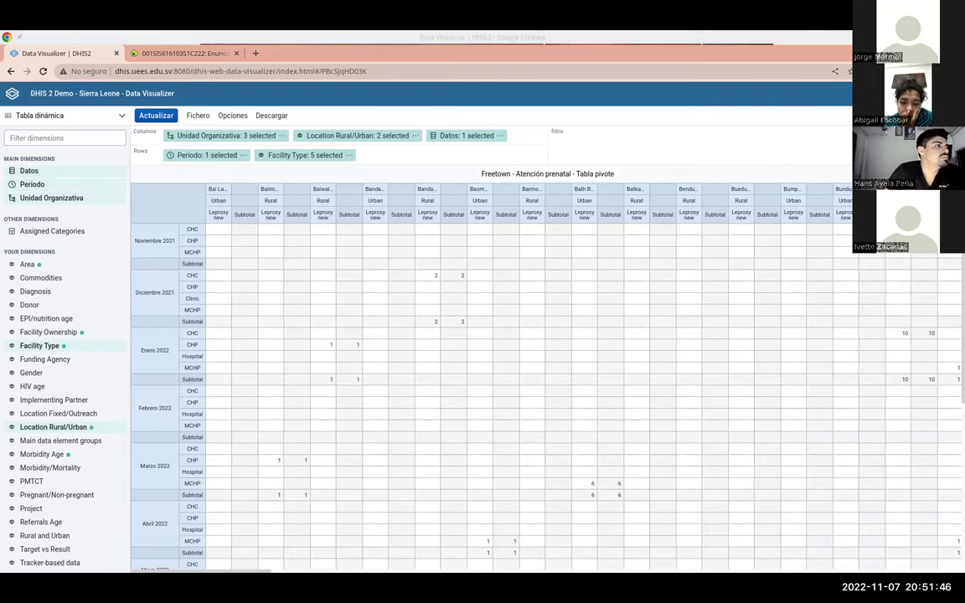
Step: Read the chart instructions under point 2 of the Okular PDF, and start a new Columna visualization in Data Visualizer
key(alt+Tab)
scroll(536, 335, down, 5)
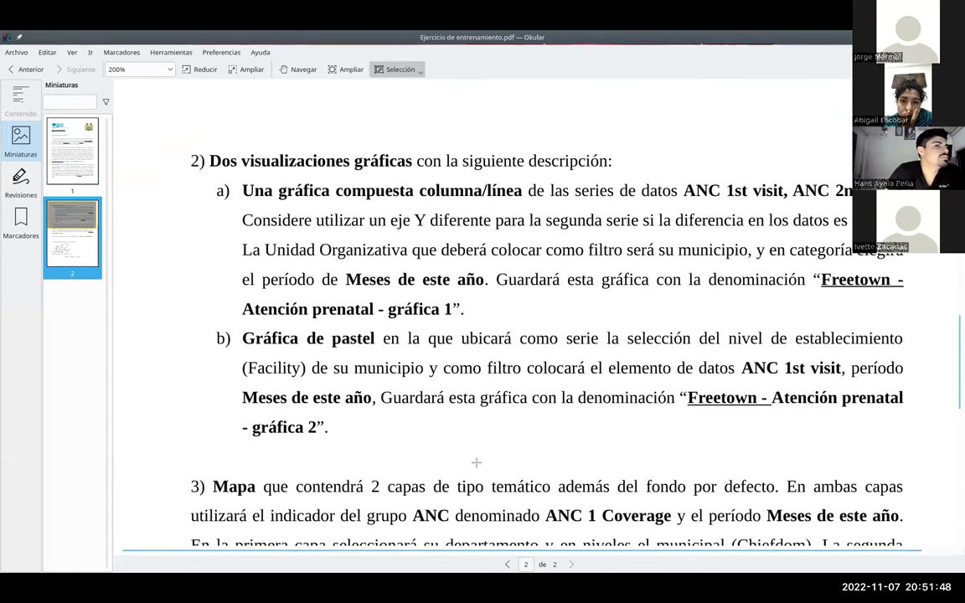
scroll(476, 462, down, 1)
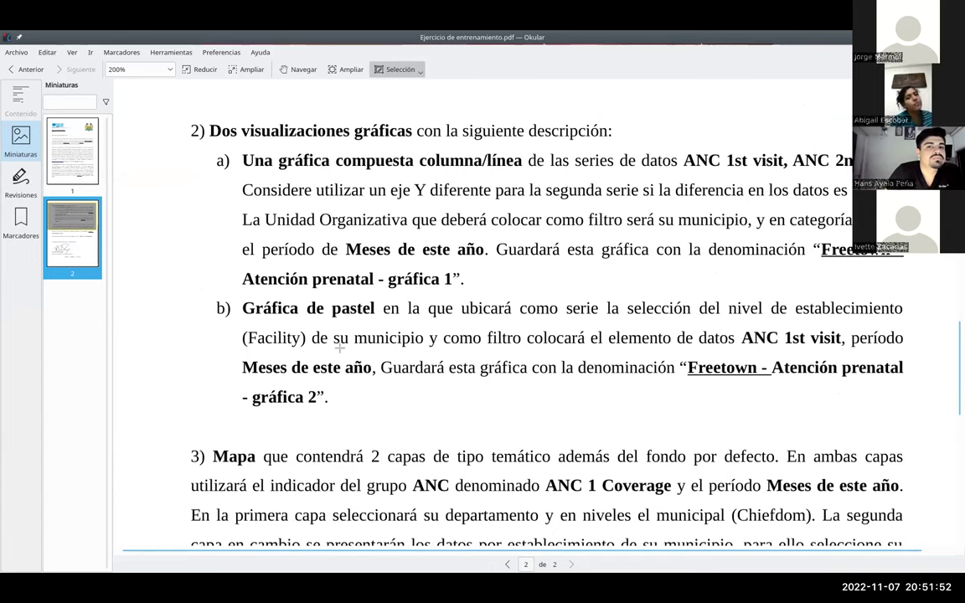
scroll(339, 348, down, 1)
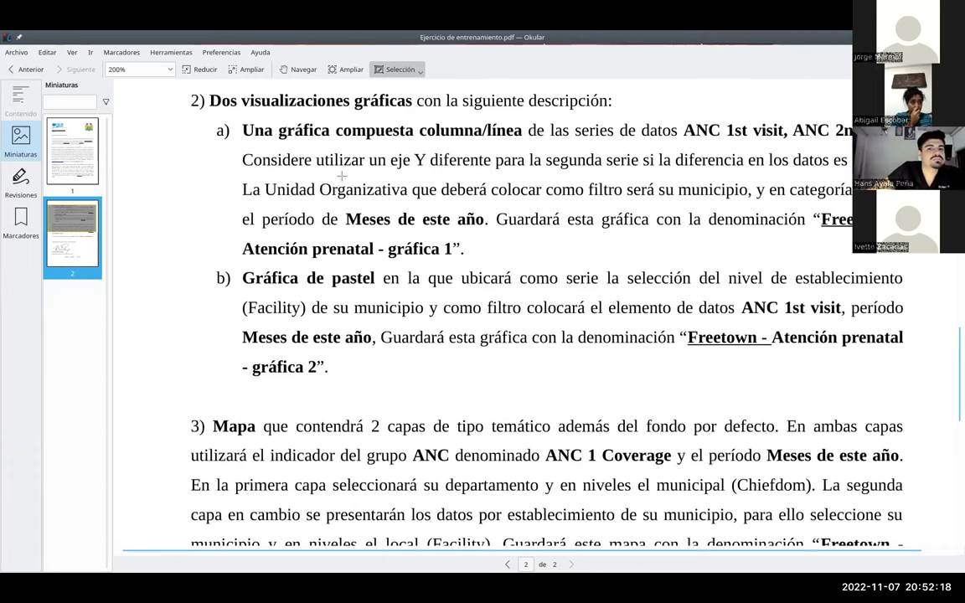
key(alt+Tab)
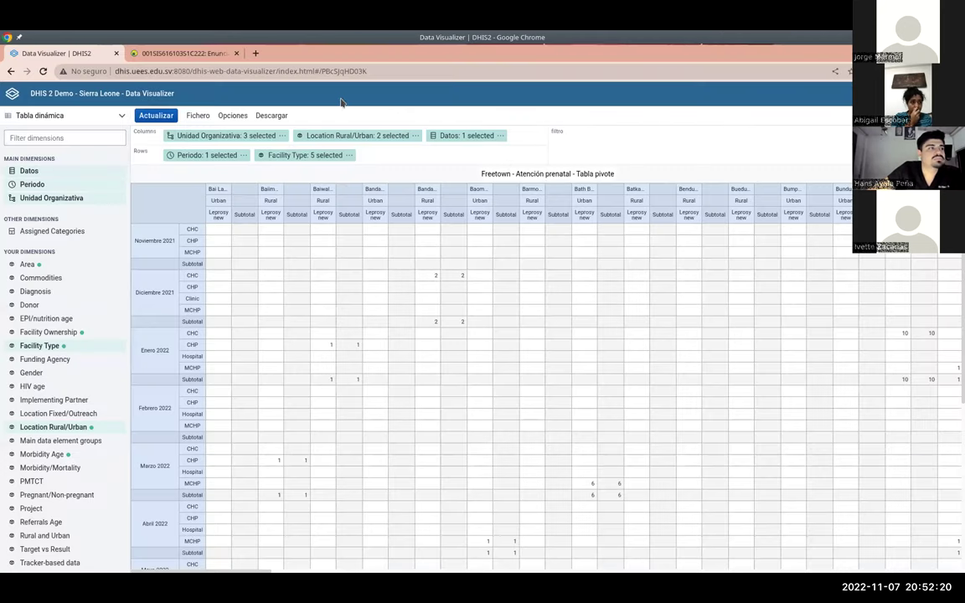
click(197, 118)
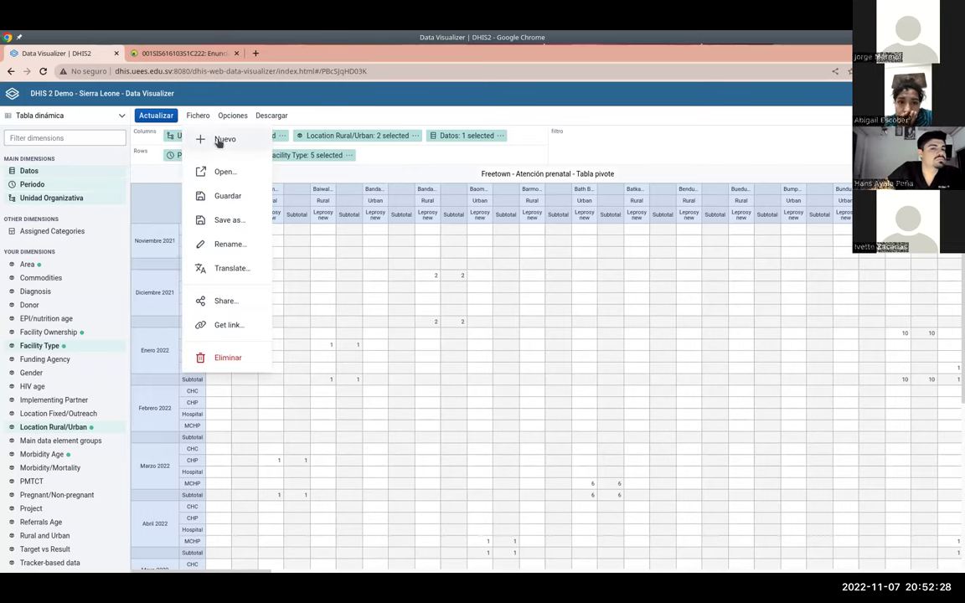
click(220, 140)
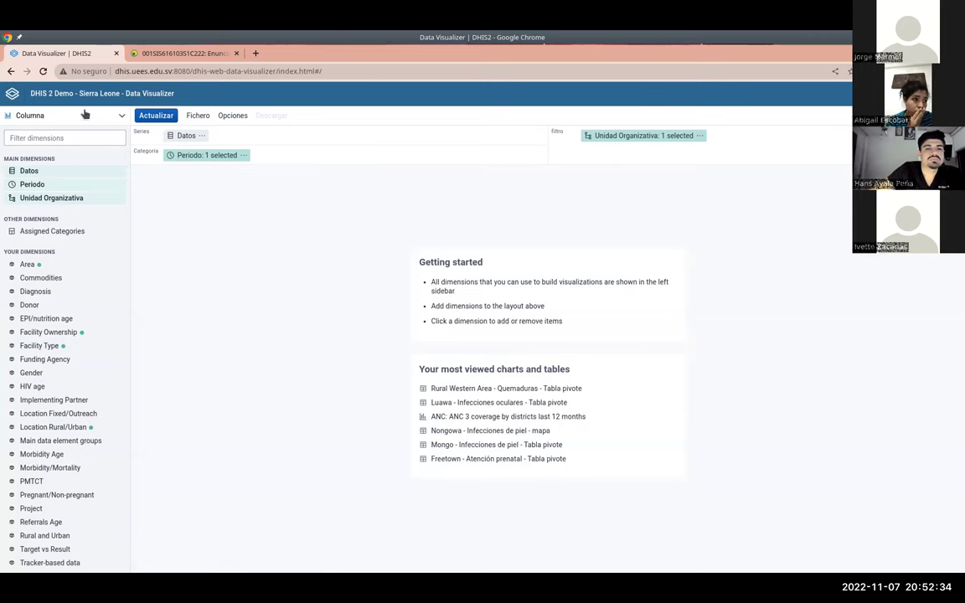
click(33, 117)
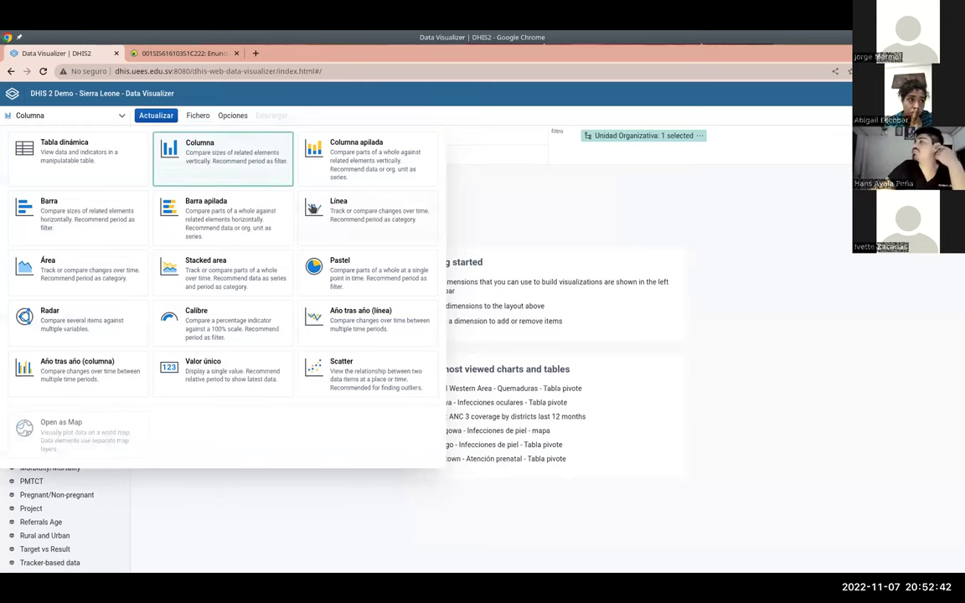
click(196, 141)
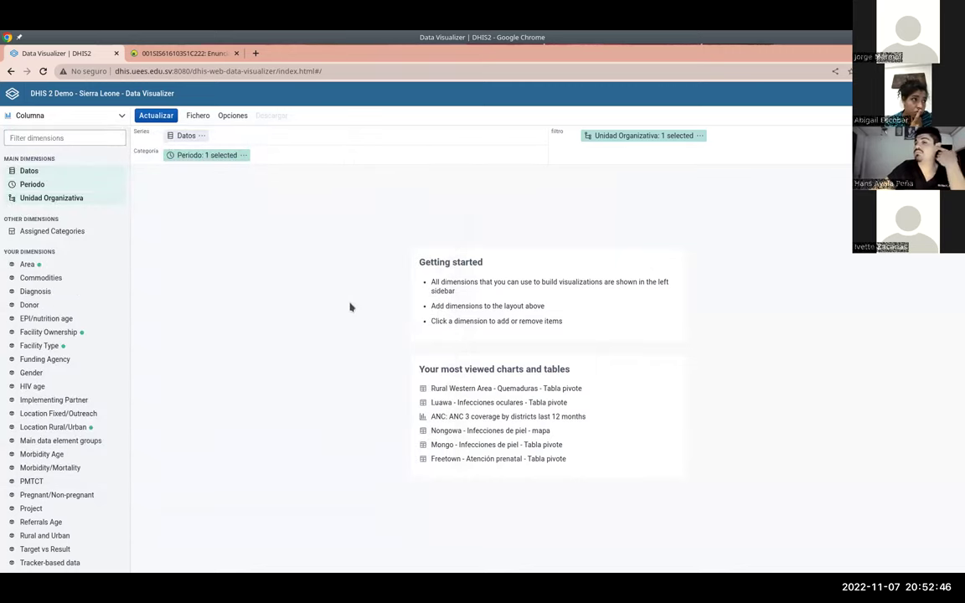
Step: Following point 2a of the PDF, add ANC 1st visit and ANC 2nd visit to the Datos series and update the chart
key(alt+Tab)
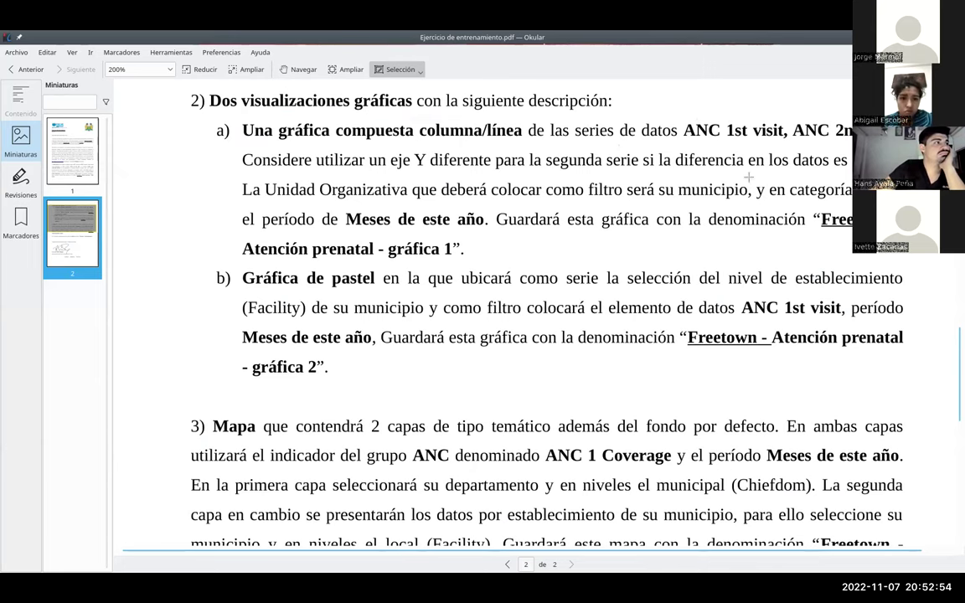
key(alt+Tab)
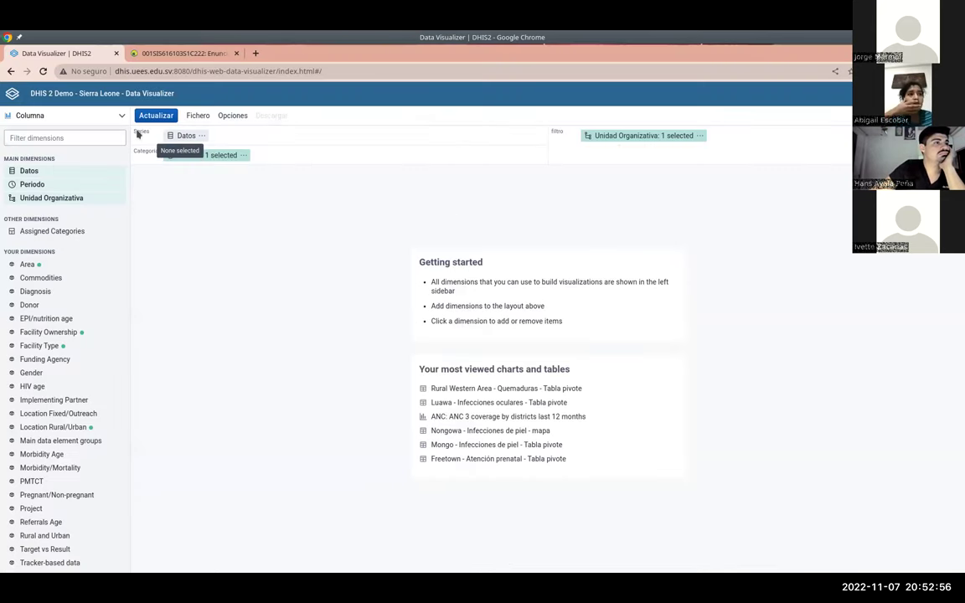
click(183, 136)
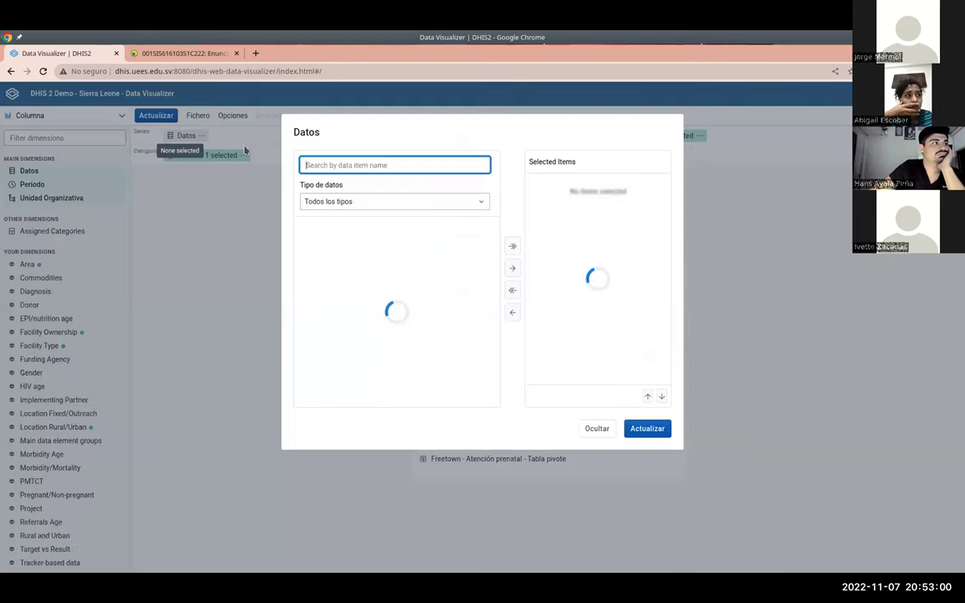
click(336, 253)
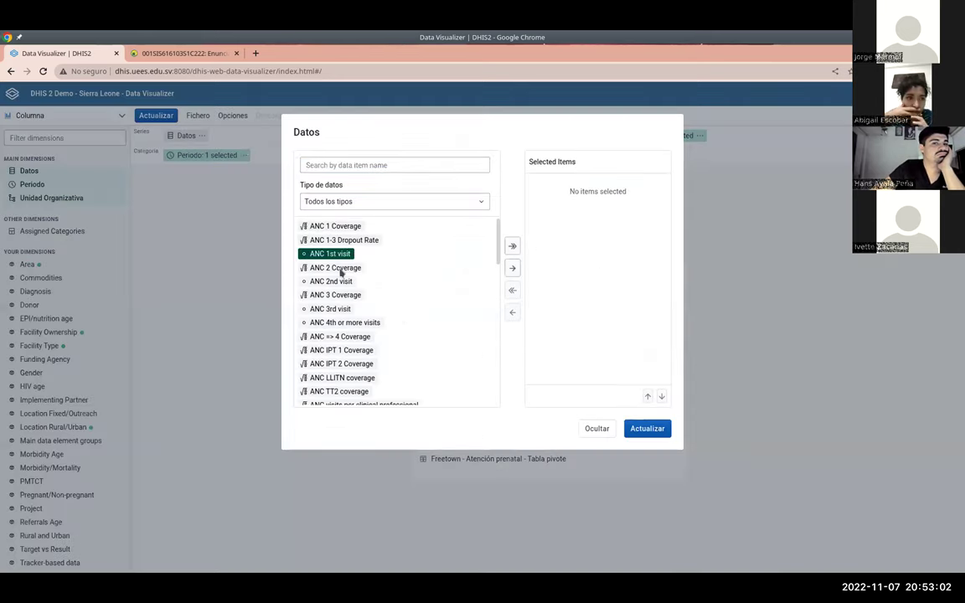
click(511, 269)
click(368, 268)
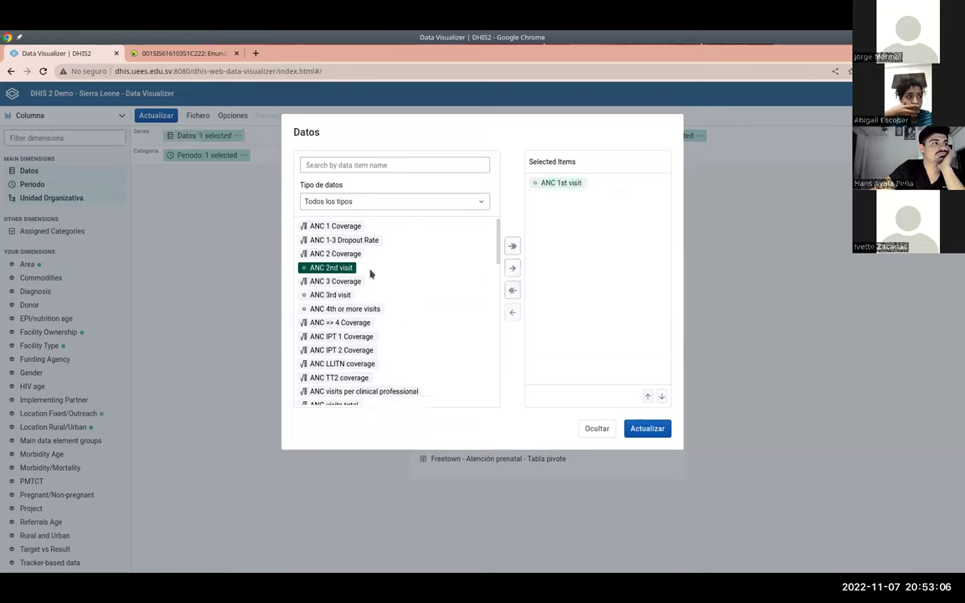
click(510, 269)
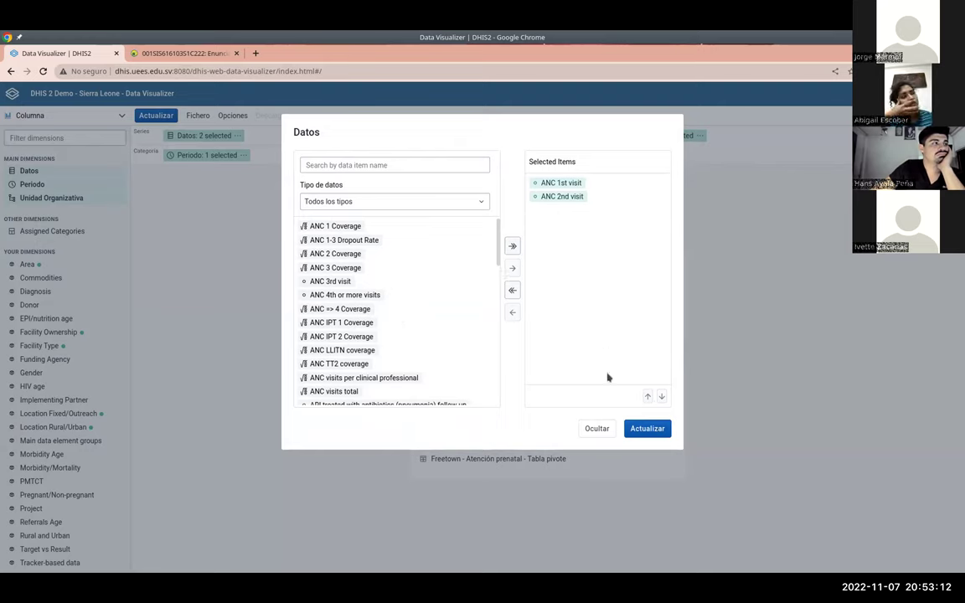
click(652, 431)
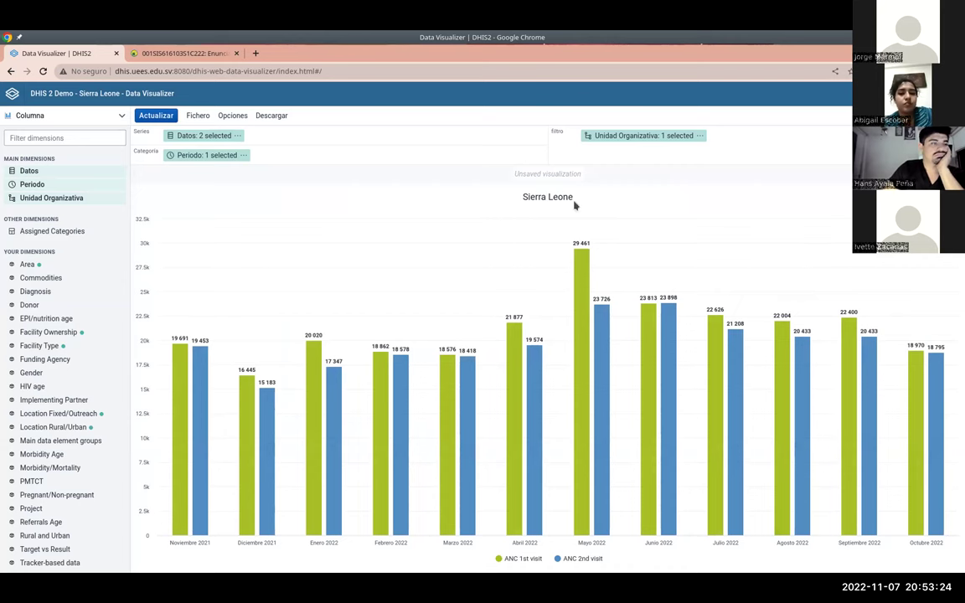
Step: Check the chart's selected Datos items against the column/line chart instructions in the Okular PDF
key(alt+Tab)
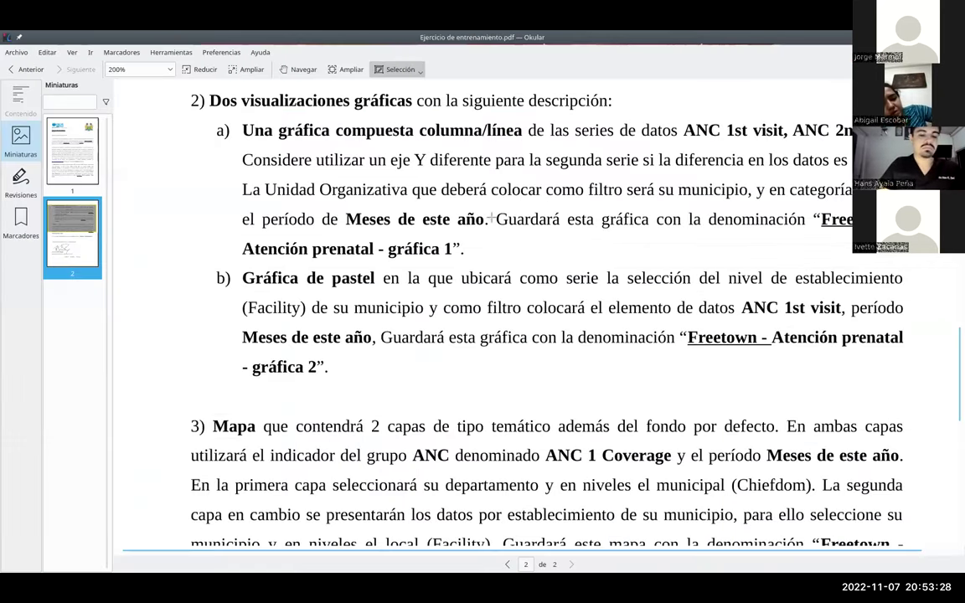
key(alt+Tab)
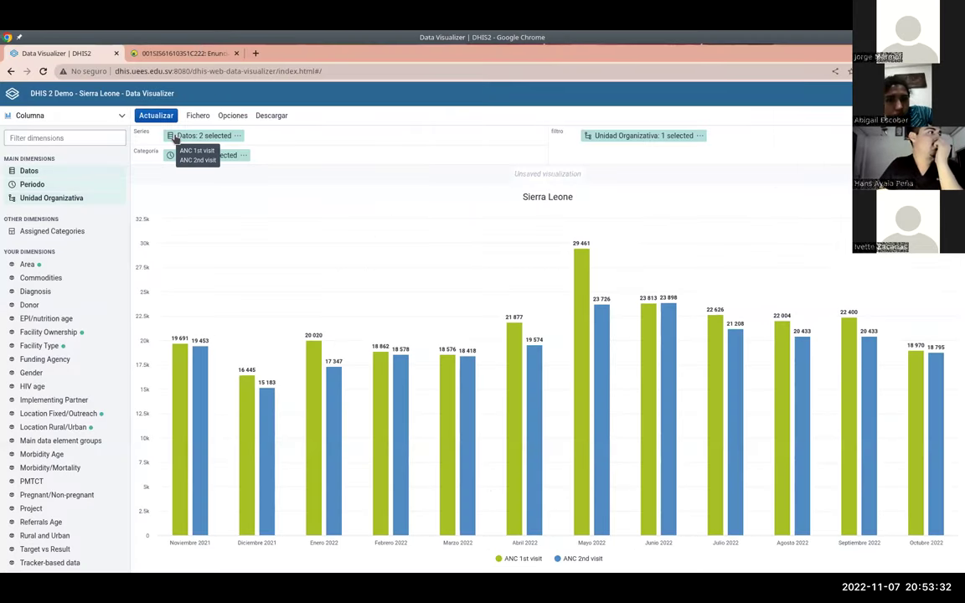
click(173, 136)
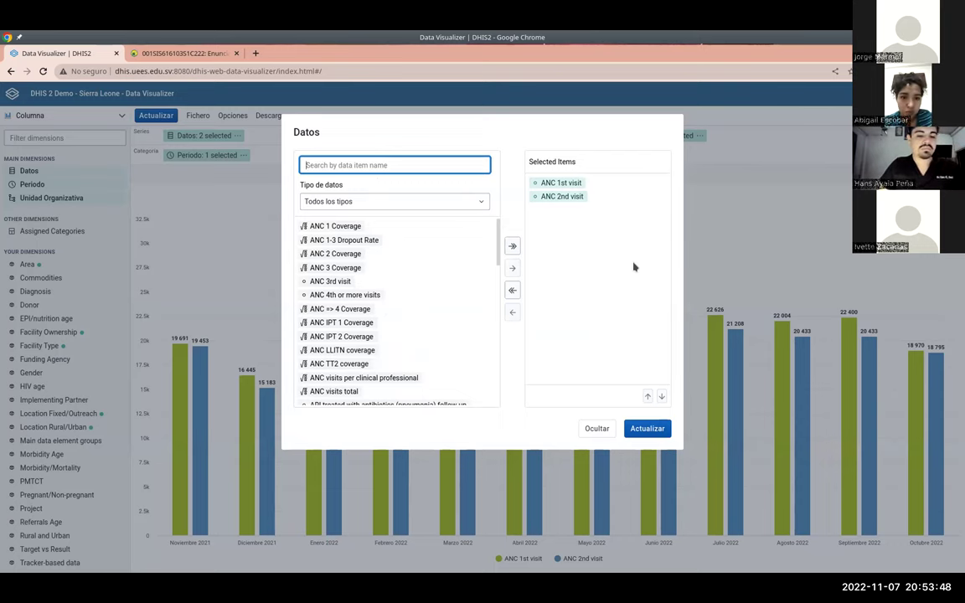
key(alt+Tab)
key(alt+Tab)
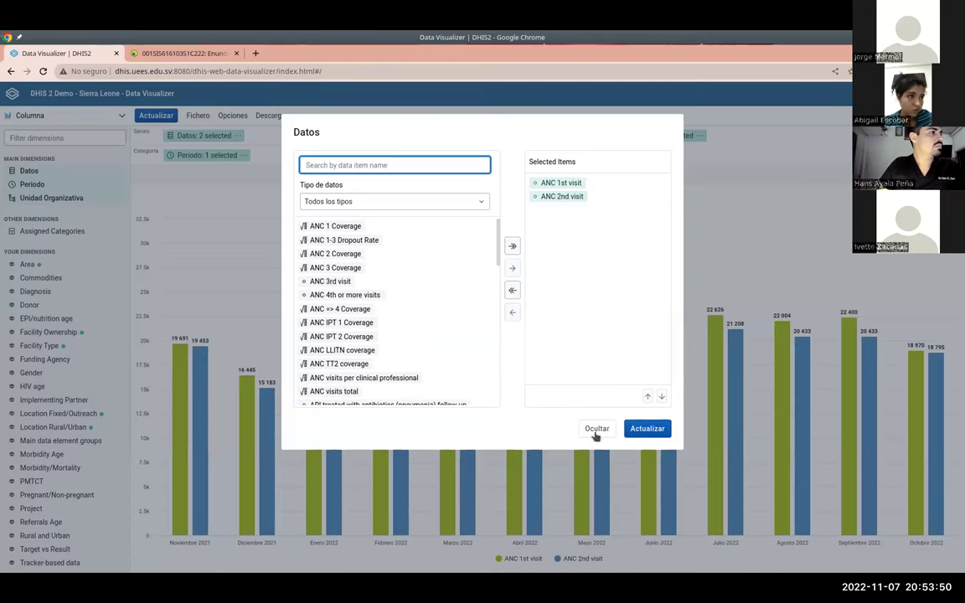
click(630, 368)
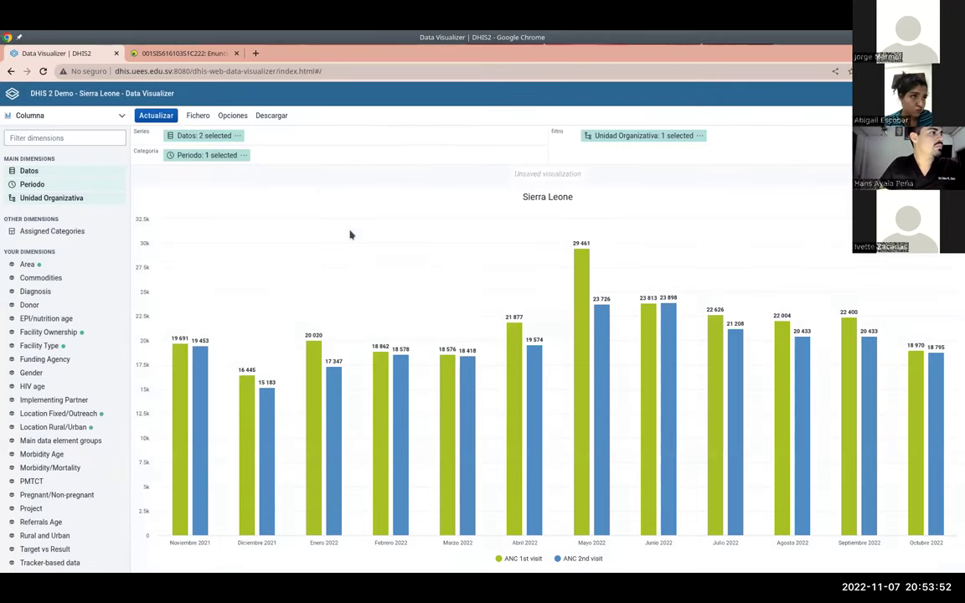
Step: Minimize the Leprosy exercise PDF and read point 2a in Ejercicio de entrenamiento.pdf before returning to Data Visualizer
key(alt+Tab)
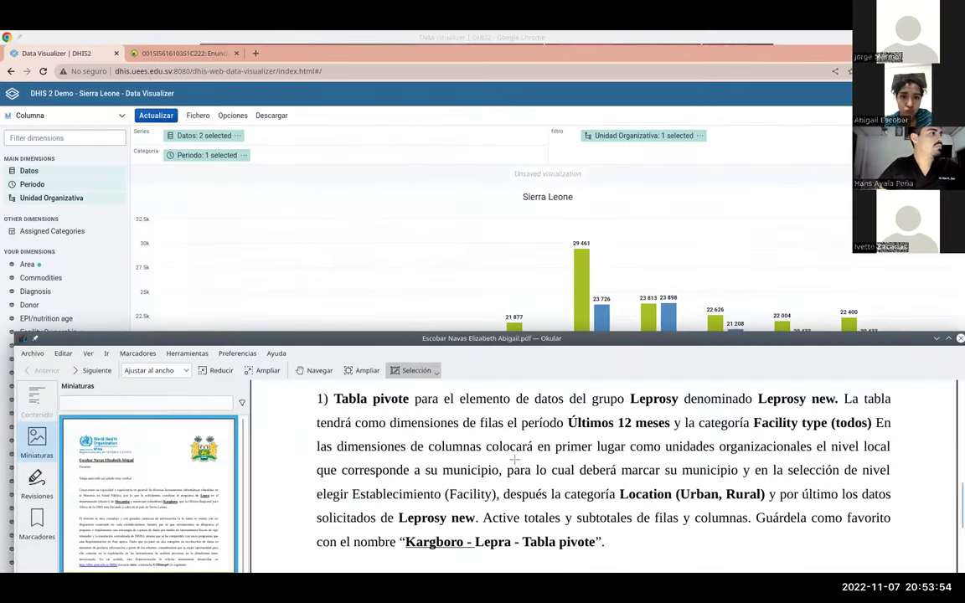
scroll(528, 442, down, 5)
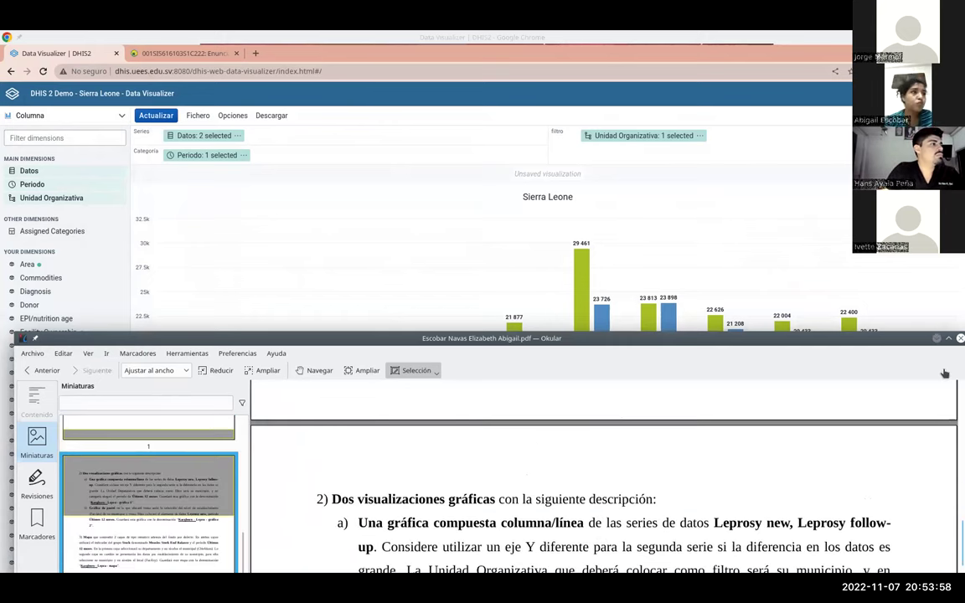
click(937, 339)
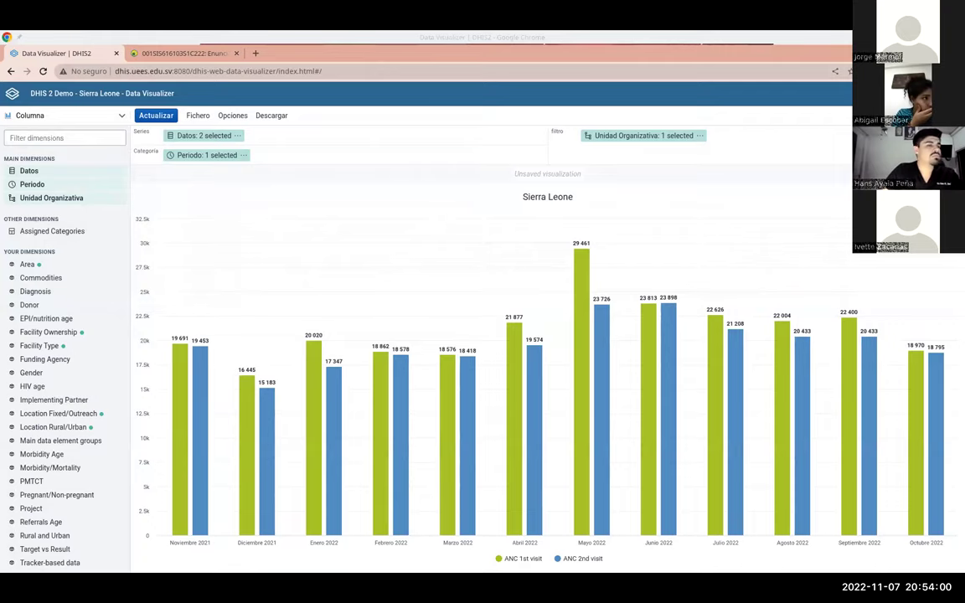
key(alt+Tab)
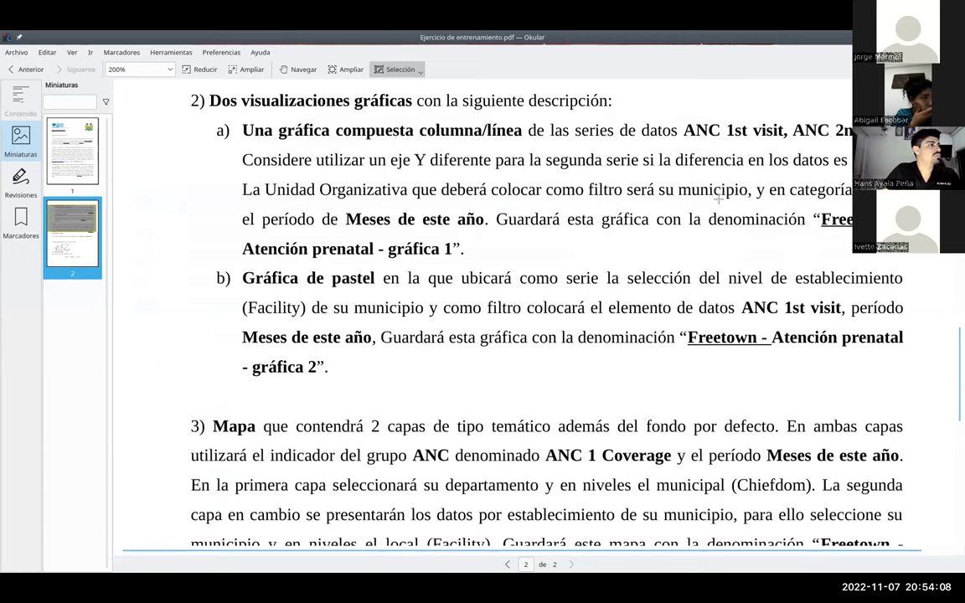
key(alt+Tab)
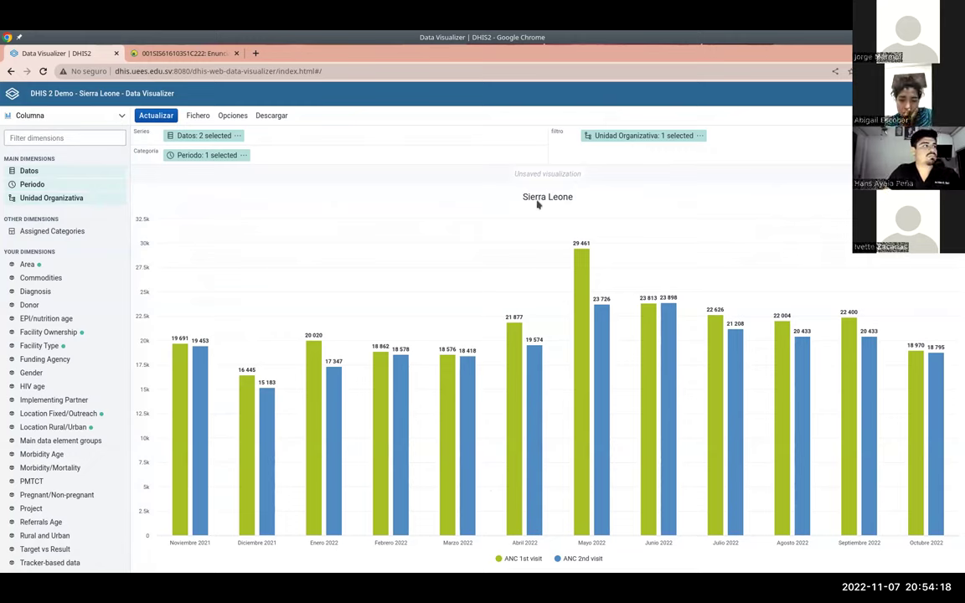
Step: Replace the user organisation unit in the Unidad Organizativa filter with Freetown under Western Area and update the chart
click(602, 136)
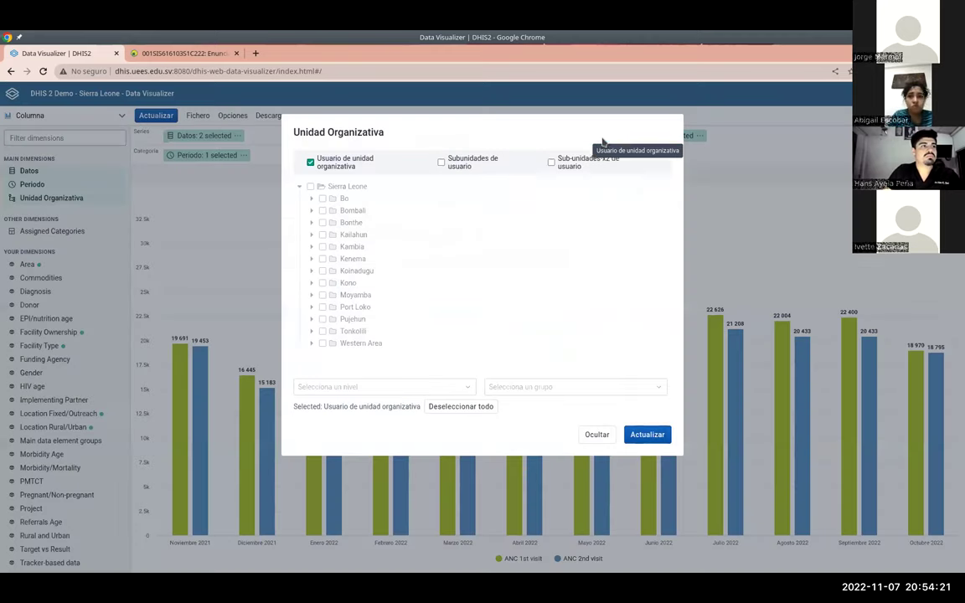
click(310, 162)
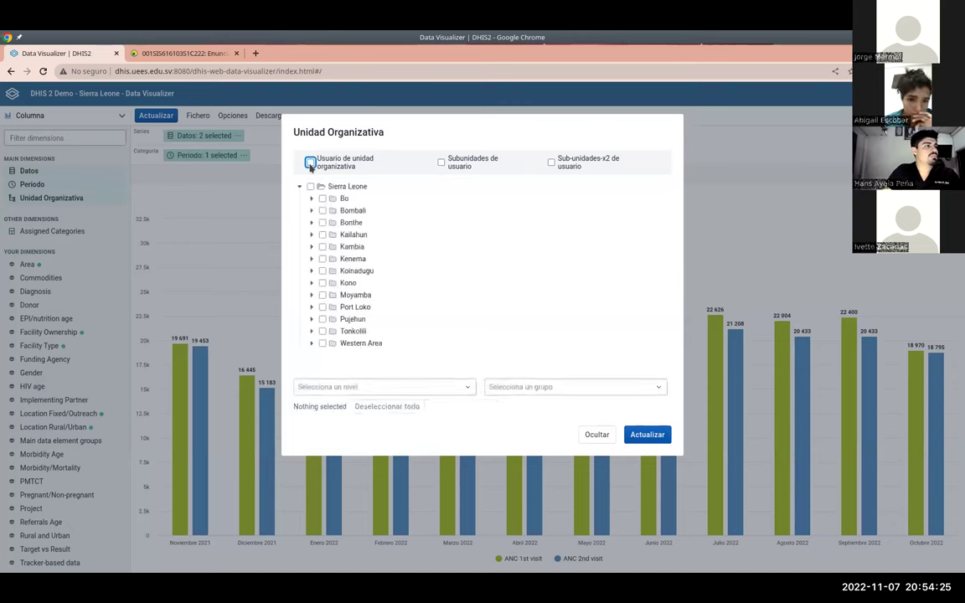
click(311, 343)
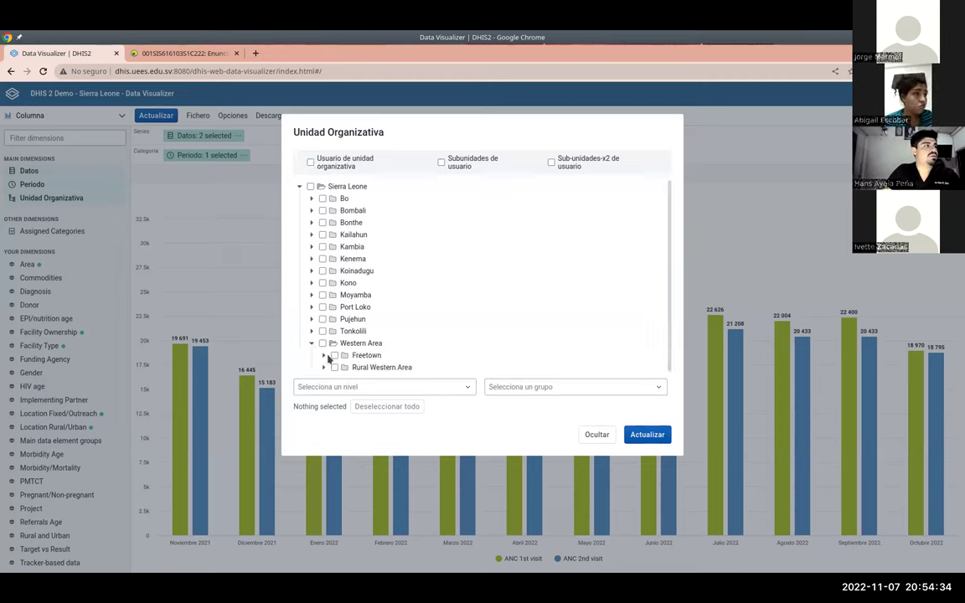
click(334, 355)
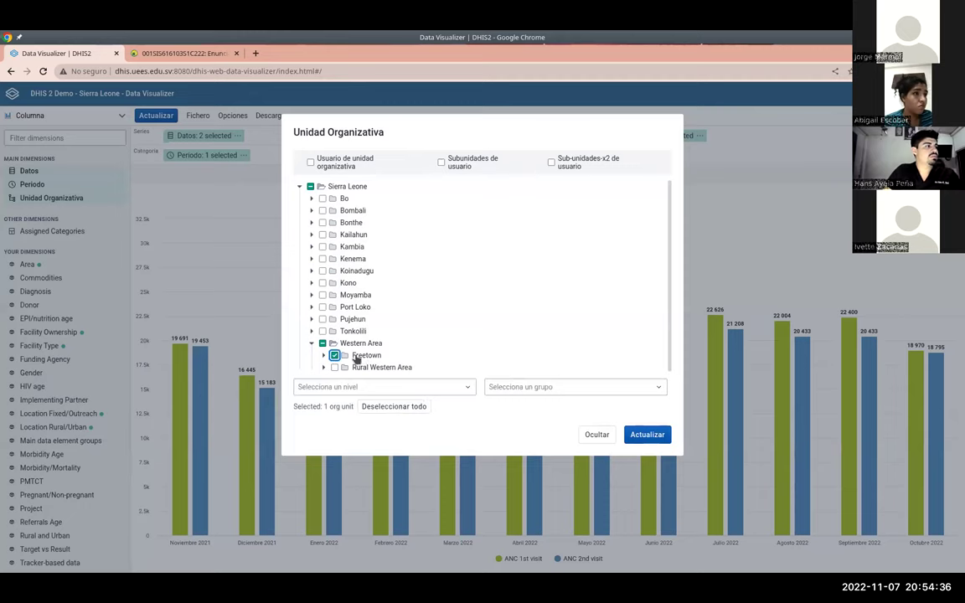
click(647, 443)
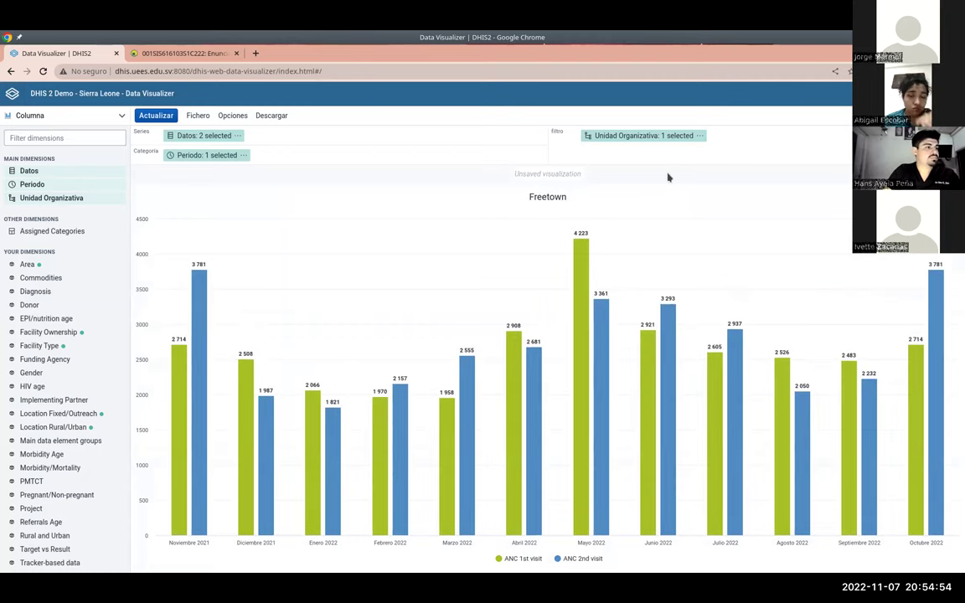
Step: Following point 2a of the PDF, replace the Periodo selection Últimos 12 meses with Meses este año and update the chart
key(alt+Tab)
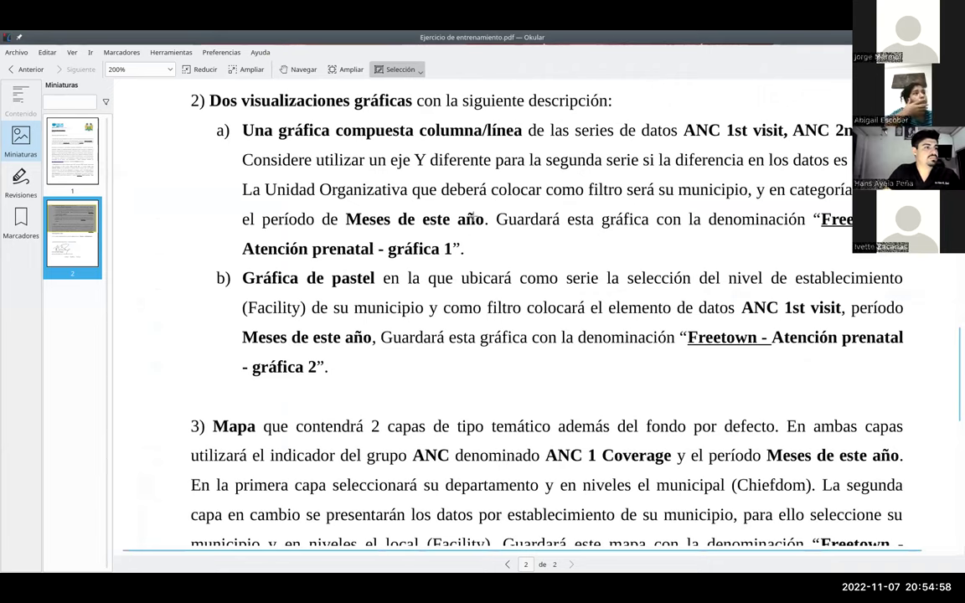
key(alt+Tab)
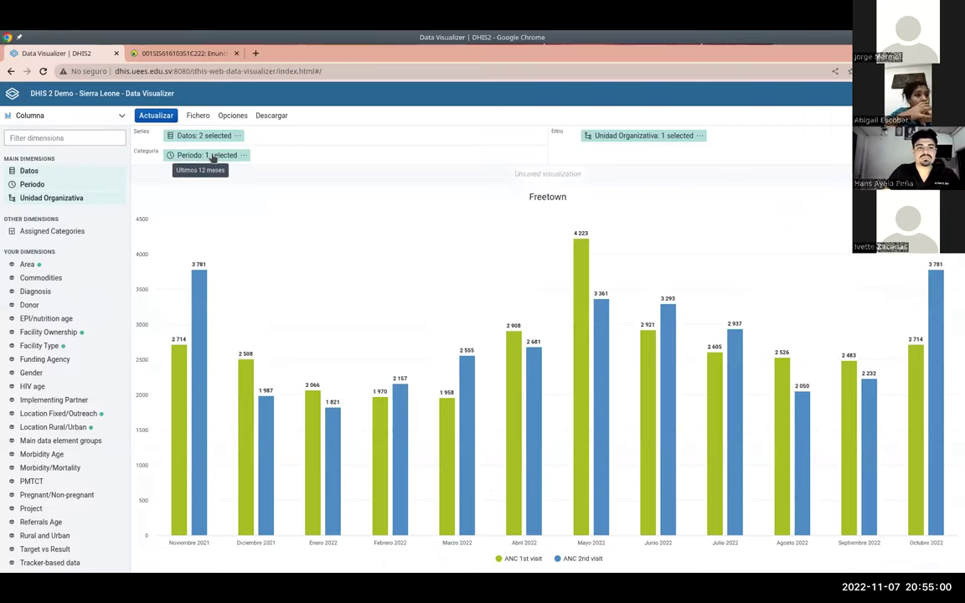
click(214, 157)
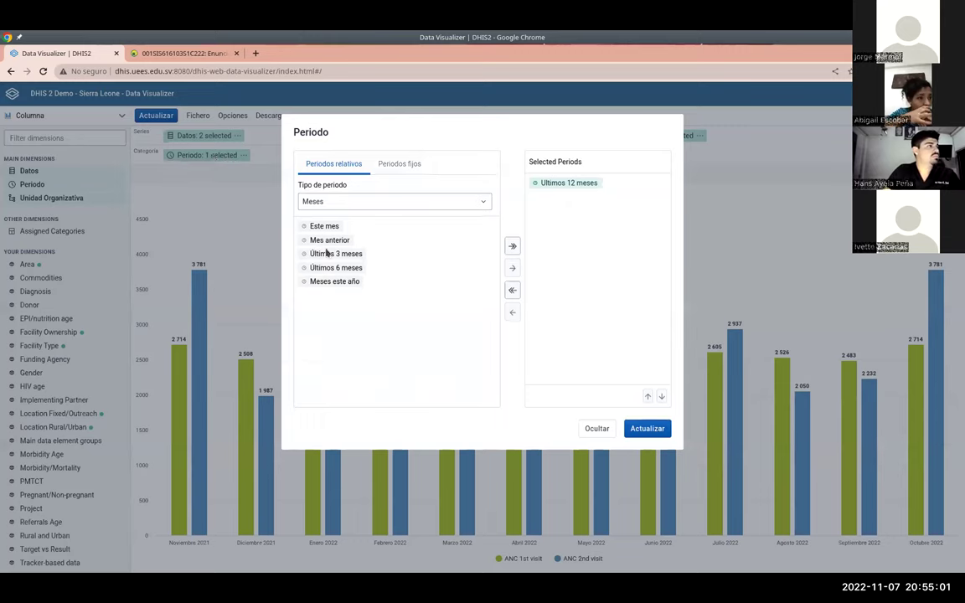
click(568, 183)
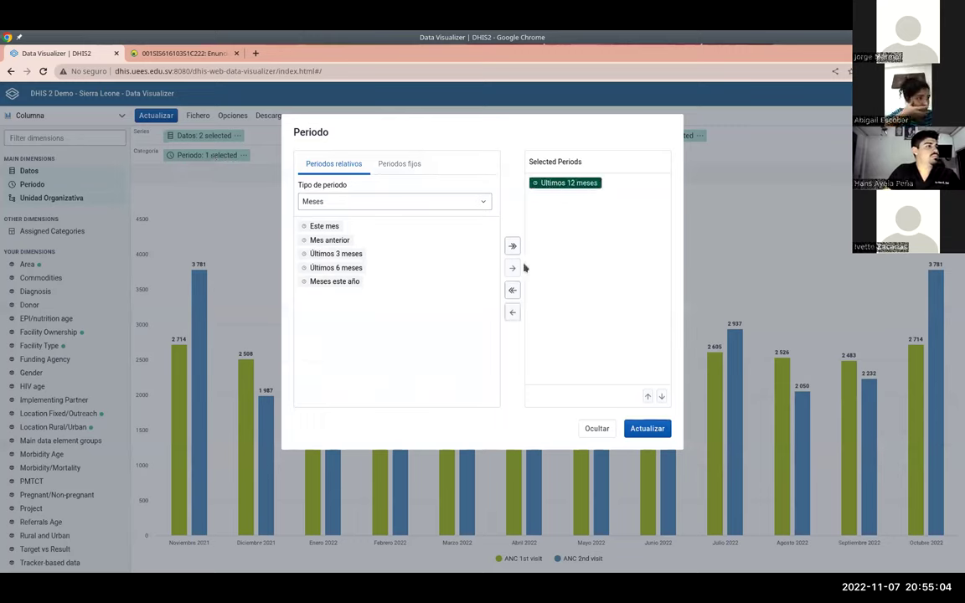
click(512, 312)
click(335, 296)
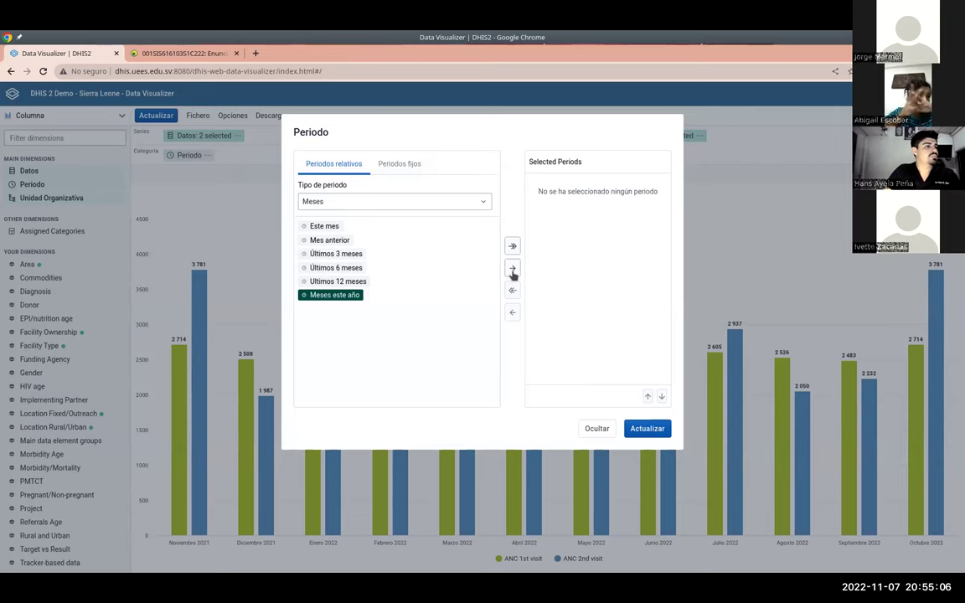
click(513, 270)
click(647, 428)
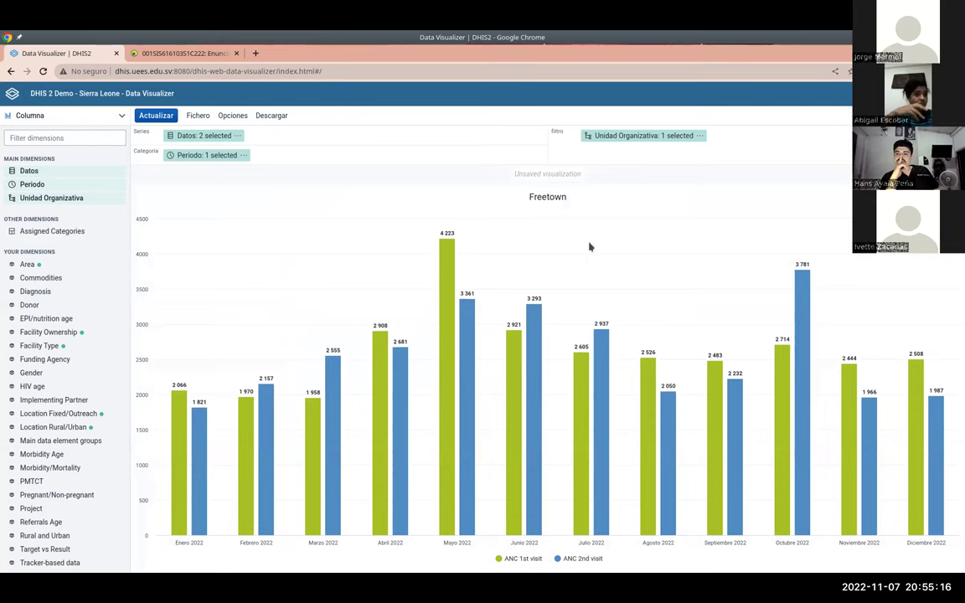
Step: Recheck point 2a in the PDF, and in the chart's series options show ANC 2nd visit as a line on Axis 2
key(alt+Tab)
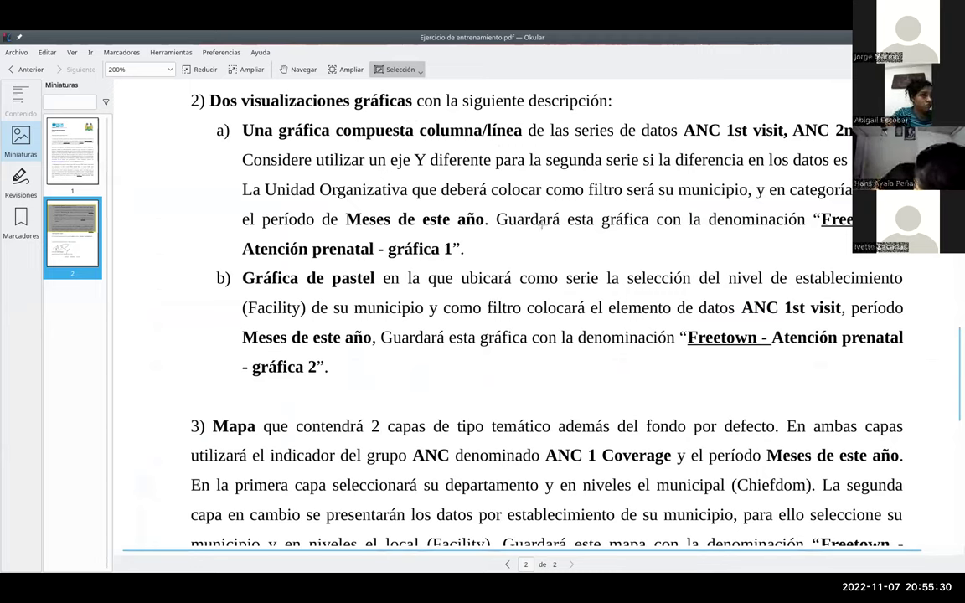
key(alt+Tab)
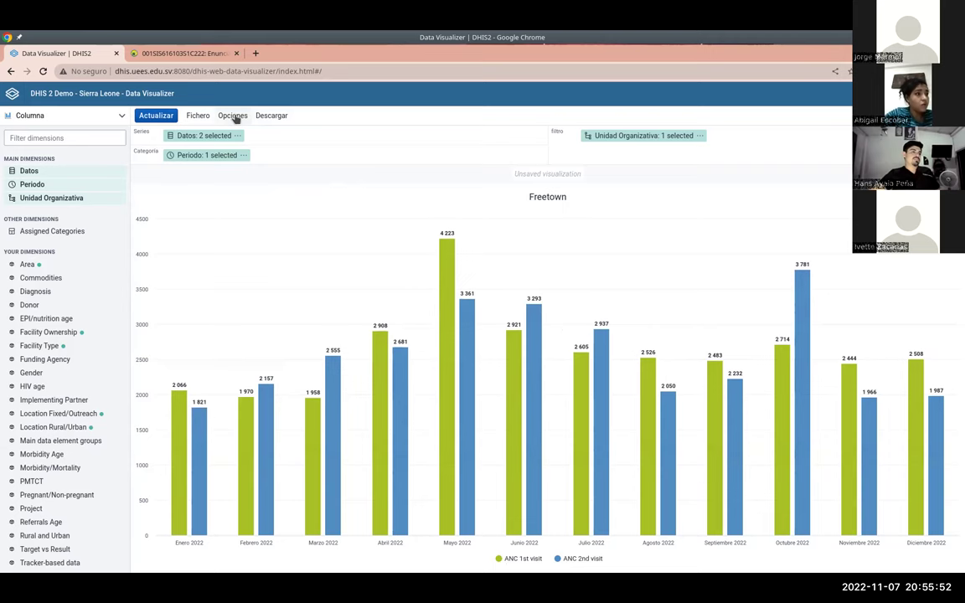
click(234, 116)
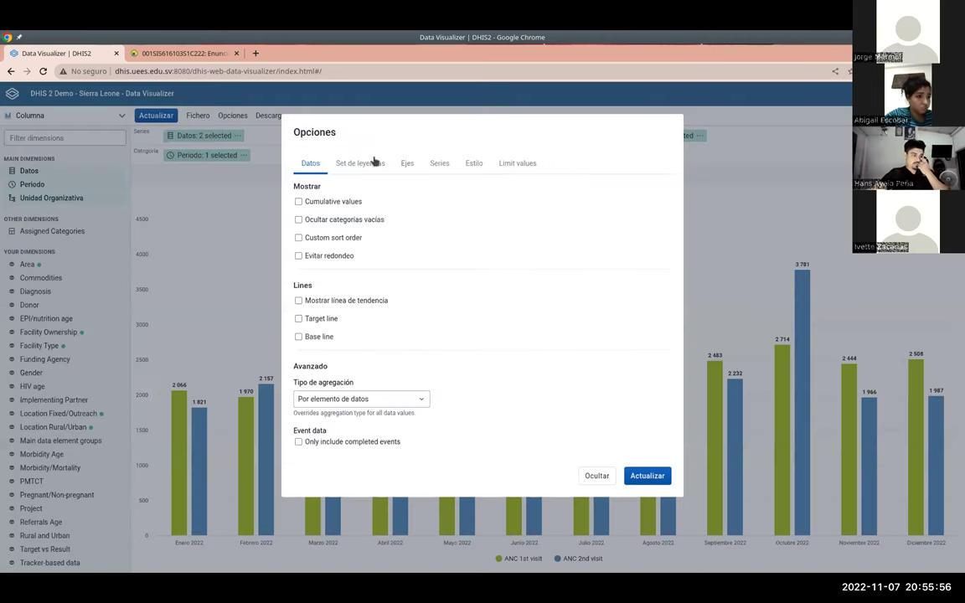
click(434, 165)
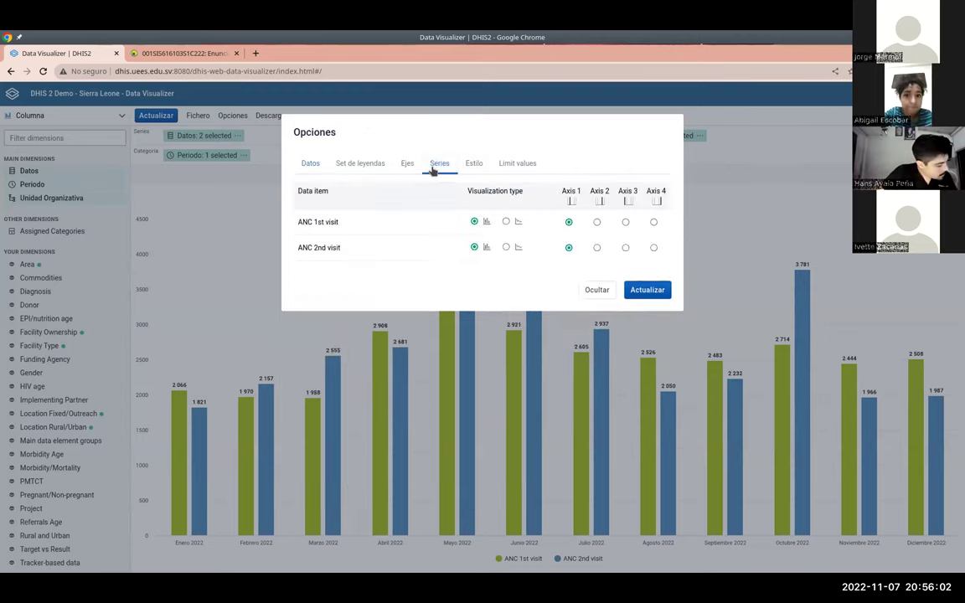
click(506, 248)
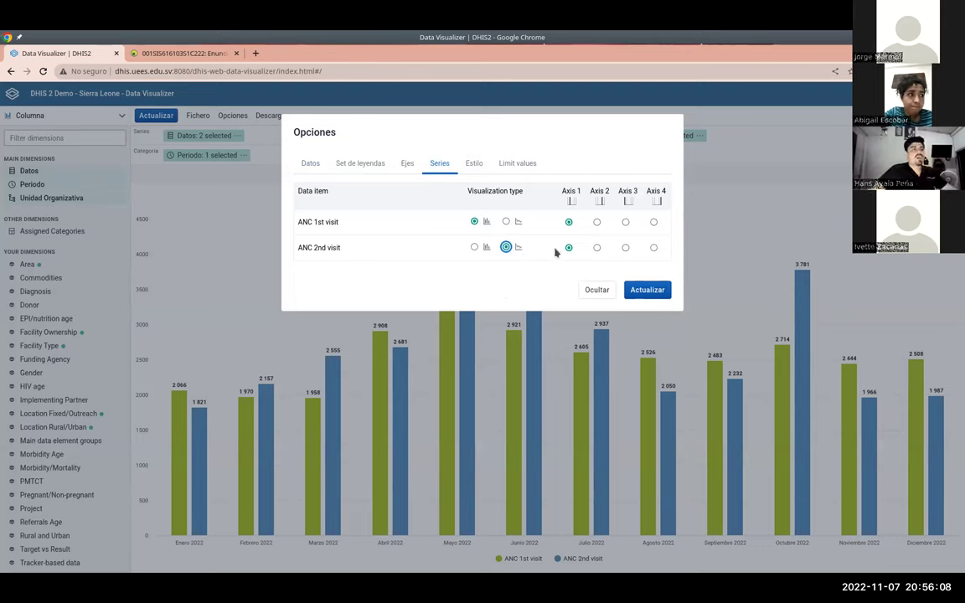
click(596, 248)
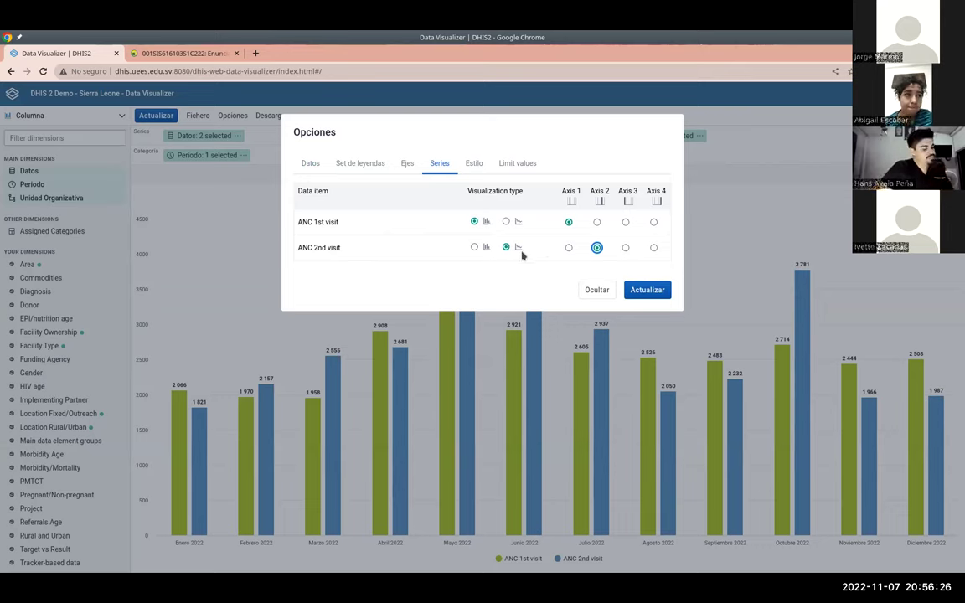
click(647, 290)
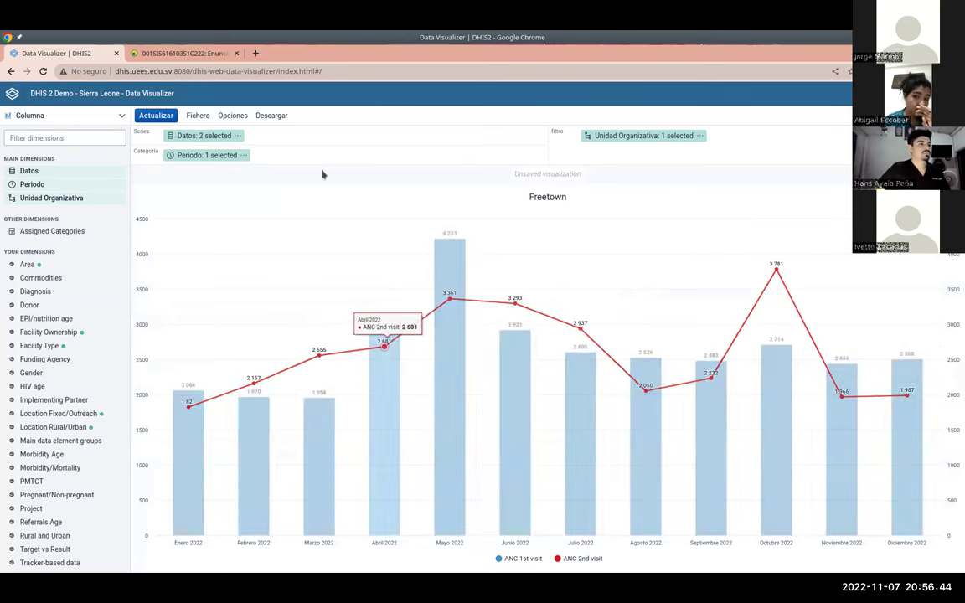
Step: Try a Lineal trend line on the chart and clear the Mostrar línea de tendencia option again
click(233, 115)
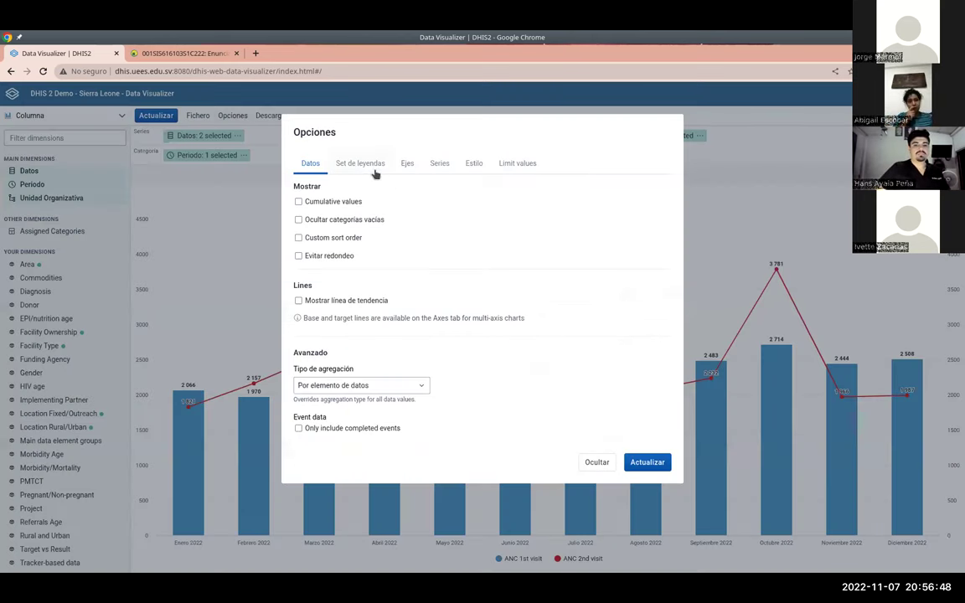
click(299, 301)
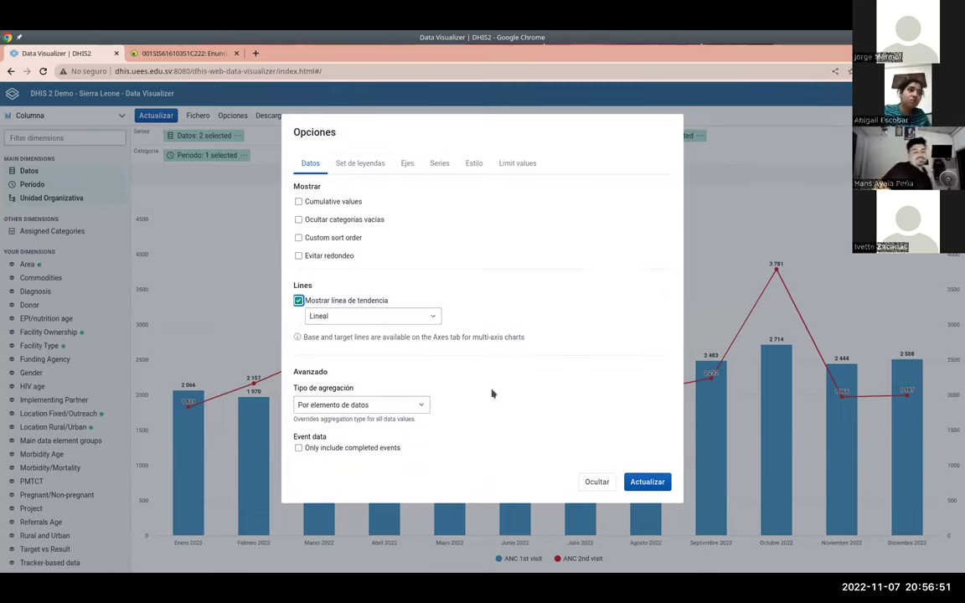
click(659, 481)
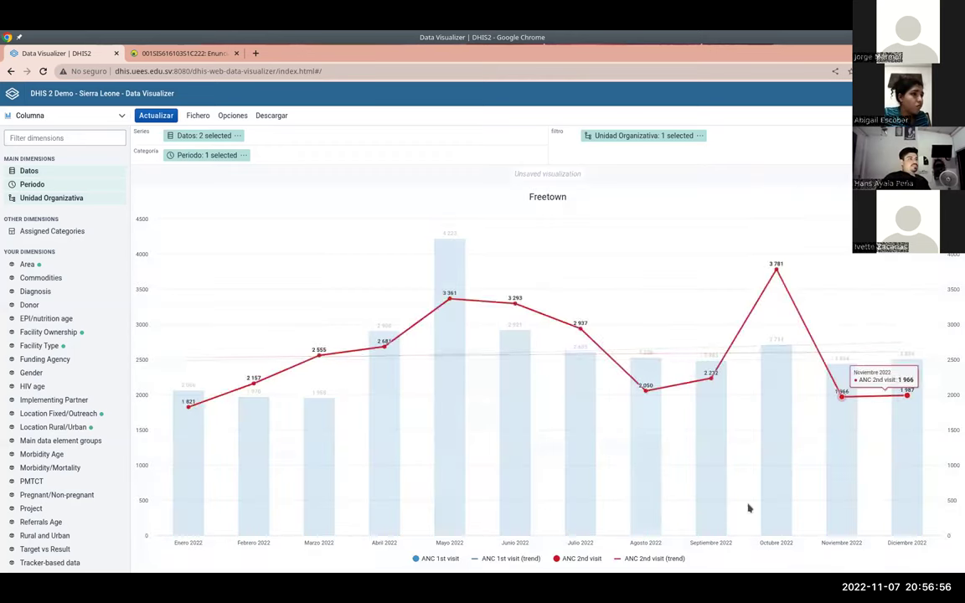
click(233, 117)
click(298, 300)
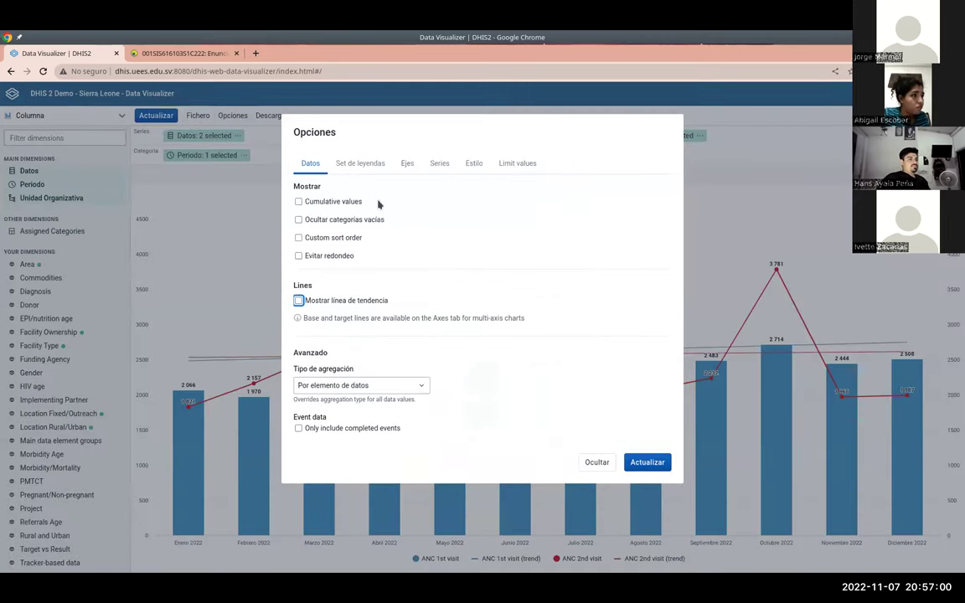
Step: Review the chart's axis, legend, series, data, limit value and style options
click(408, 164)
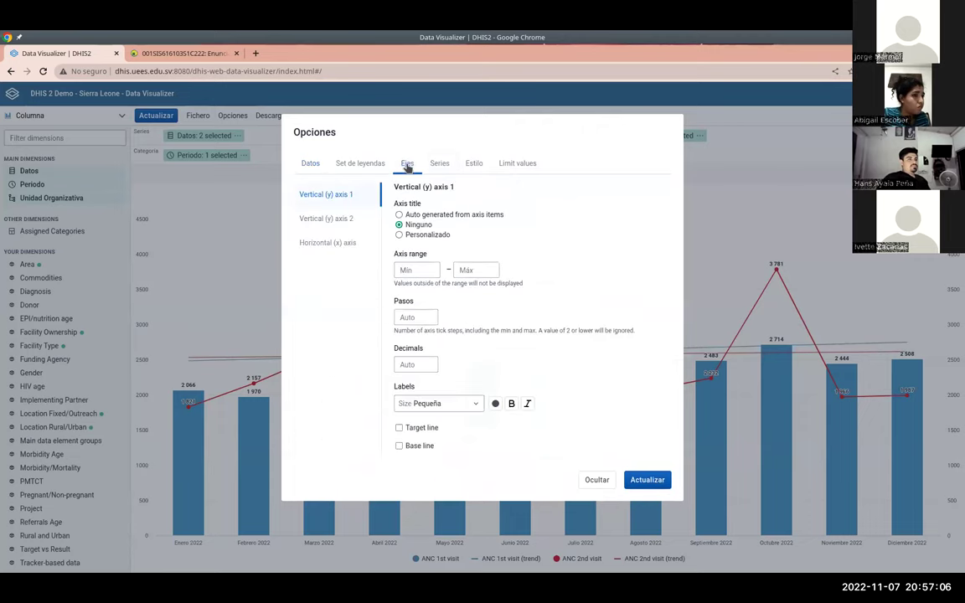
click(370, 164)
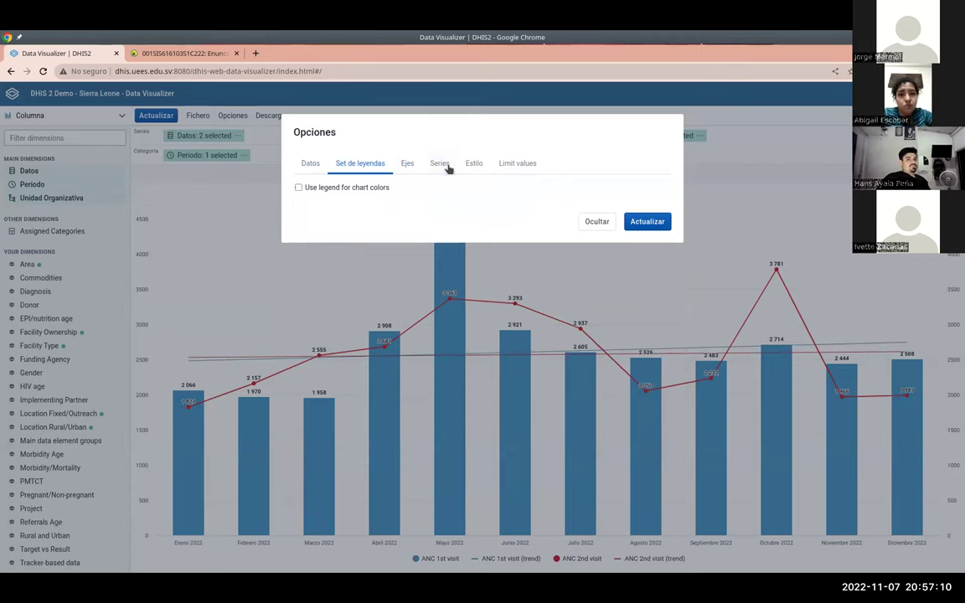
click(447, 167)
click(310, 163)
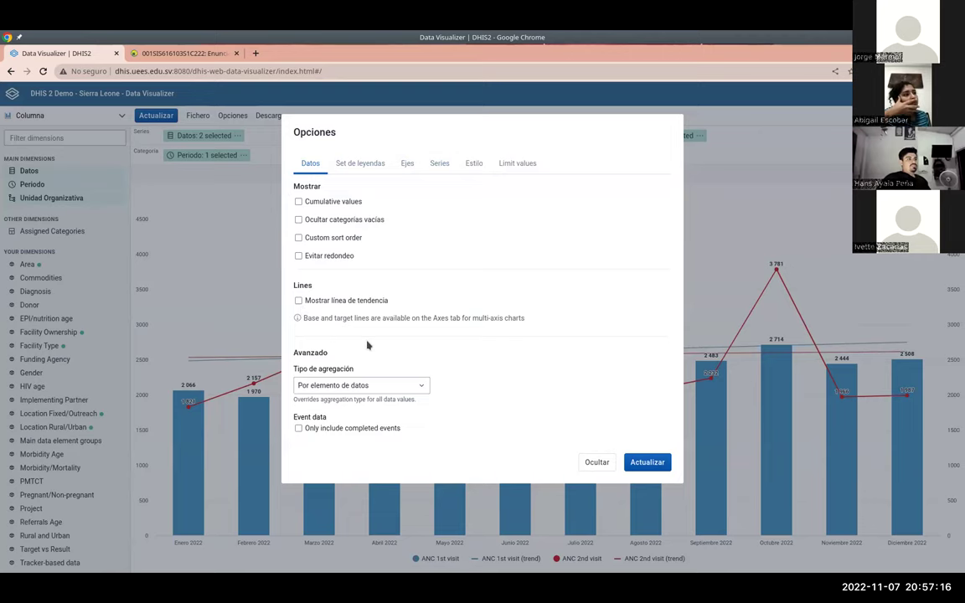
click(438, 169)
click(408, 165)
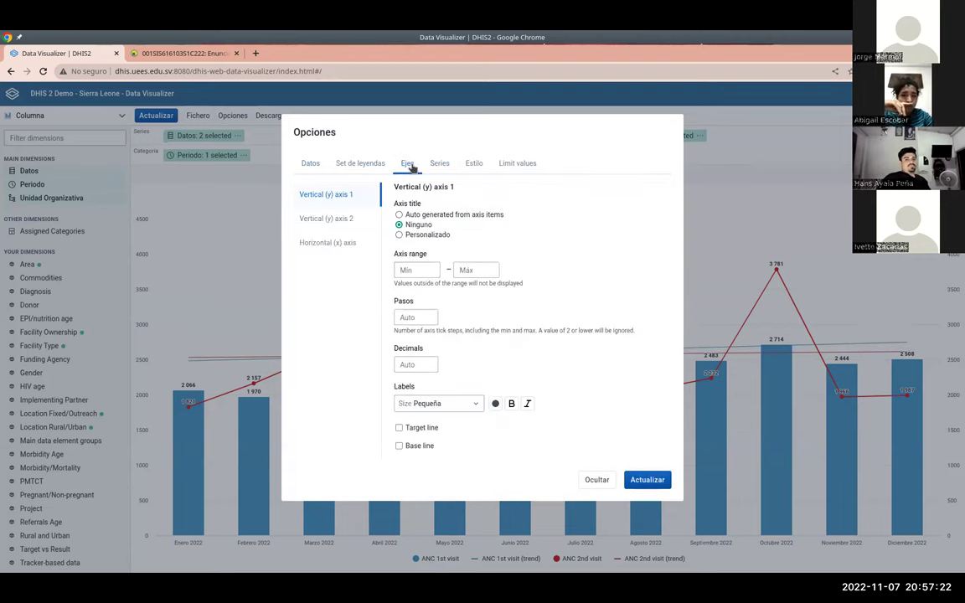
click(339, 219)
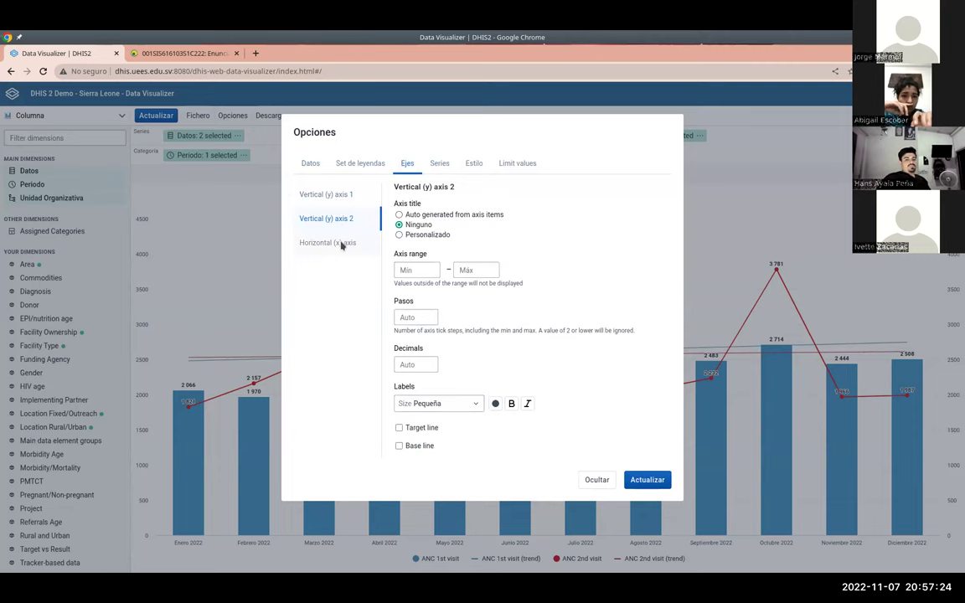
click(507, 164)
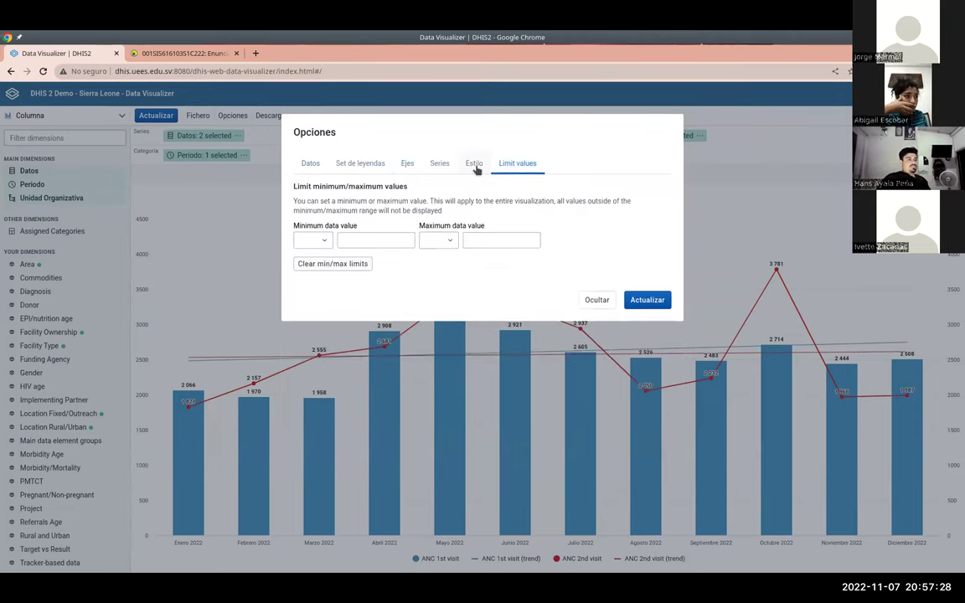
click(472, 165)
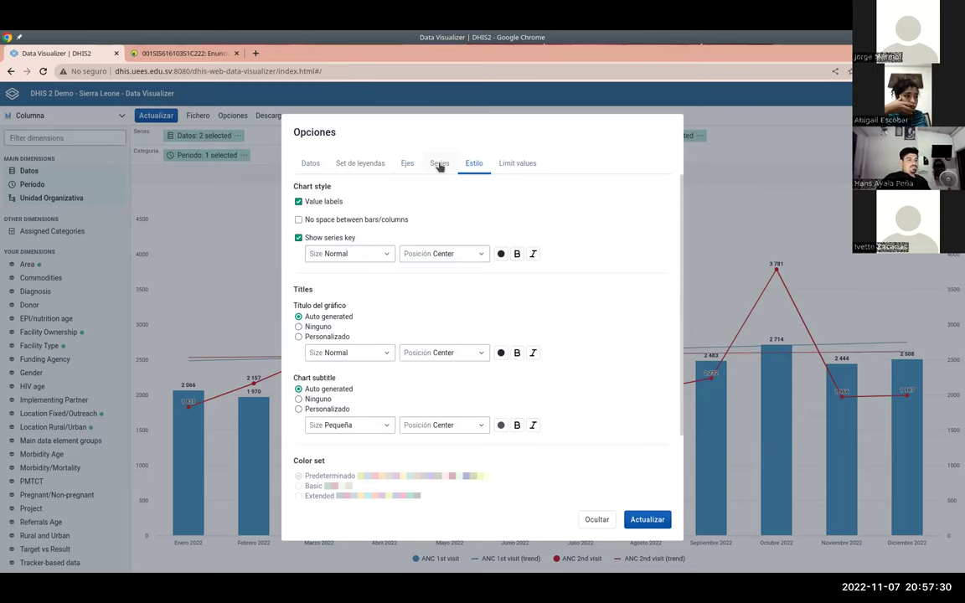
click(439, 165)
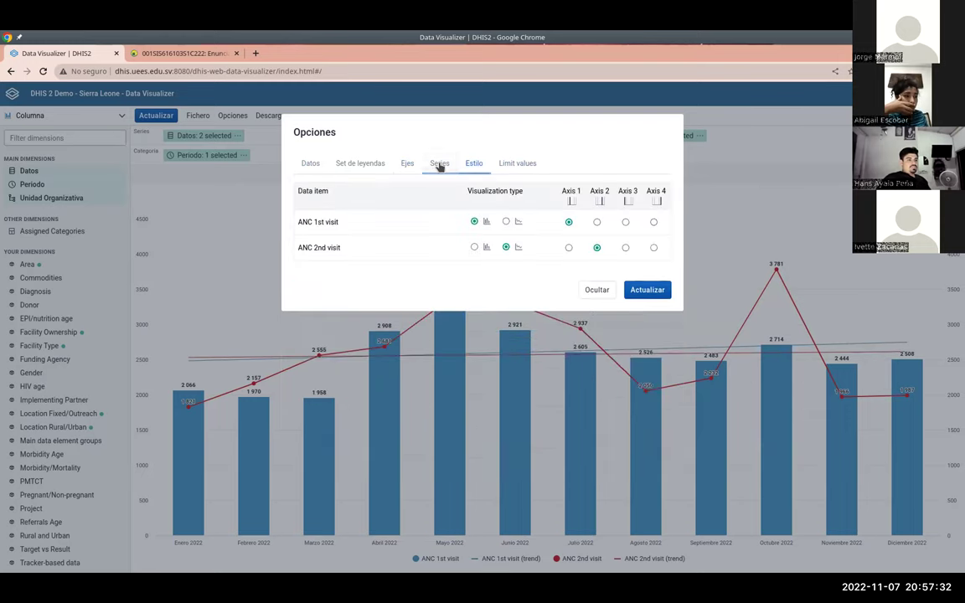
Step: Look over the axis, legend and data options once more and update the chart with the trend line option cleared
click(405, 165)
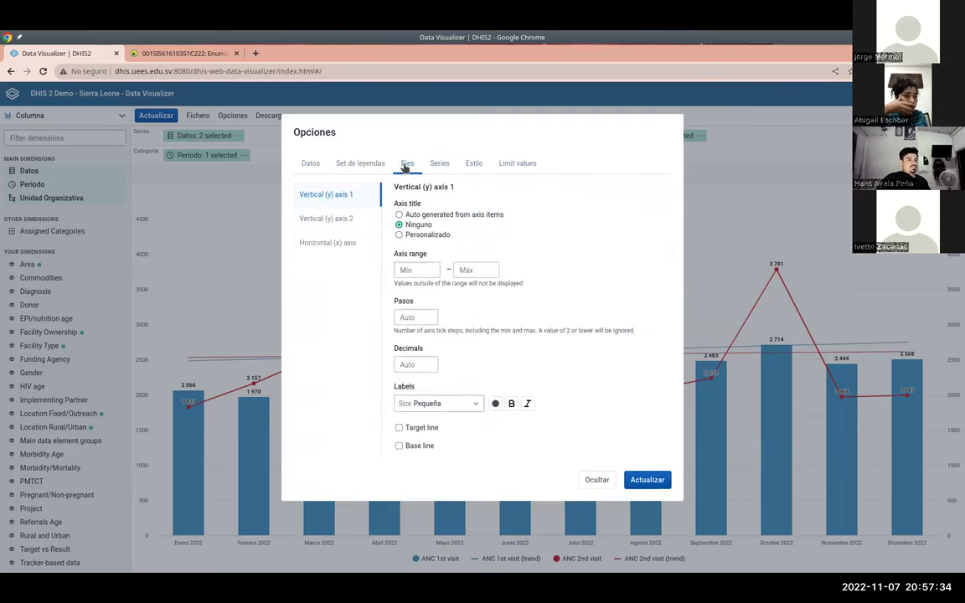
click(359, 164)
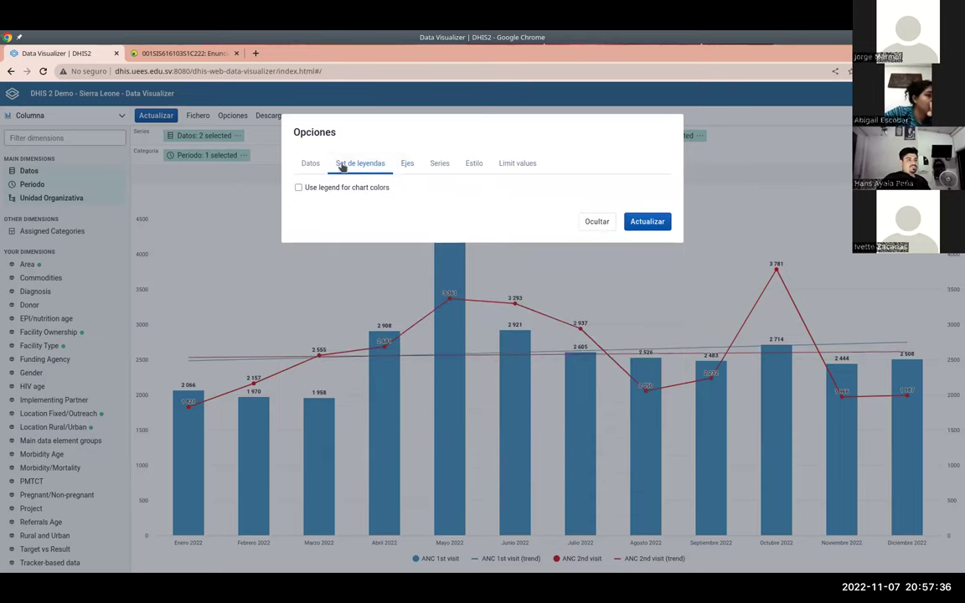
click(311, 165)
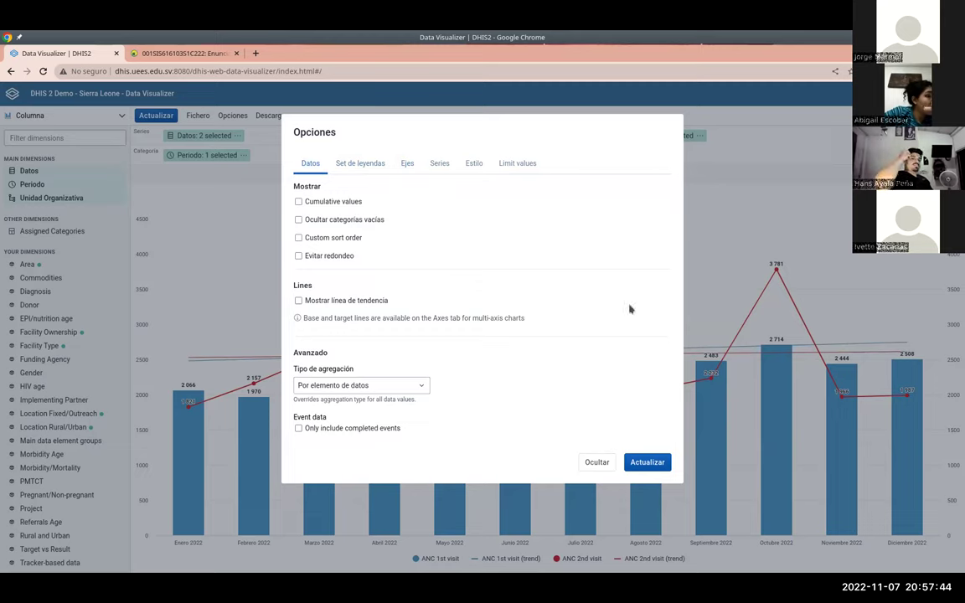
click(646, 462)
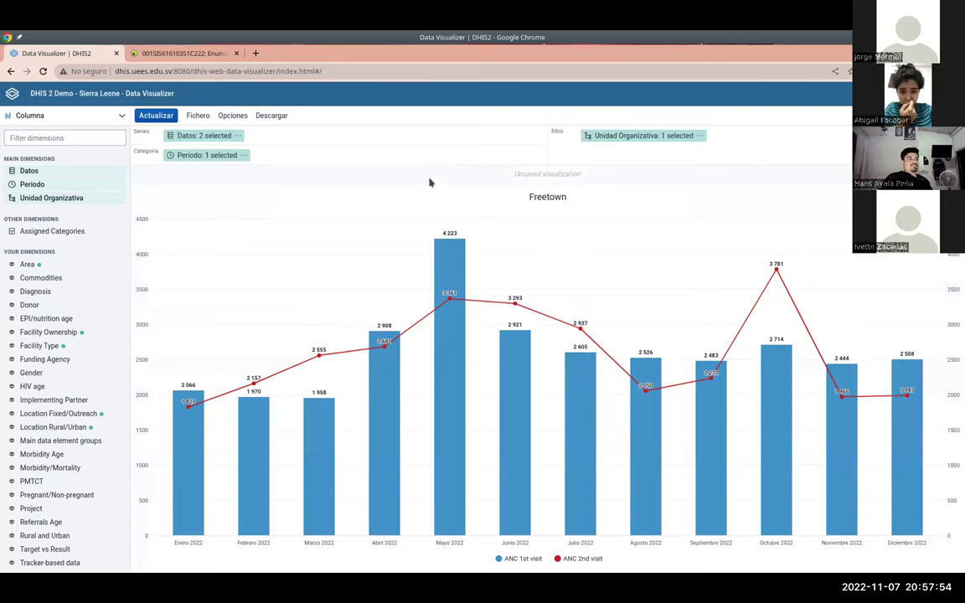
Step: Check the required name in point 2a of the PDF and save the chart as "Freetown - Atención prenatal - Gráfica 1"
key(alt+Tab)
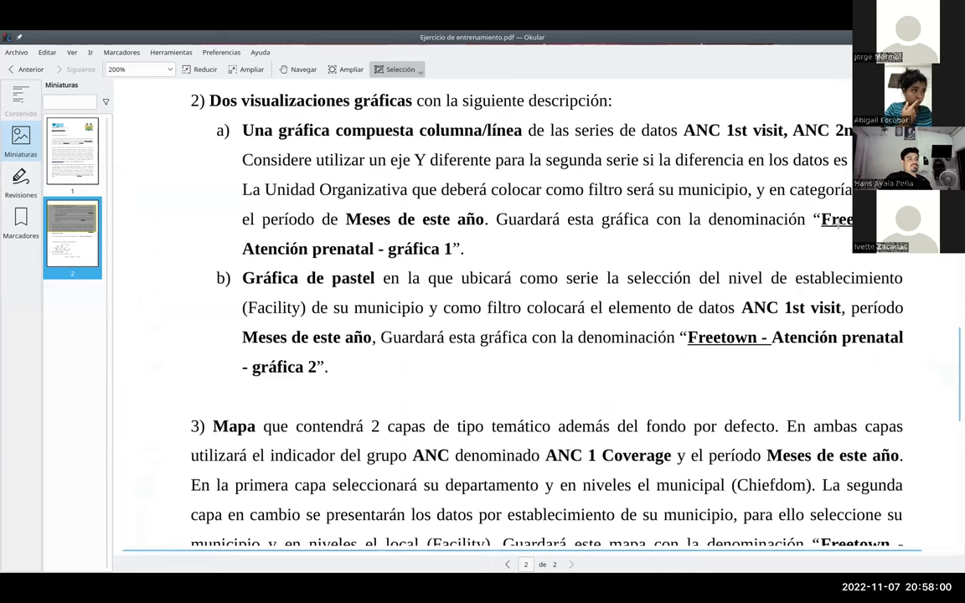
key(alt+Tab)
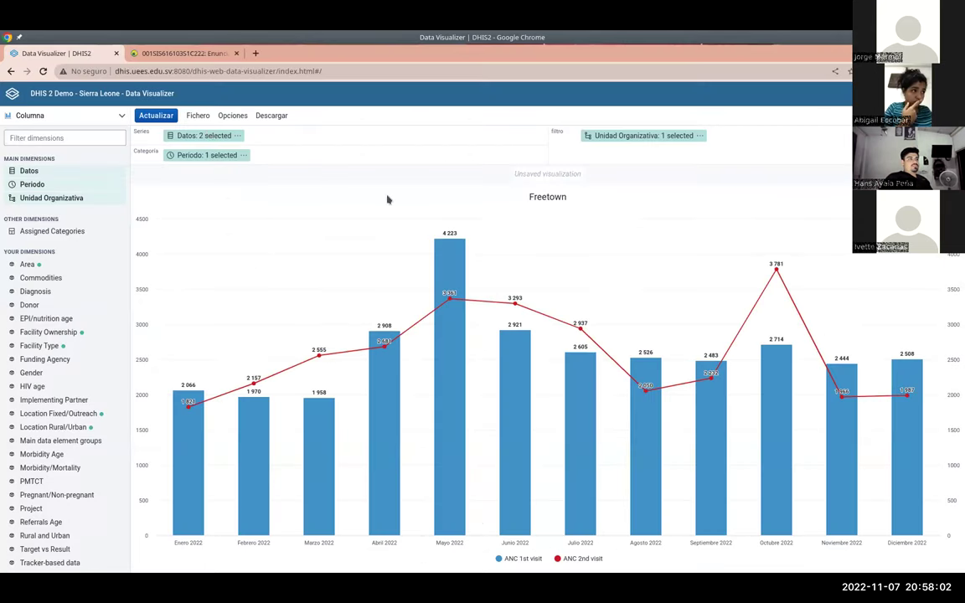
click(201, 116)
click(223, 196)
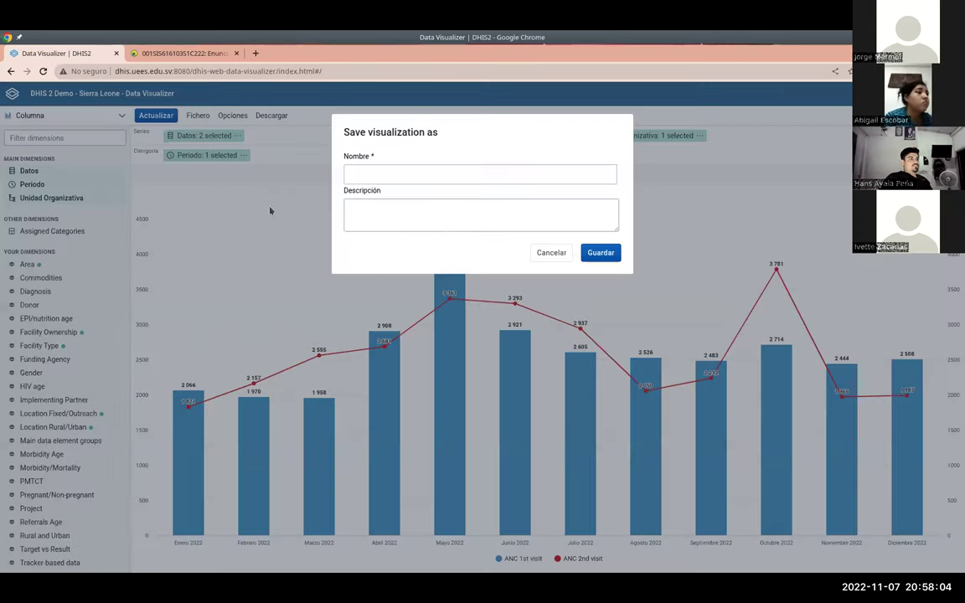
click(366, 172)
text(Freetown)
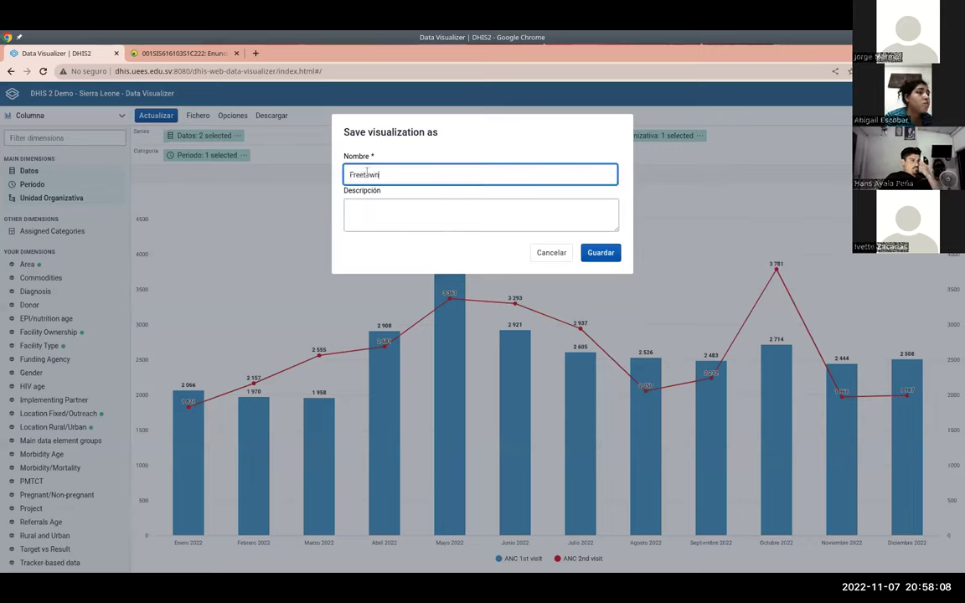
text( - Atenci)
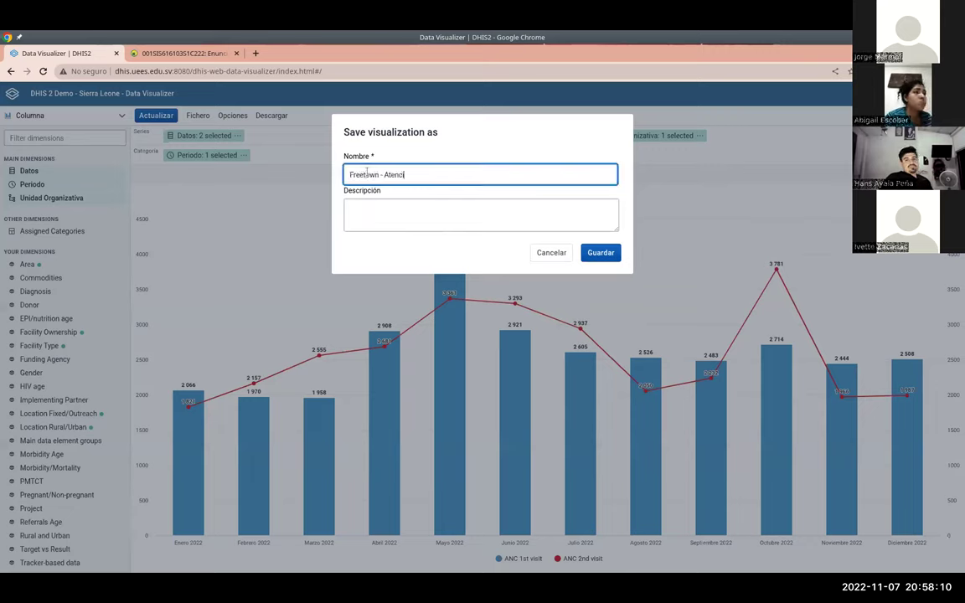
text(ón prenatal )
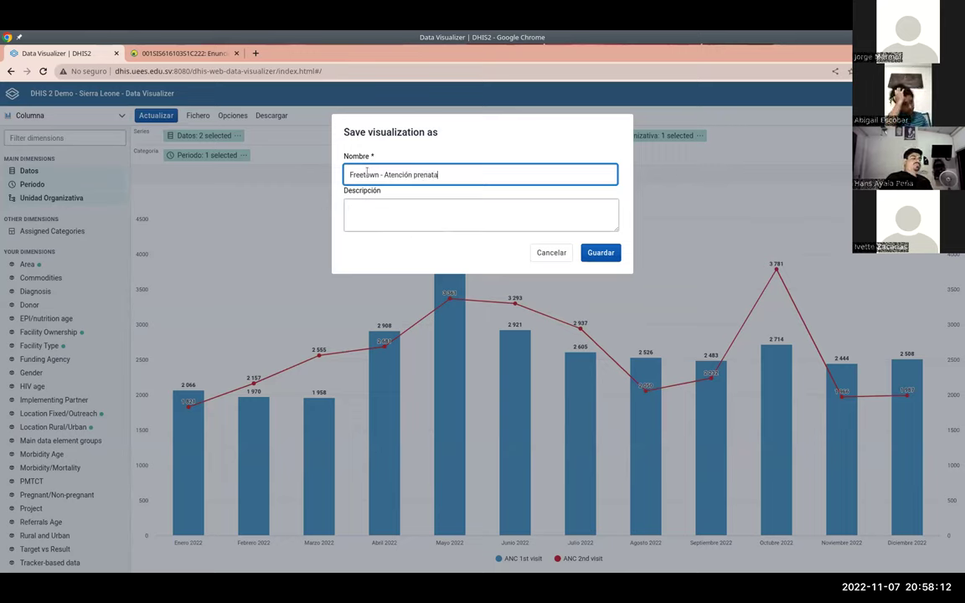
text(- Gráfica 1)
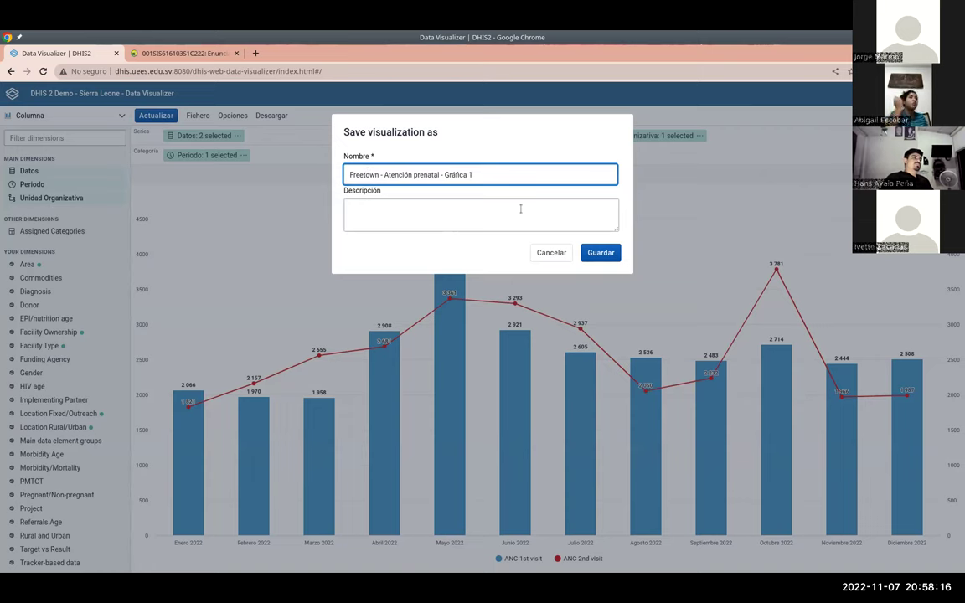
click(608, 260)
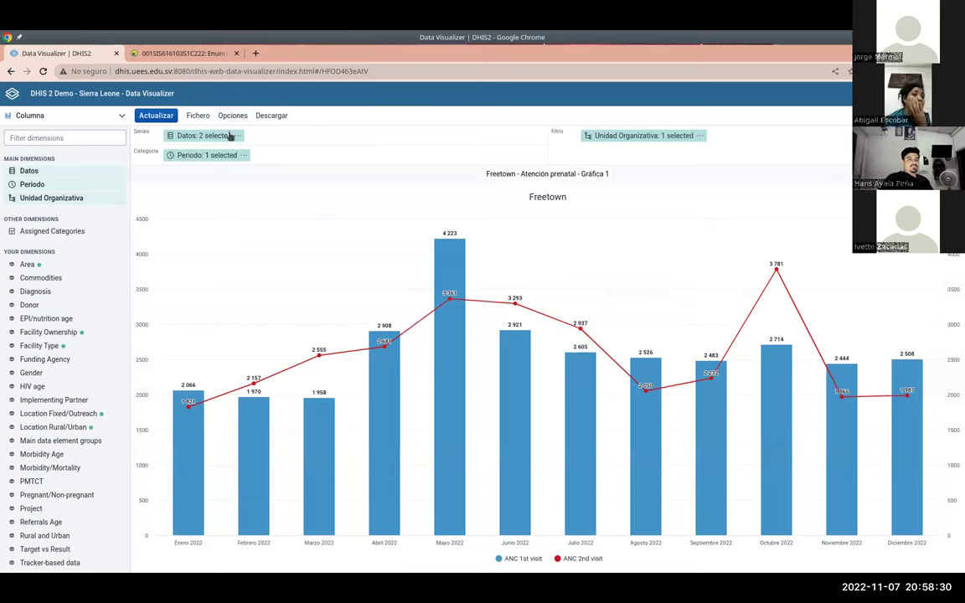
Step: Consult point 2b of the PDF, start a new visualization and set its type to Pastel
key(alt+Tab)
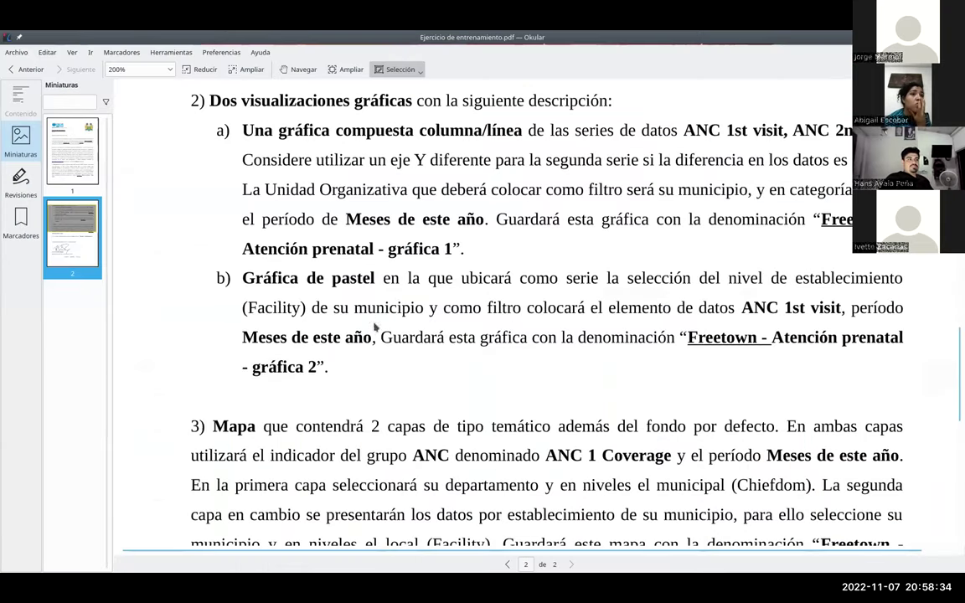
key(alt+Tab)
click(201, 116)
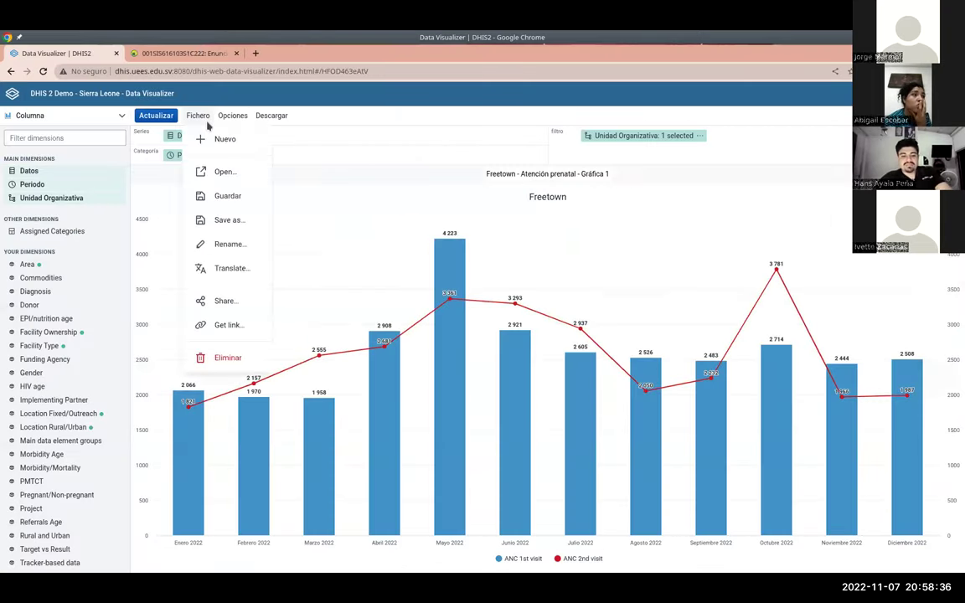
click(220, 140)
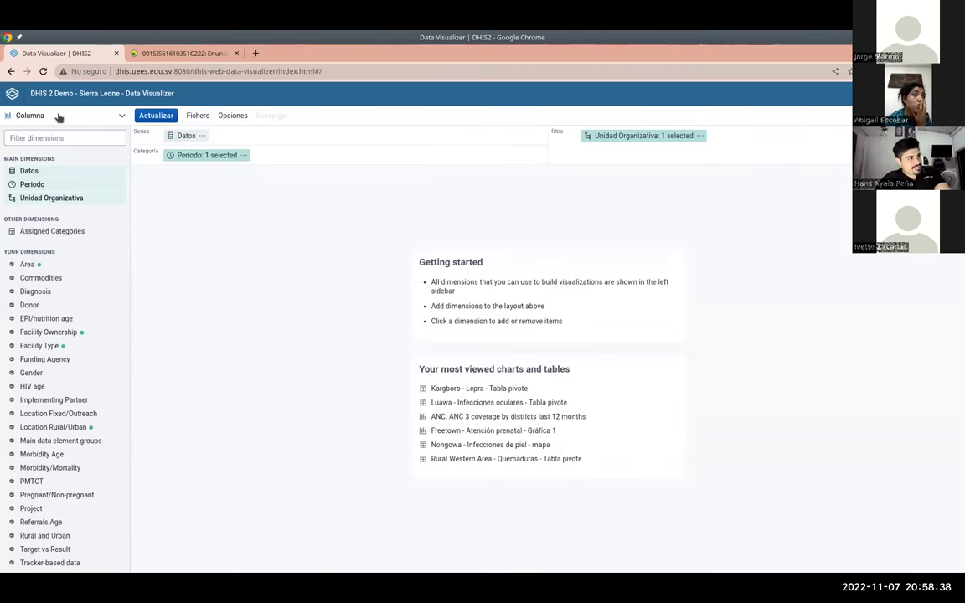
click(59, 117)
click(552, 202)
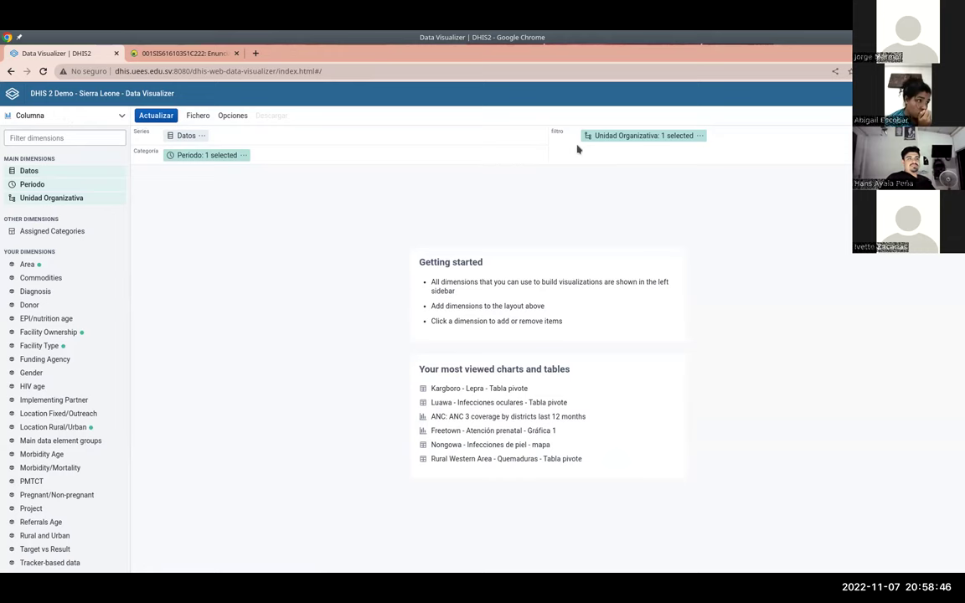
click(54, 118)
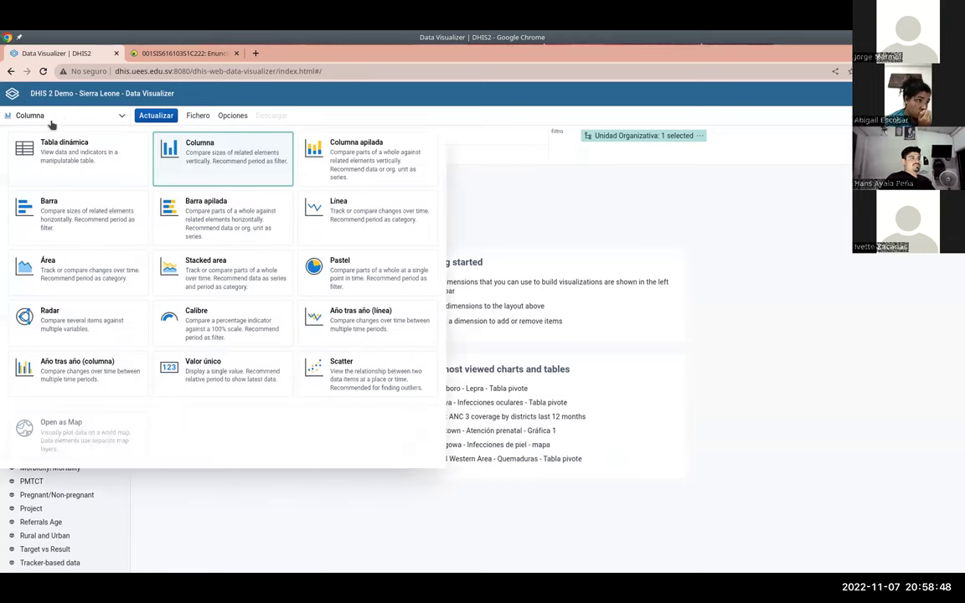
click(338, 271)
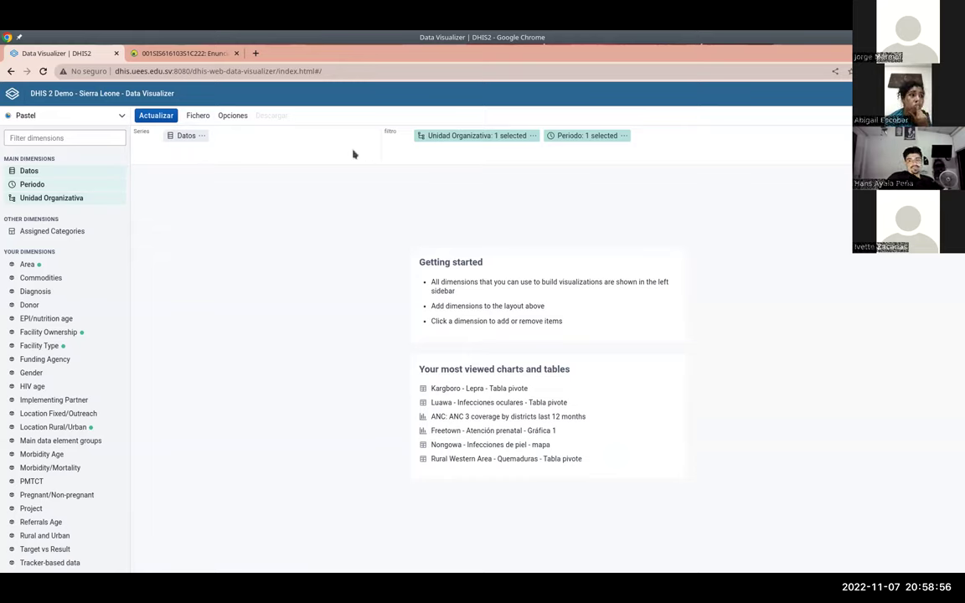
Step: Following point 2b of the PDF, make Unidad Organizativa the pie chart's series and move Datos to the filter
key(alt+Tab)
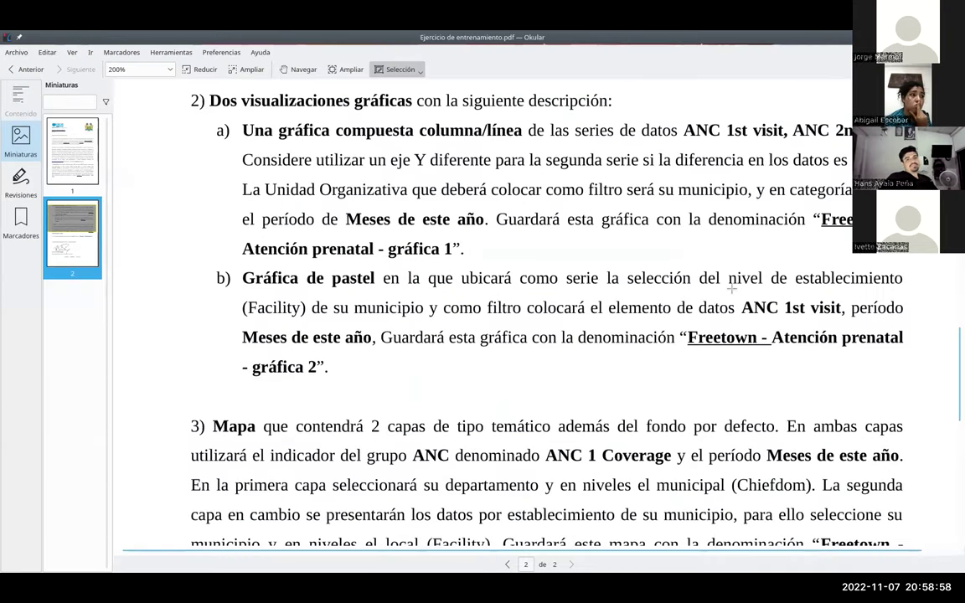
scroll(587, 255, down, 1)
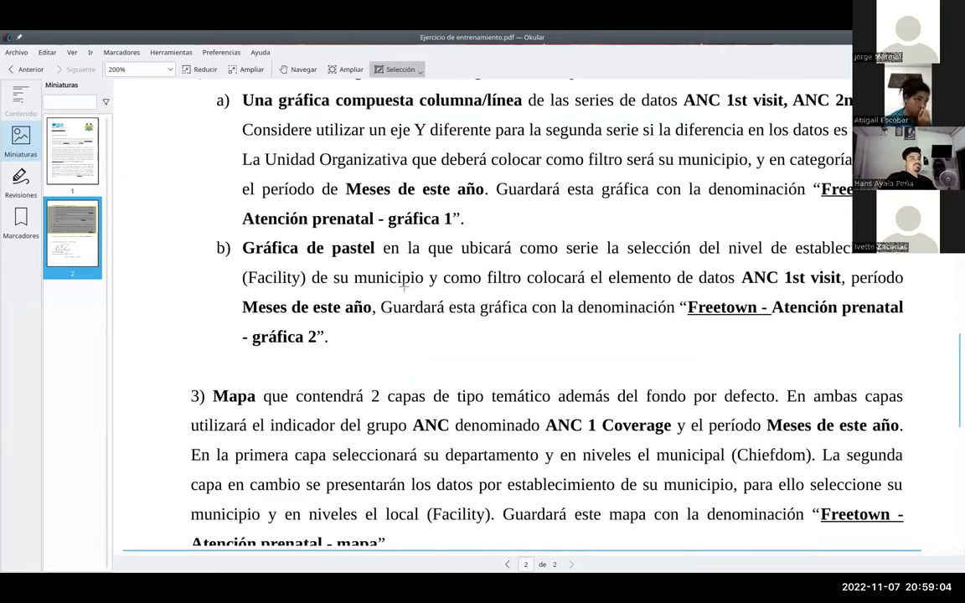
key(alt+Tab)
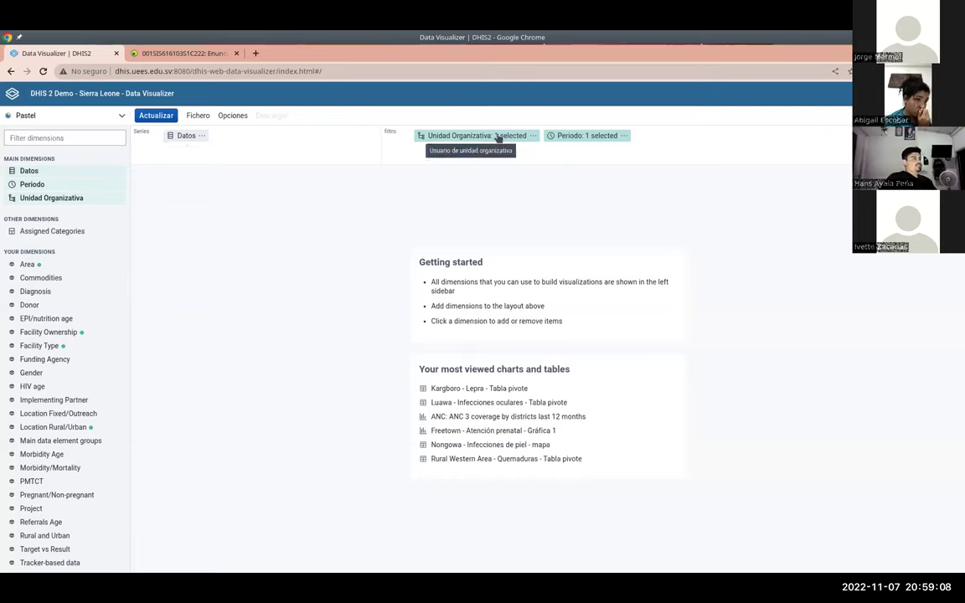
drag(496, 139, 318, 137)
drag(454, 144, 267, 135)
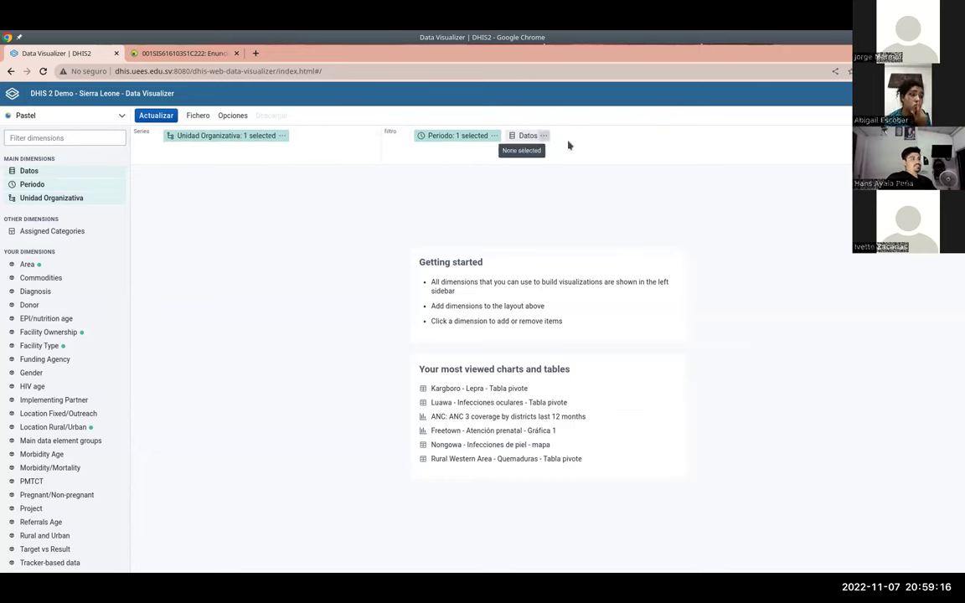
Step: Set the Unidad Organizativa series to Freetown in Western Area with the Facility level and update the chart
click(225, 136)
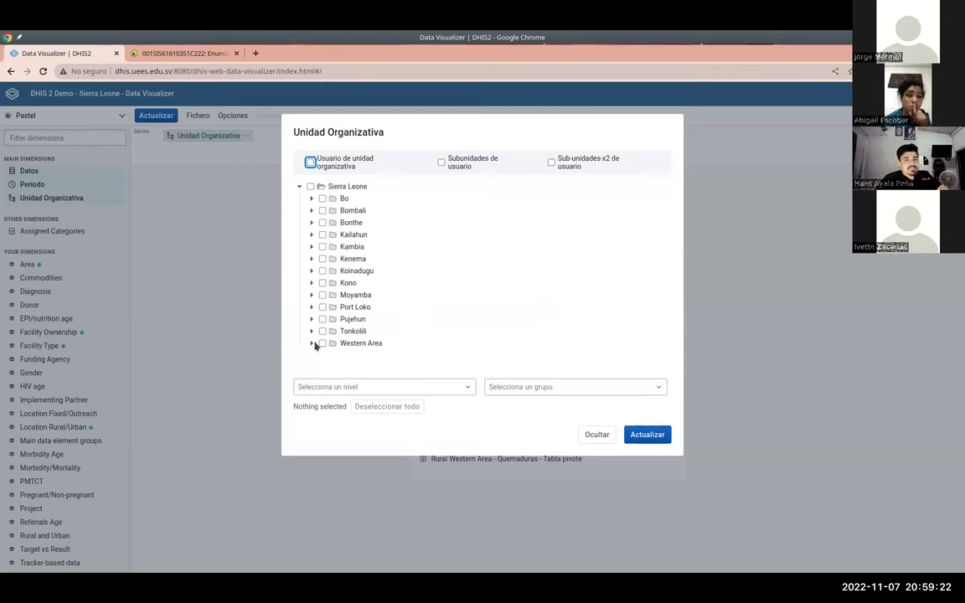
click(311, 343)
click(334, 356)
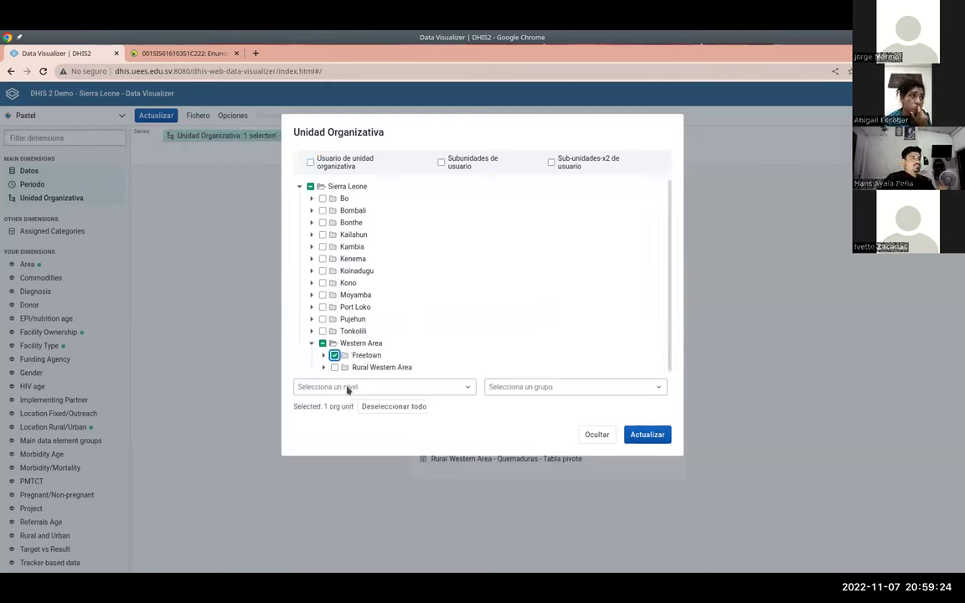
click(351, 387)
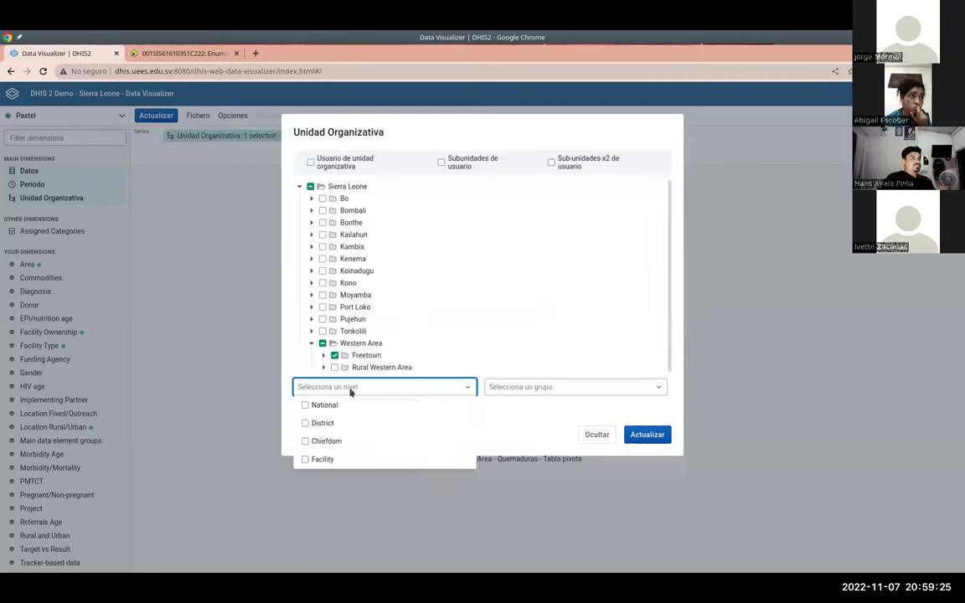
click(307, 459)
click(508, 436)
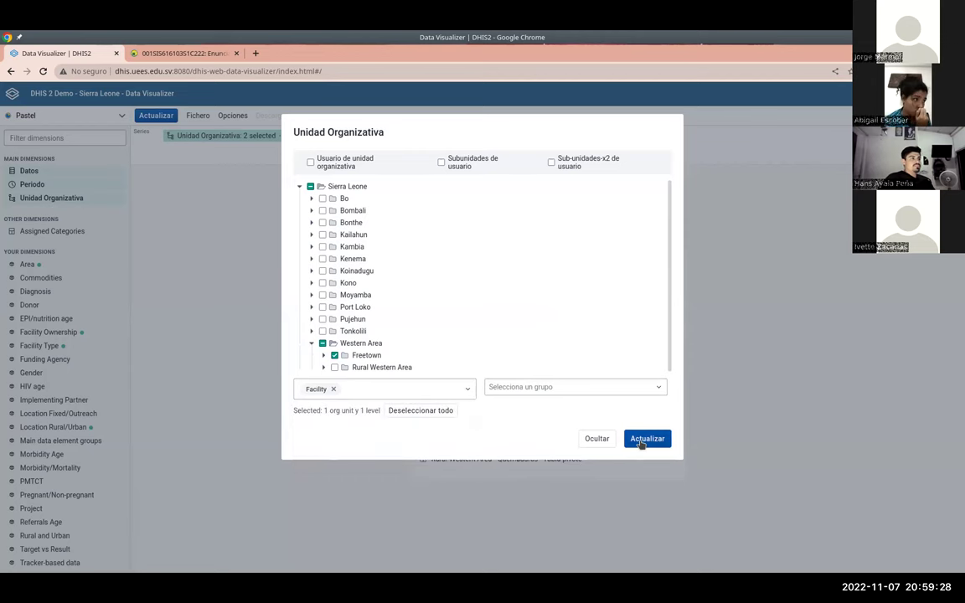
click(647, 439)
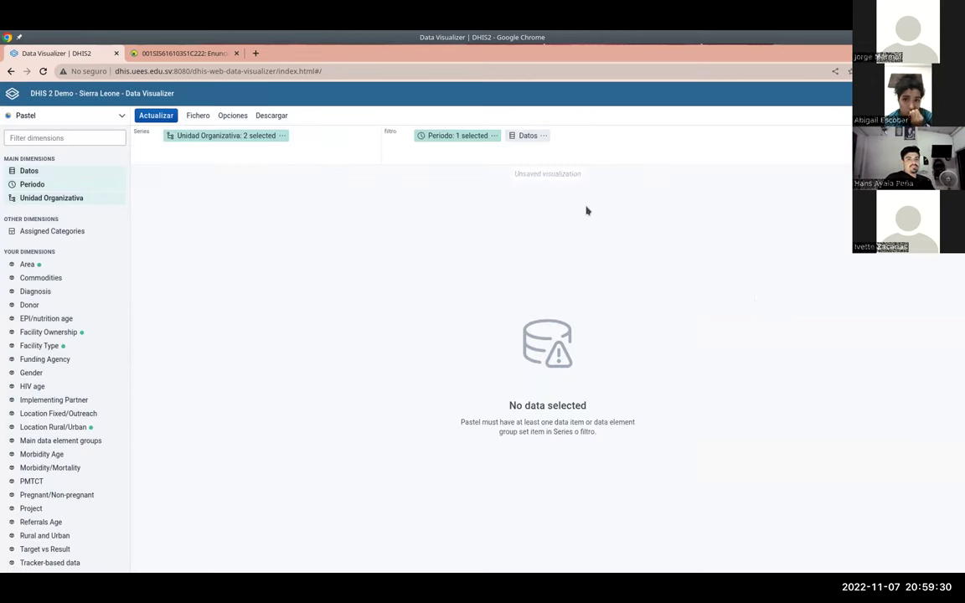
Step: Recheck point 2b in the PDF, replace the Periodo filter Últimos 12 meses with Meses este año and update the chart
key(alt+Tab)
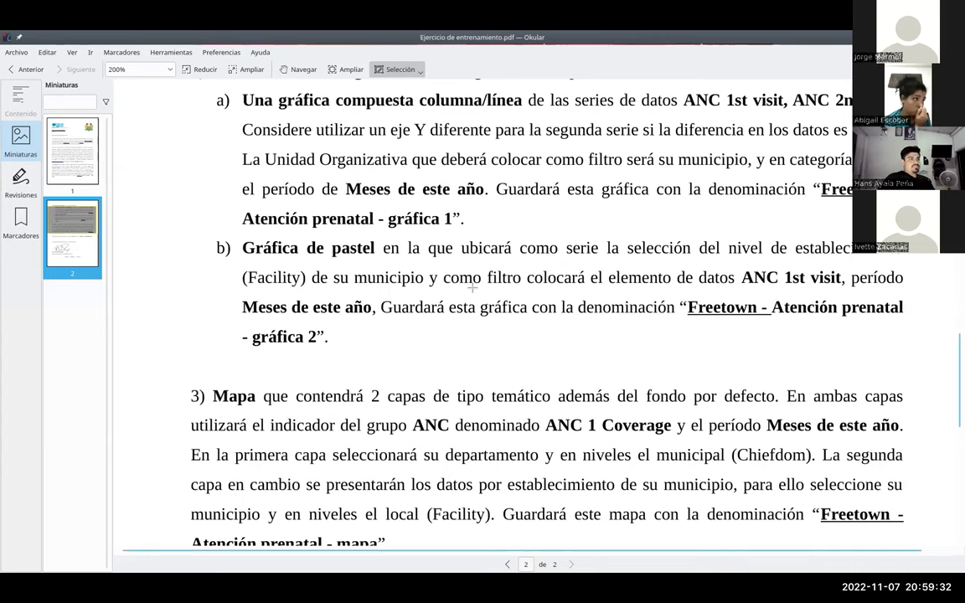
key(alt+Tab)
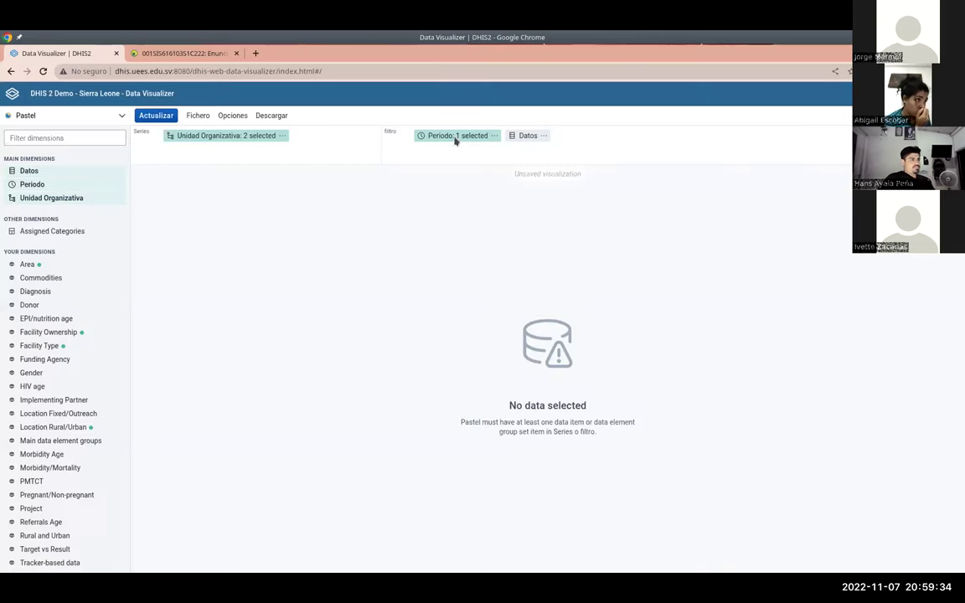
click(455, 136)
click(575, 184)
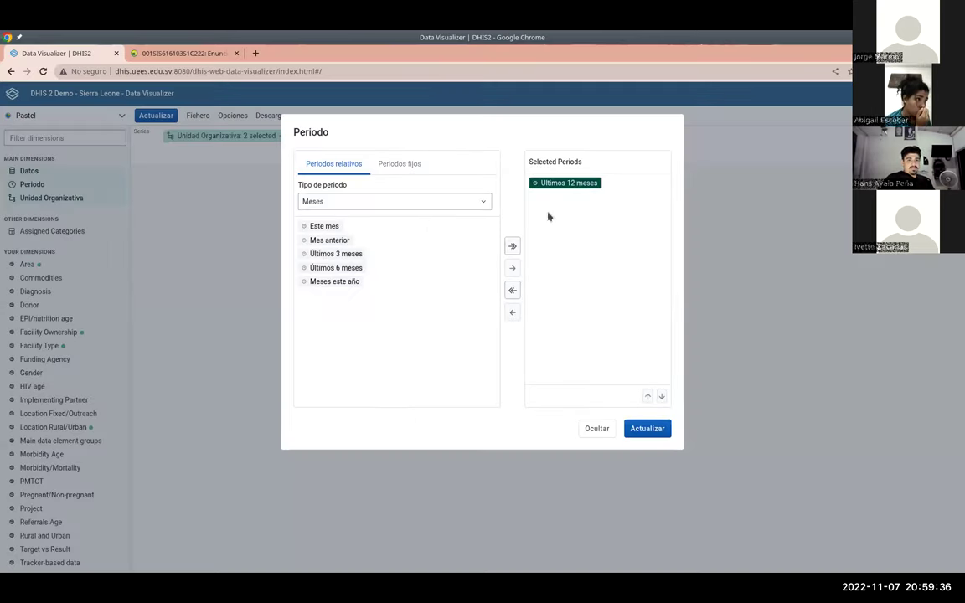
click(511, 312)
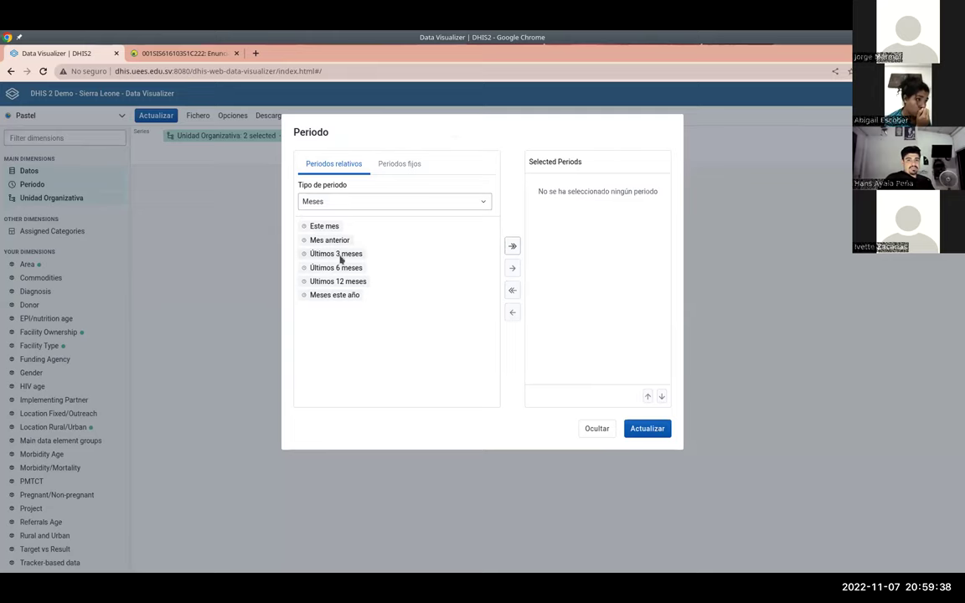
click(351, 296)
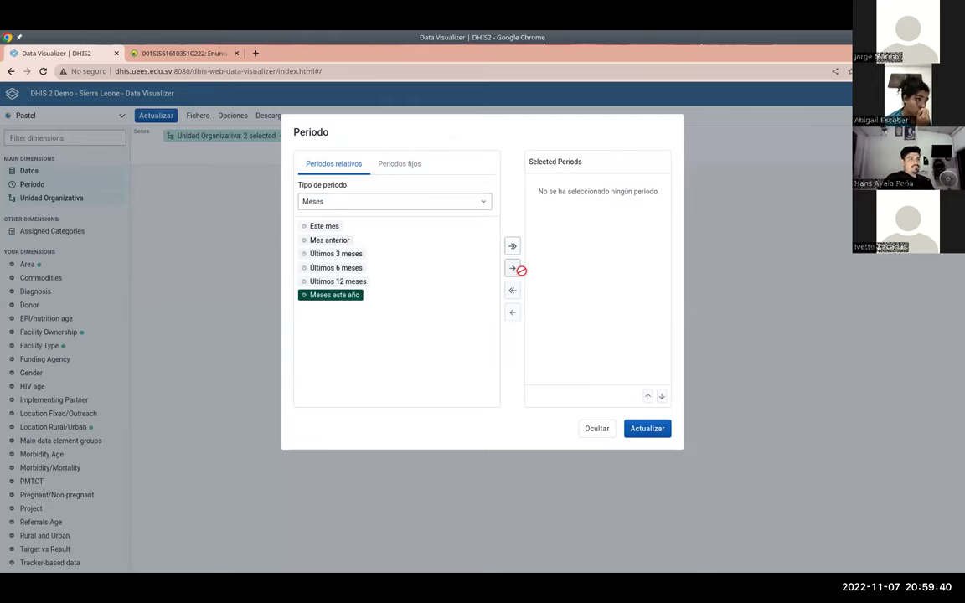
click(512, 268)
click(647, 429)
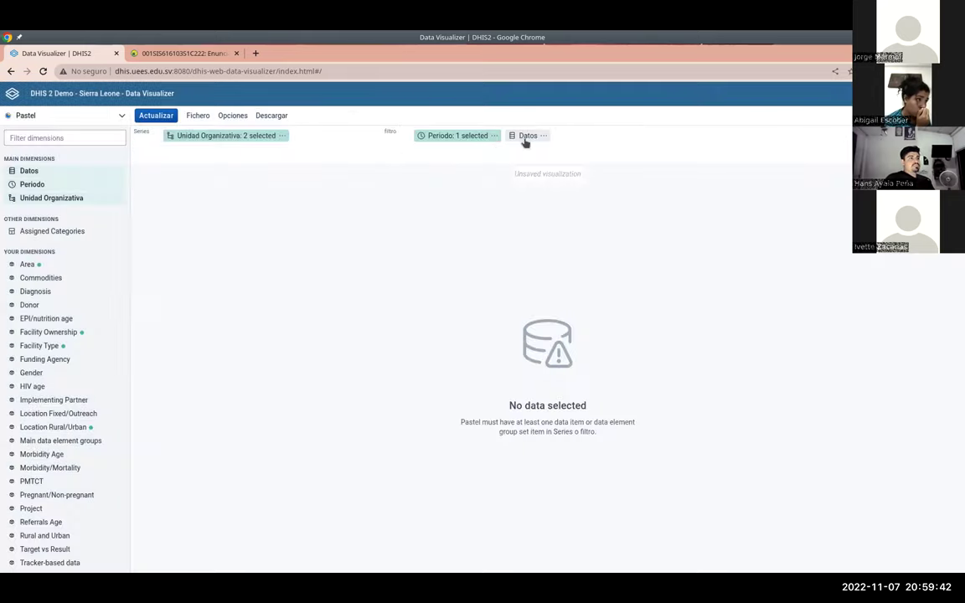
Step: Confirm the data element in the PDF, add ANC 1st visit to the Datos filter and update the pie chart
click(525, 140)
key(alt+Tab)
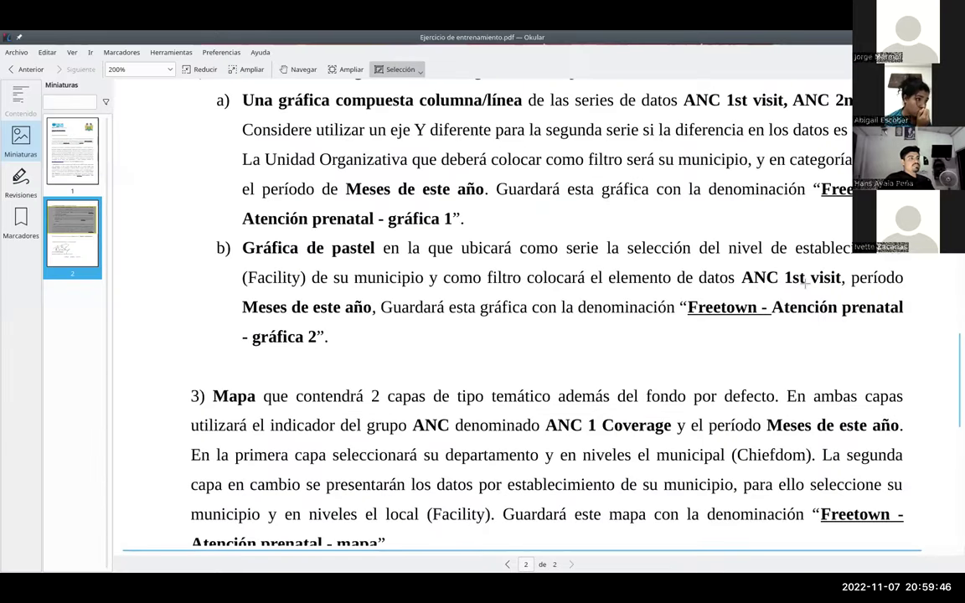
key(alt+Tab)
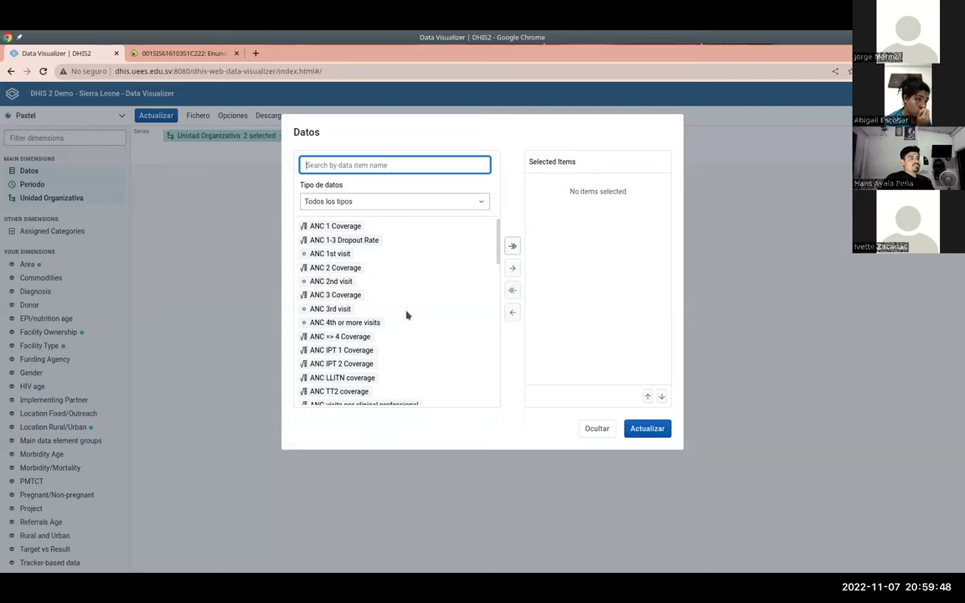
click(336, 254)
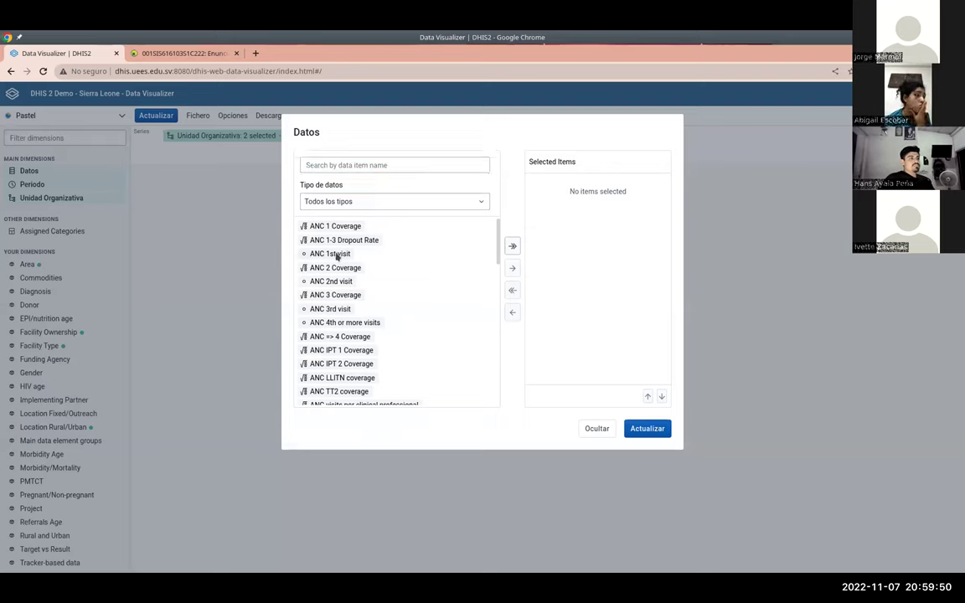
click(512, 270)
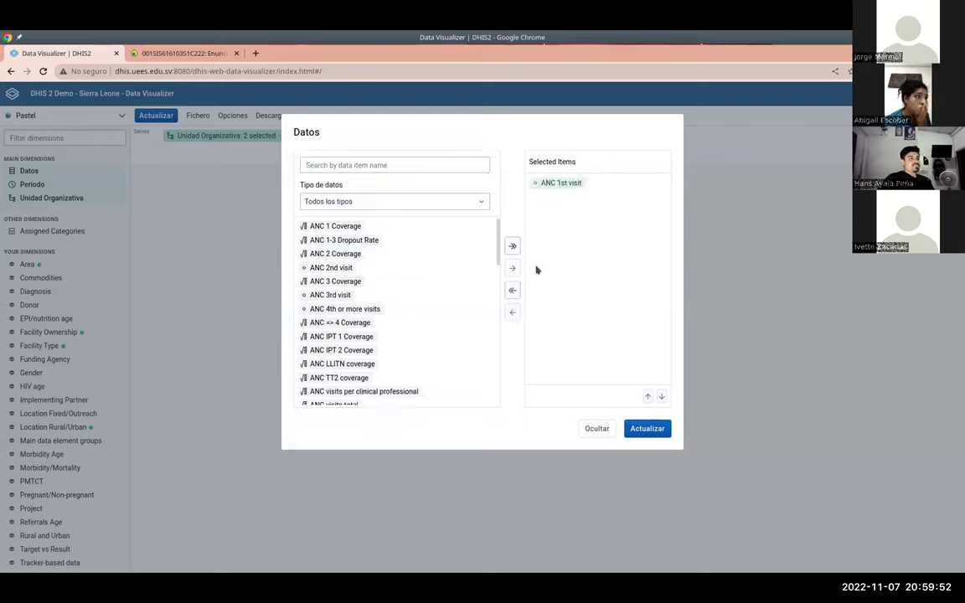
click(657, 429)
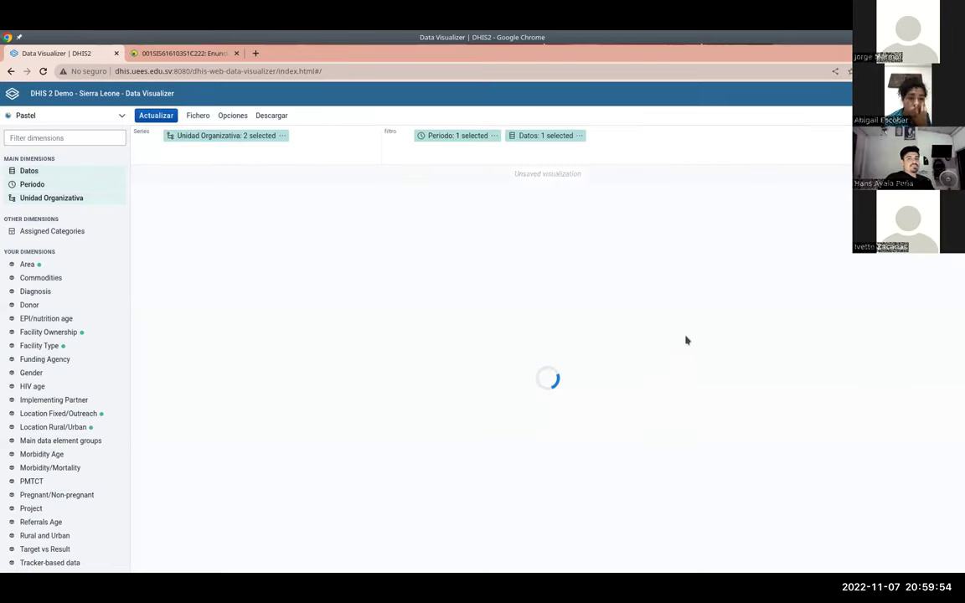